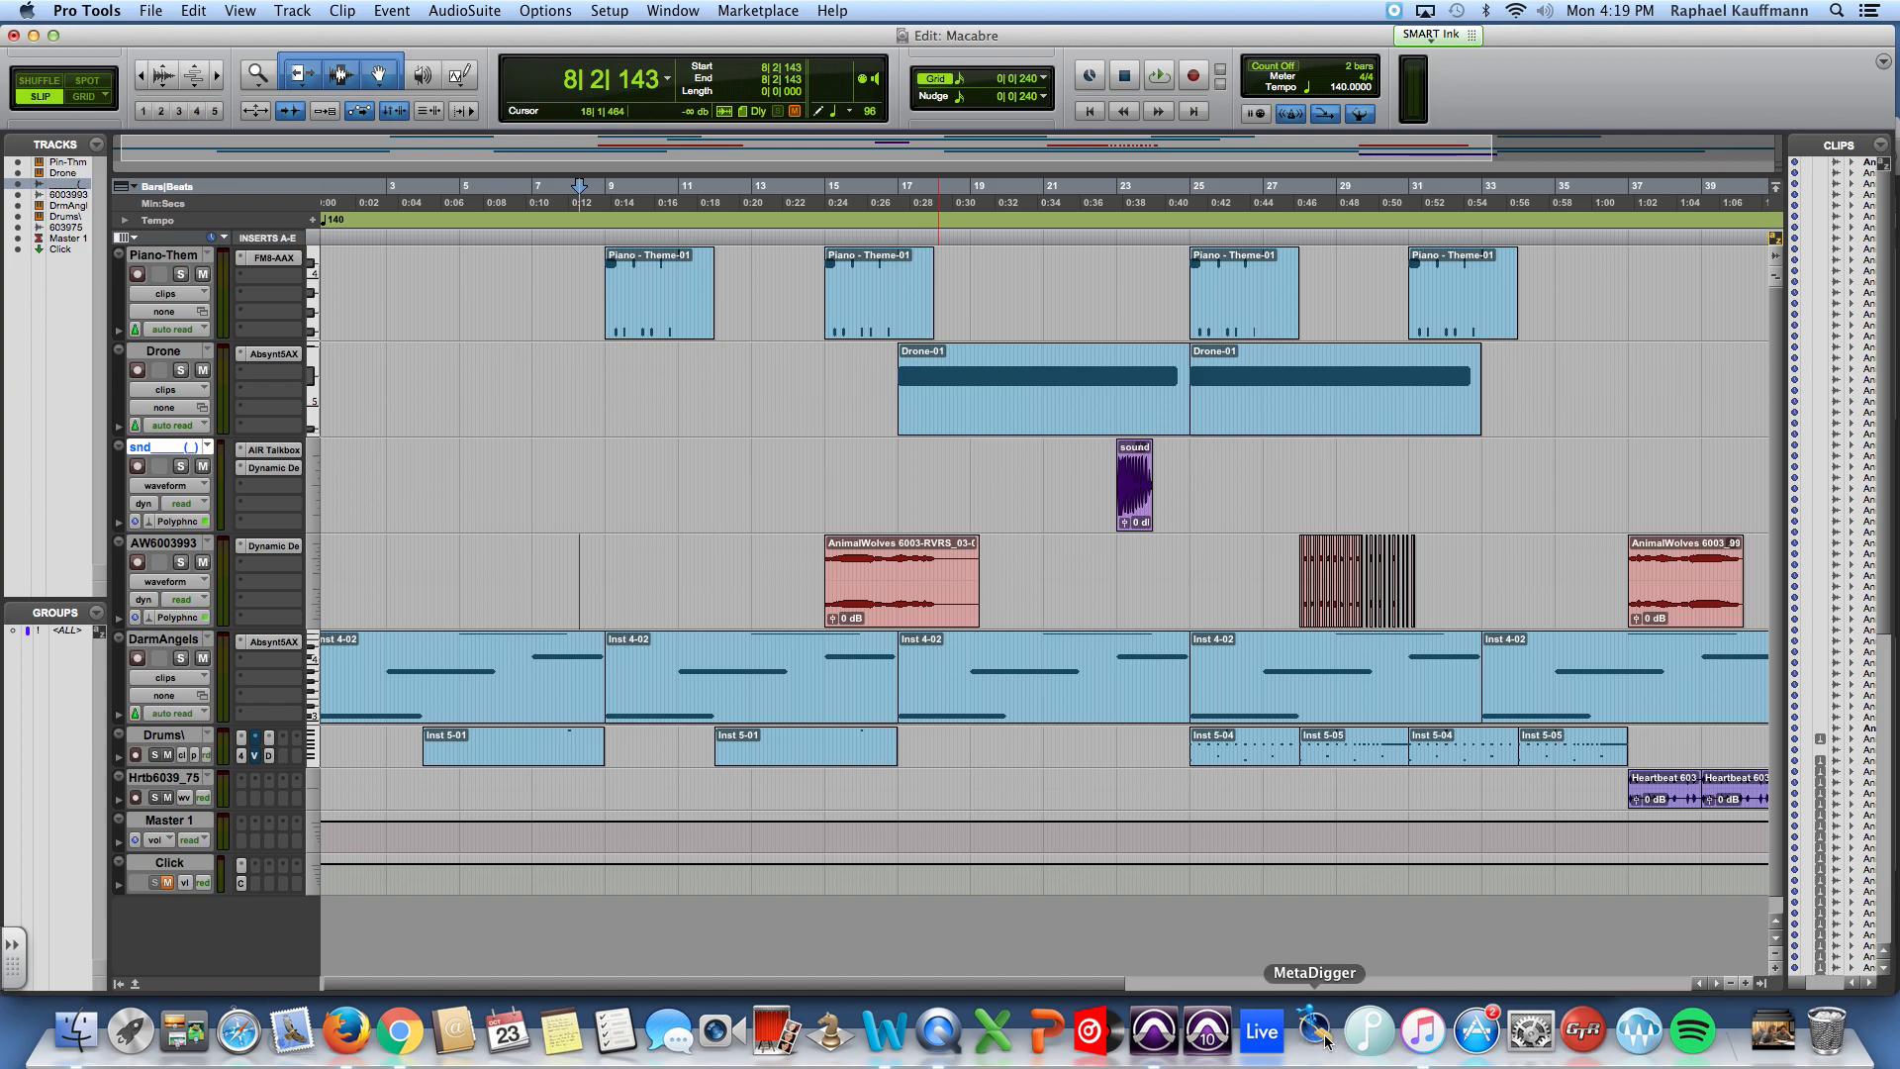
Step: Switch to MetaDigger and audition the Zipper 6037_99_9.wav and Zipper 6037_99_7.wav sounds, with auto-play off and on respectively
{"action": "left_click", "coordinate": [1326, 1039]}
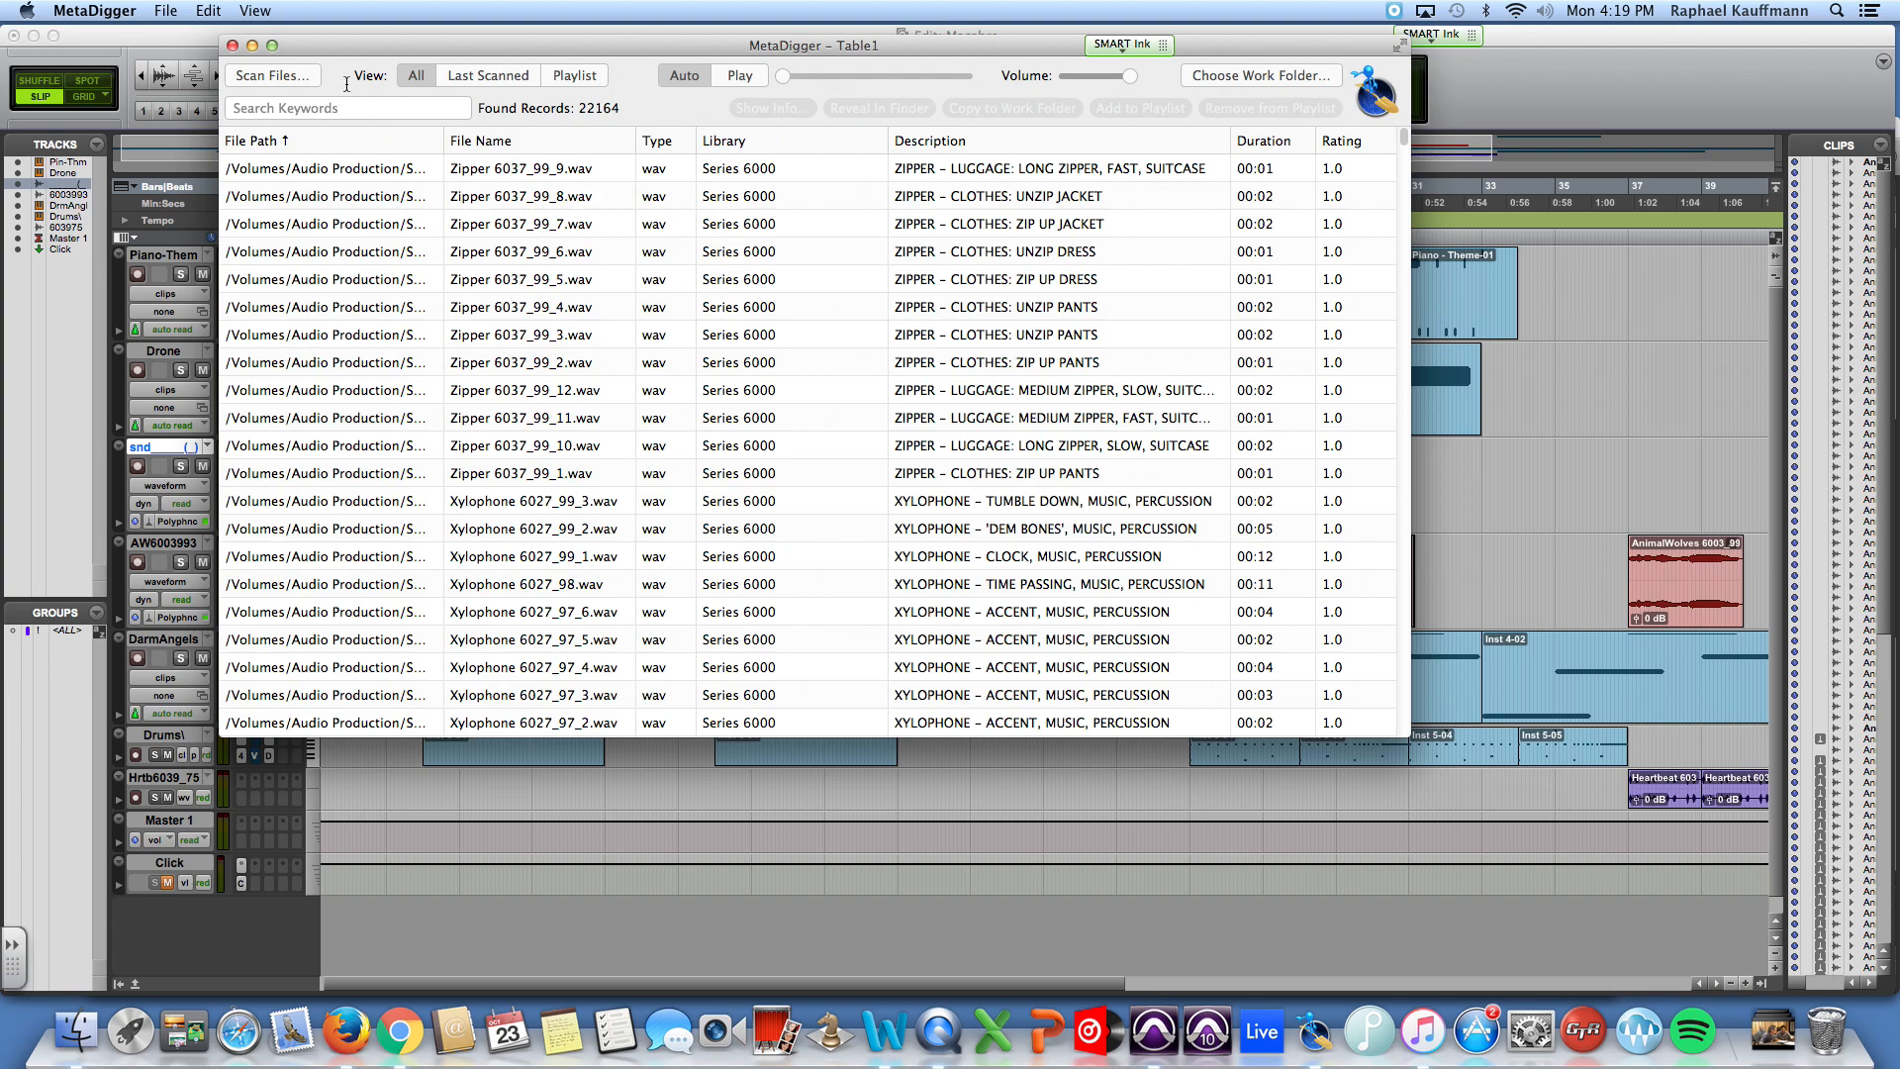
{"action": "left_click_drag", "start_coordinate": [392, 49], "coordinate": [324, 44]}
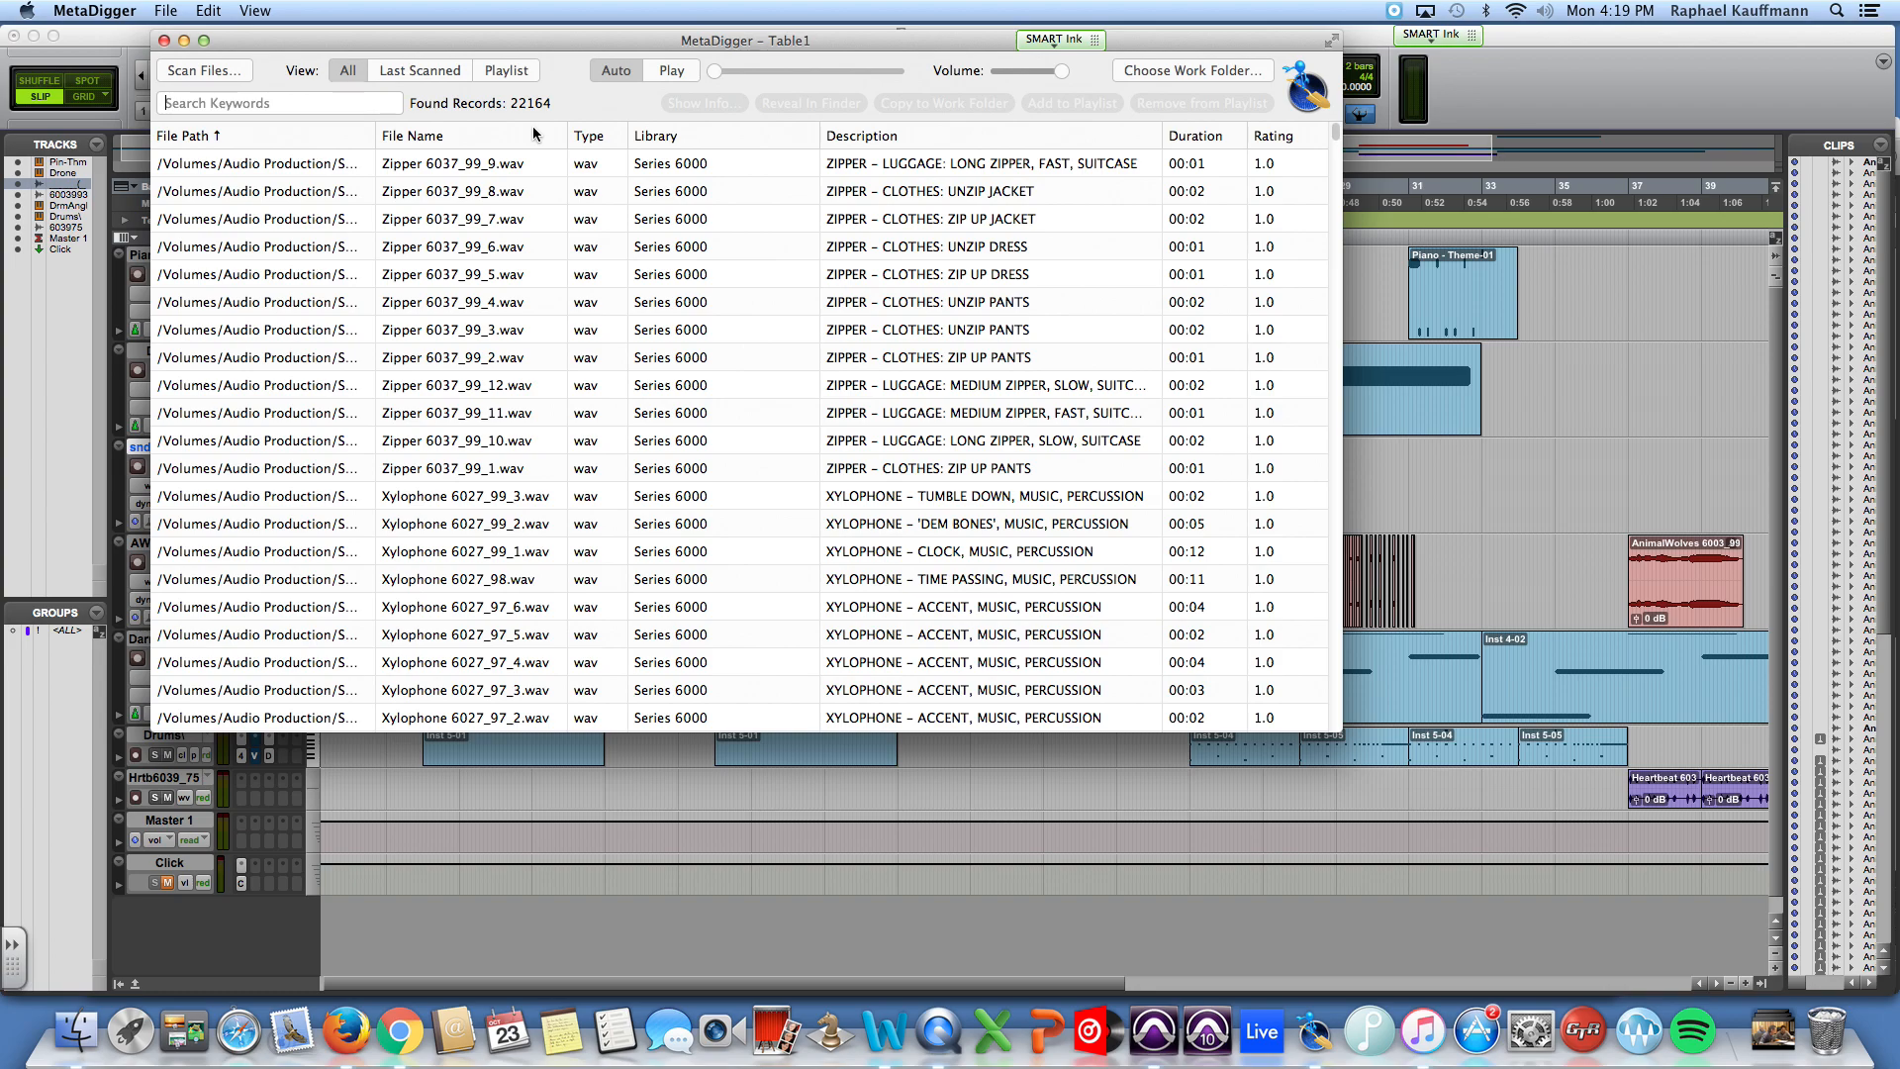
{"action": "left_click", "coordinate": [616, 71]}
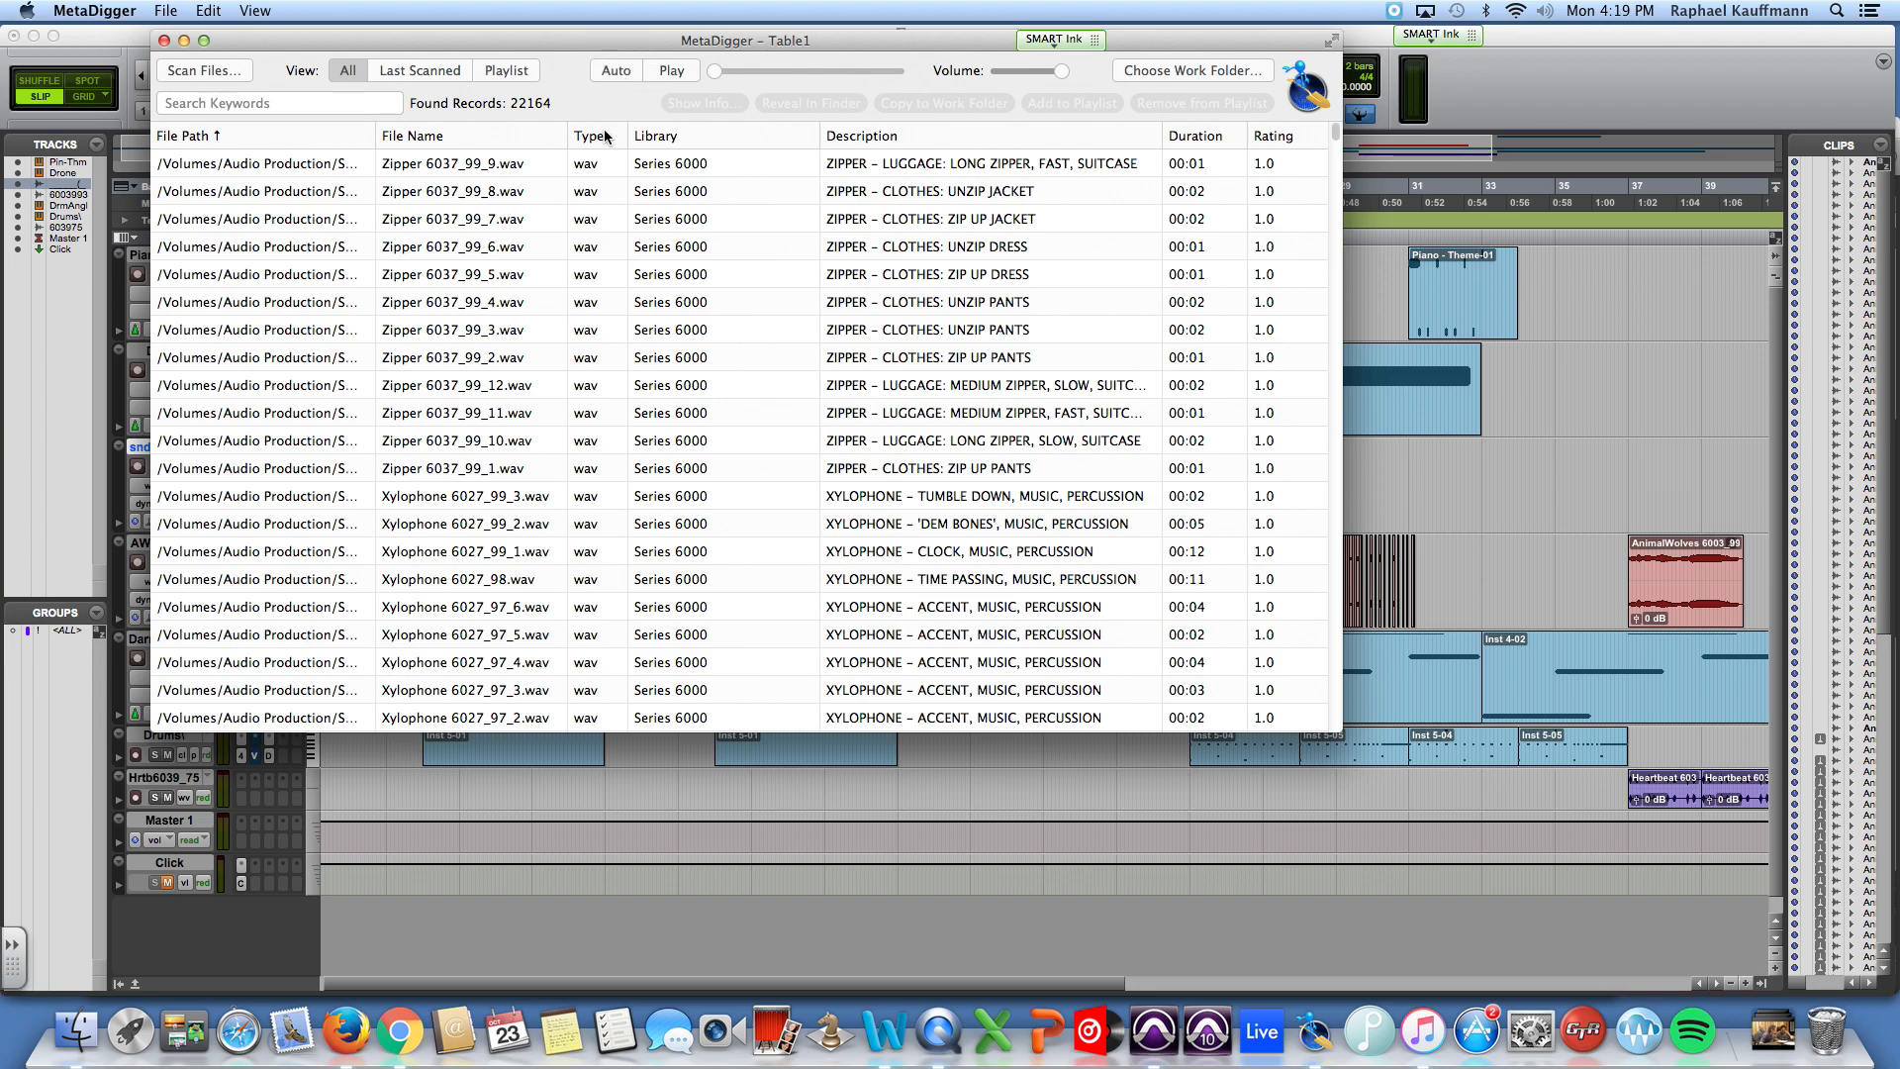
{"action": "left_click", "coordinate": [549, 164]}
{"action": "left_click", "coordinate": [677, 71]}
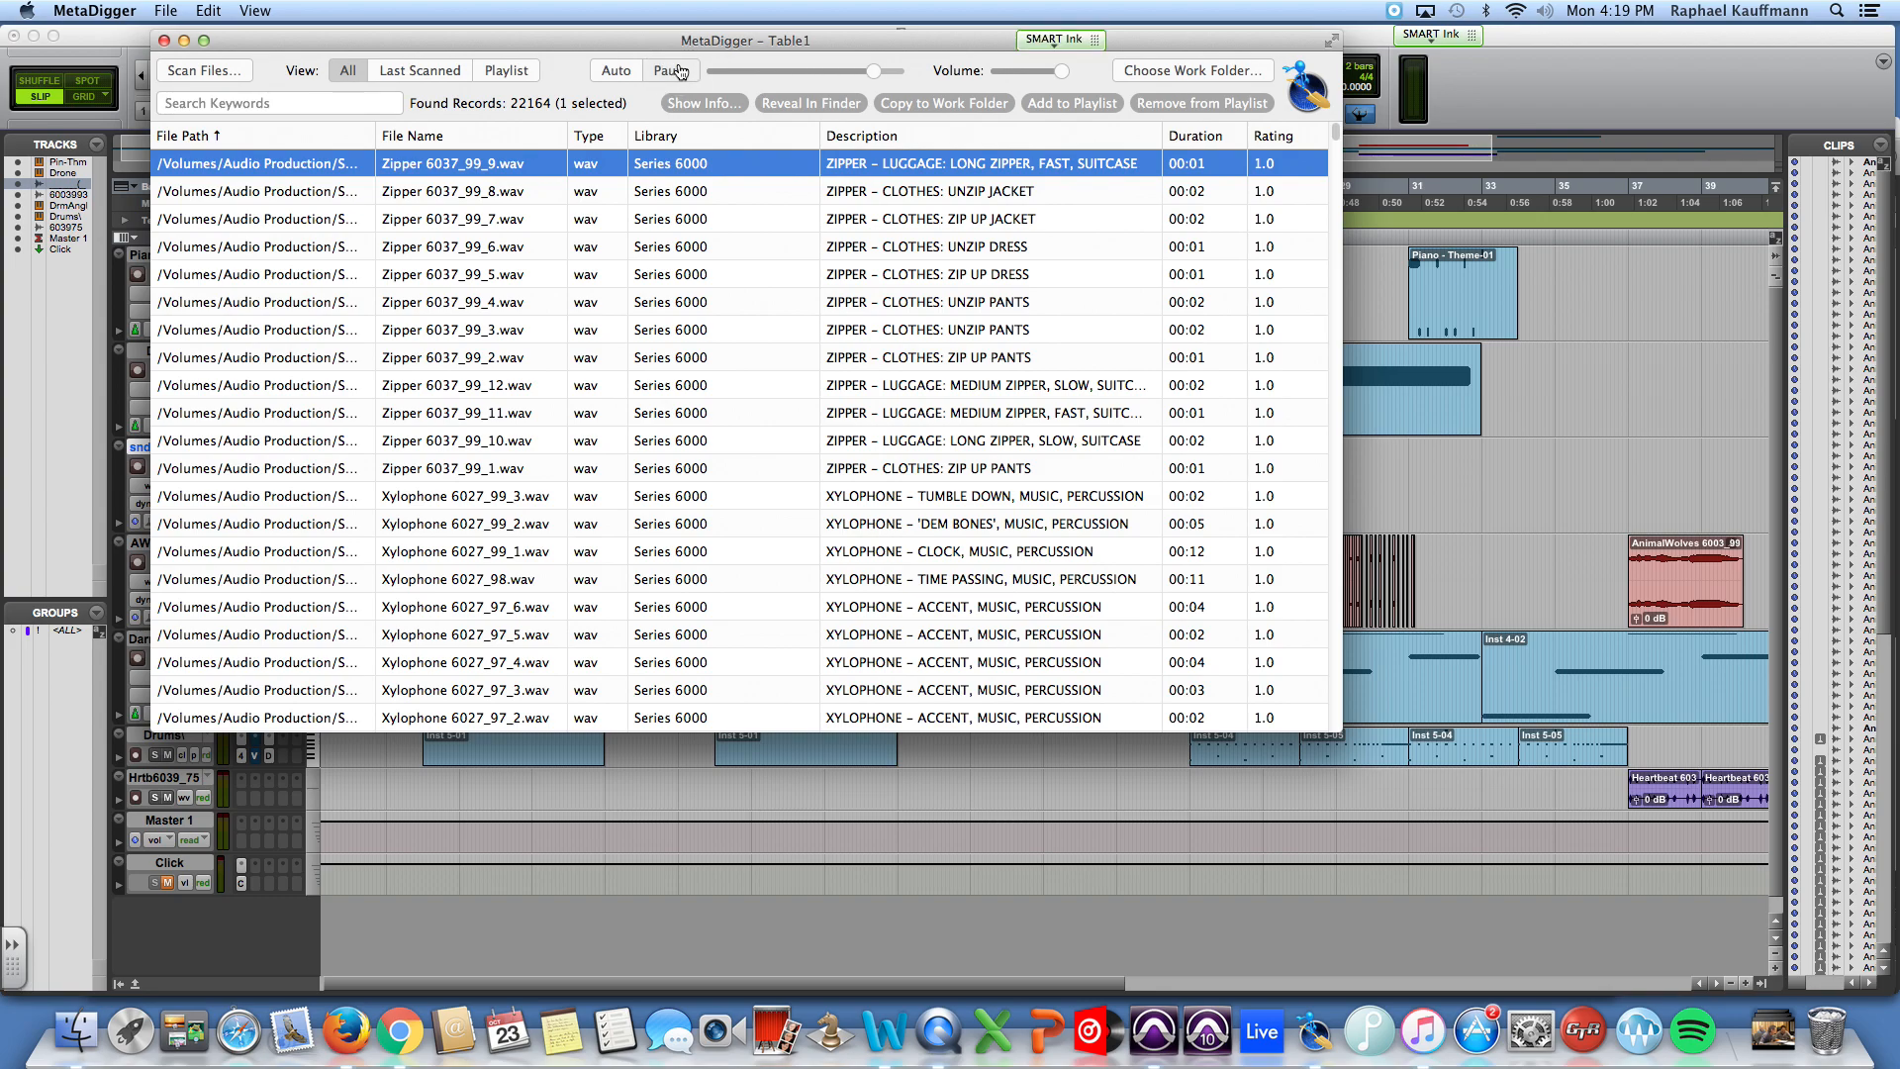
{"action": "left_click", "coordinate": [609, 72]}
{"action": "left_click", "coordinate": [425, 229]}
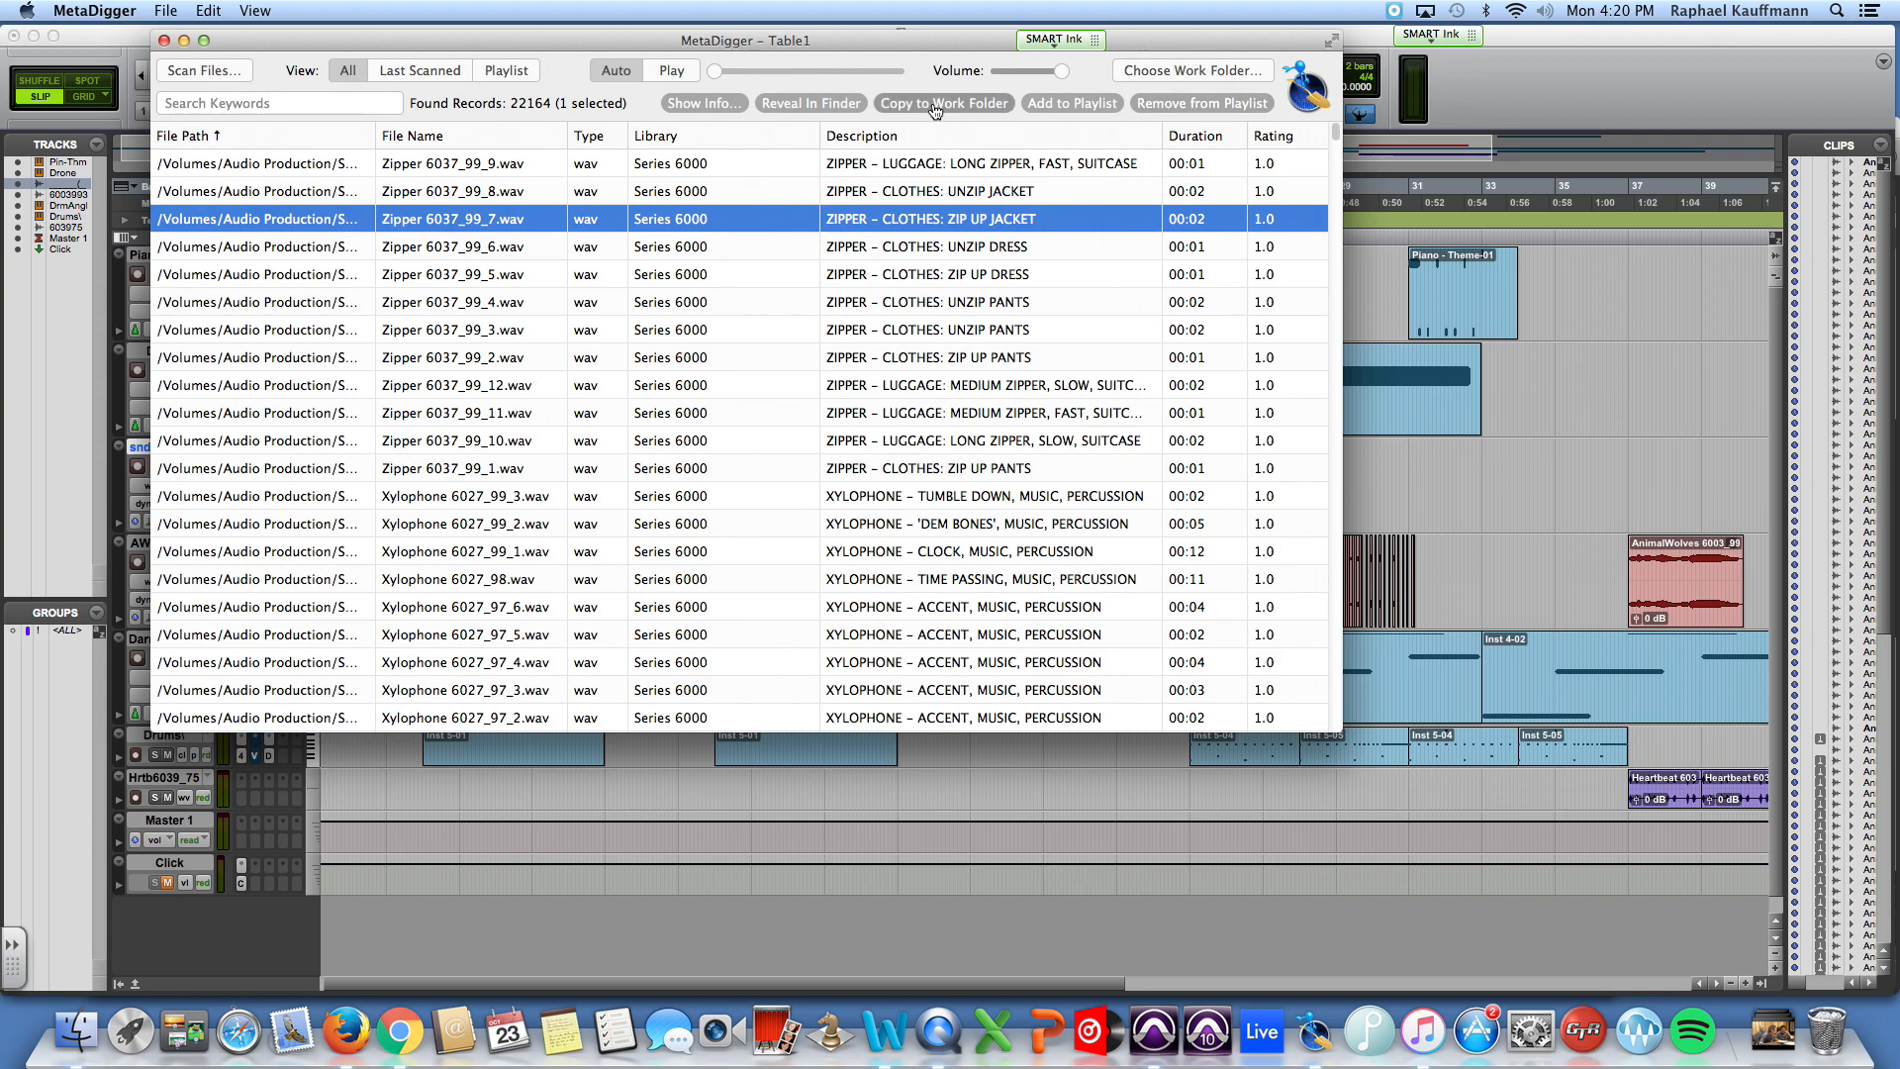
Step: Hide both MetaDigger and Pro Tools to clear the desktop
{"action": "left_click_drag", "start_coordinate": [414, 40], "coordinate": [841, 70]}
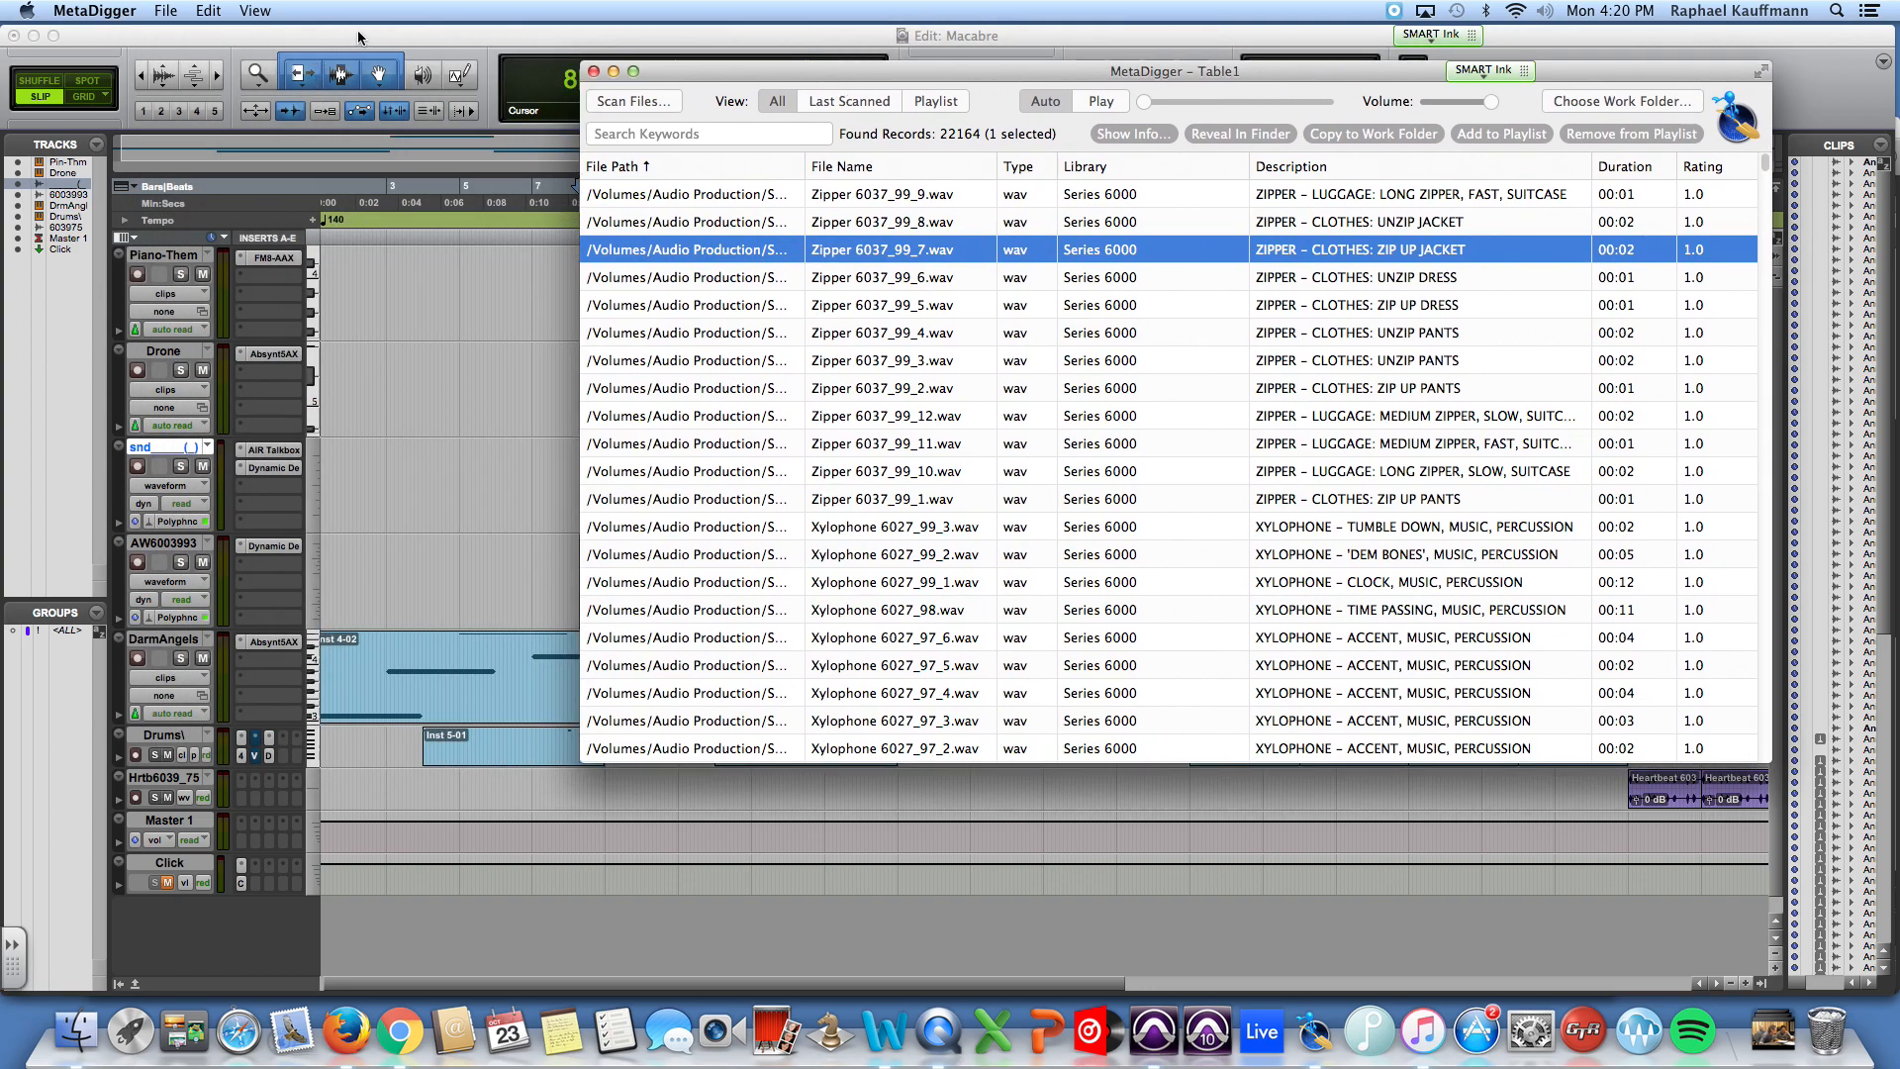
{"action": "left_click", "coordinate": [106, 10]}
{"action": "left_click", "coordinate": [129, 102]}
{"action": "left_click", "coordinate": [87, 10]}
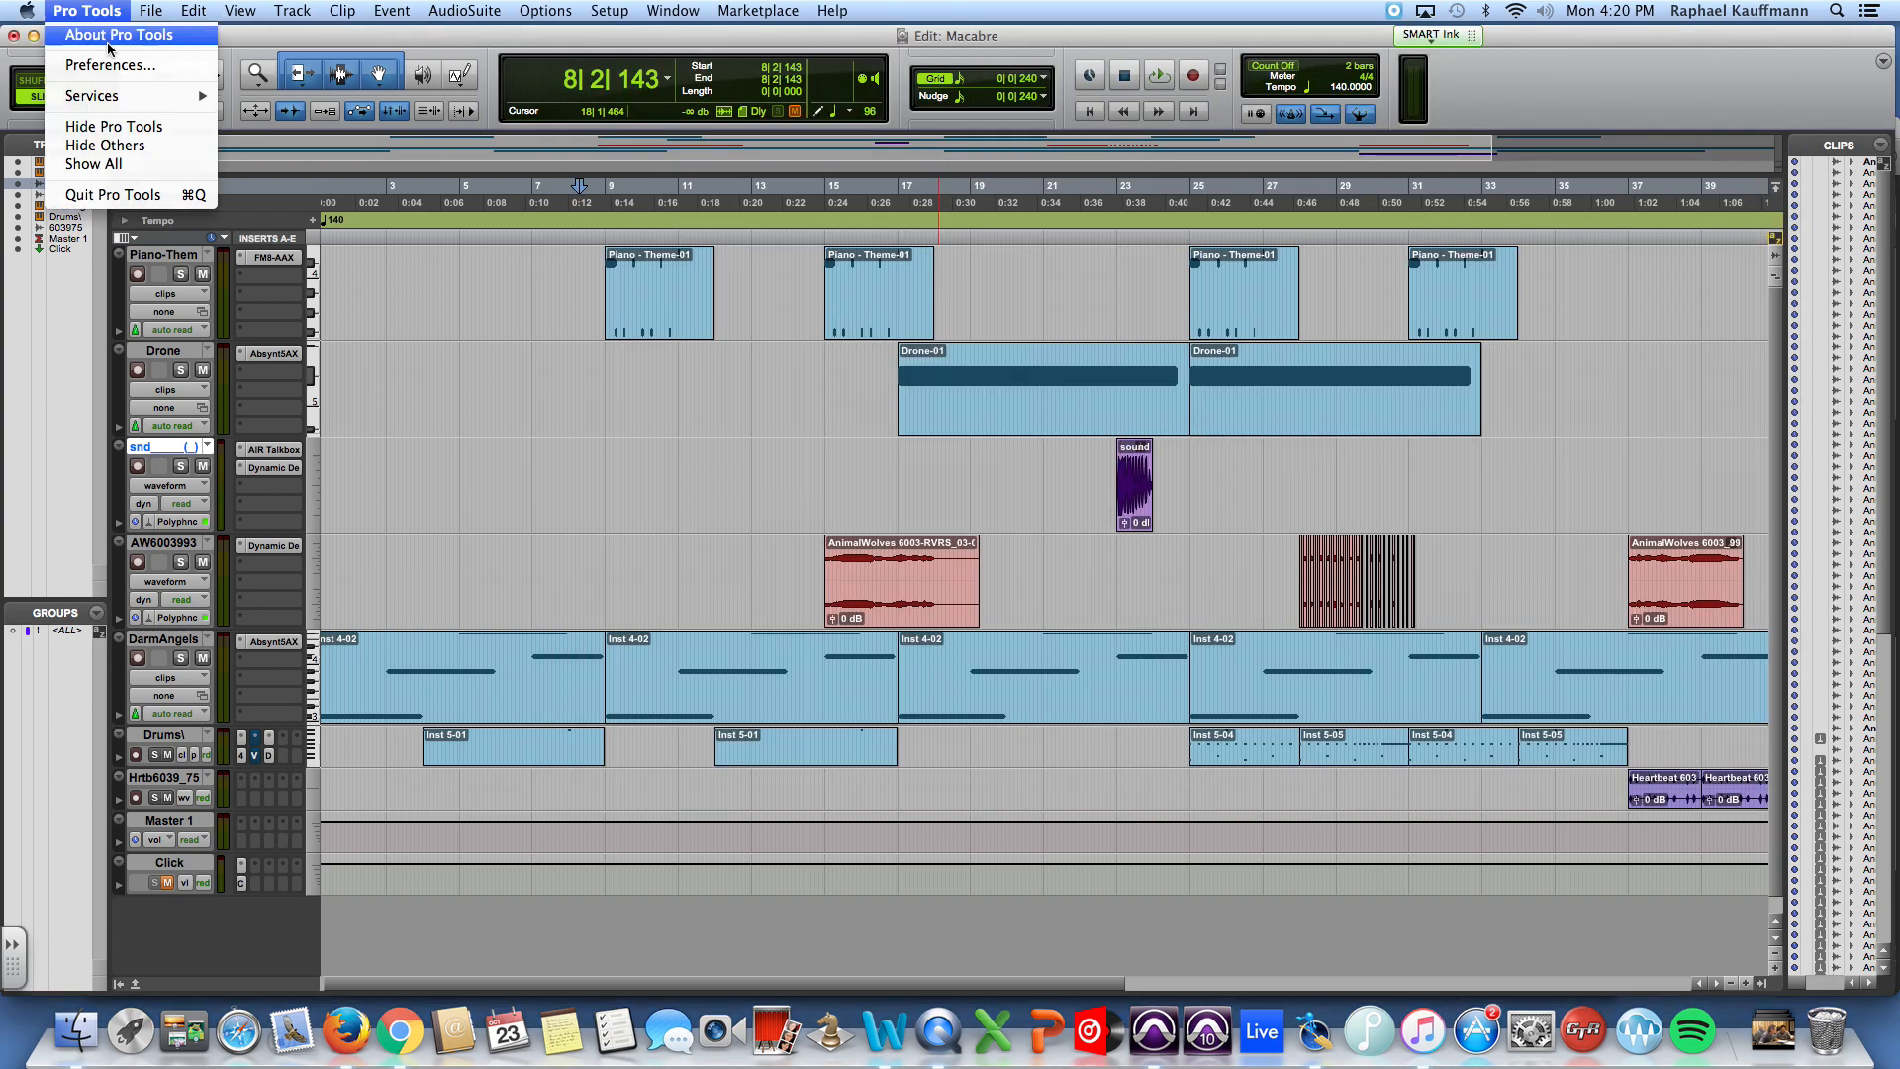
{"action": "left_click", "coordinate": [113, 126]}
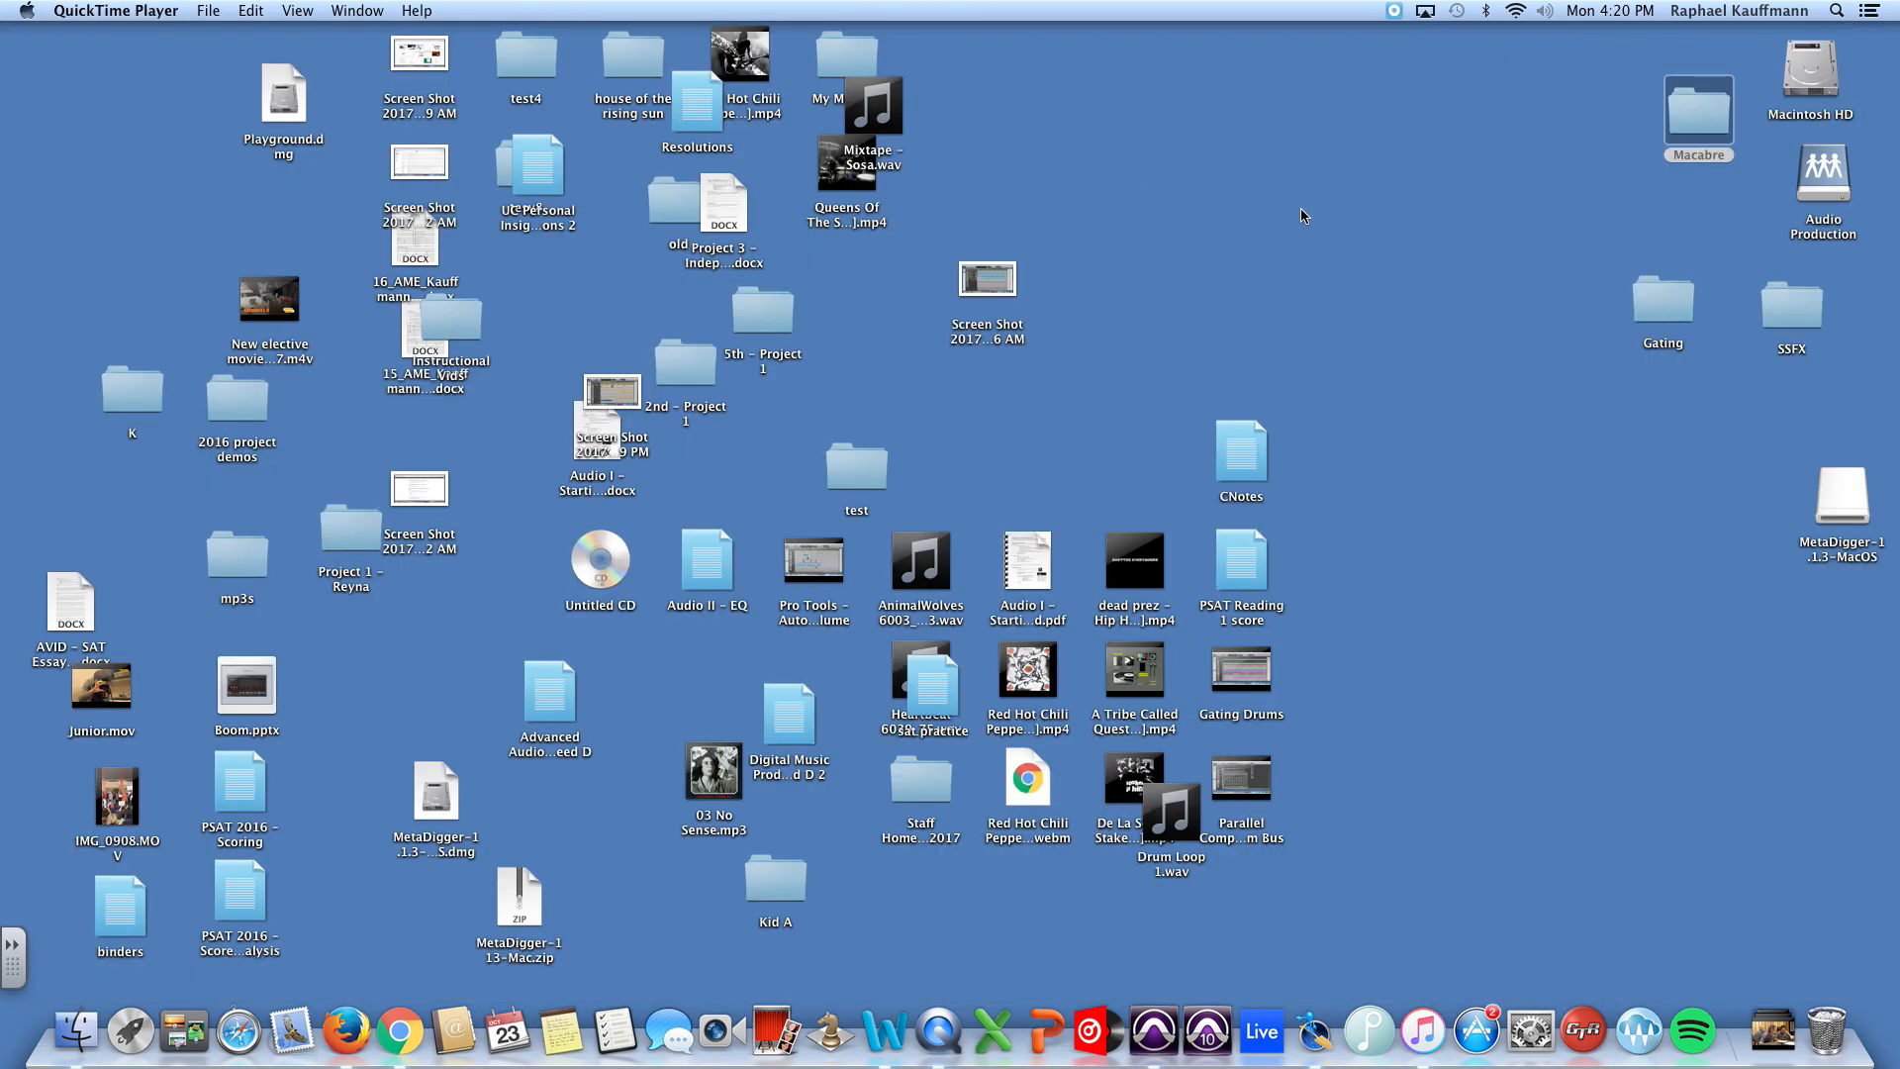
Step: Open the Macabre session folder on the desktop and move its existing SFX folder to the Trash
{"action": "left_click_drag", "start_coordinate": [1670, 104], "coordinate": [1632, 146]}
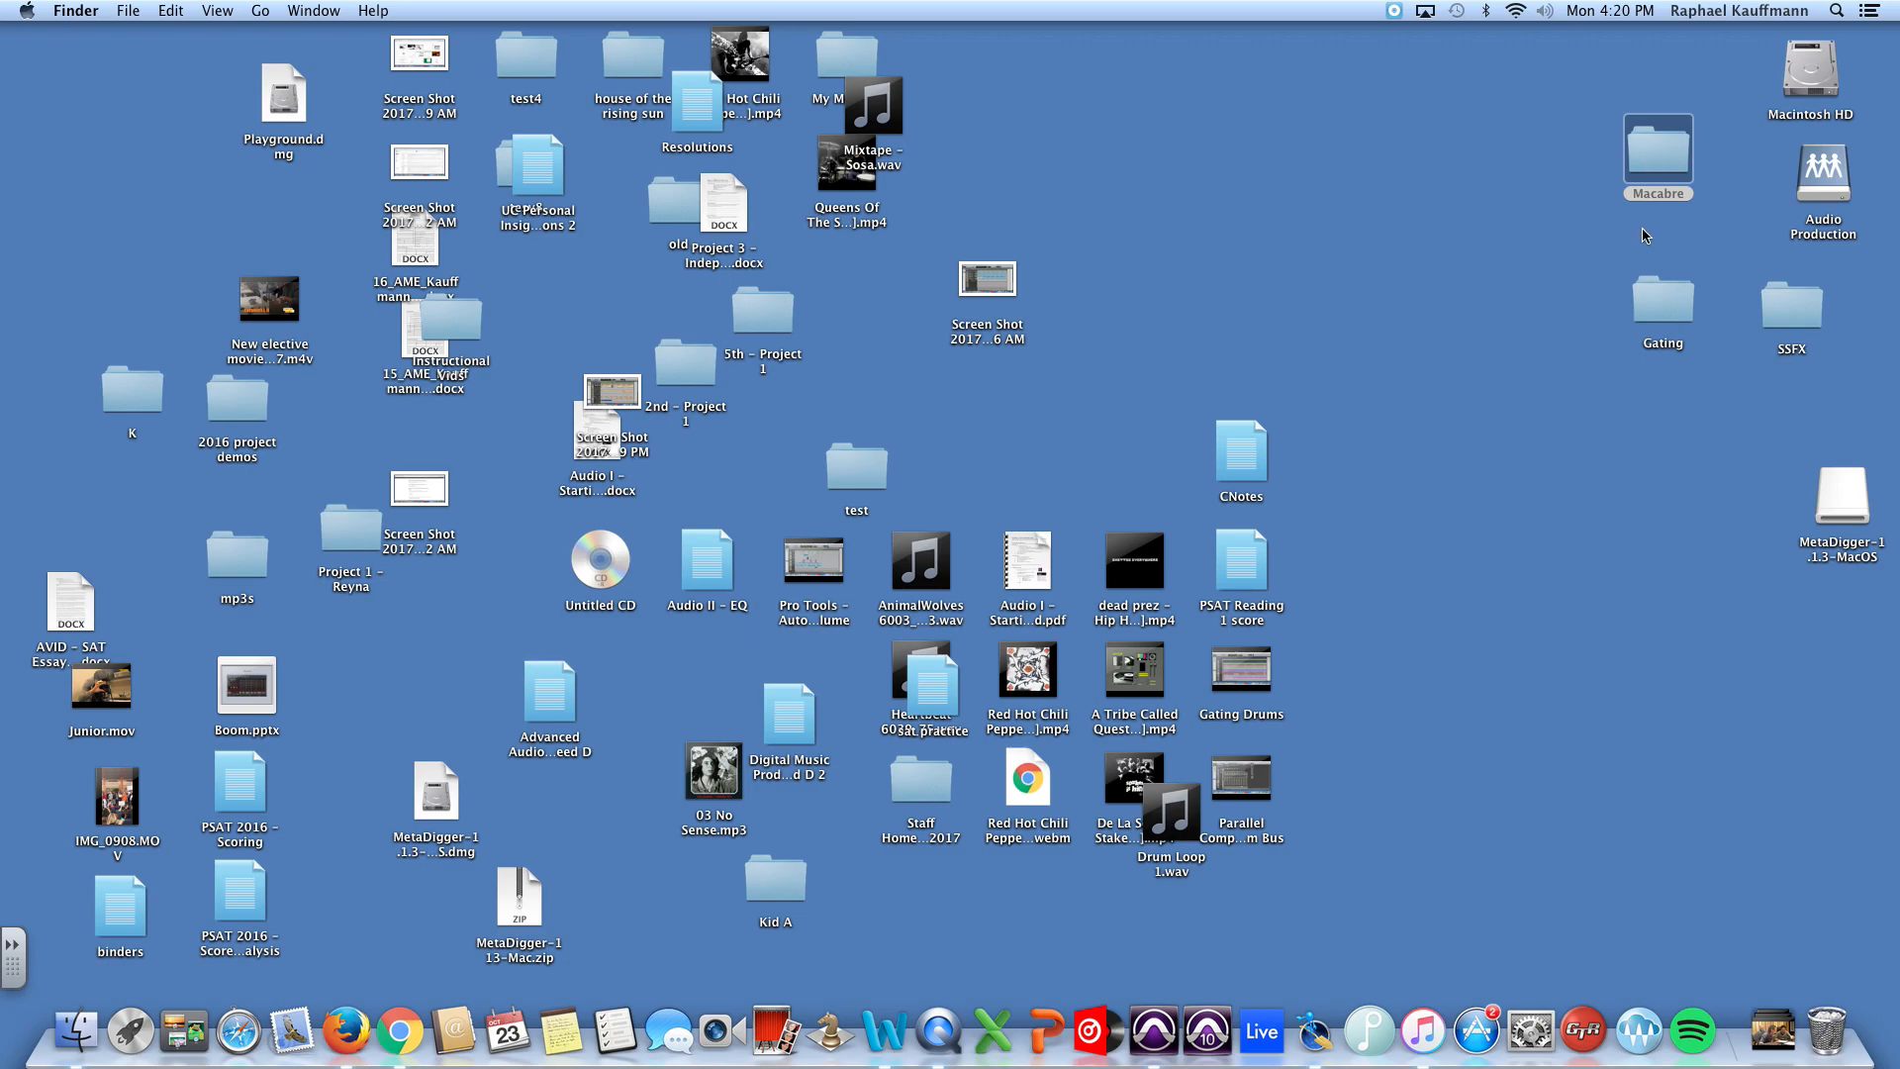
{"action": "double_click", "coordinate": [1659, 148]}
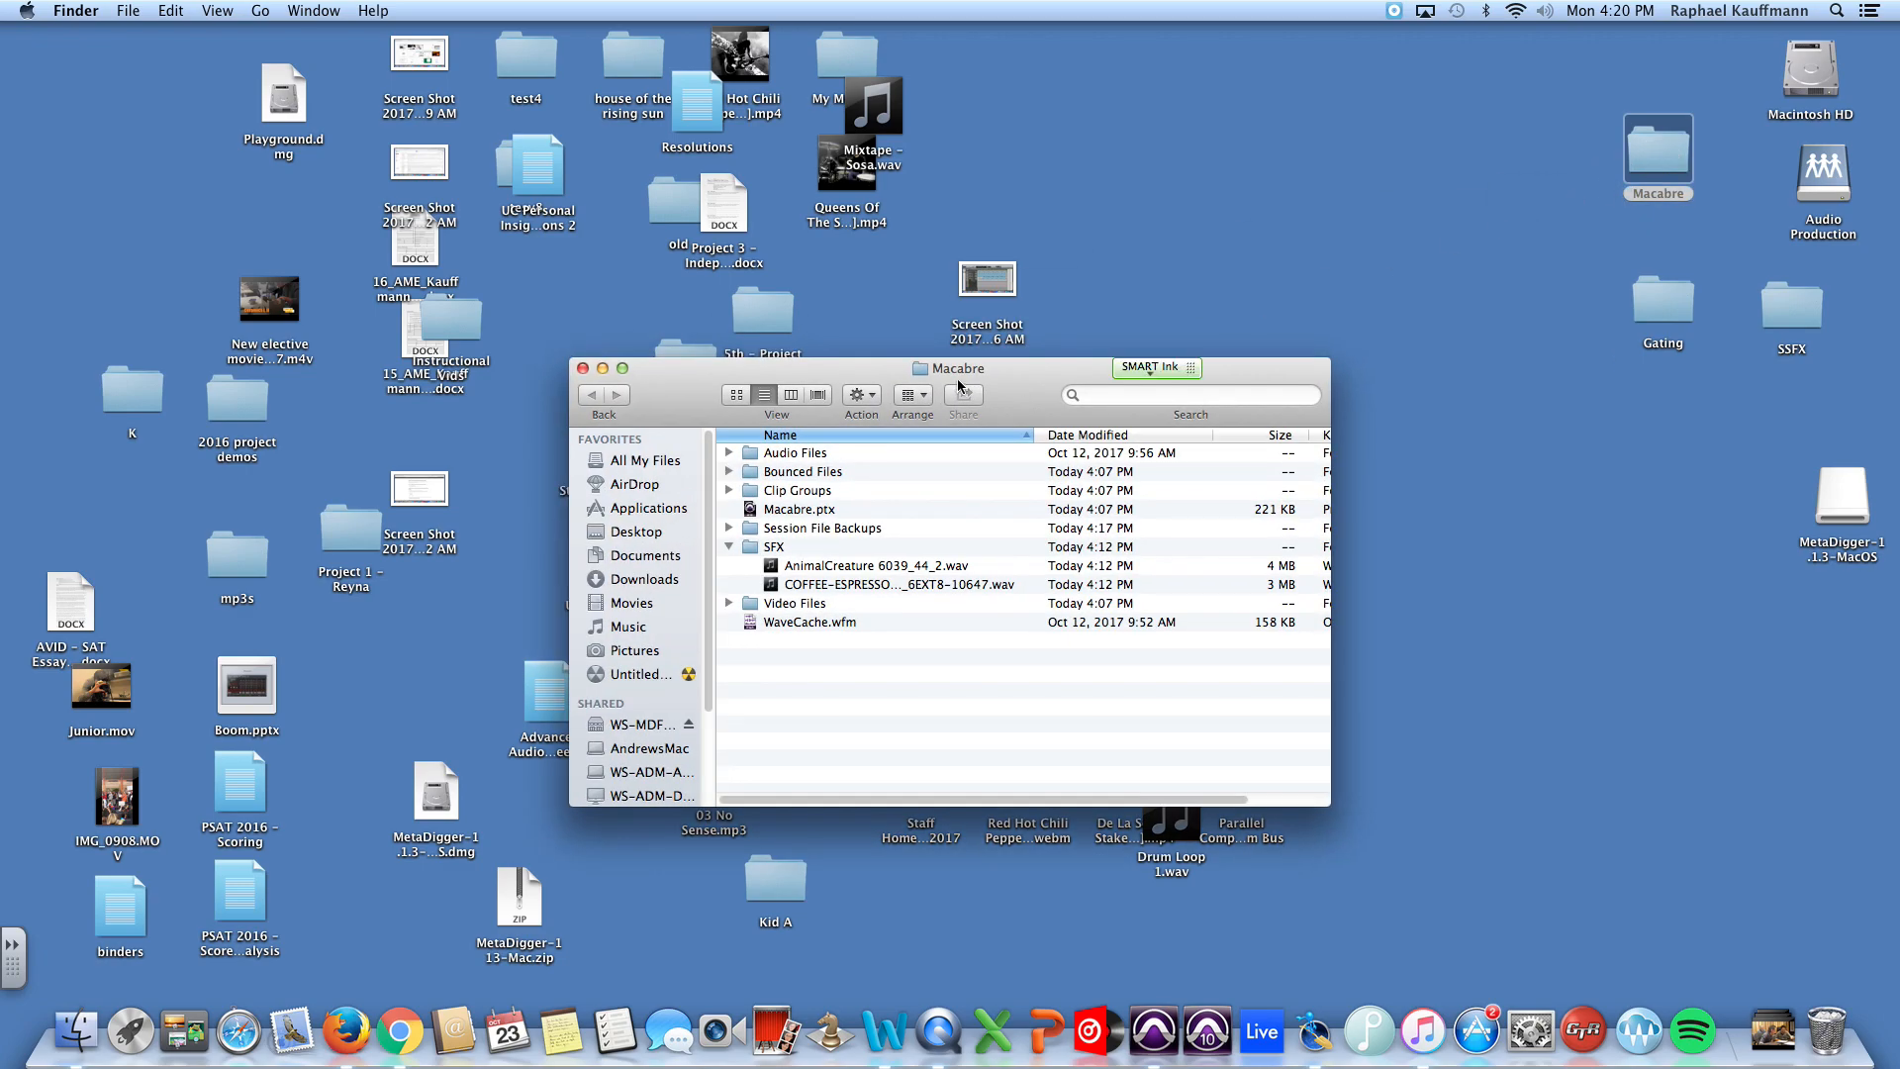
{"action": "left_click_drag", "start_coordinate": [777, 546], "coordinate": [1827, 1029]}
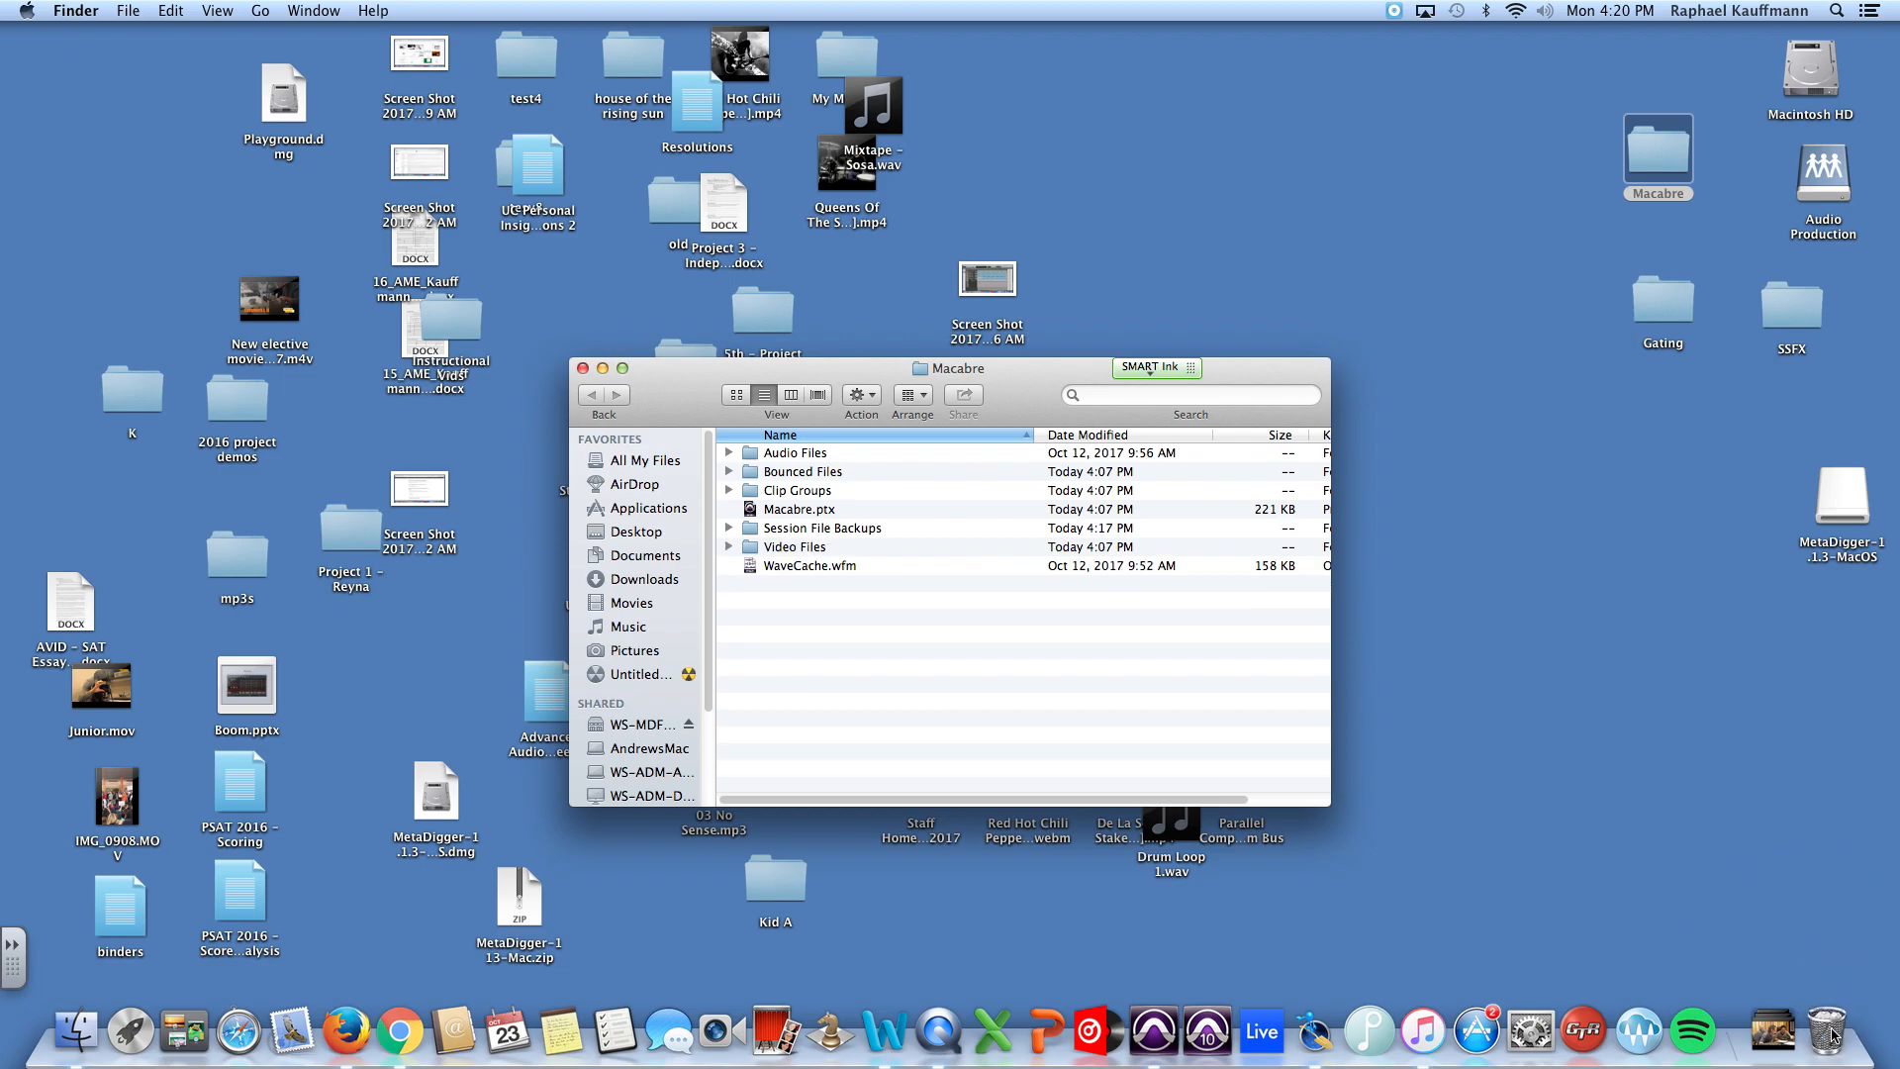
Step: Examine the contents of the Macabre folder, including Audio Files, Bounced Files, Video Files, Macabre.ptx and Session File Backups
{"action": "left_click_drag", "start_coordinate": [857, 378], "coordinate": [1383, 99]}
{"action": "left_click", "coordinate": [1256, 174]}
{"action": "left_click", "coordinate": [1256, 175]}
{"action": "left_click", "coordinate": [1256, 175]}
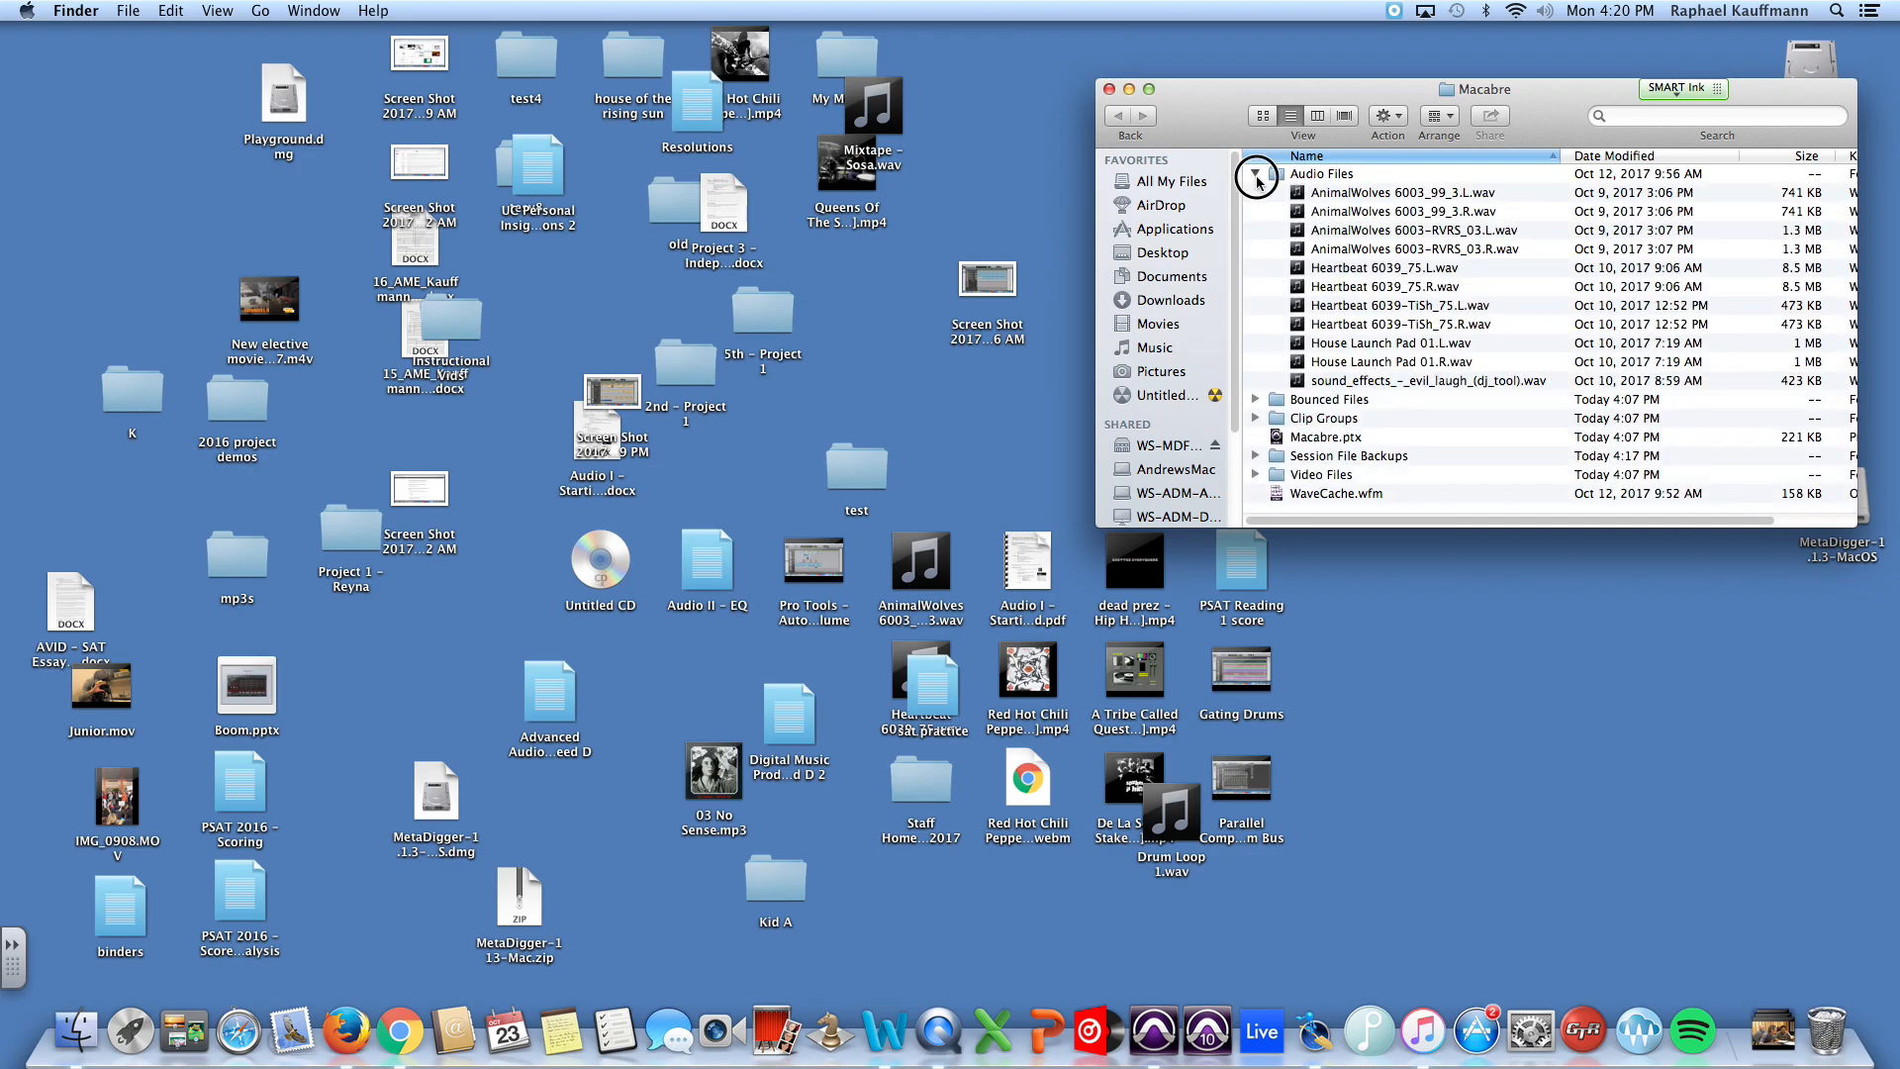
{"action": "left_click", "coordinate": [1256, 175]}
{"action": "left_click", "coordinate": [1256, 194]}
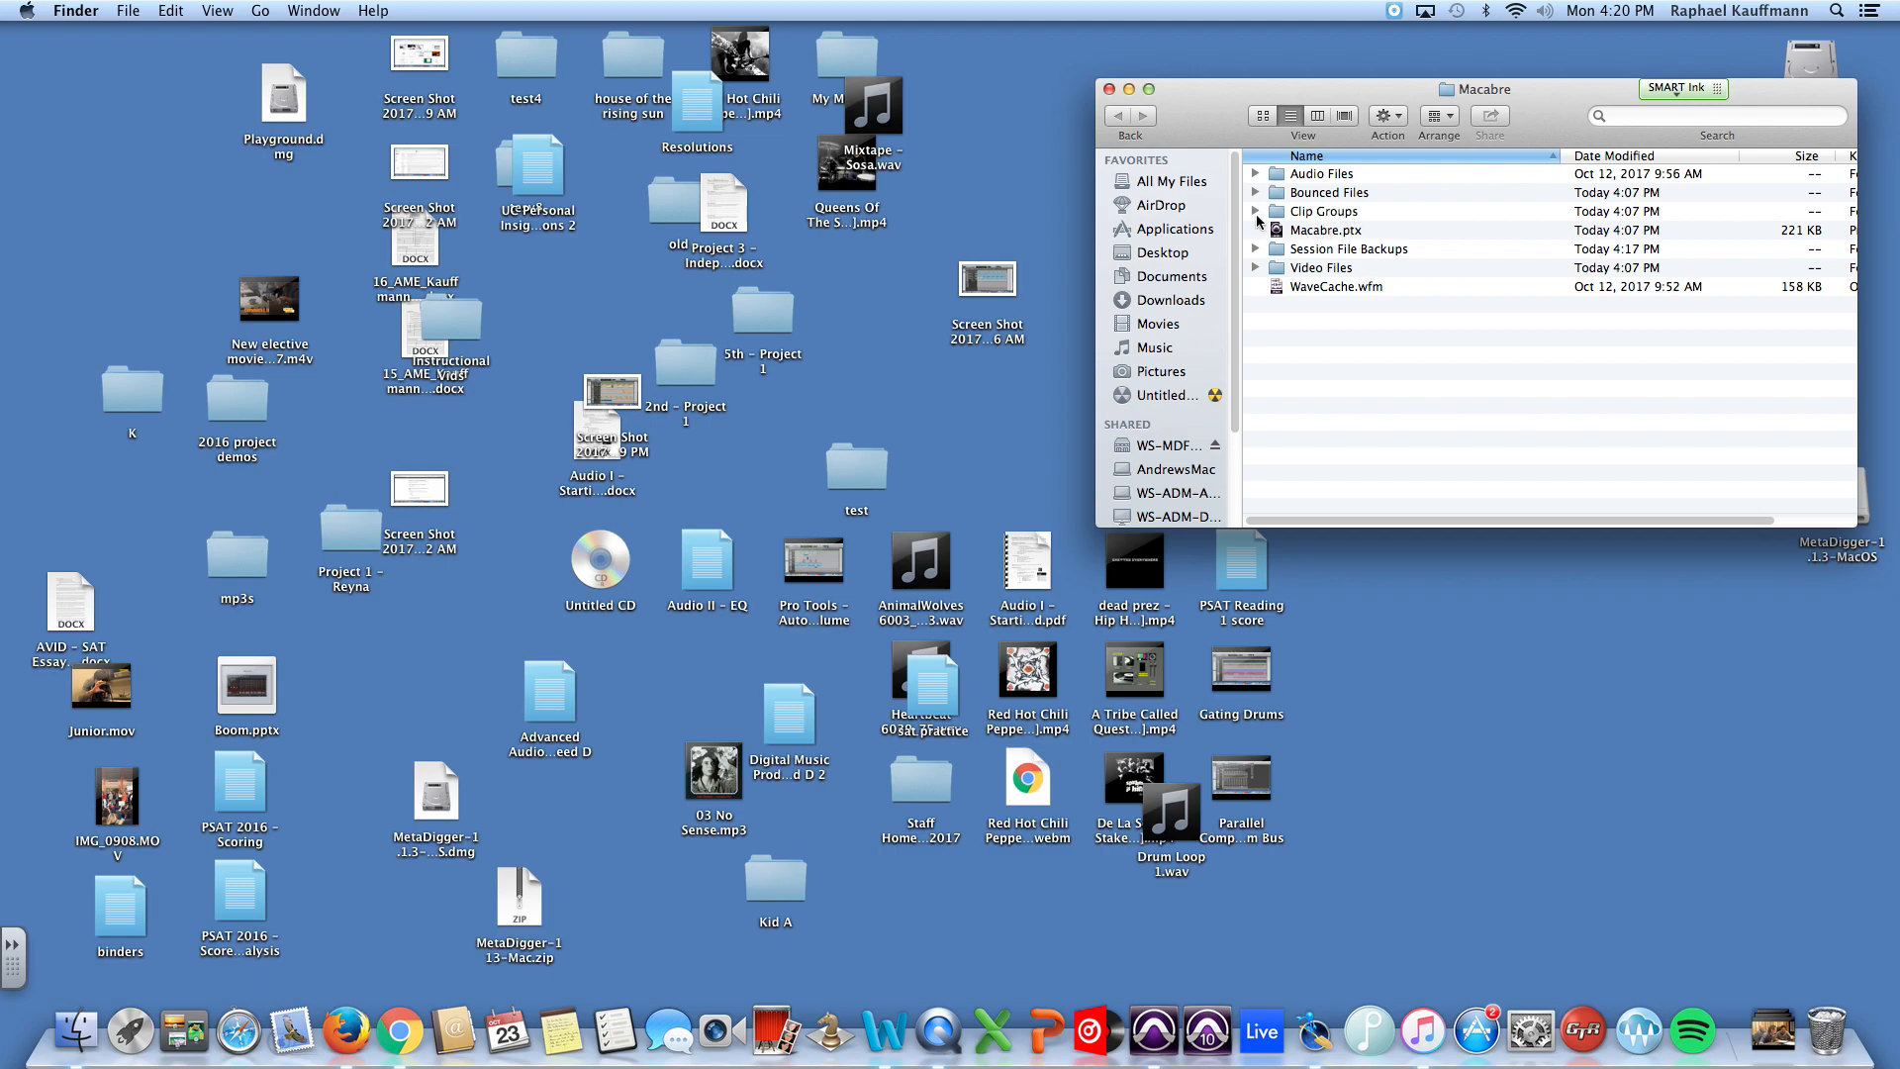
{"action": "left_click", "coordinate": [1255, 270]}
{"action": "left_click", "coordinate": [1335, 233]}
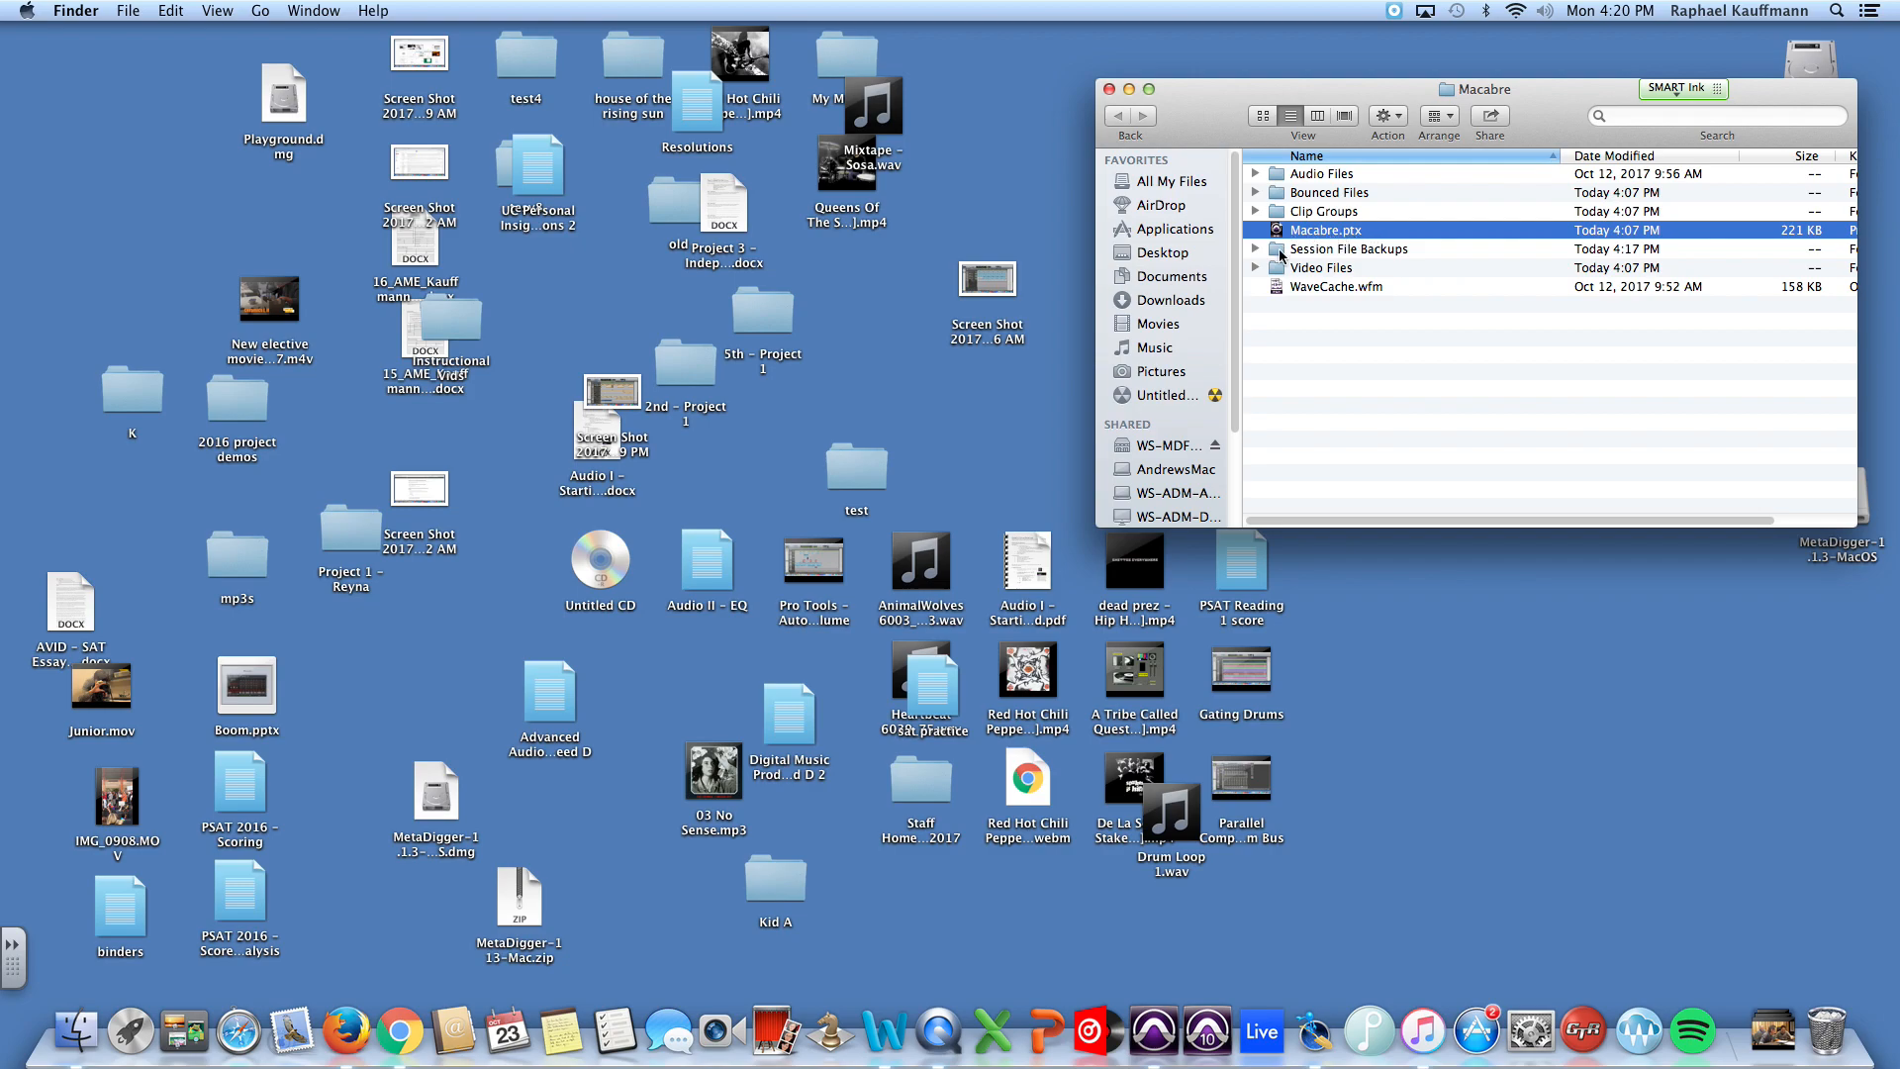
{"action": "left_click", "coordinate": [1256, 250]}
{"action": "left_click", "coordinate": [1255, 250]}
{"action": "left_click", "coordinate": [1341, 333]}
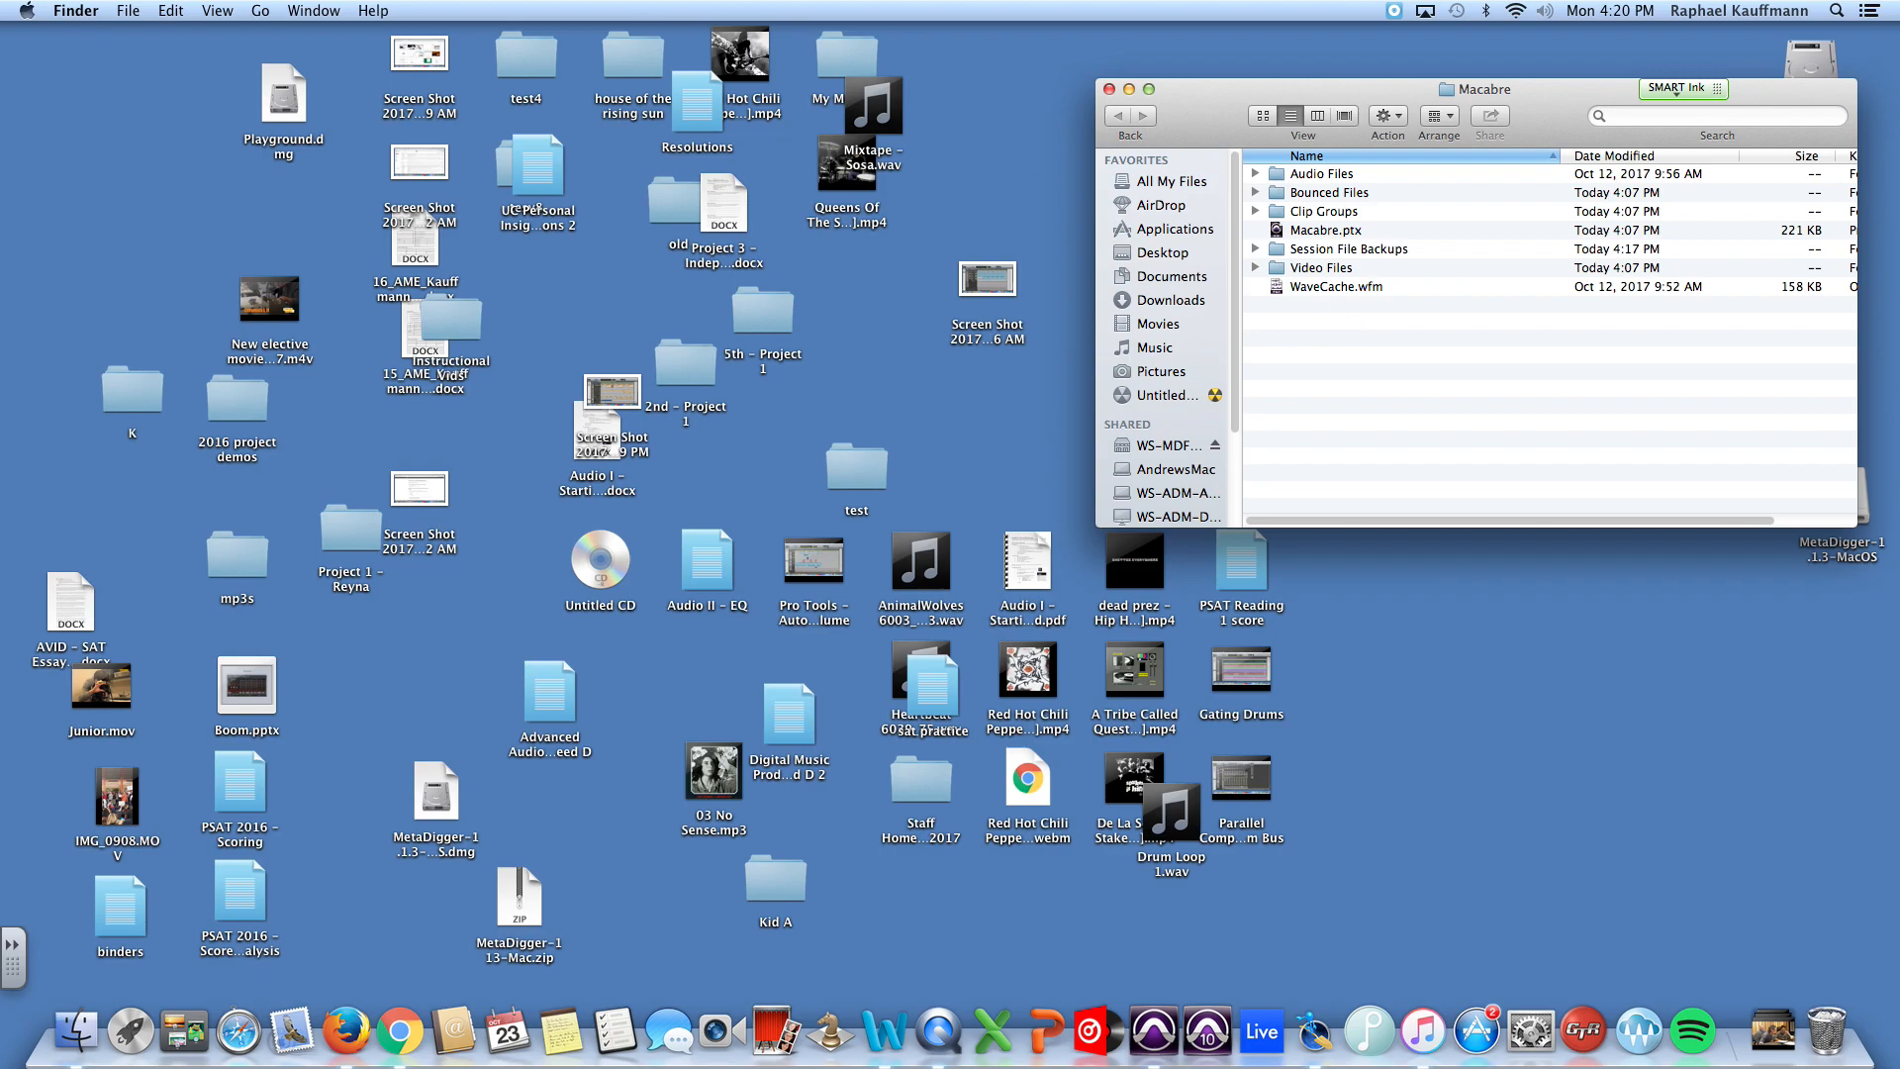
Step: Create a new folder named SFX inside the Macabre session folder
{"action": "left_click", "coordinate": [128, 11]}
{"action": "left_click", "coordinate": [158, 51]}
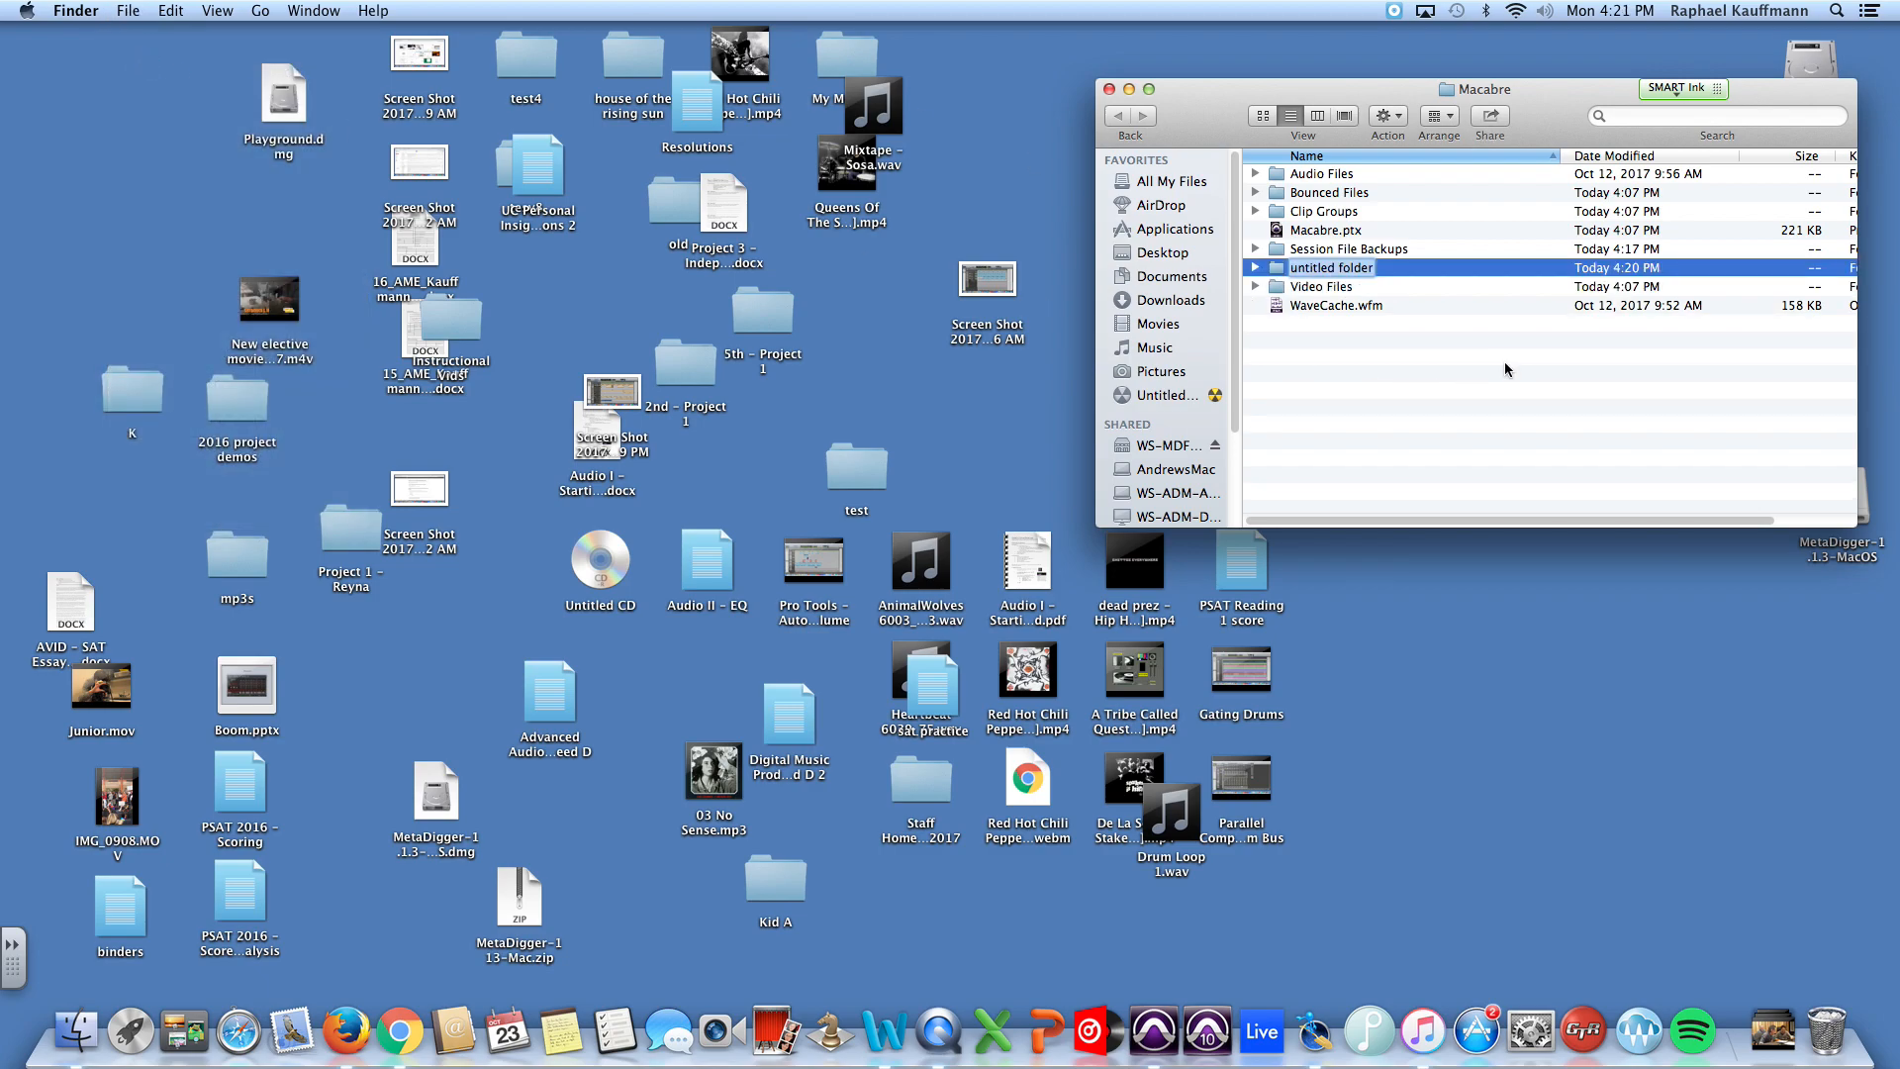
{"action": "type", "text": "SFX"}
{"action": "left_click", "coordinate": [1485, 410]}
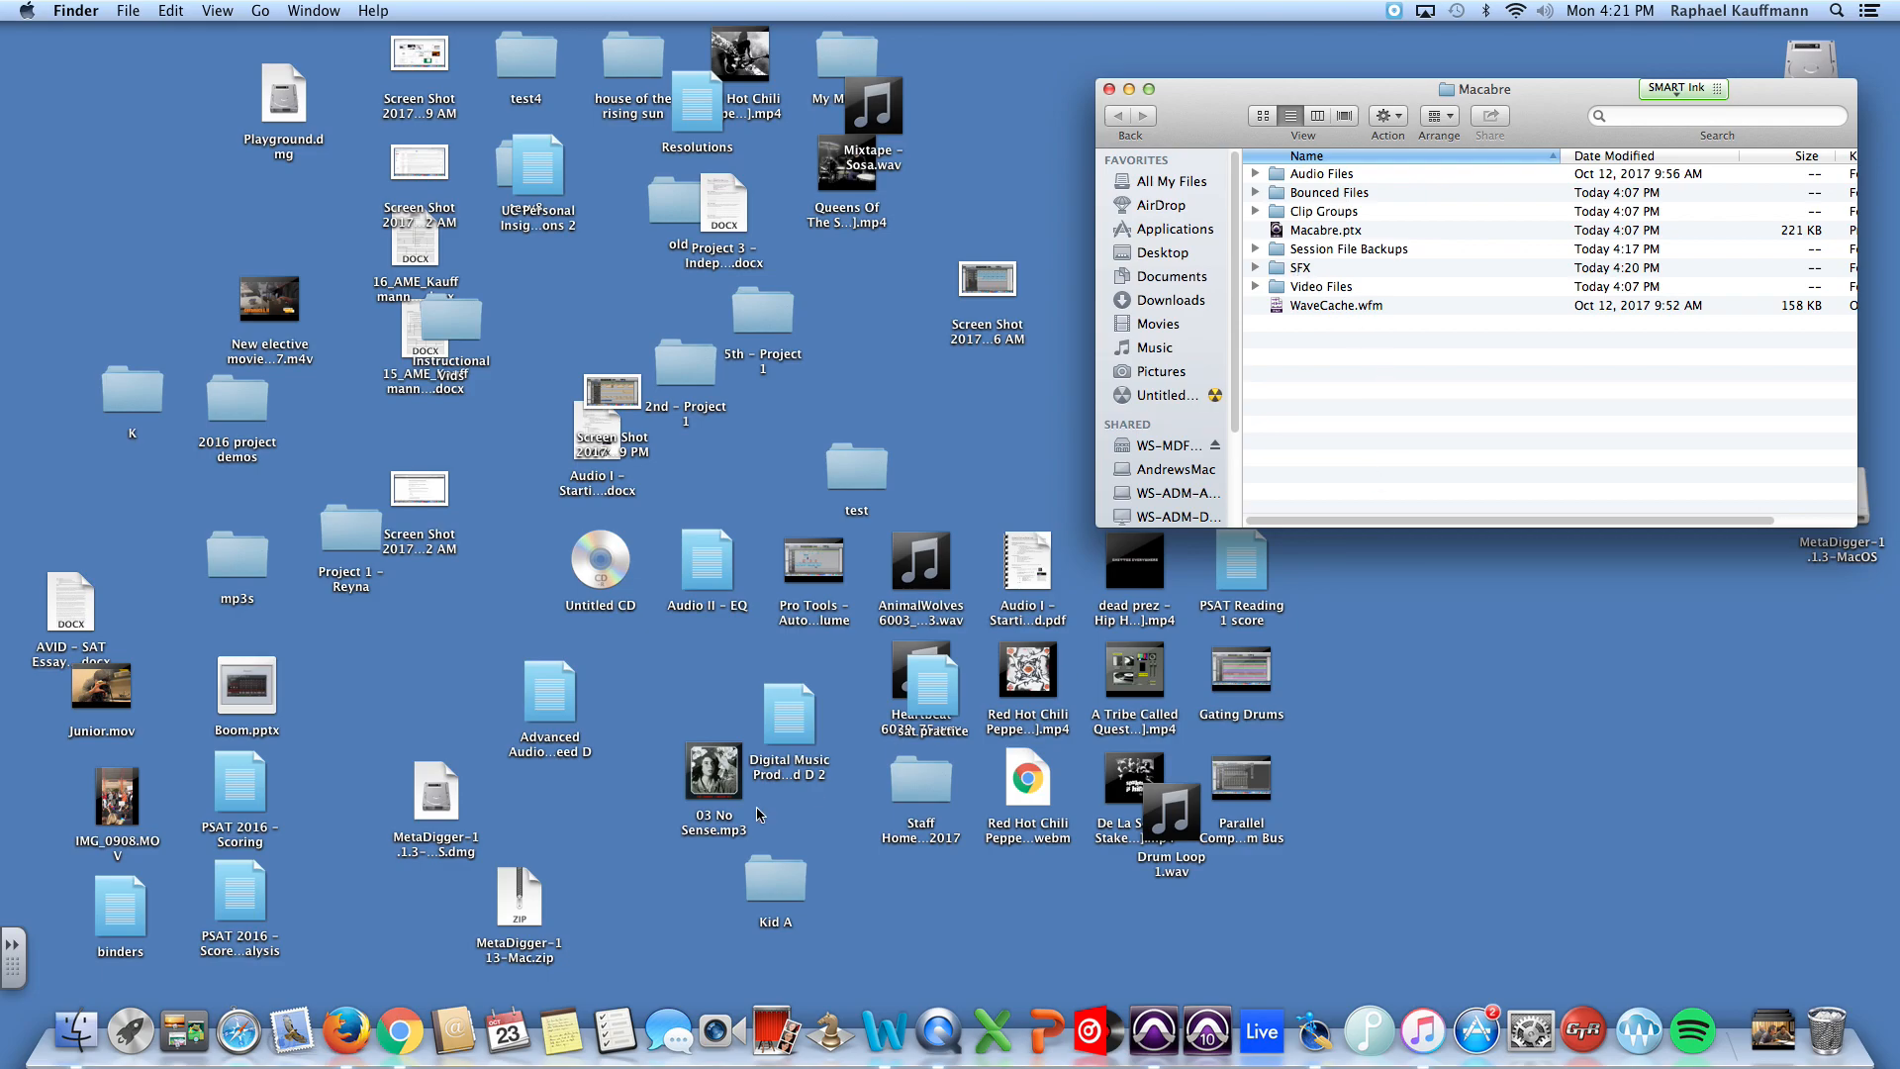
Step: Switch to MetaDigger and set its work folder to the SFX folder inside Macabre on the Desktop
{"action": "left_click", "coordinate": [1311, 1034]}
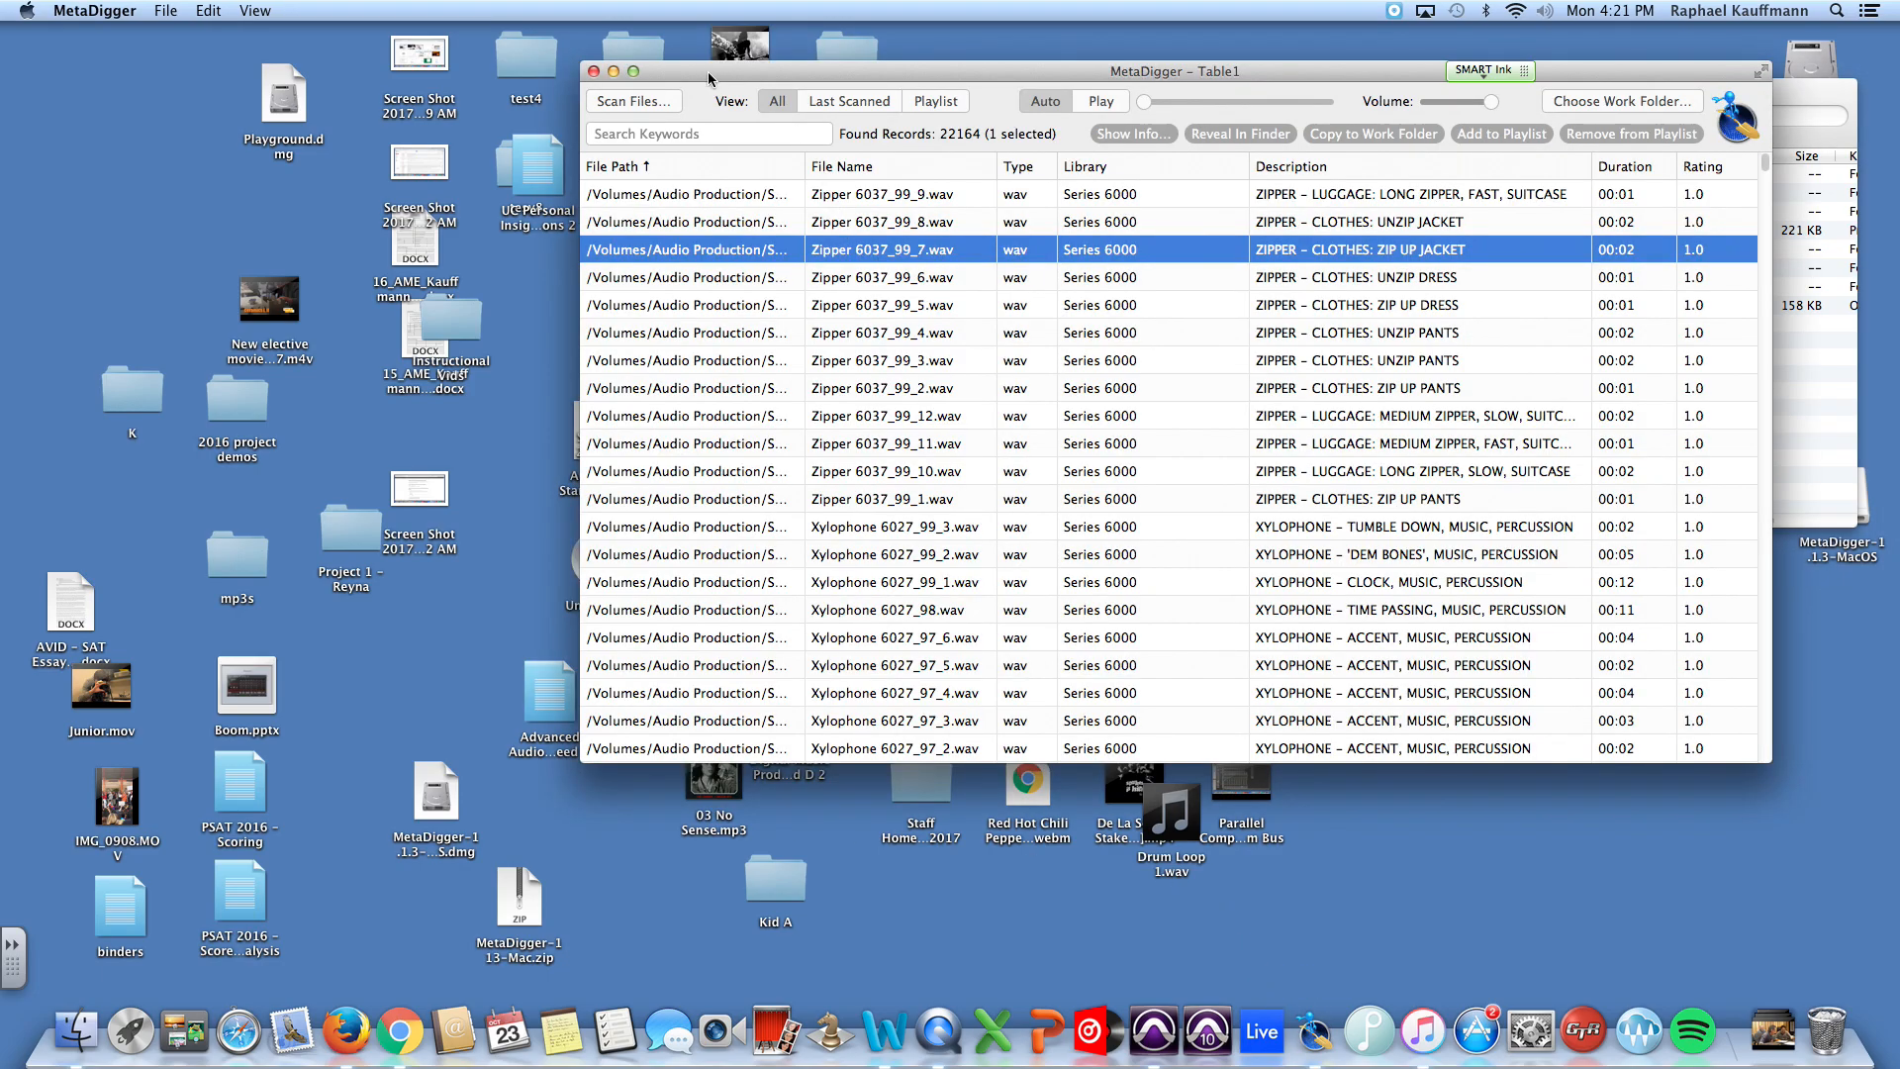
{"action": "left_click_drag", "start_coordinate": [594, 38], "coordinate": [329, 39]}
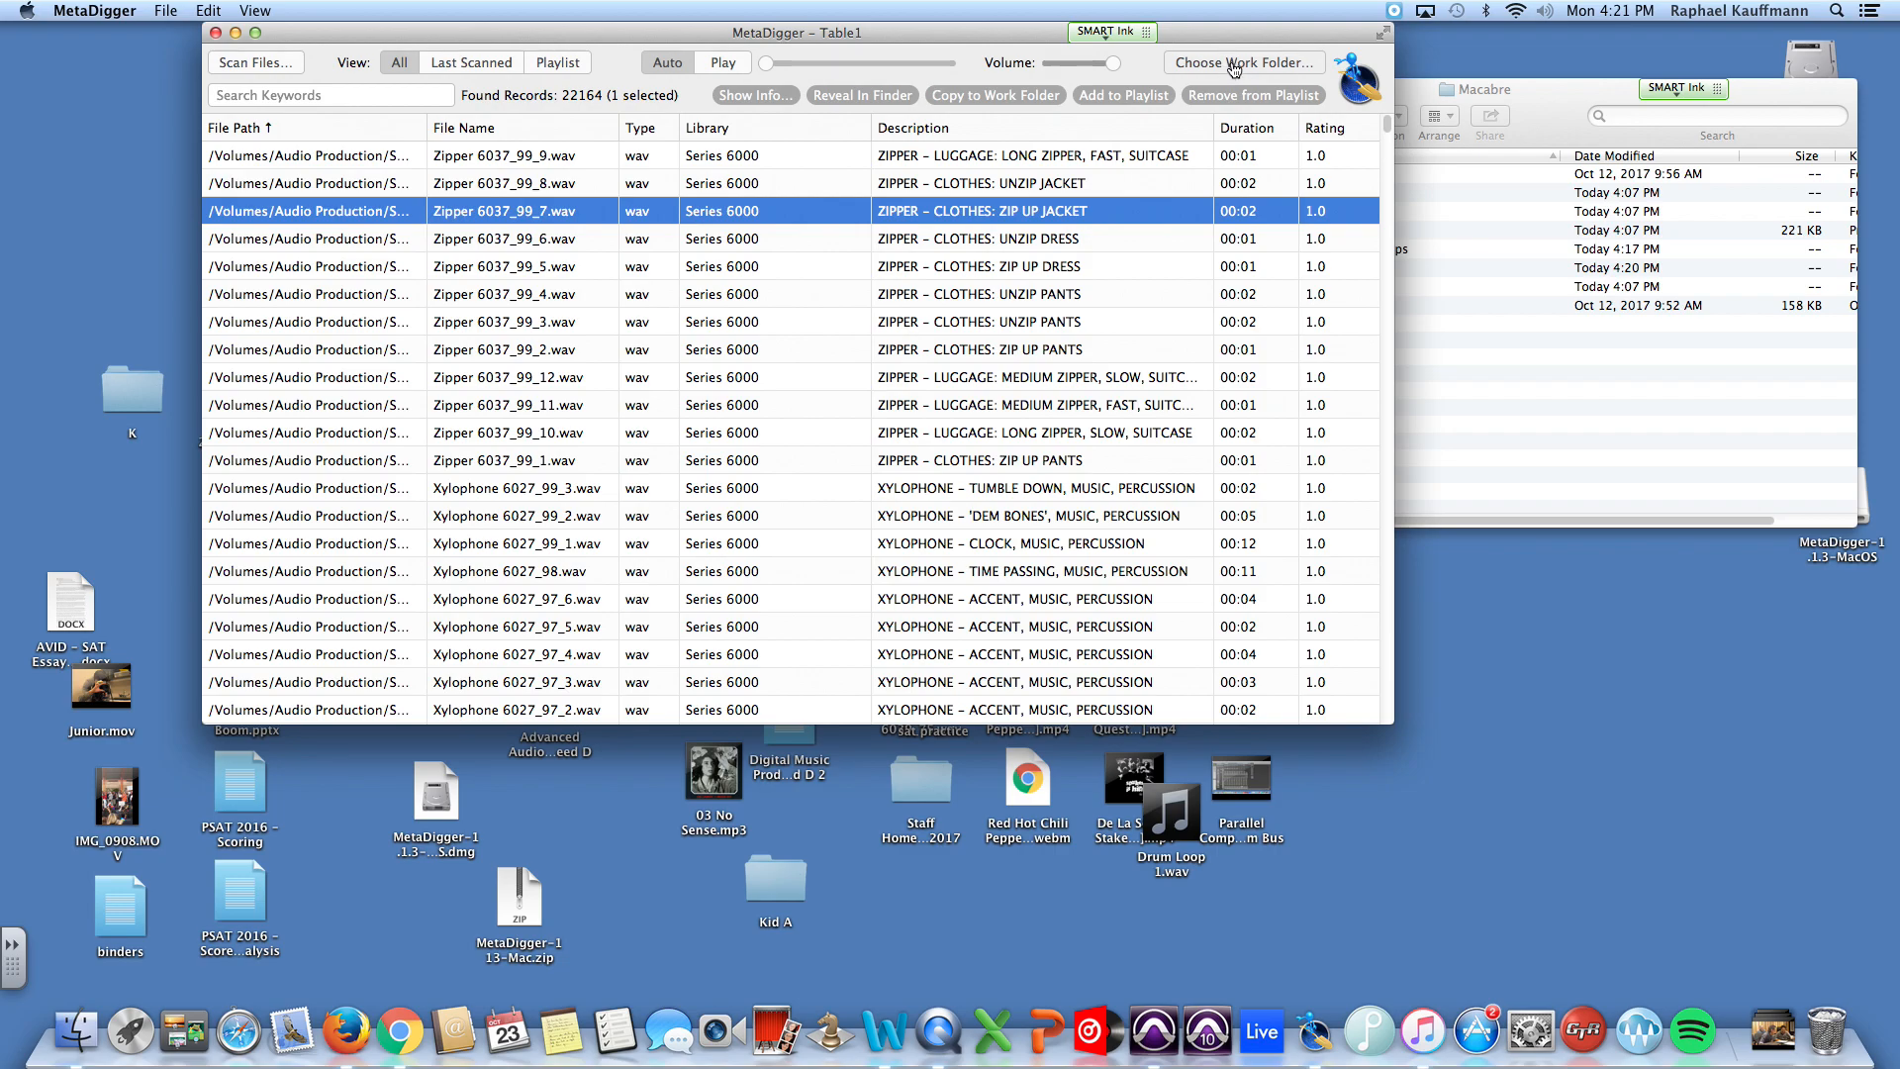
{"action": "left_click", "coordinate": [1199, 69]}
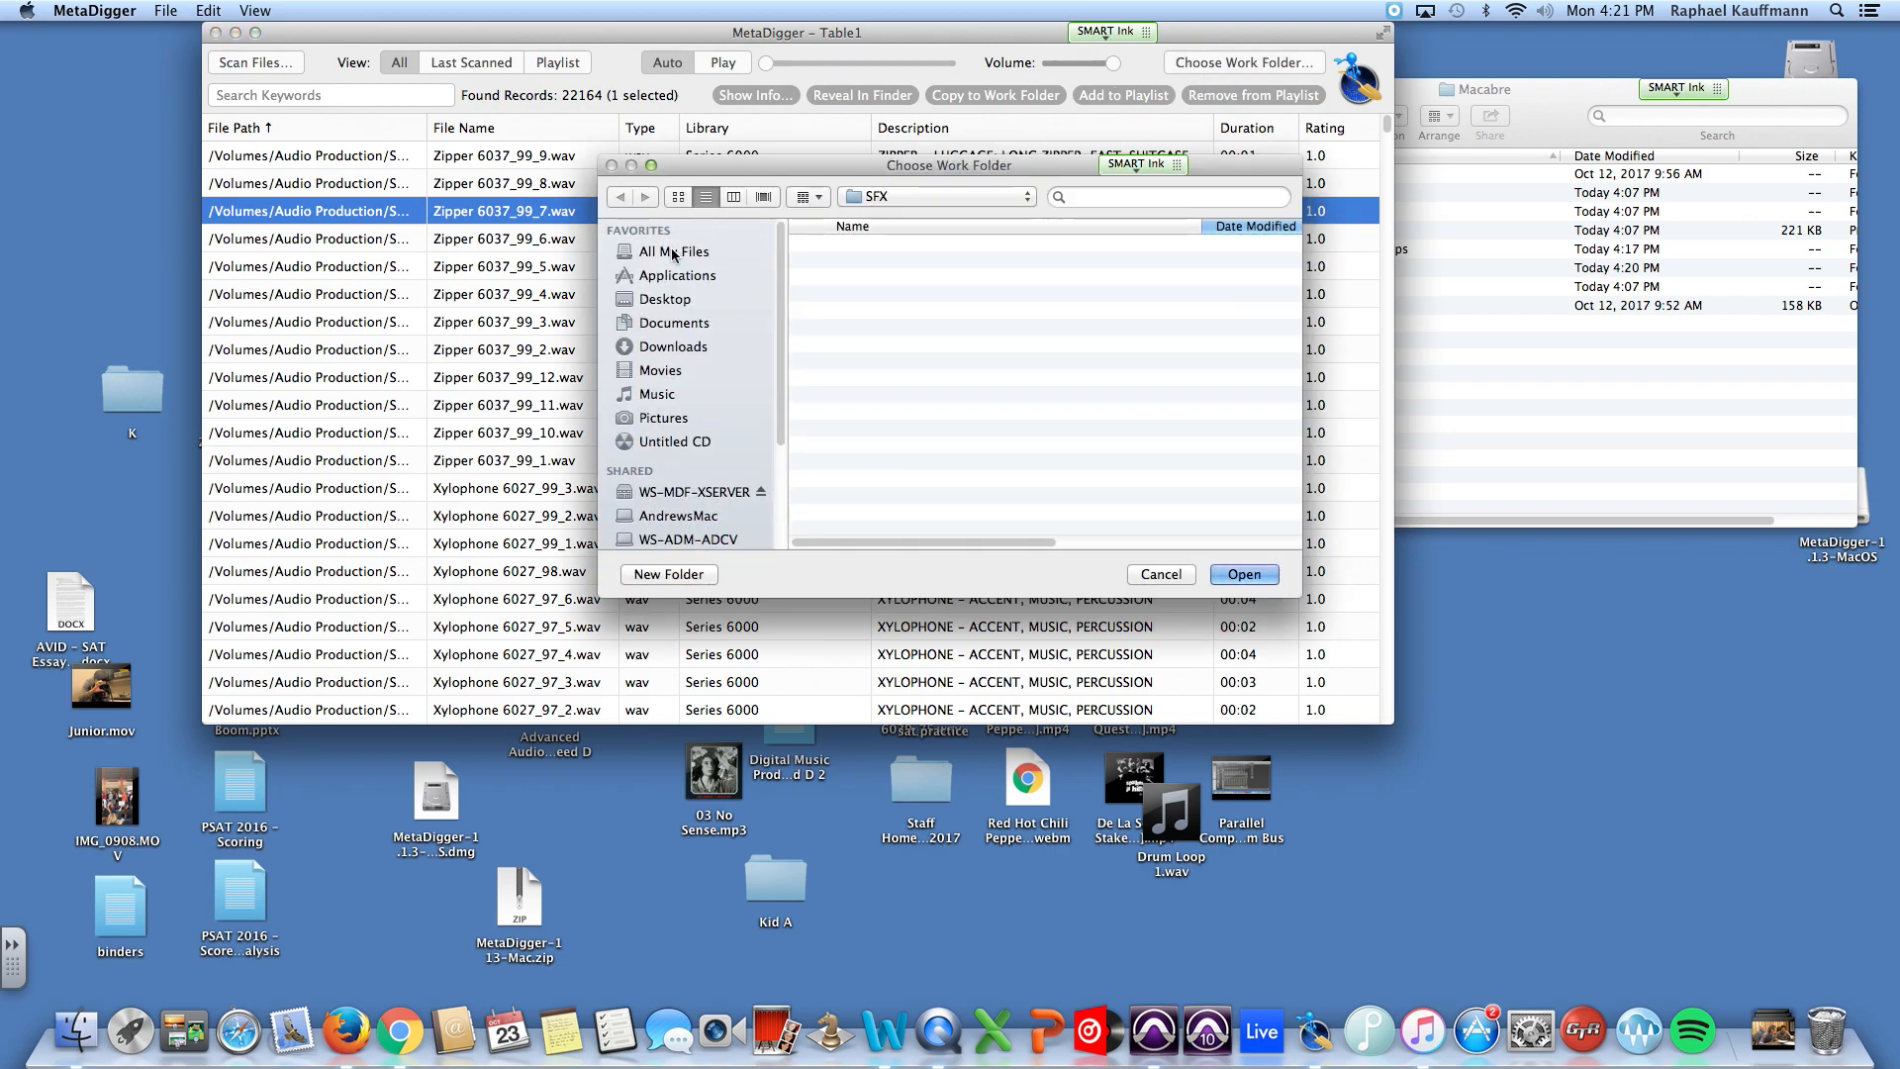
{"action": "left_click", "coordinate": [671, 300]}
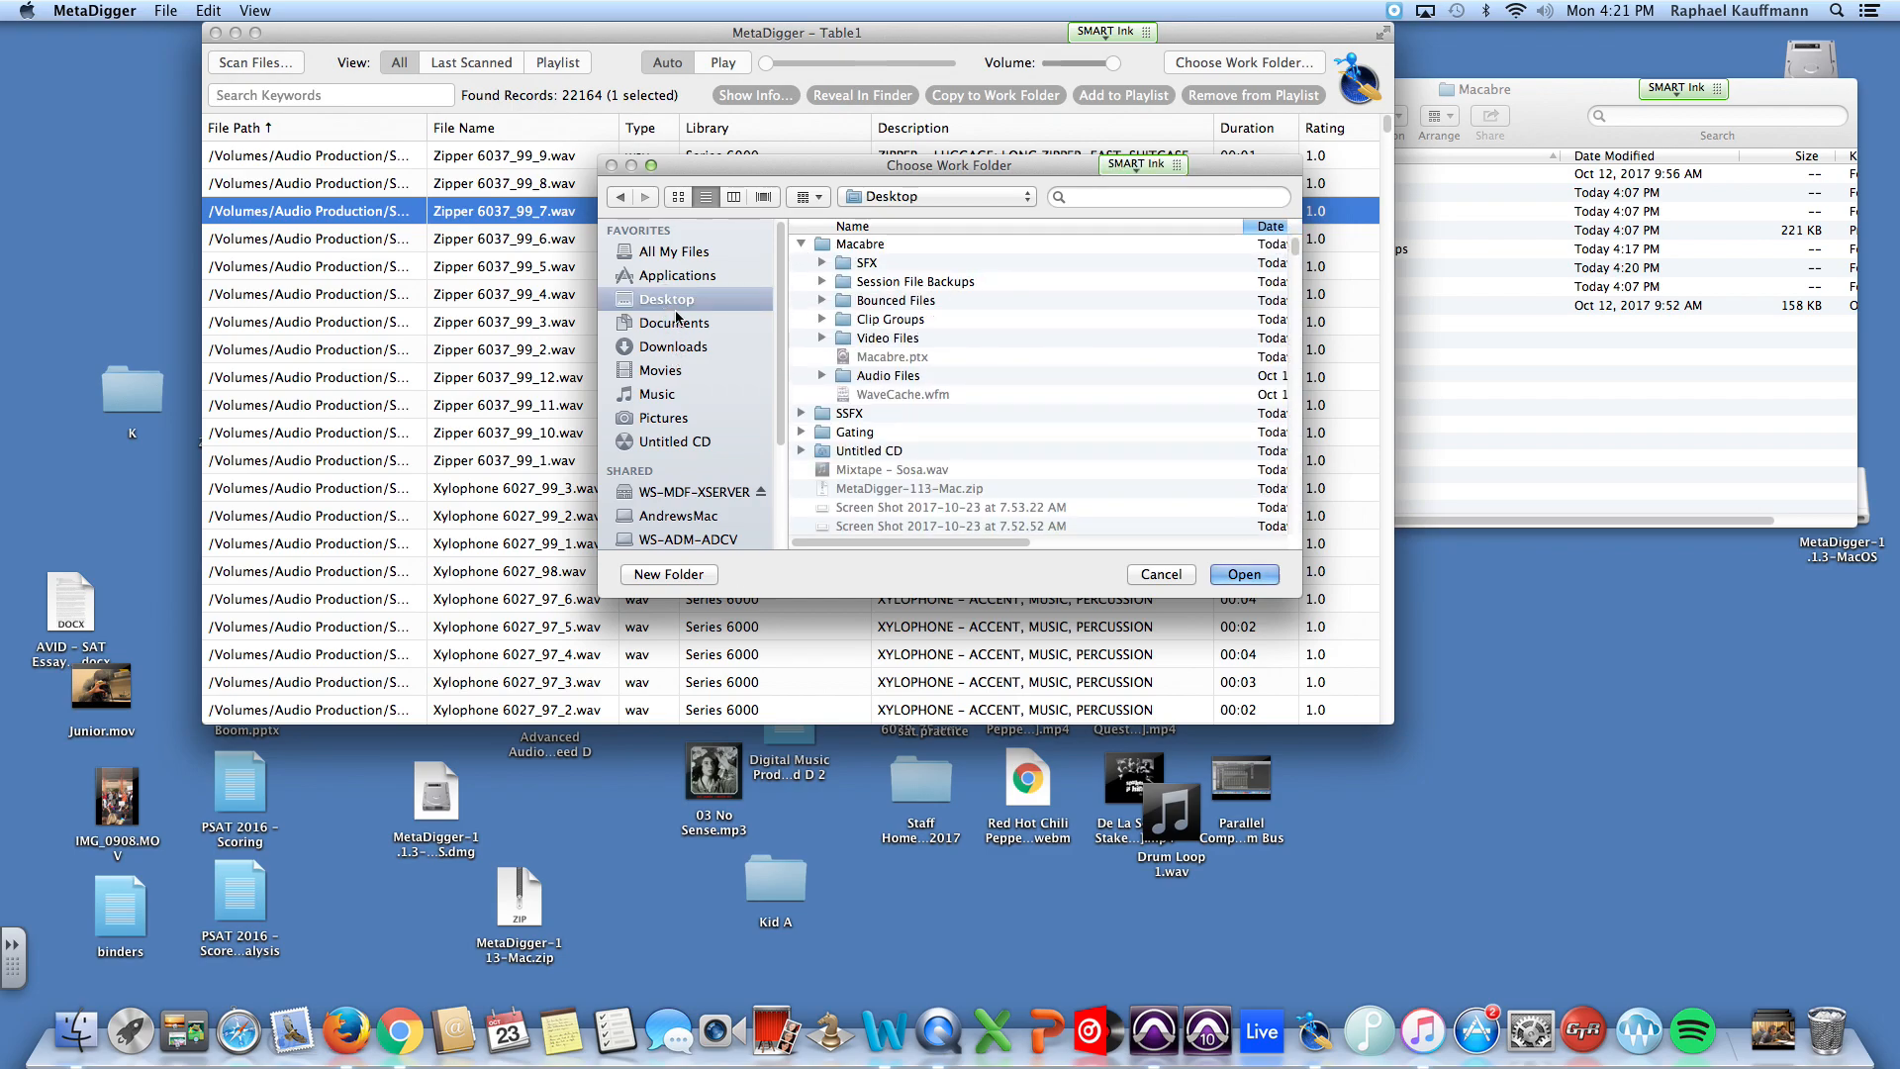
{"action": "left_click", "coordinate": [905, 196]}
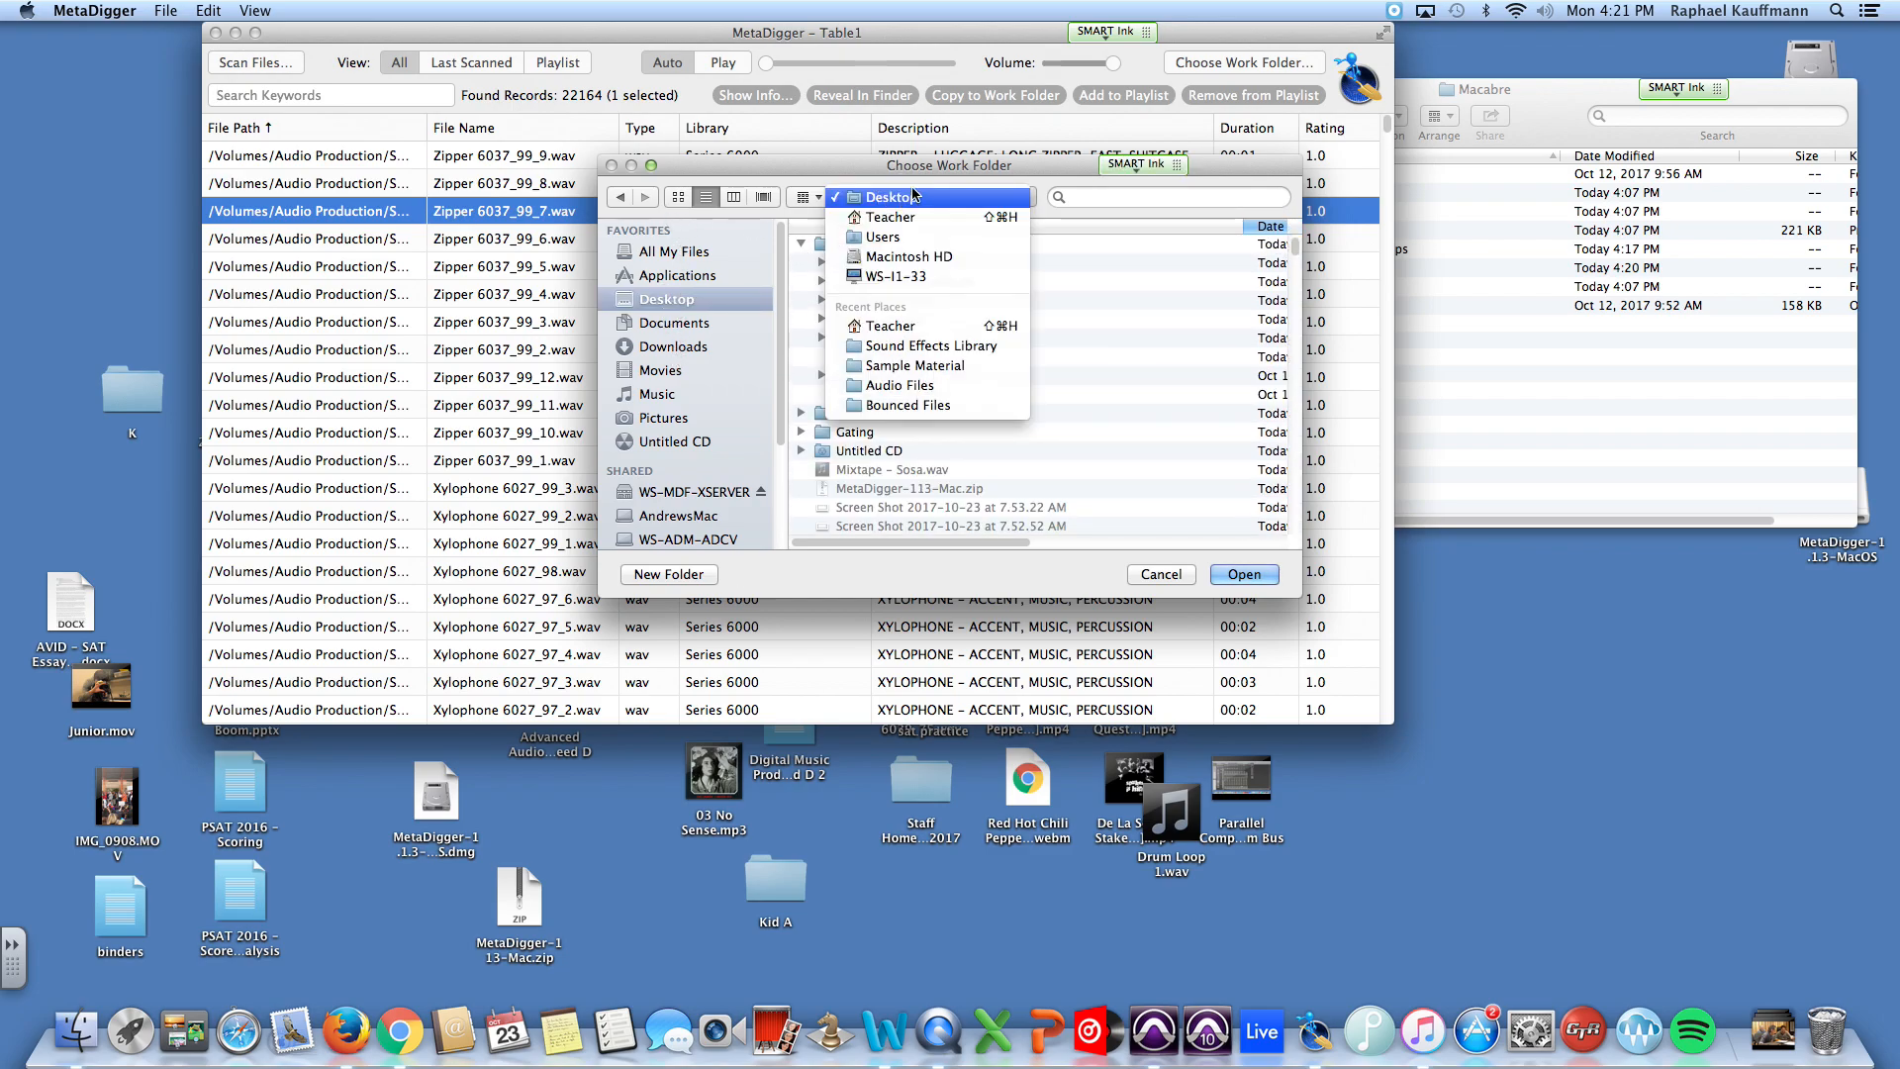
{"action": "left_click", "coordinate": [1040, 187]}
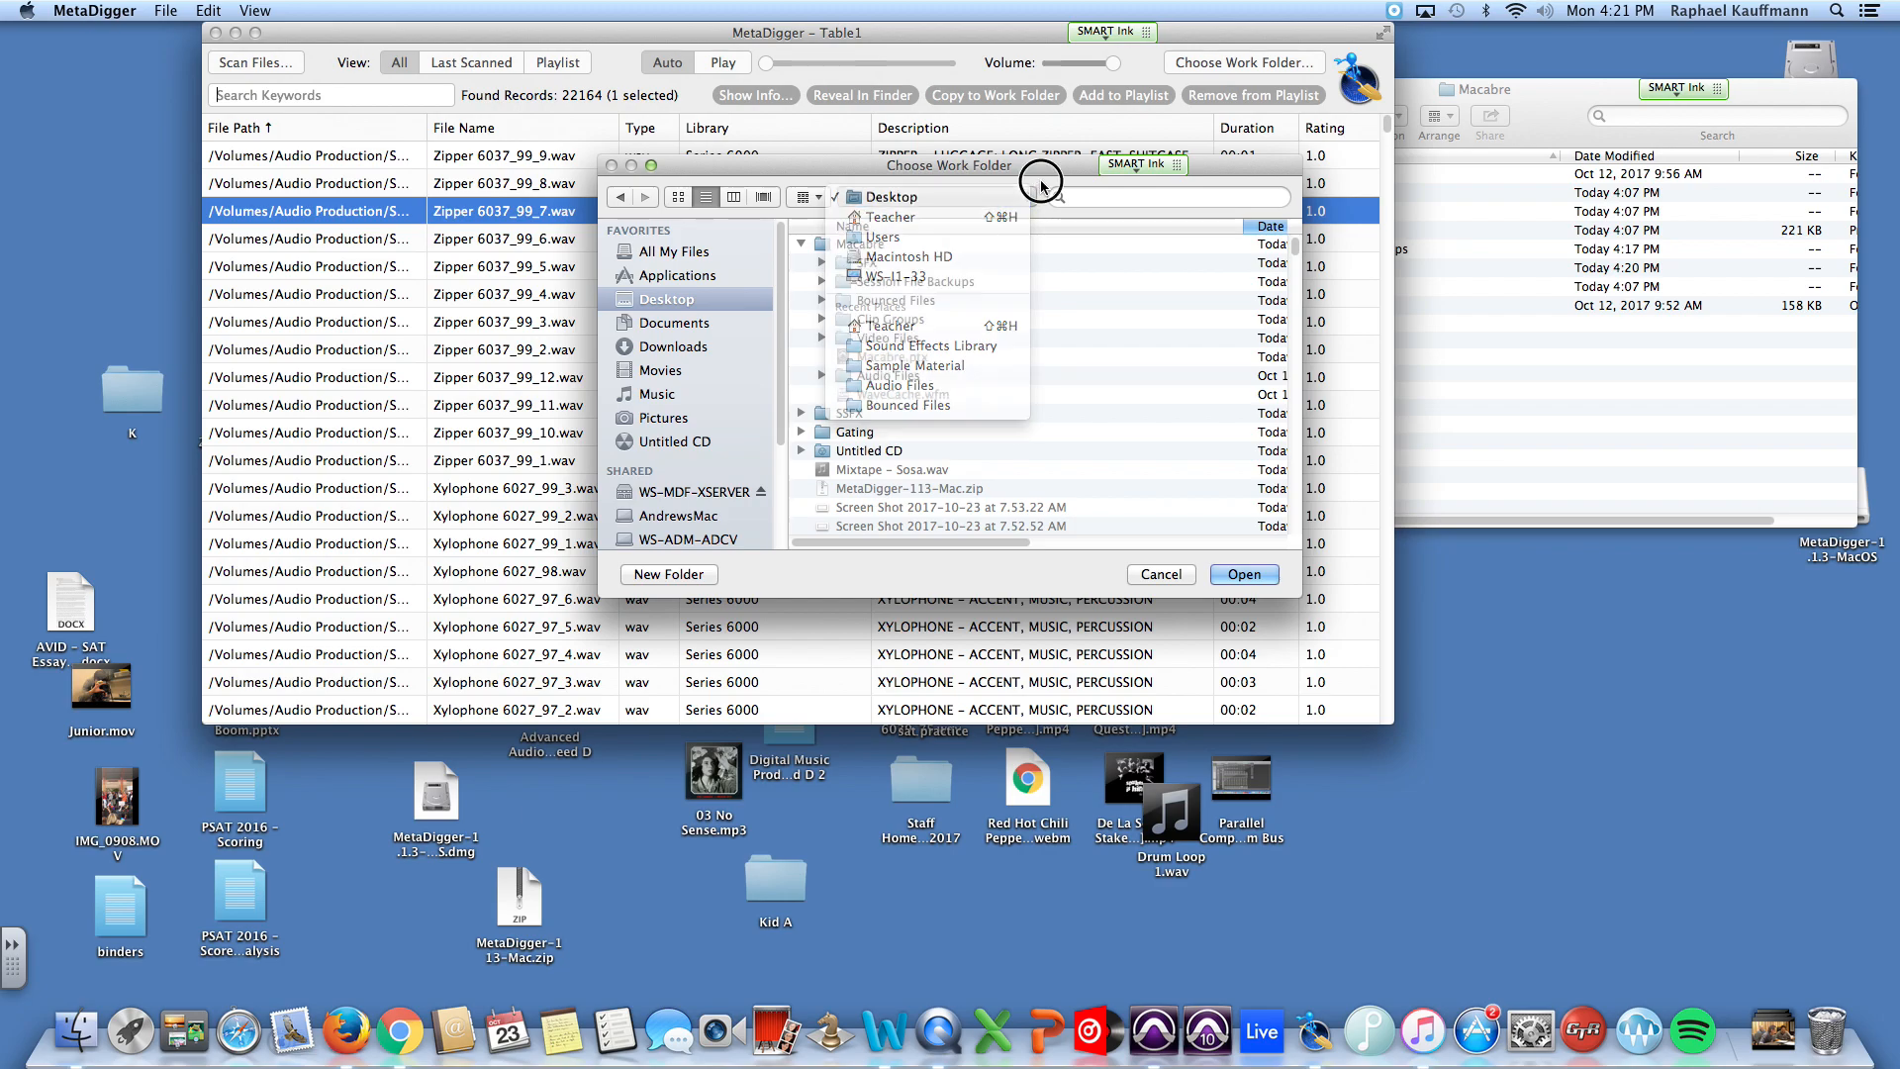
{"action": "left_click", "coordinate": [803, 243]}
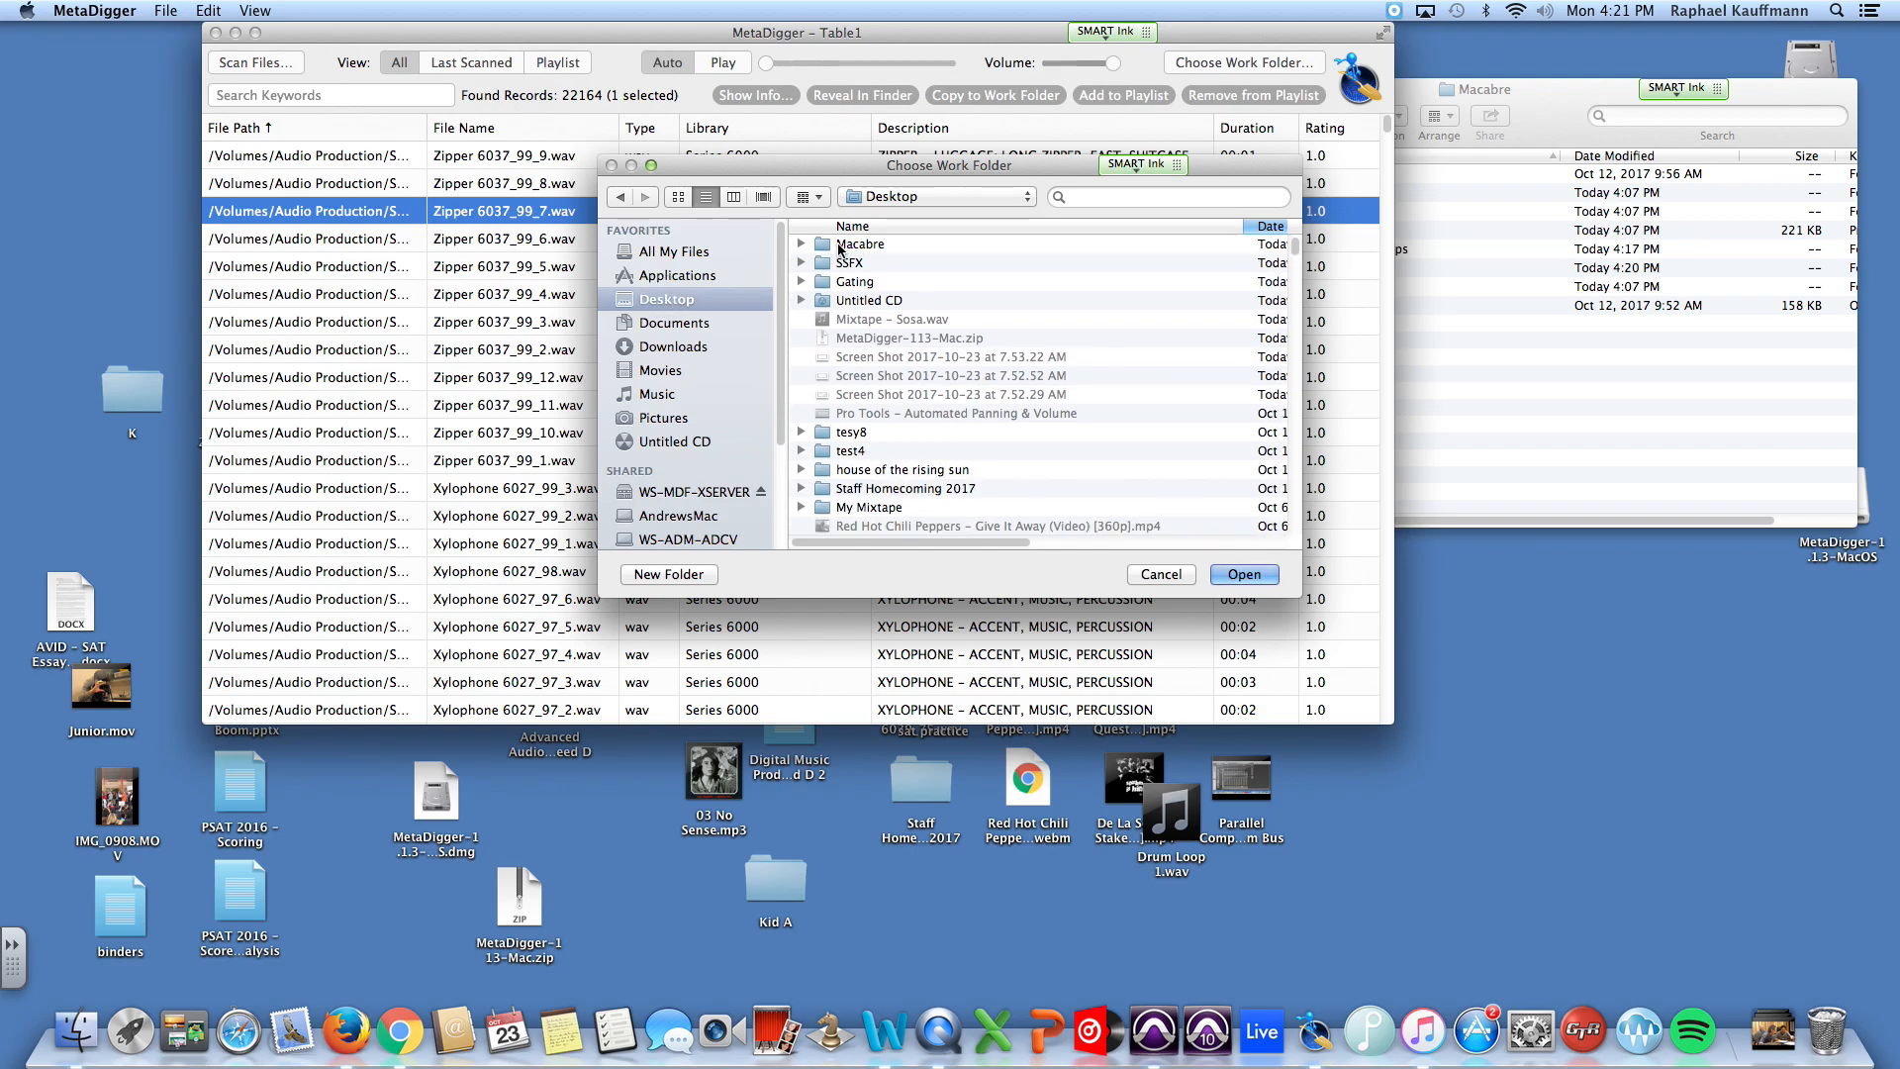
{"action": "left_click", "coordinate": [801, 243]}
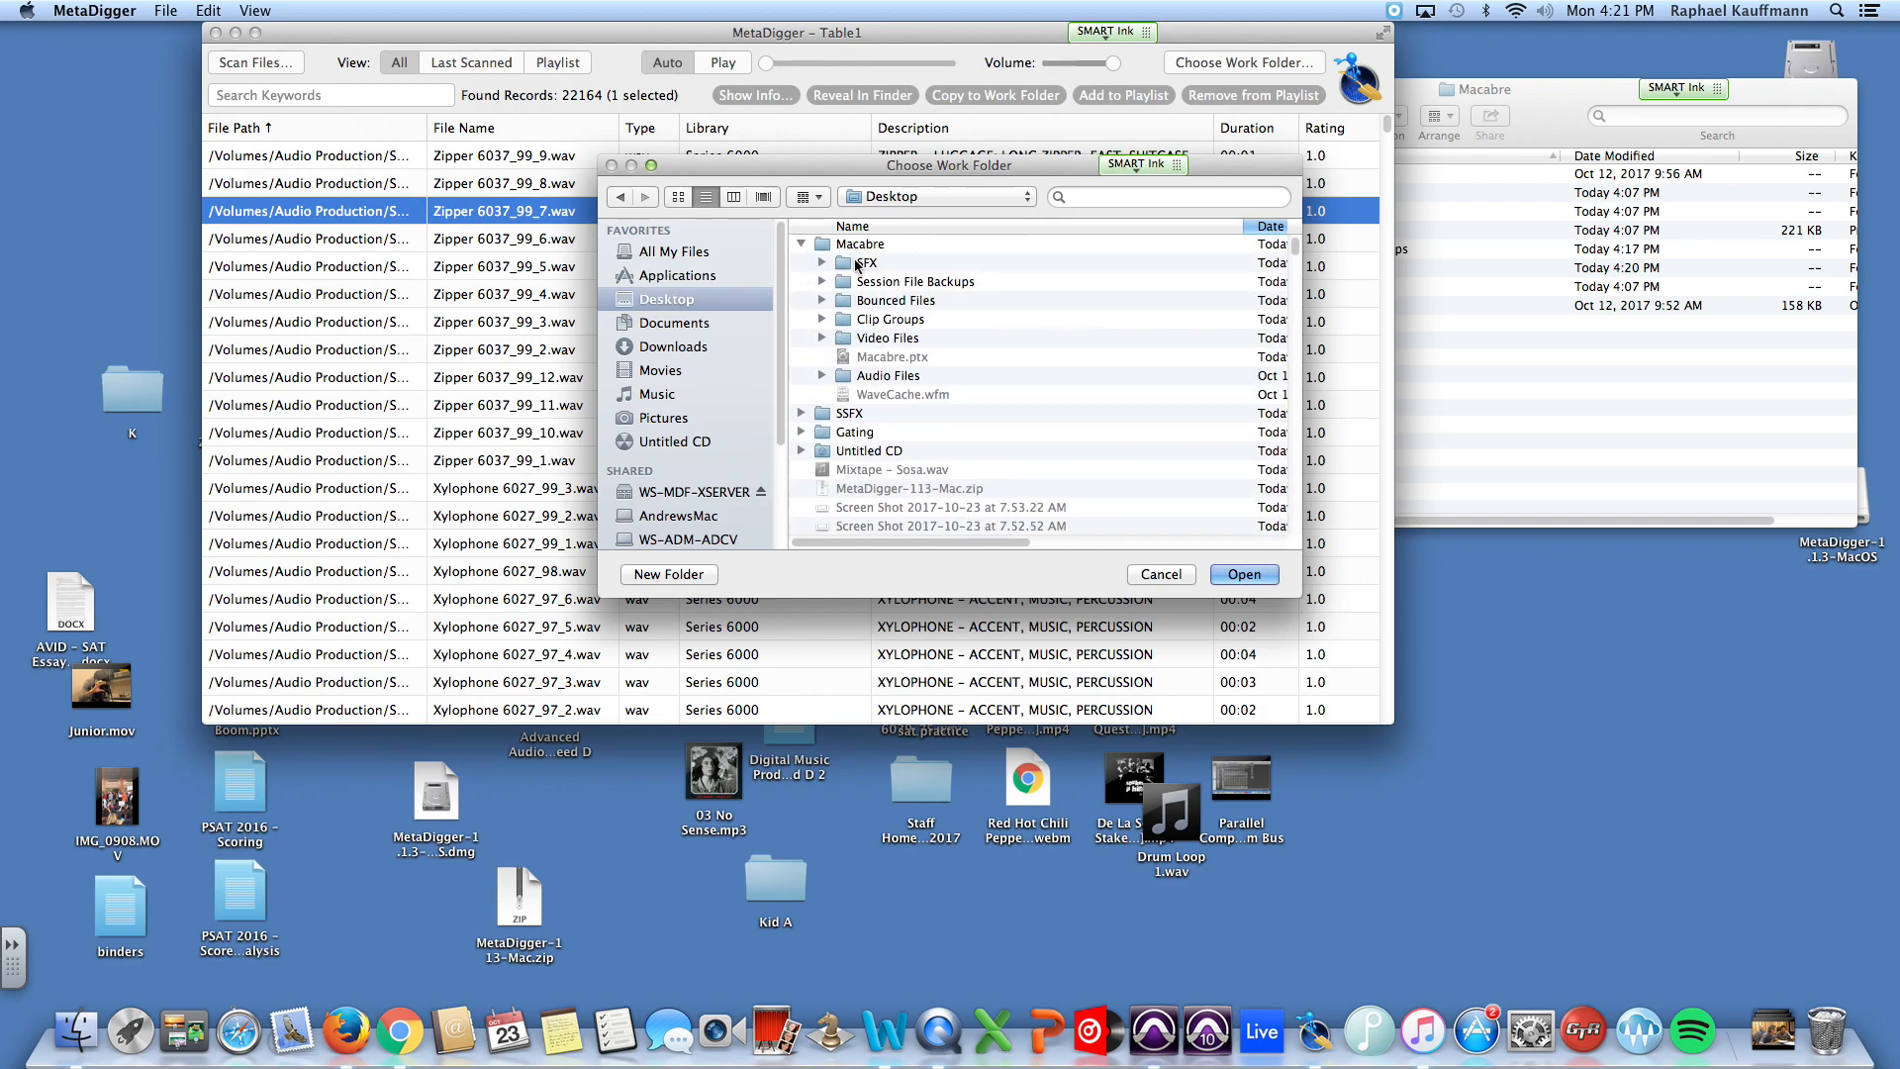
{"action": "left_click", "coordinate": [857, 264]}
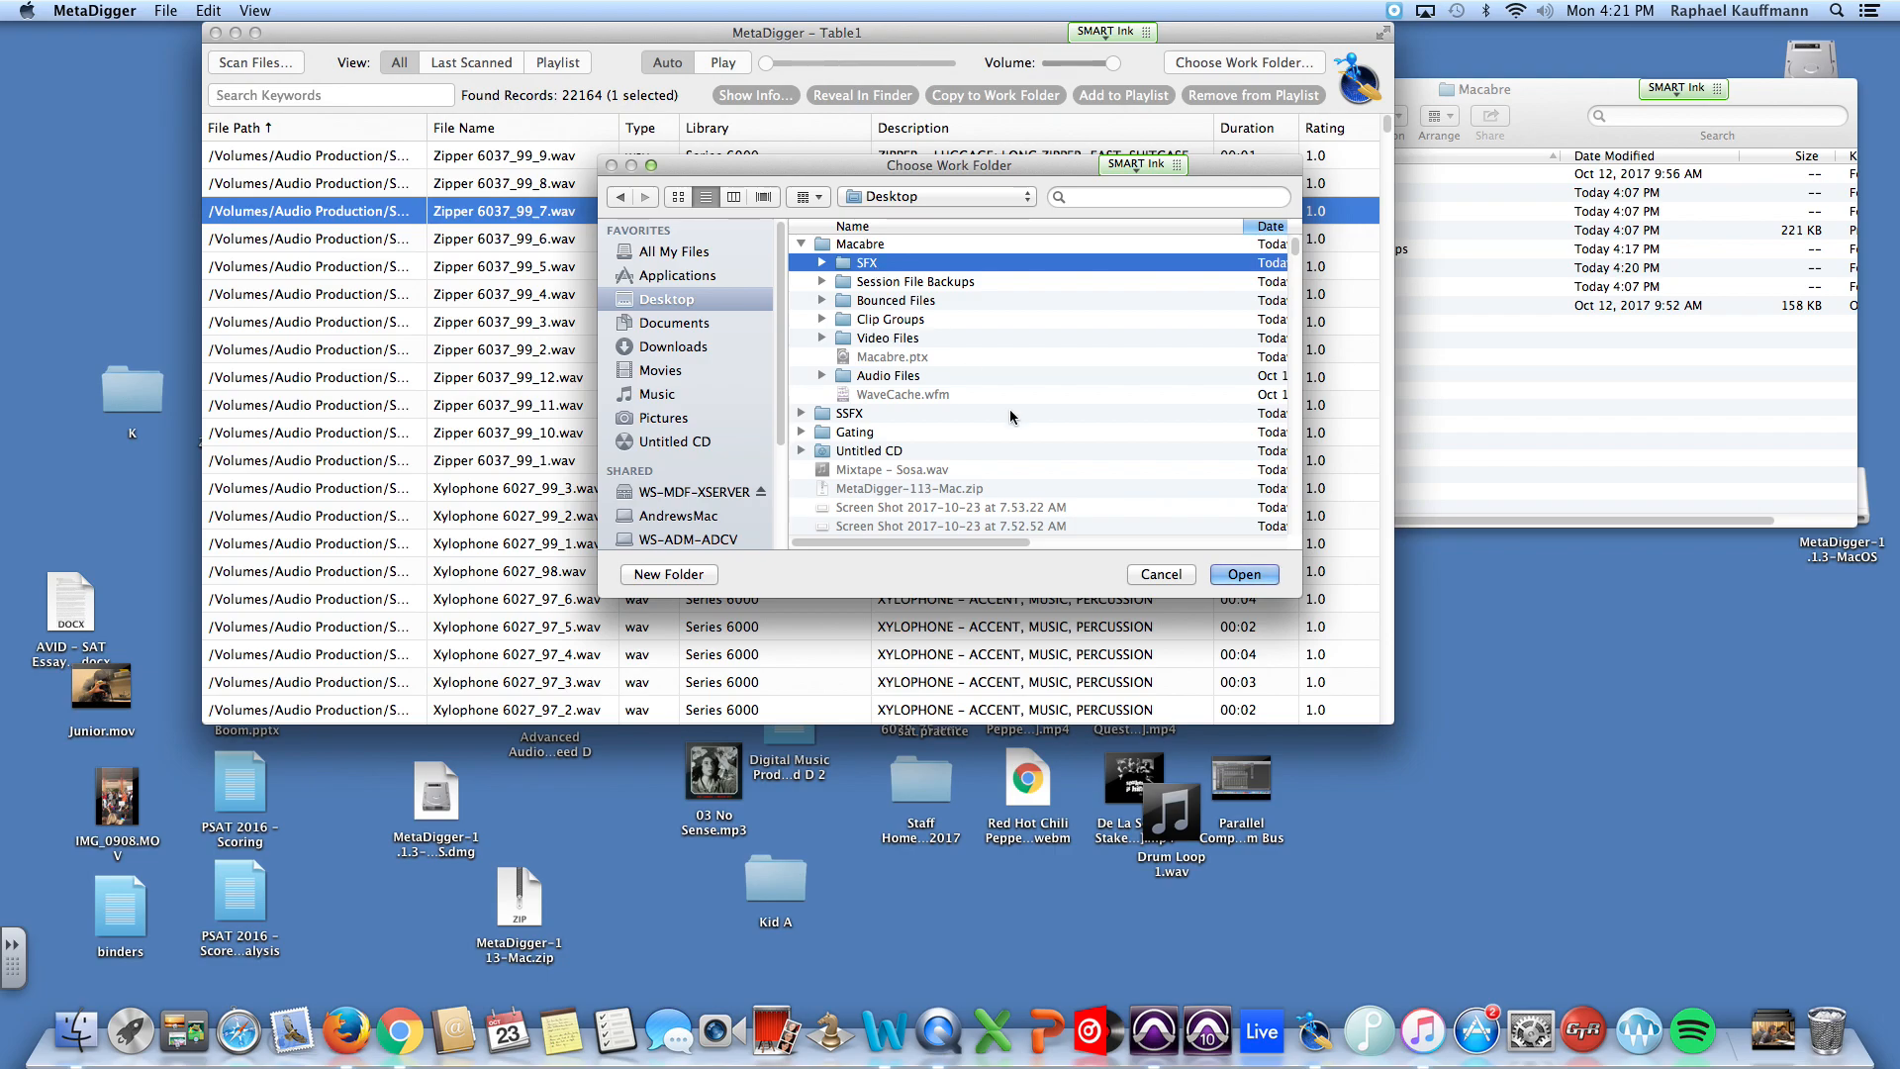
{"action": "left_click", "coordinate": [1242, 575]}
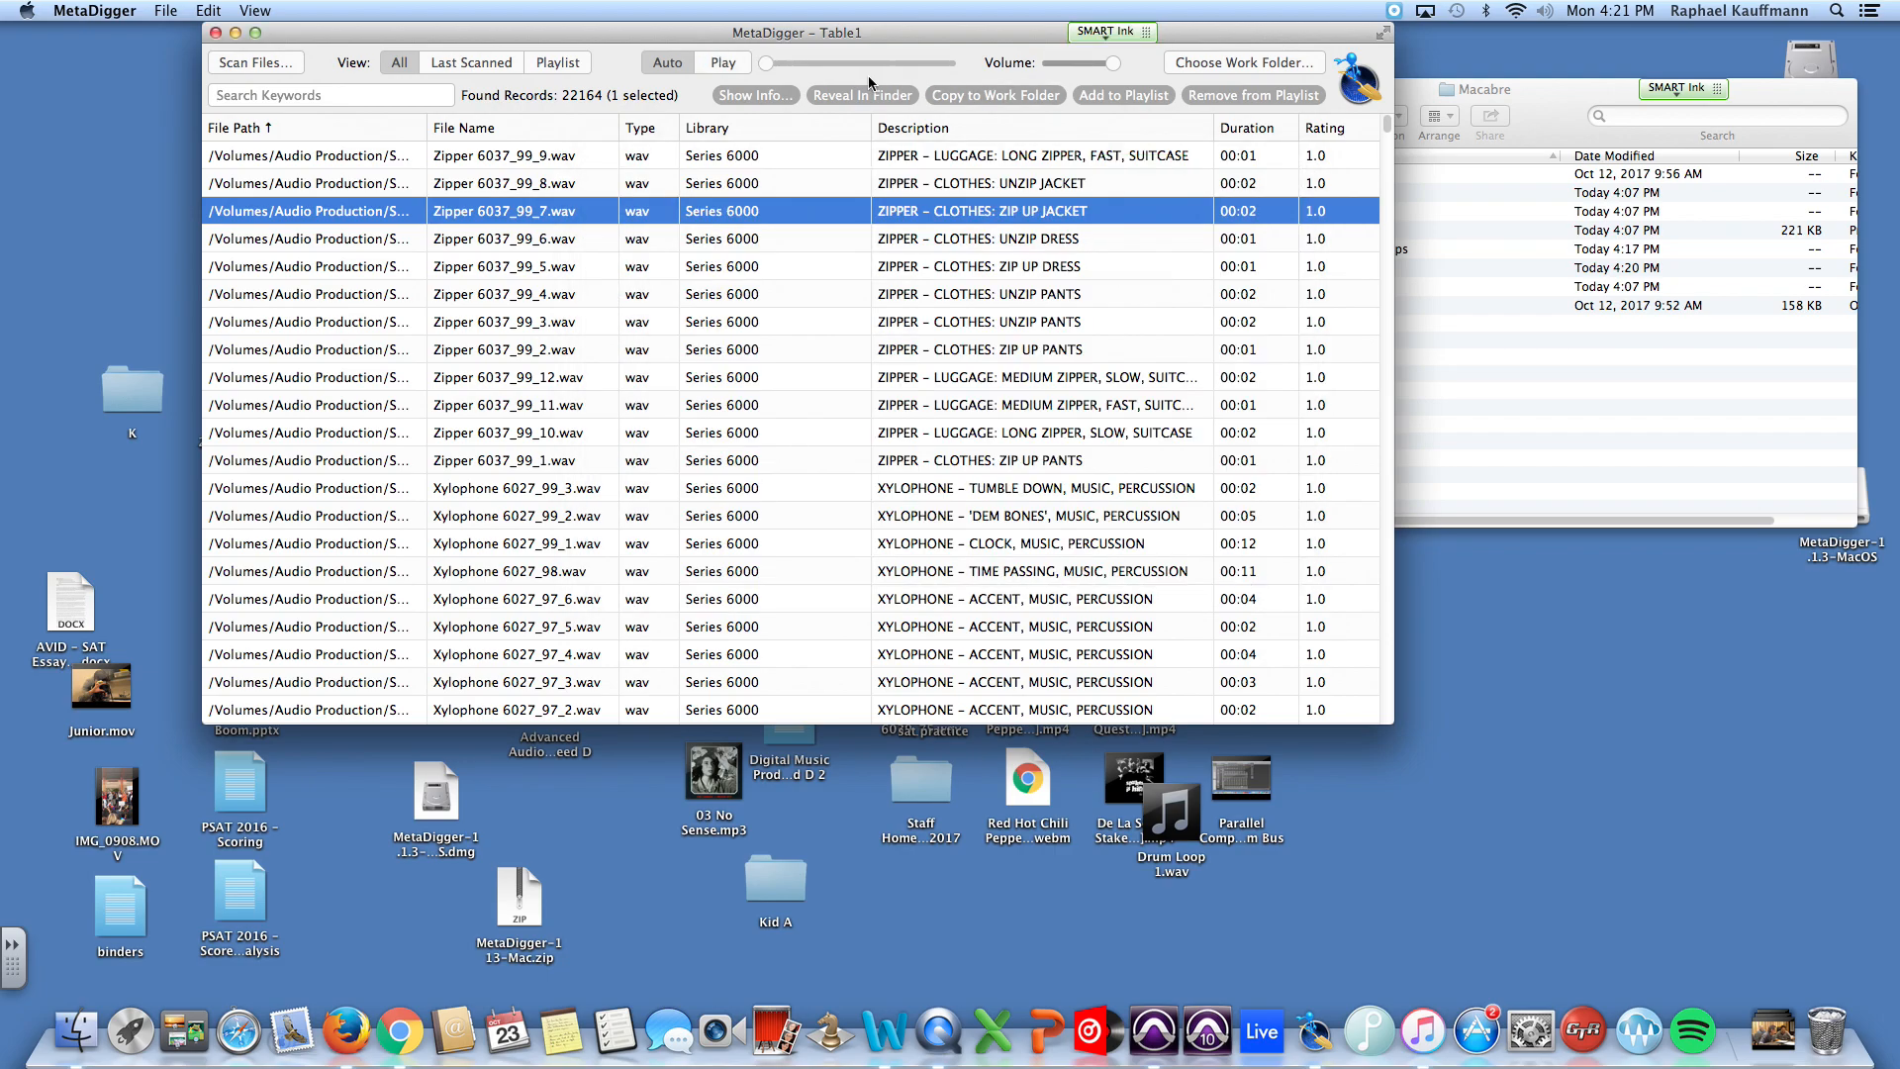
Step: Check the new SFX folder in Finder, and search the MetaDigger sound library for "growl"
{"action": "left_click", "coordinate": [1532, 108]}
{"action": "left_click", "coordinate": [1257, 269]}
{"action": "left_click", "coordinate": [961, 35]}
{"action": "type", "text": "growl"}
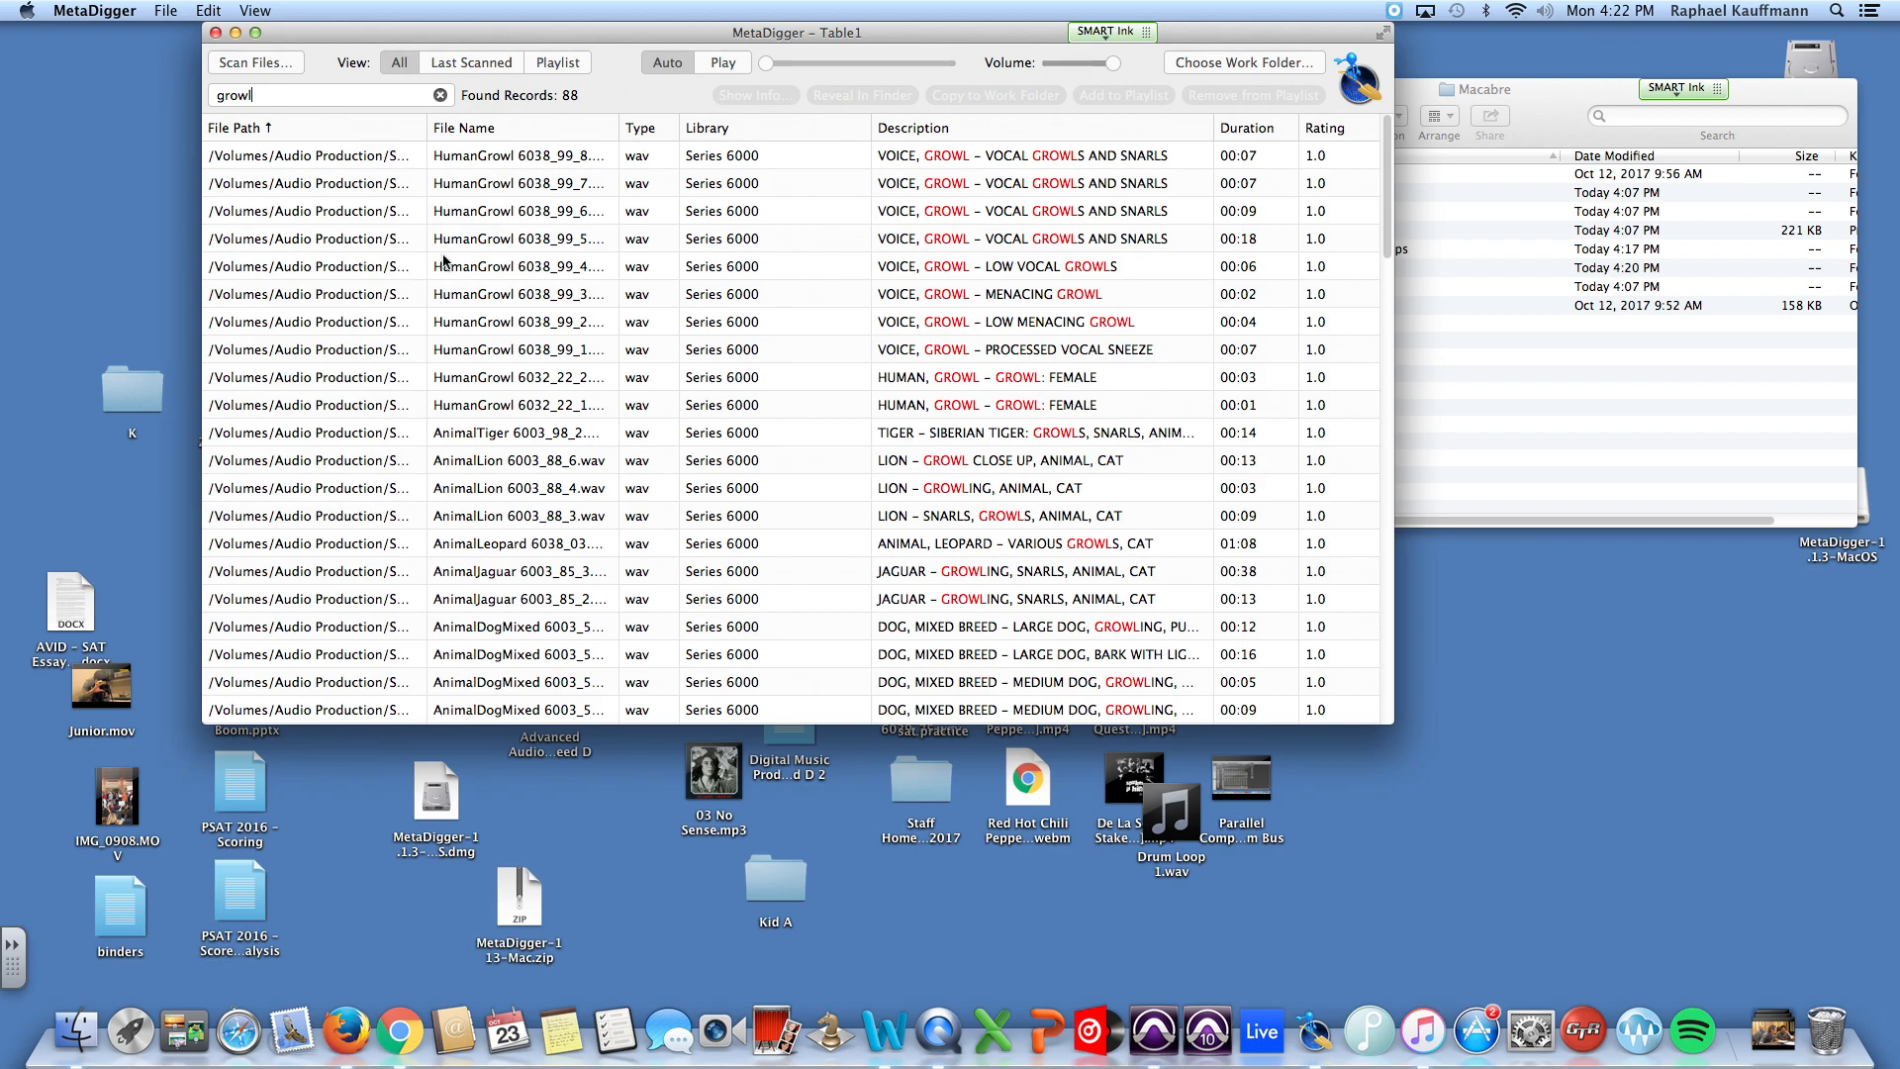
Step: Audition the HumanGrowl 6038_99_3, HumanGrowl 6038_99_6 and AnimalTiger 6003_98_2 sounds, and copy the tiger file to the work folder
{"action": "left_click", "coordinate": [453, 289]}
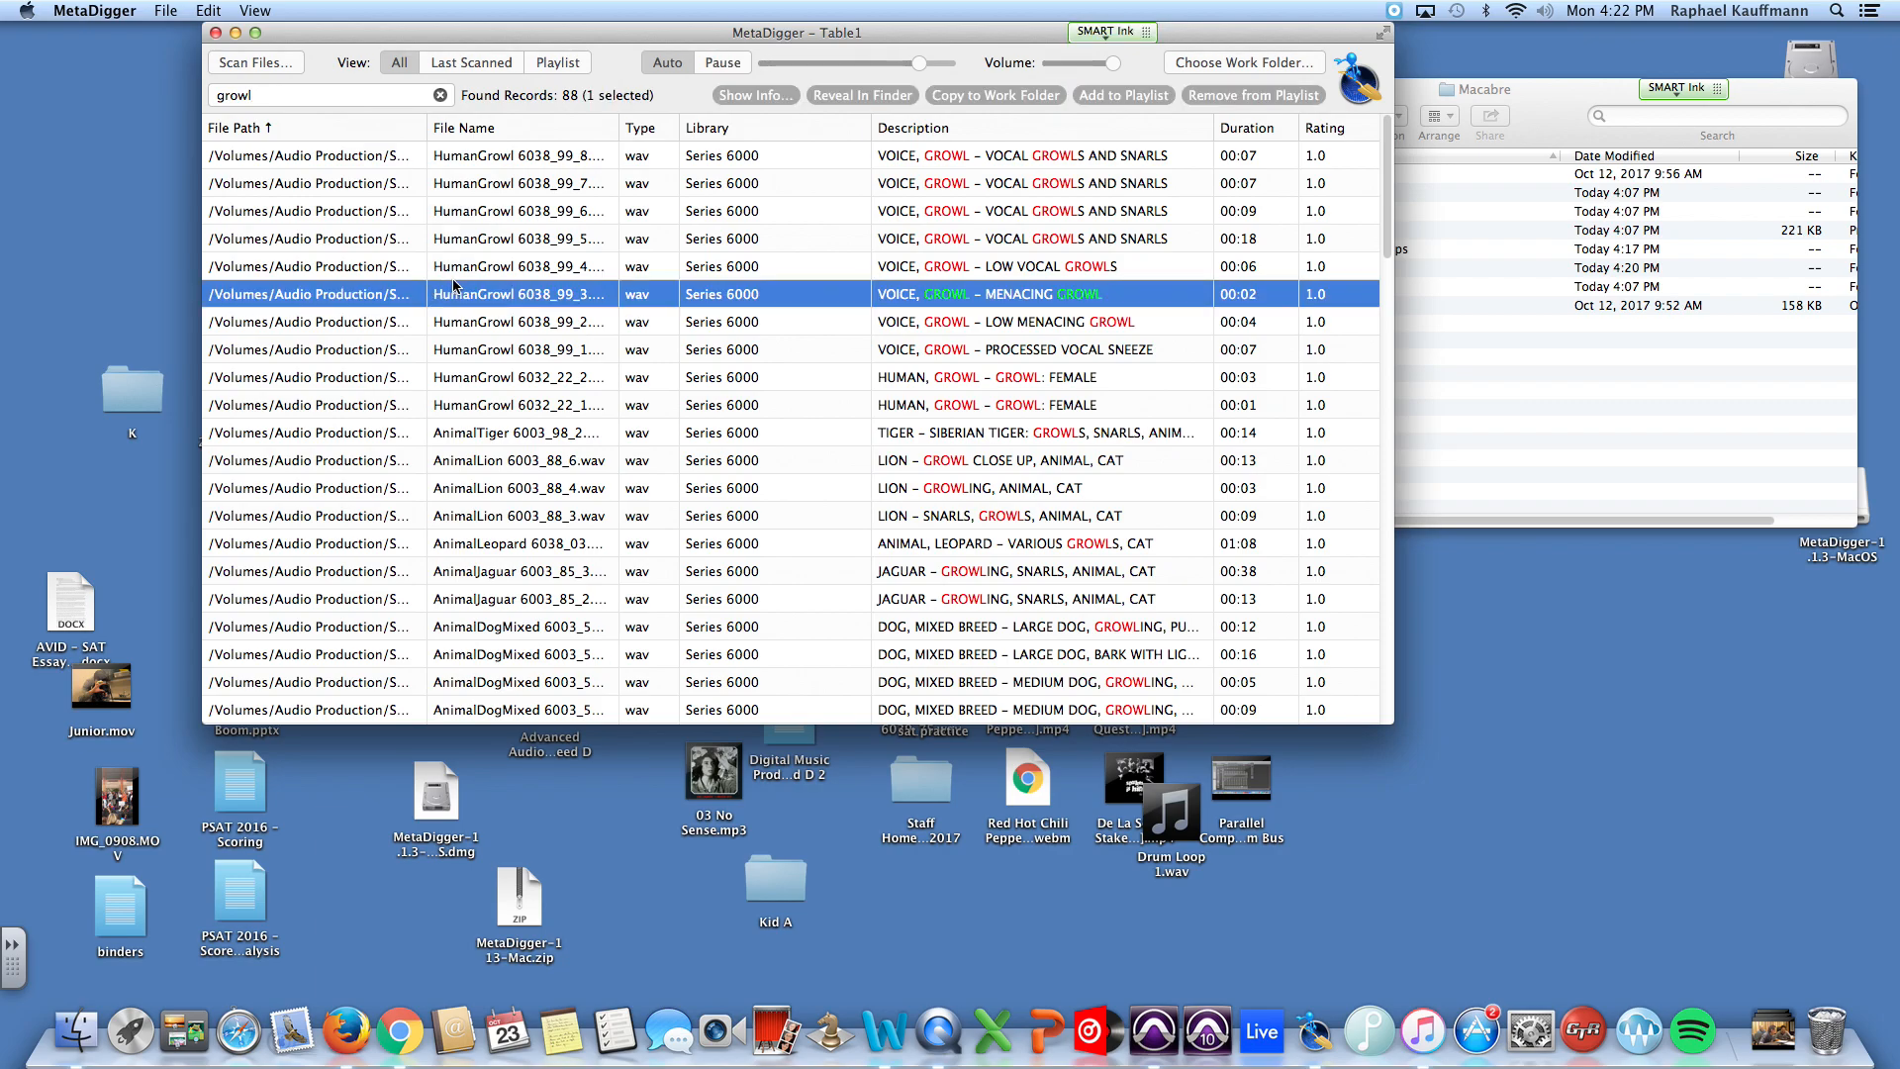
{"action": "left_click", "coordinate": [490, 219]}
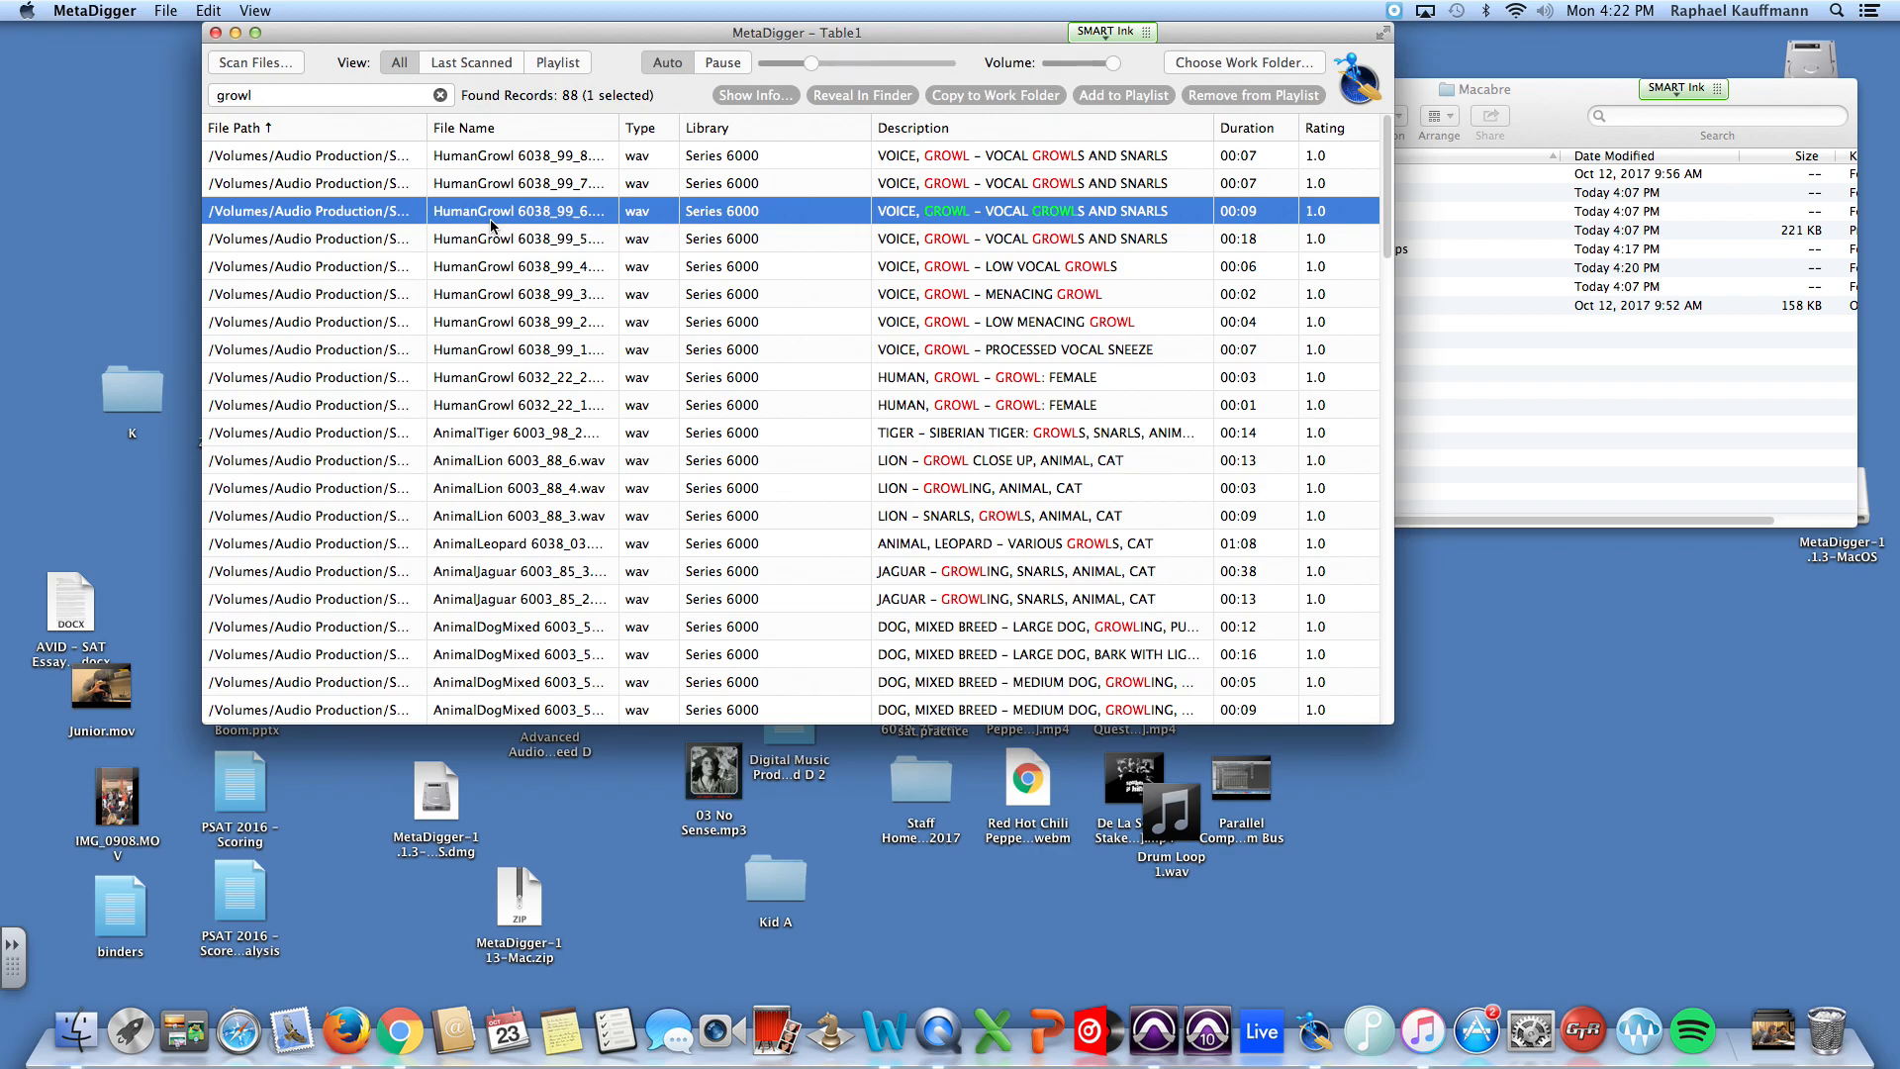
{"action": "left_click", "coordinate": [719, 65]}
{"action": "left_click", "coordinate": [531, 436]}
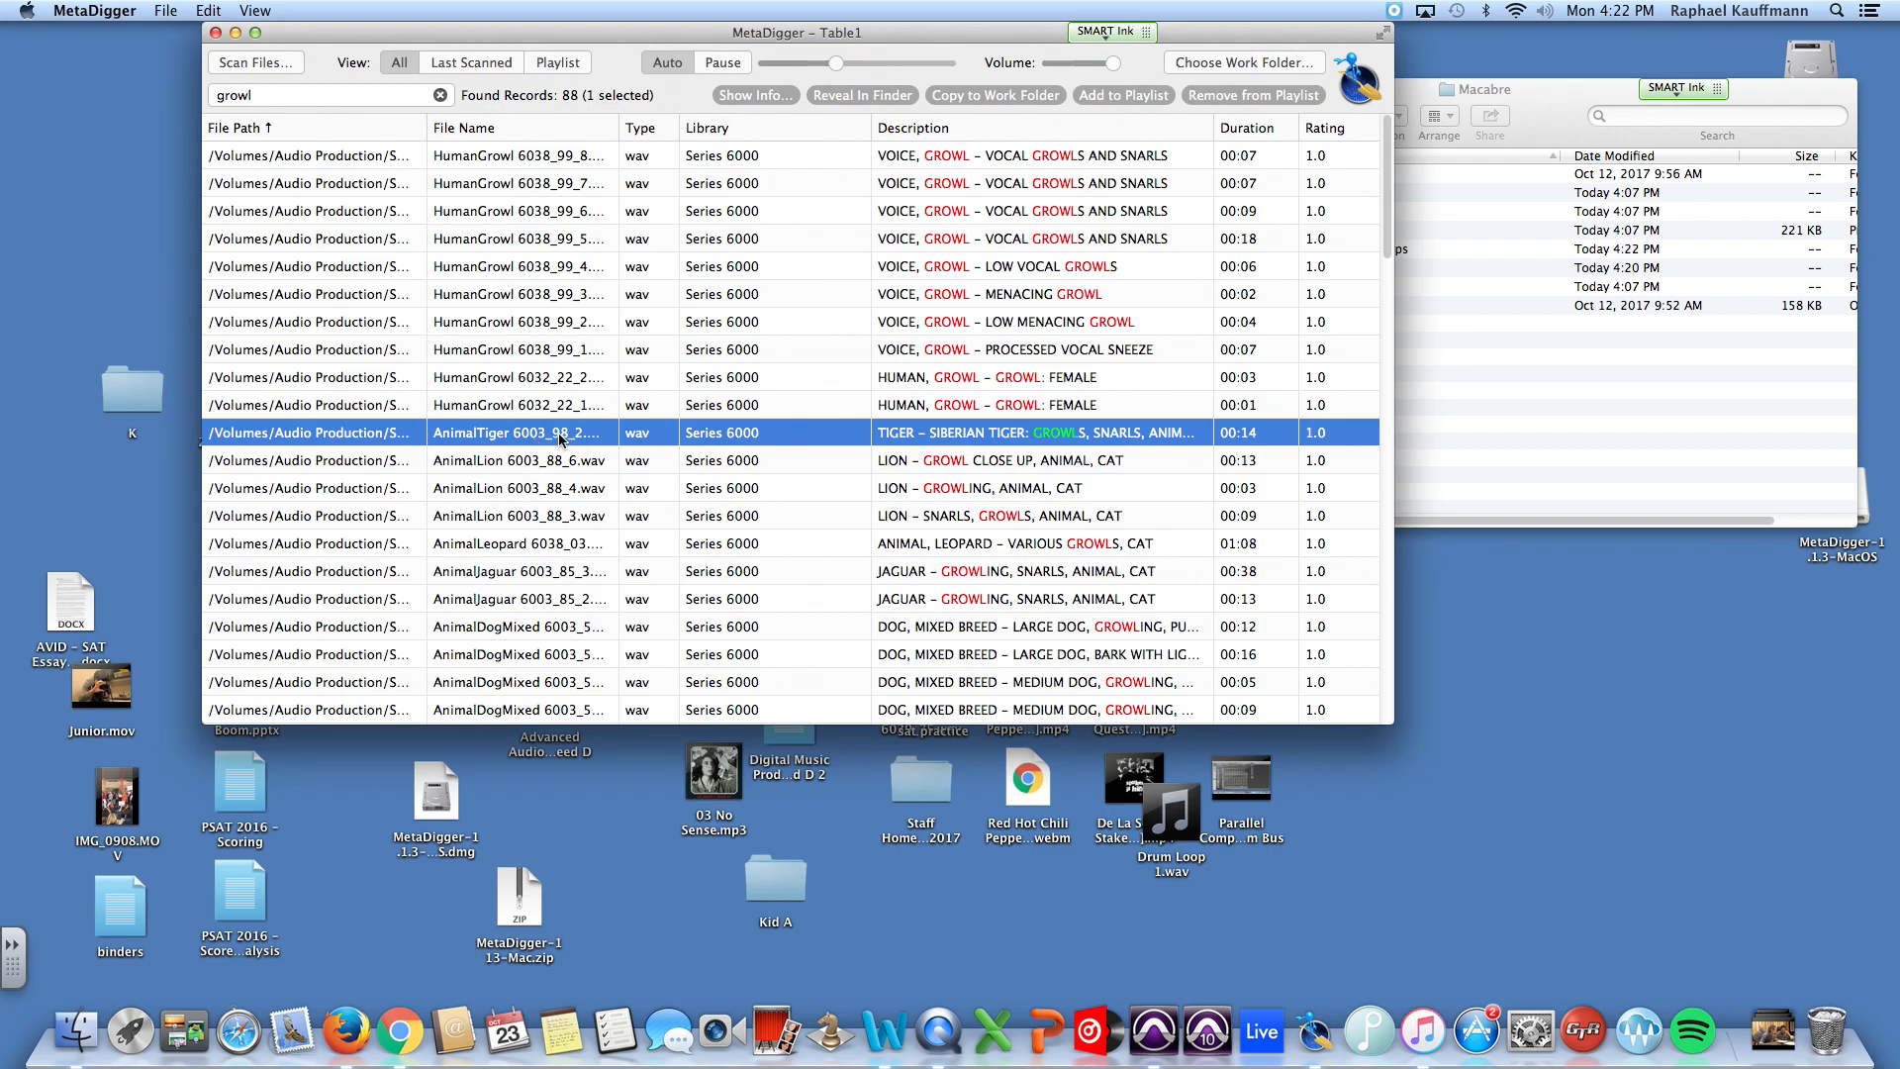
{"action": "left_click", "coordinate": [722, 62]}
{"action": "left_click", "coordinate": [1015, 96]}
Step: Check in Finder that the SFX folder contains the copied tiger sound, and collapse the folder again
{"action": "left_click", "coordinate": [1586, 99]}
{"action": "left_click", "coordinate": [1265, 267]}
{"action": "left_click", "coordinate": [1255, 268]}
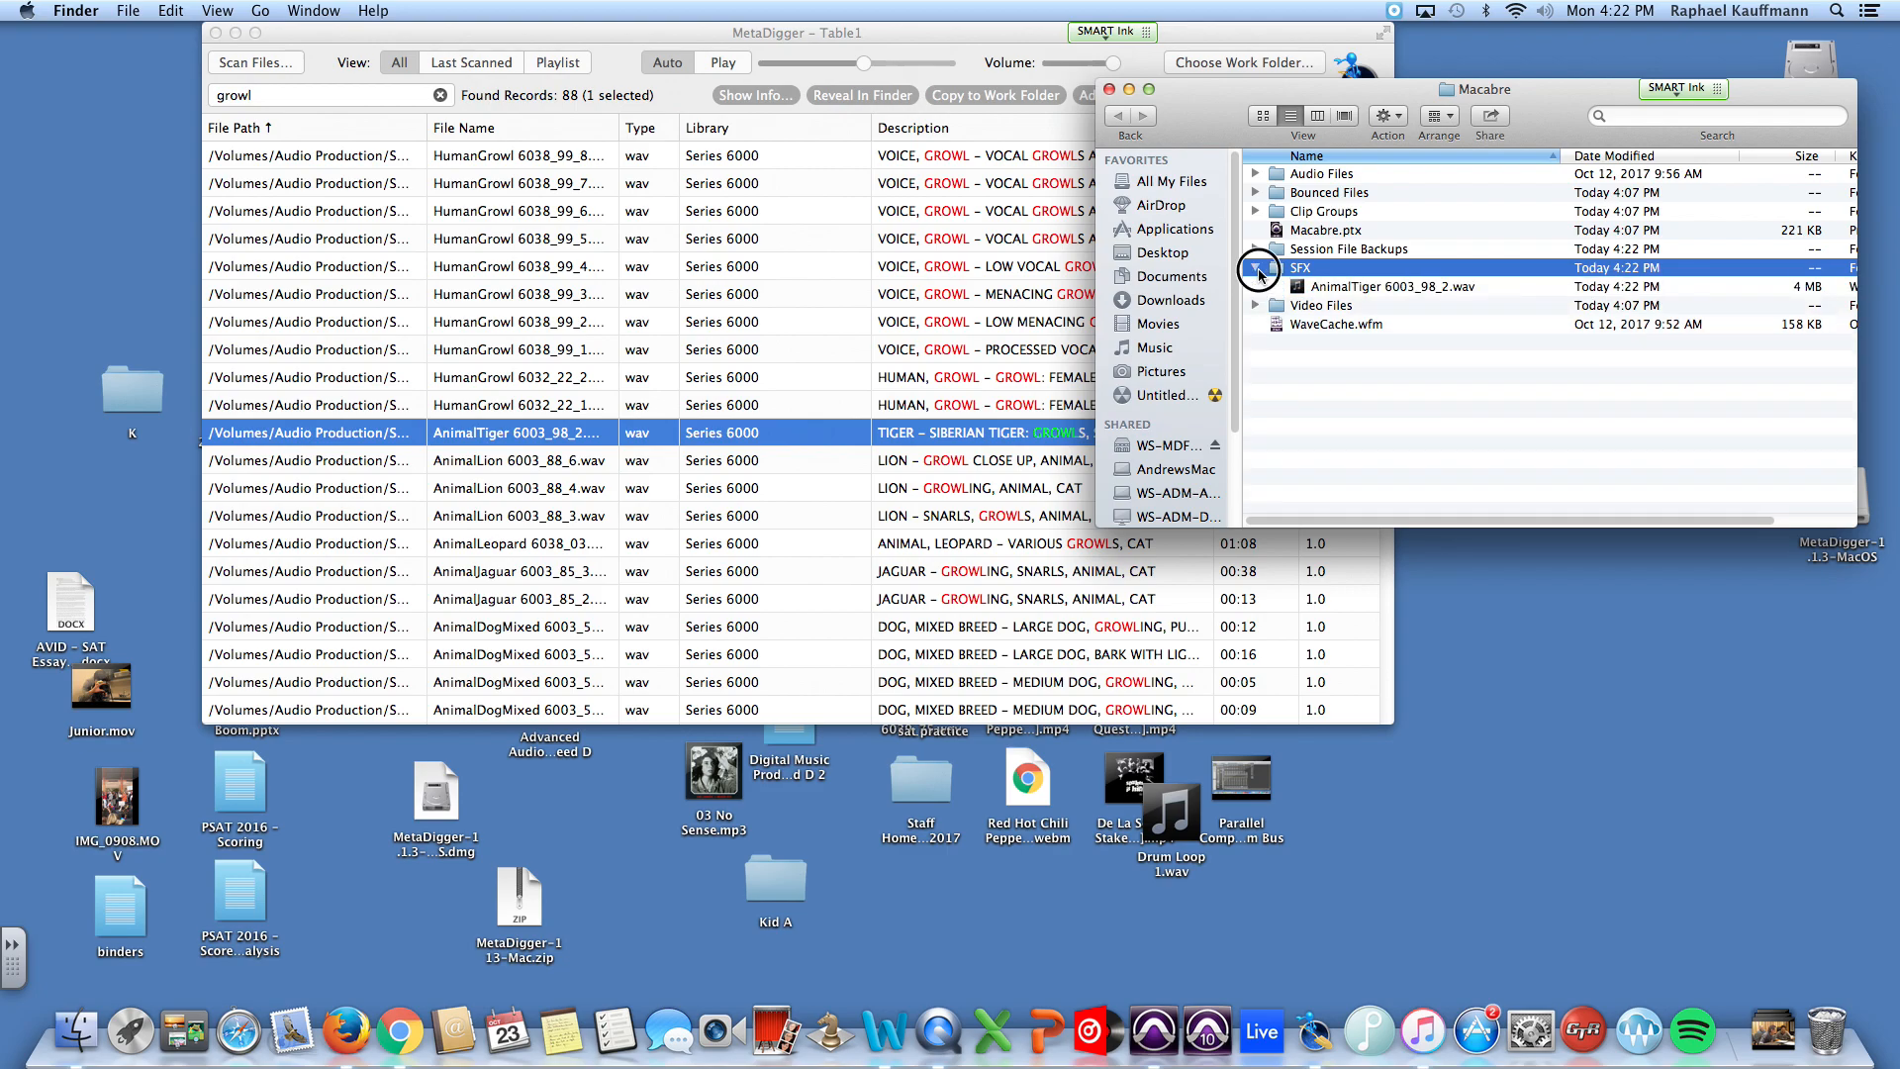
{"action": "left_click", "coordinate": [1256, 269]}
Step: Search MetaDigger for "espresso" and audition the 01:12 COFFEE-ESPRESSO-FROT sound
{"action": "left_click", "coordinate": [569, 377]}
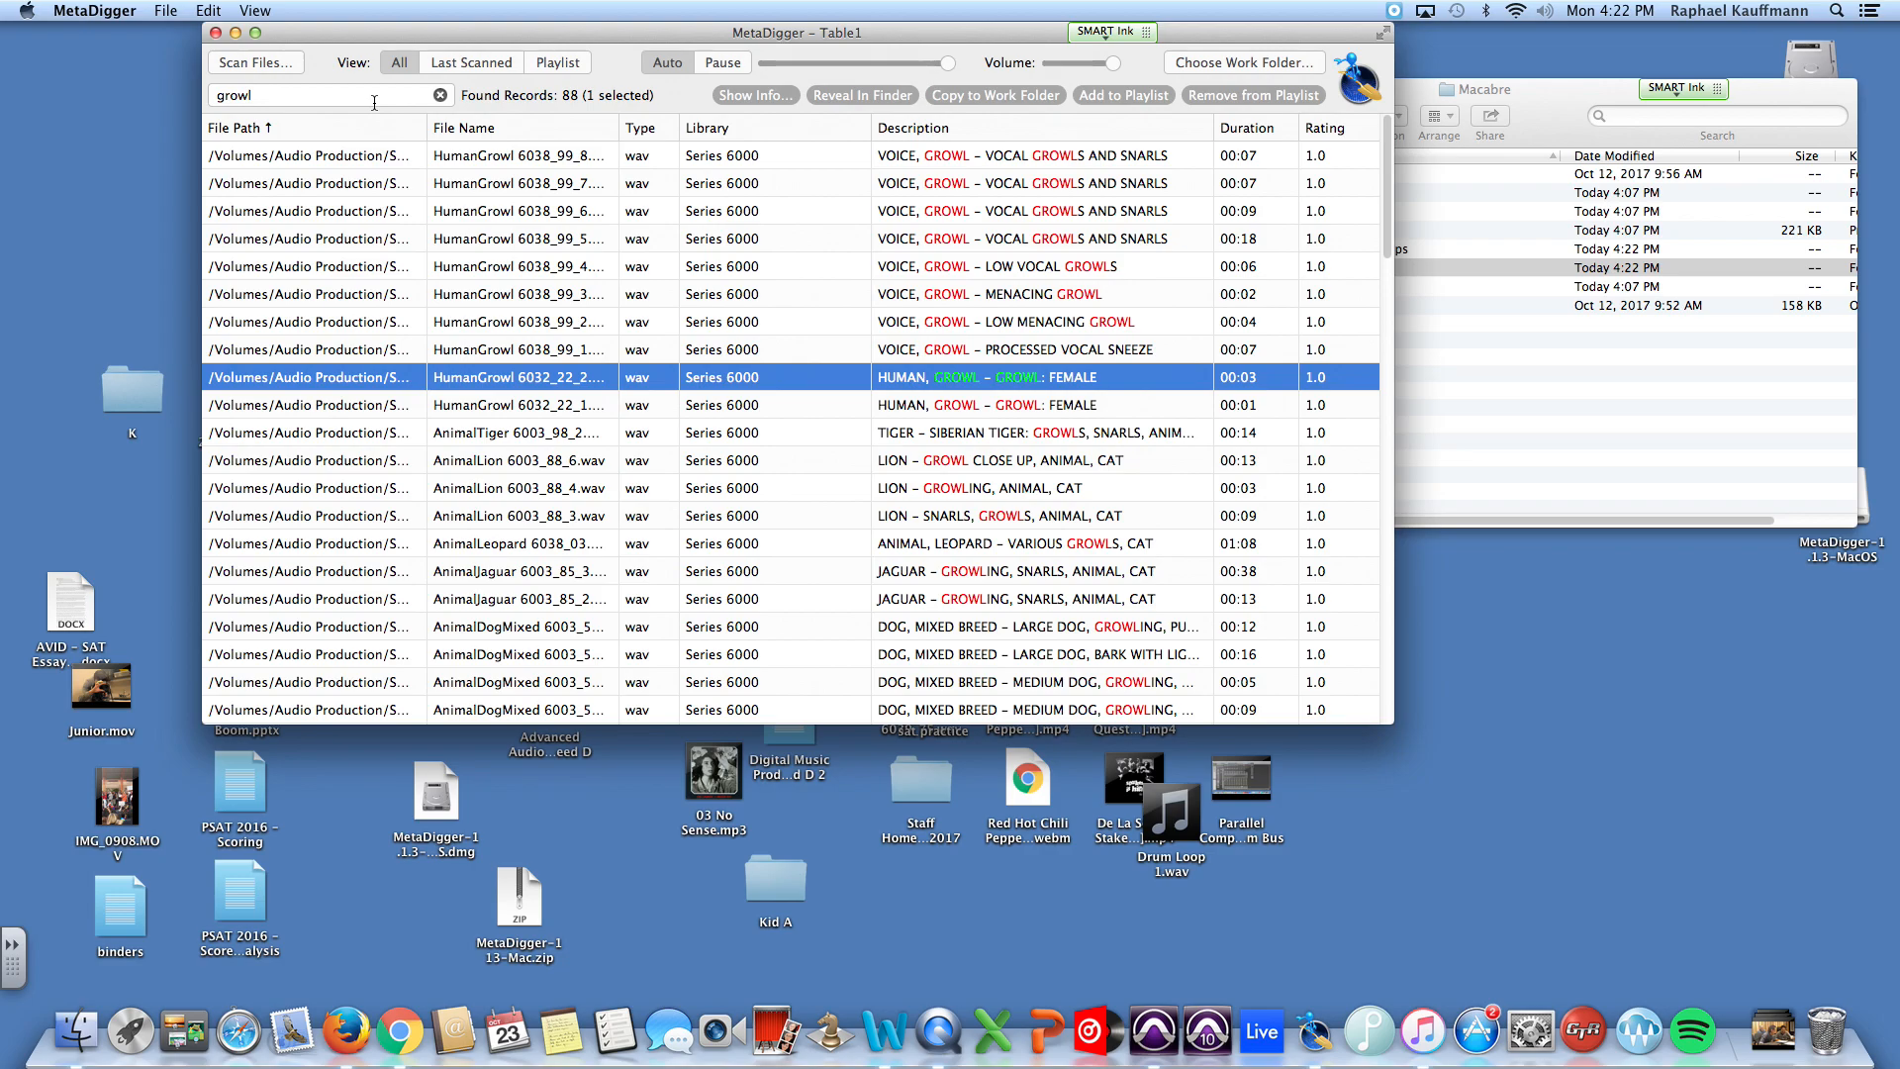
{"action": "left_click_drag", "start_coordinate": [364, 102], "coordinate": [146, 90]}
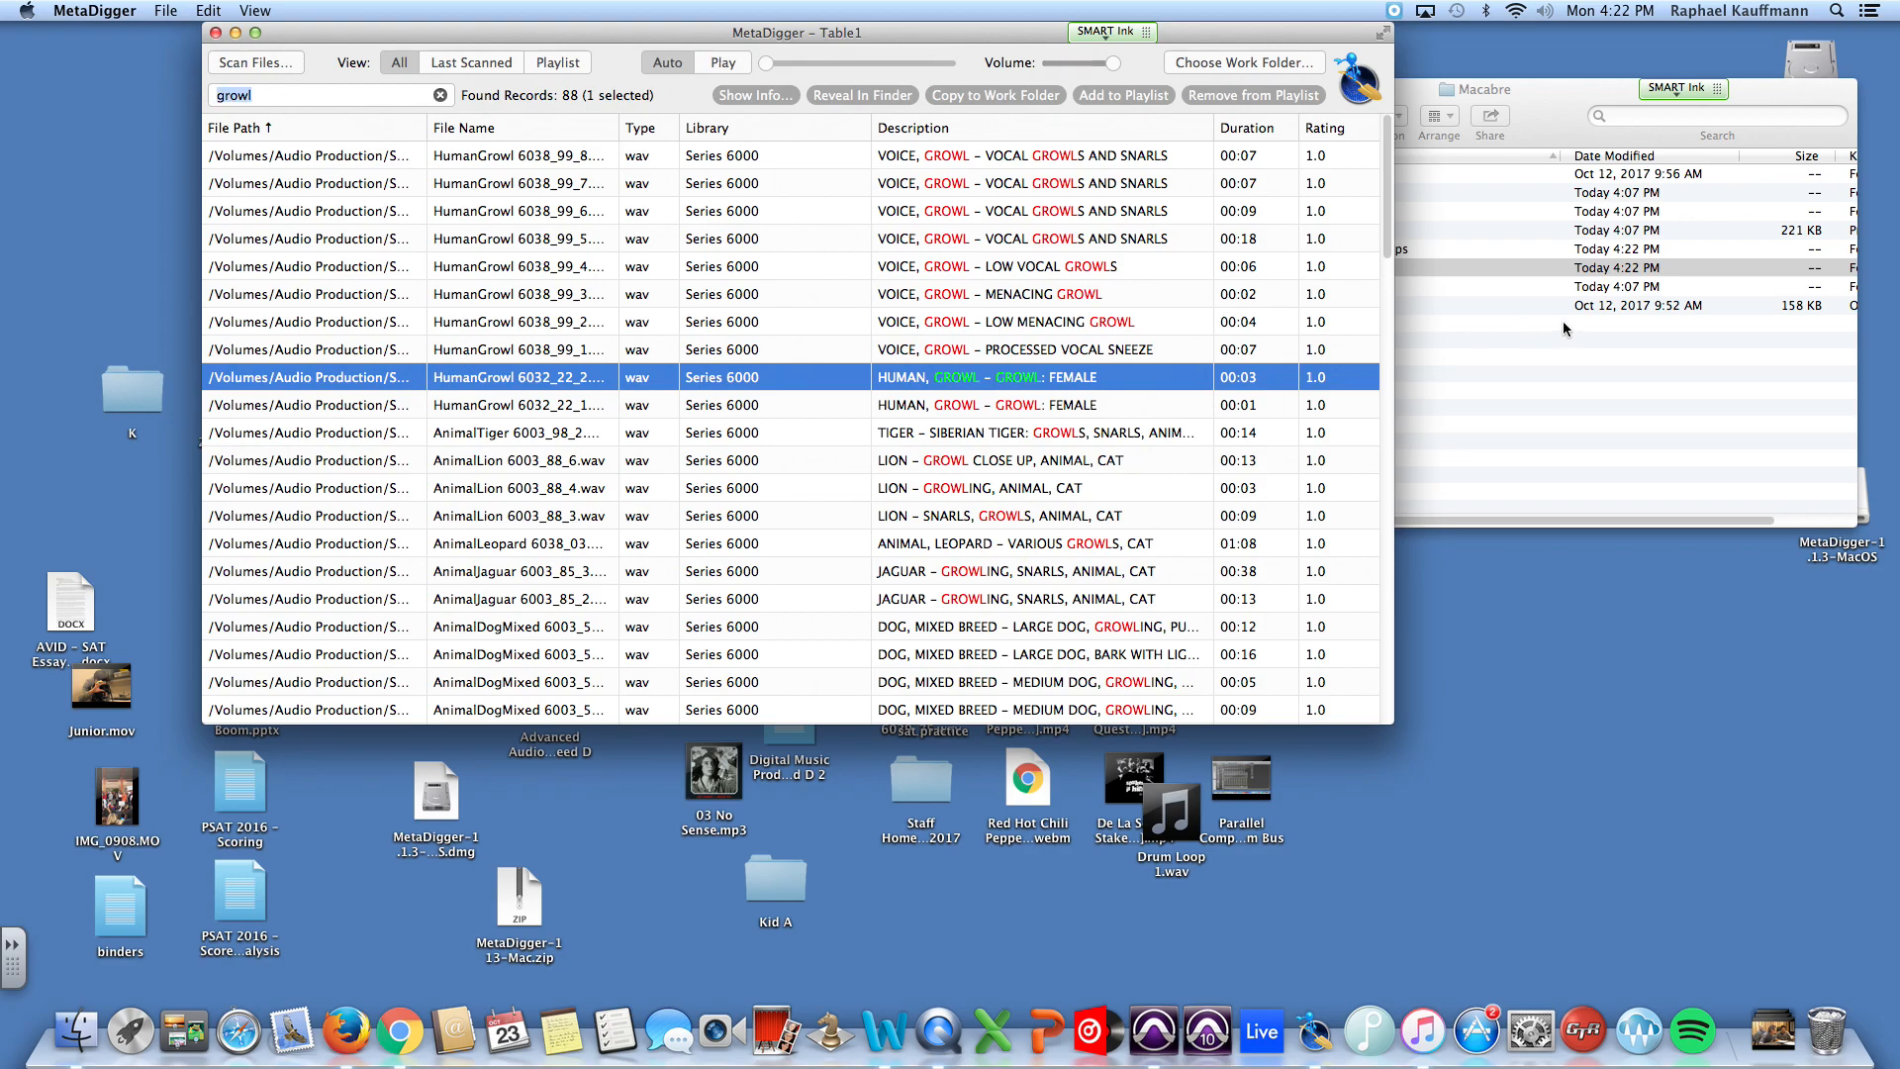
{"action": "type", "text": "espresso"}
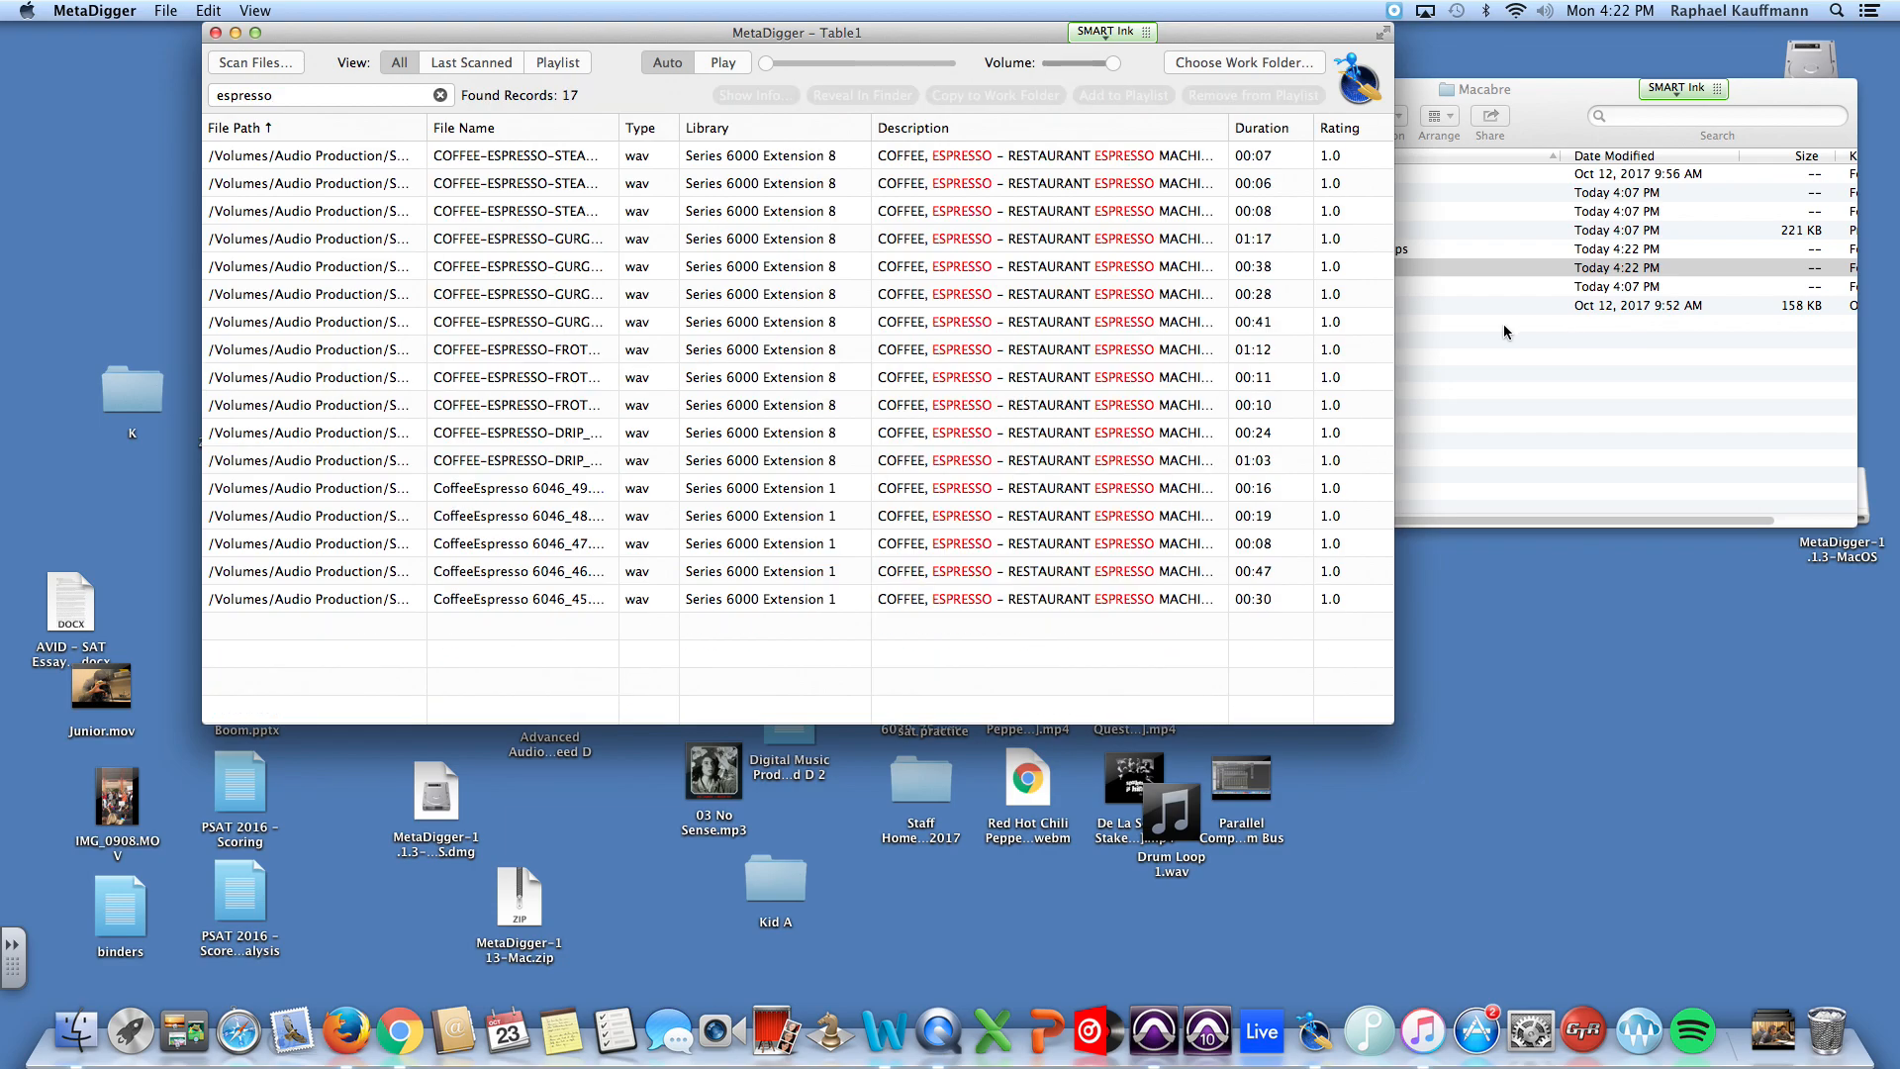
{"action": "left_click", "coordinate": [487, 357]}
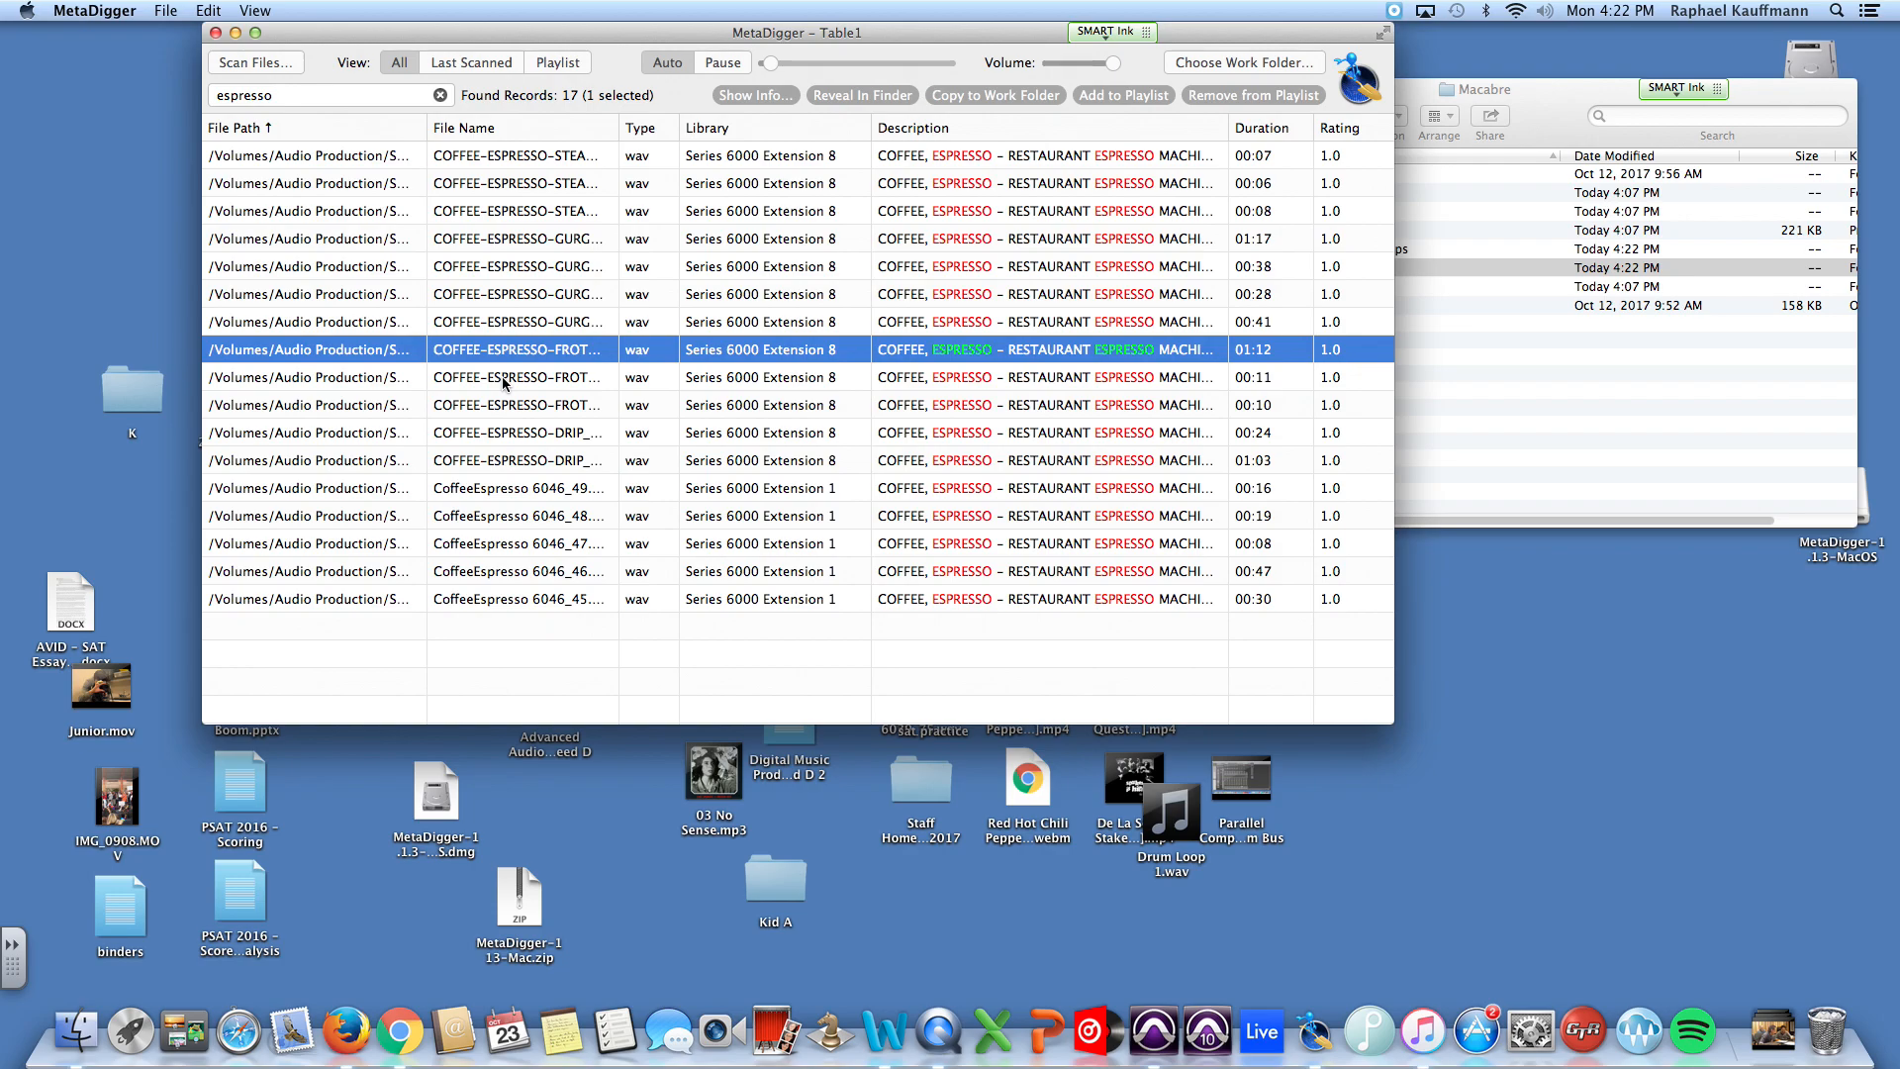
Step: Copy the 00:11 COFFEE-ESPRESSO-FROT sound to the work folder, and check the contents of the SFX folder in Finder
{"action": "left_click", "coordinate": [503, 383]}
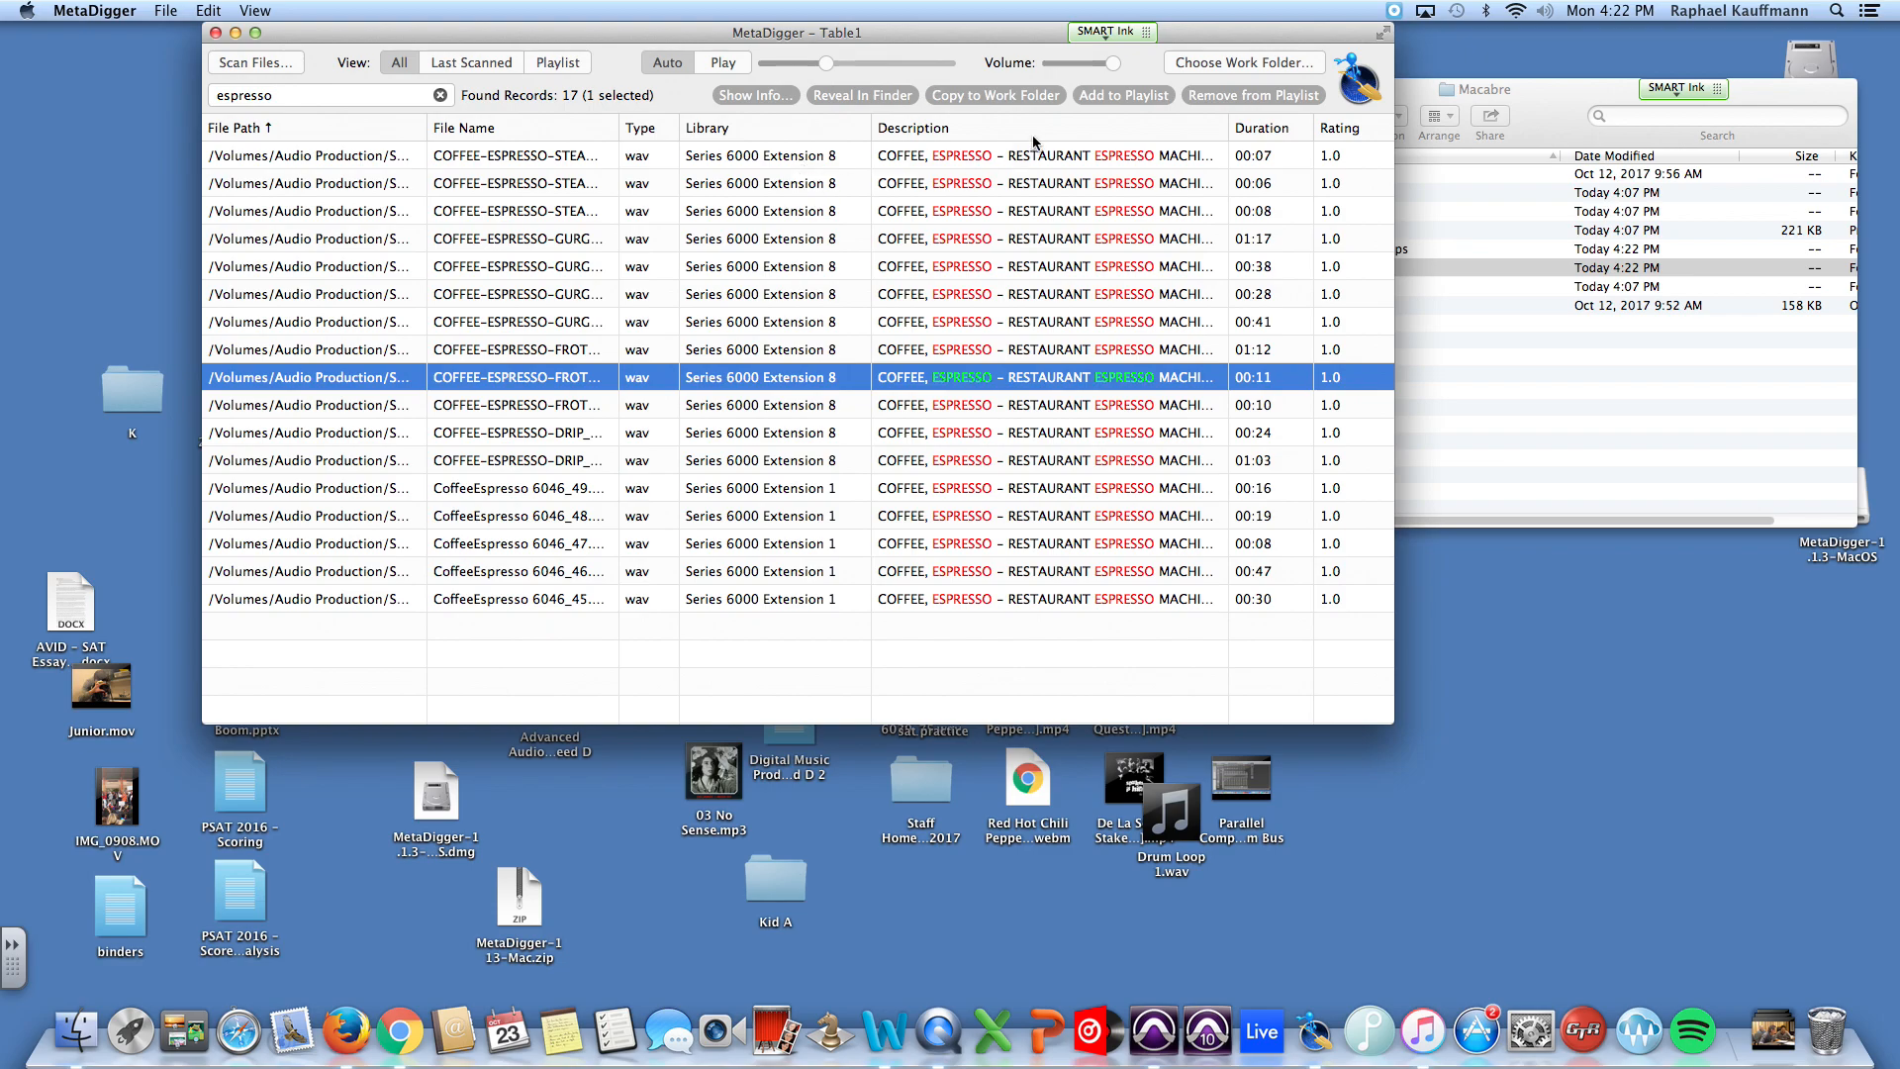
{"action": "left_click", "coordinate": [989, 99]}
{"action": "left_click", "coordinate": [1580, 98]}
{"action": "left_click", "coordinate": [1255, 269]}
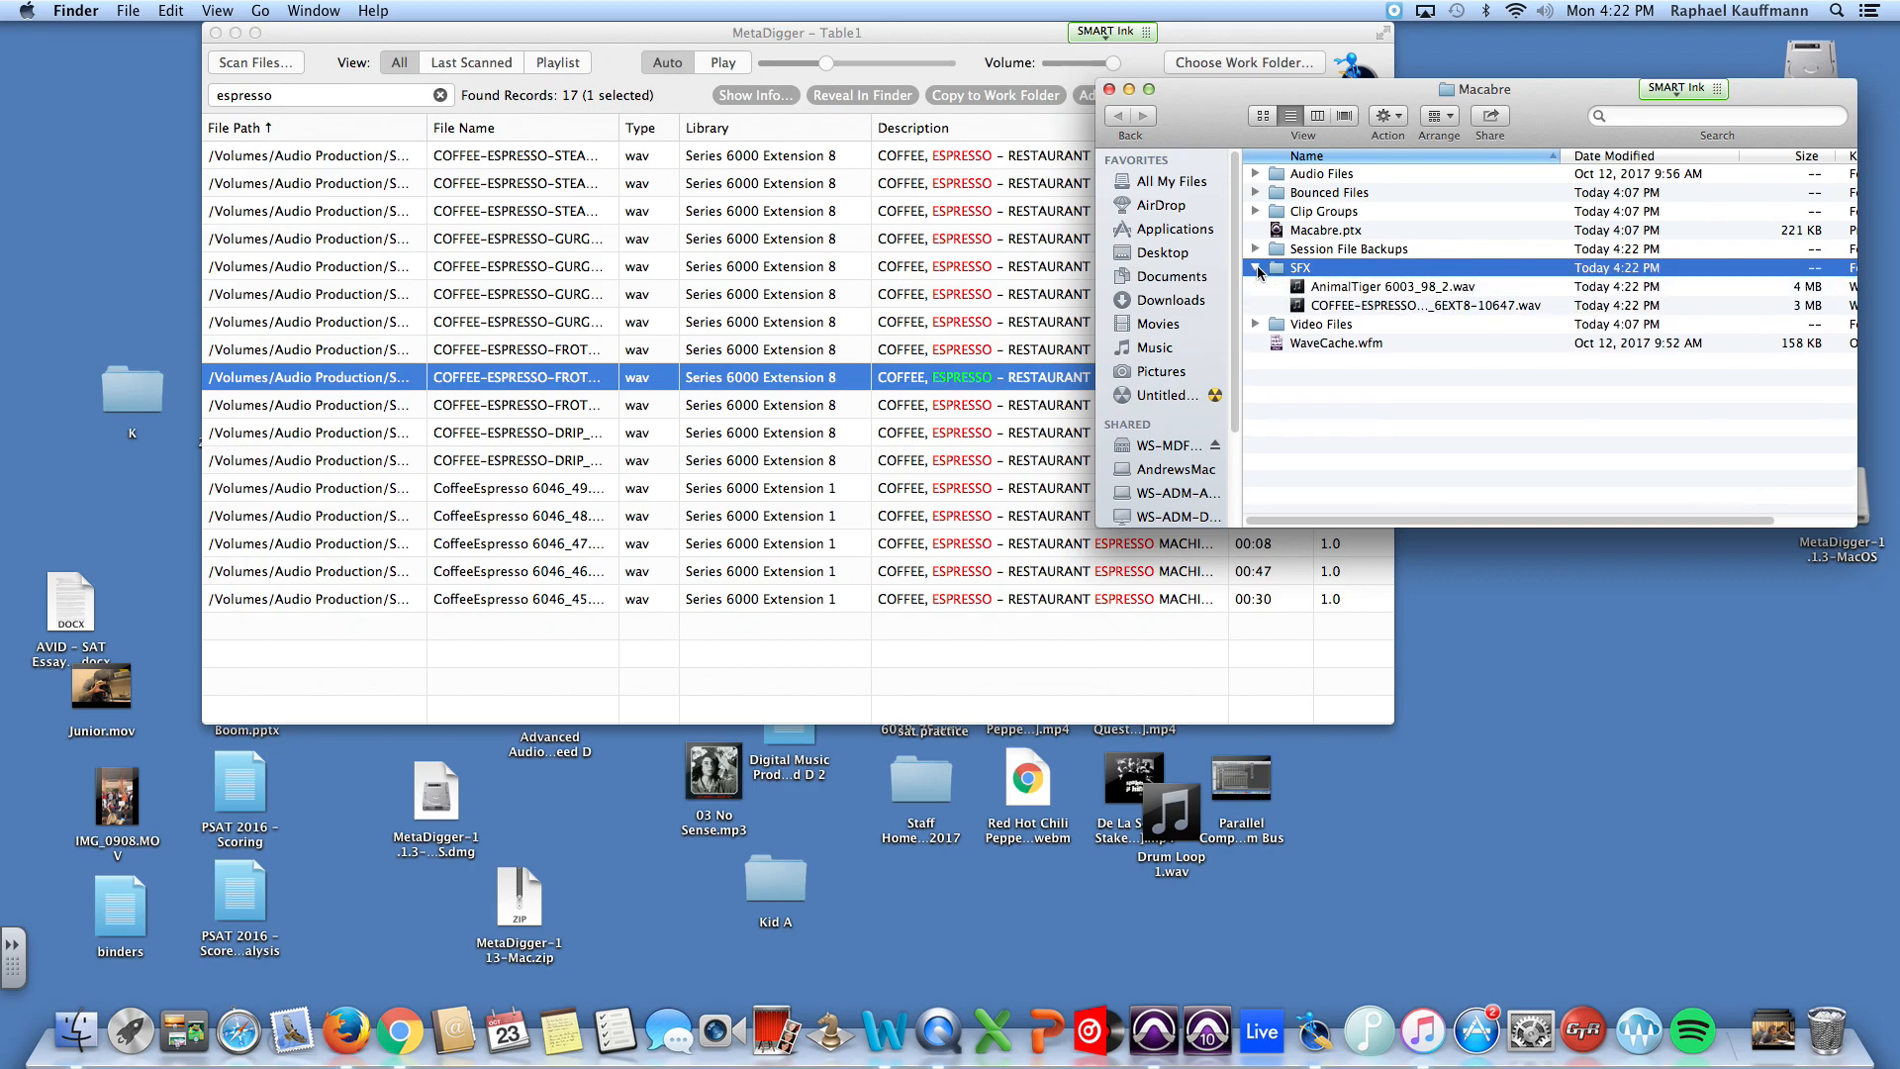
{"action": "left_click", "coordinate": [1255, 268]}
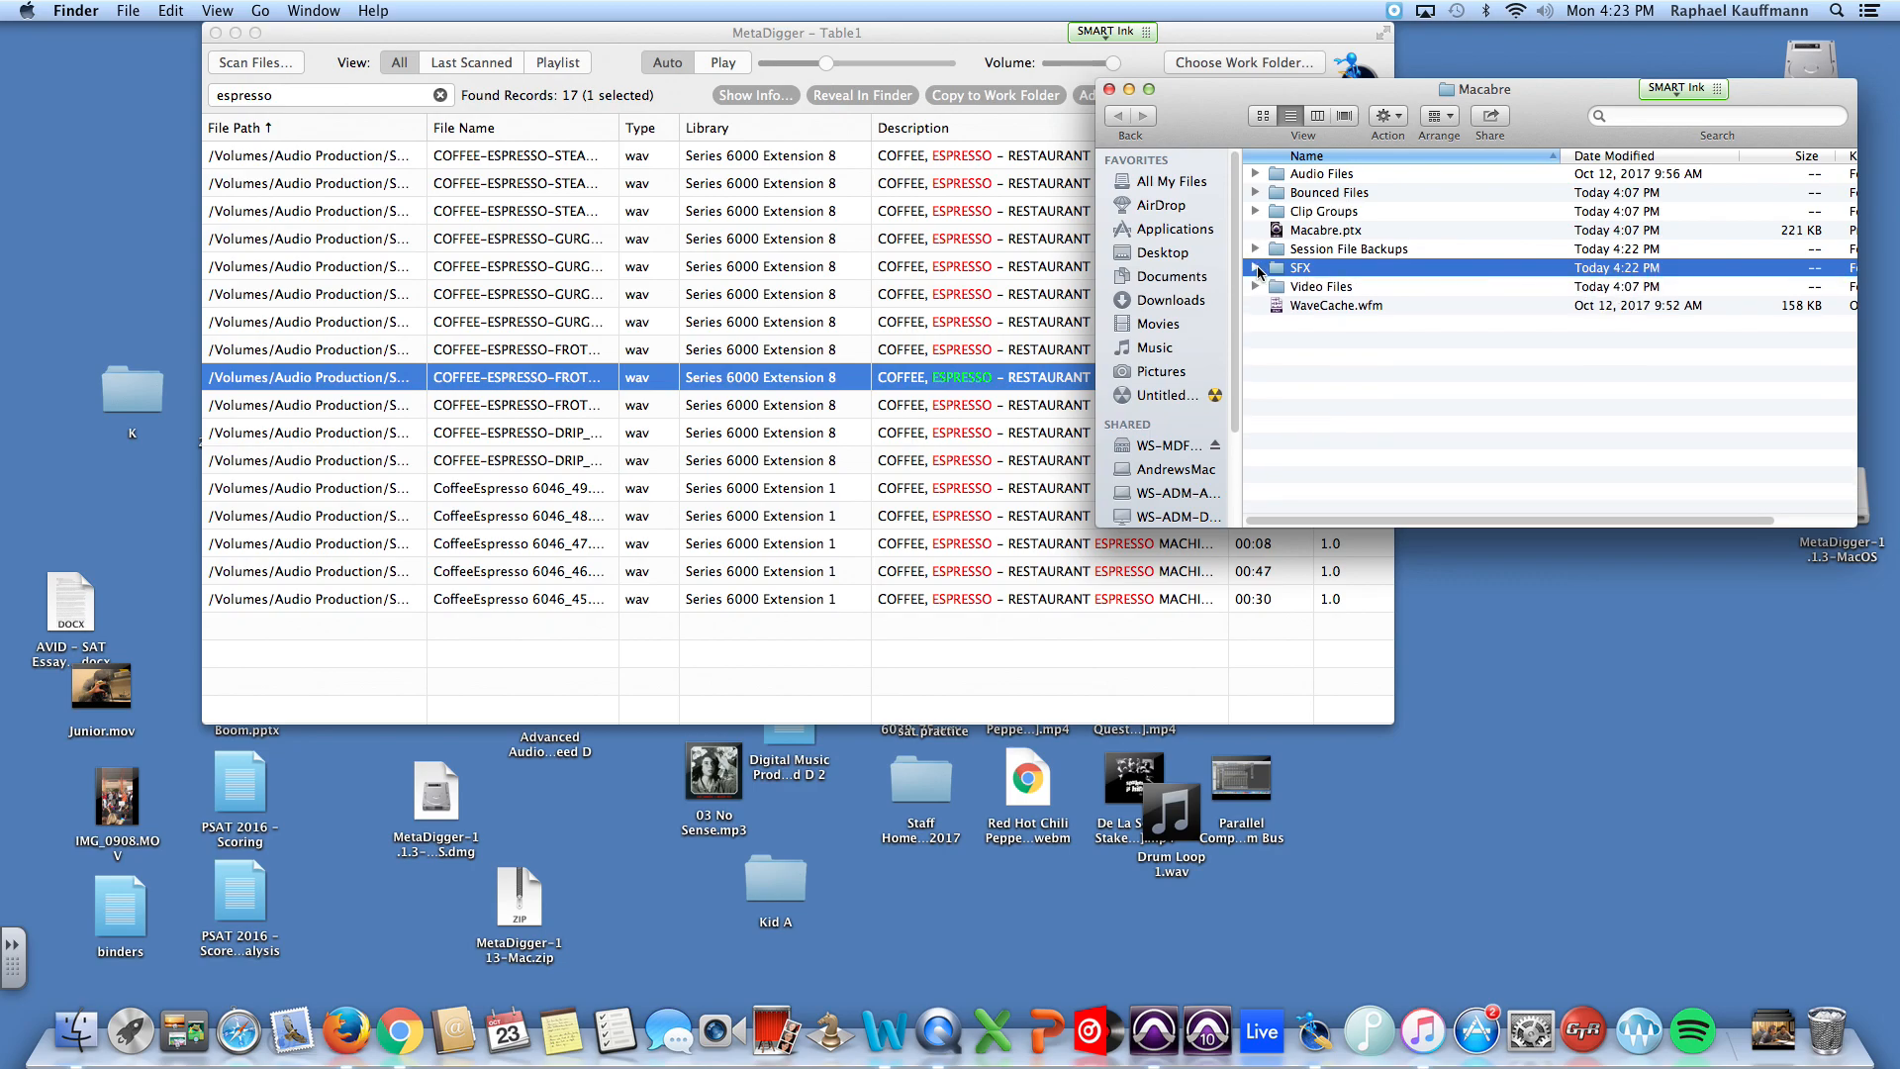
Step: Switch to Pro Tools, open the audio import dialog, and select the COFFEE-ESPRESSO-FROTH and AnimalTiger 6003_98_2 files in the SFX folder
{"action": "key", "text": "super+Tab"}
{"action": "key", "text": "super+Tab"}
{"action": "key", "text": "super+Tab"}
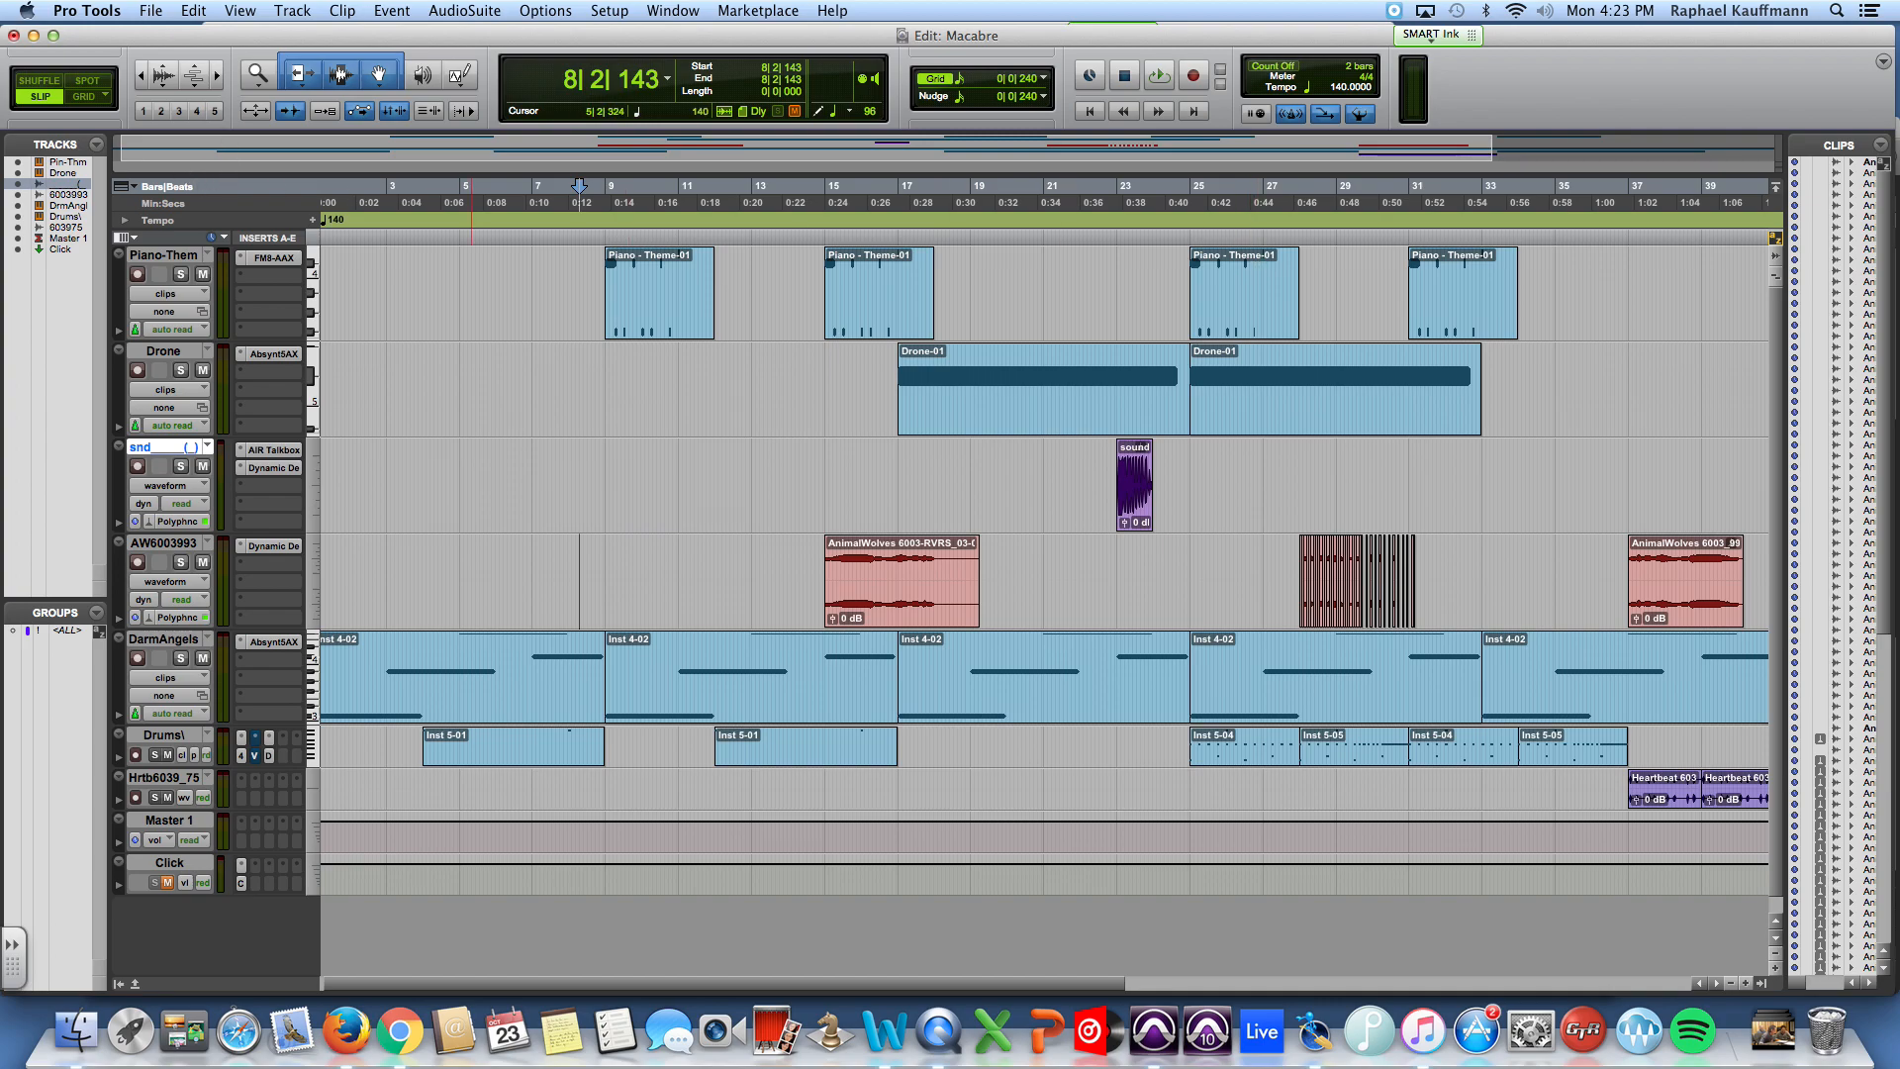
{"action": "left_click", "coordinate": [150, 10]}
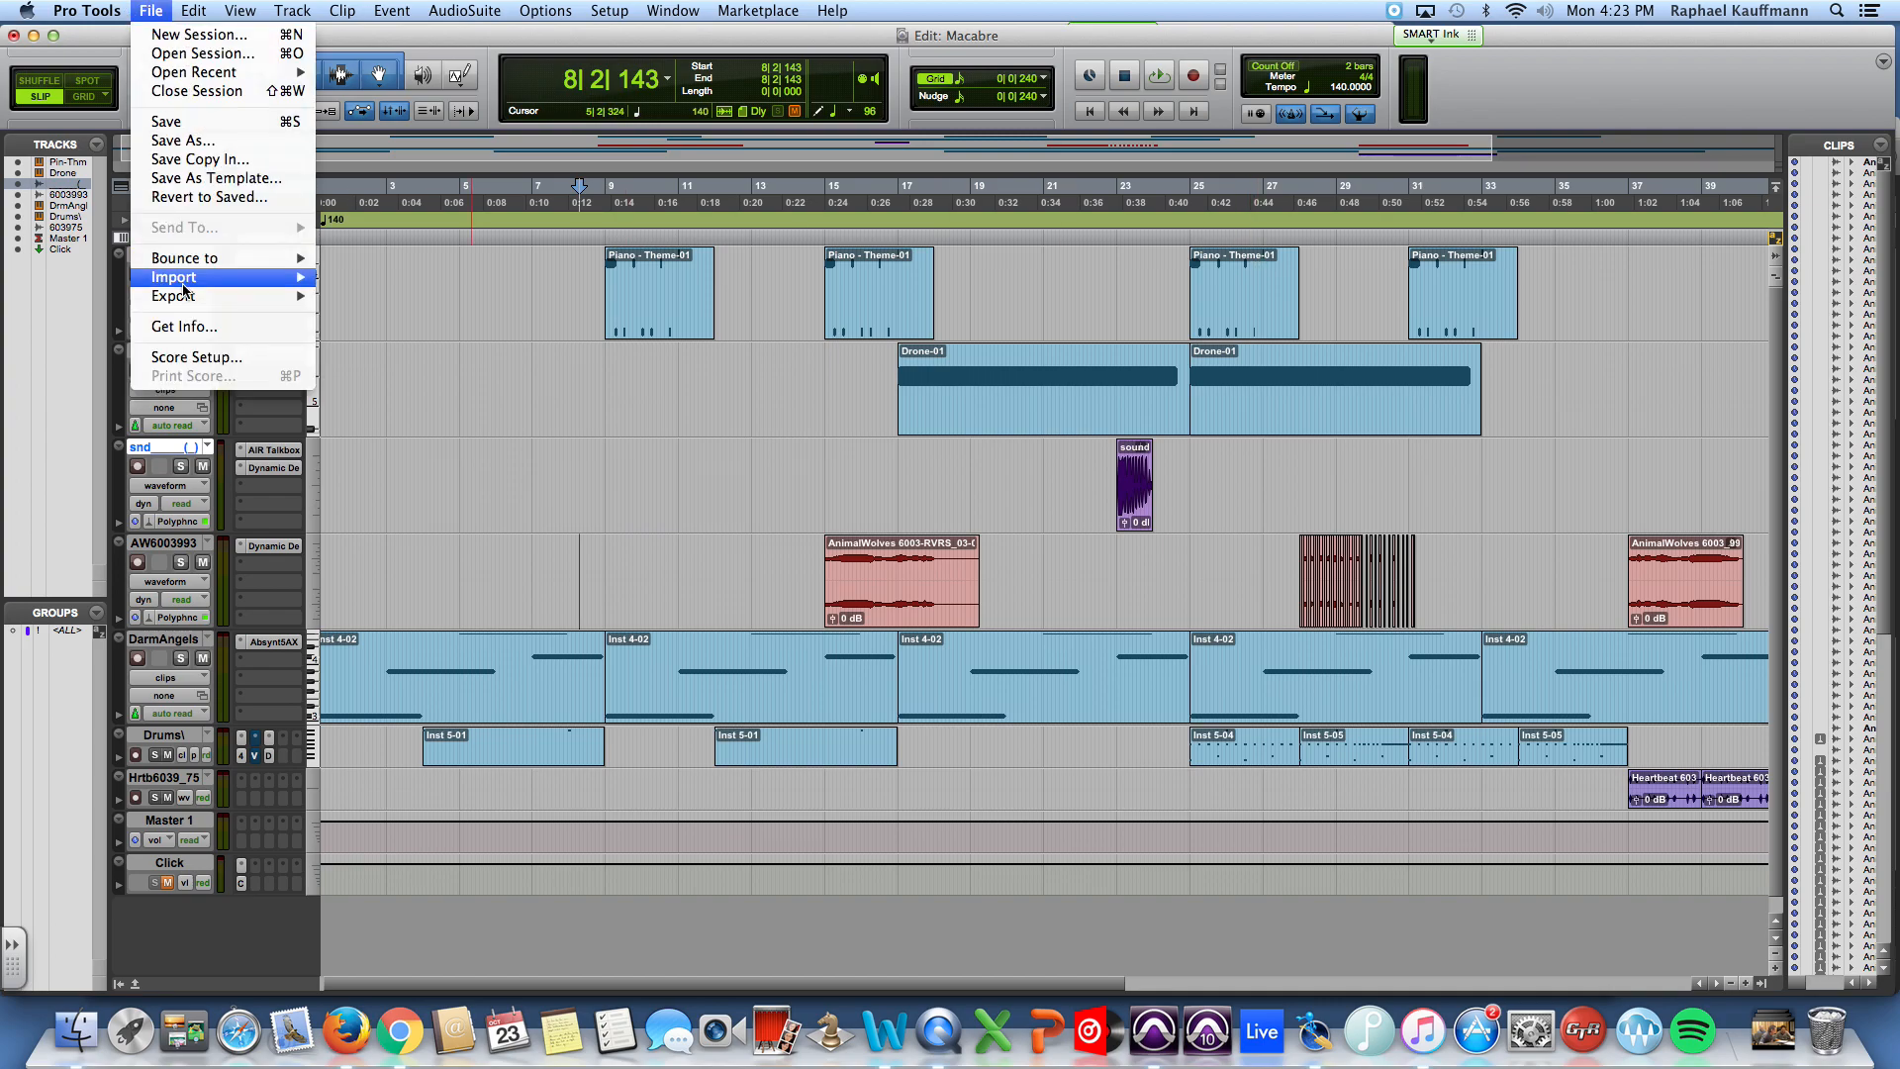
{"action": "mouse_move", "coordinate": [297, 277]}
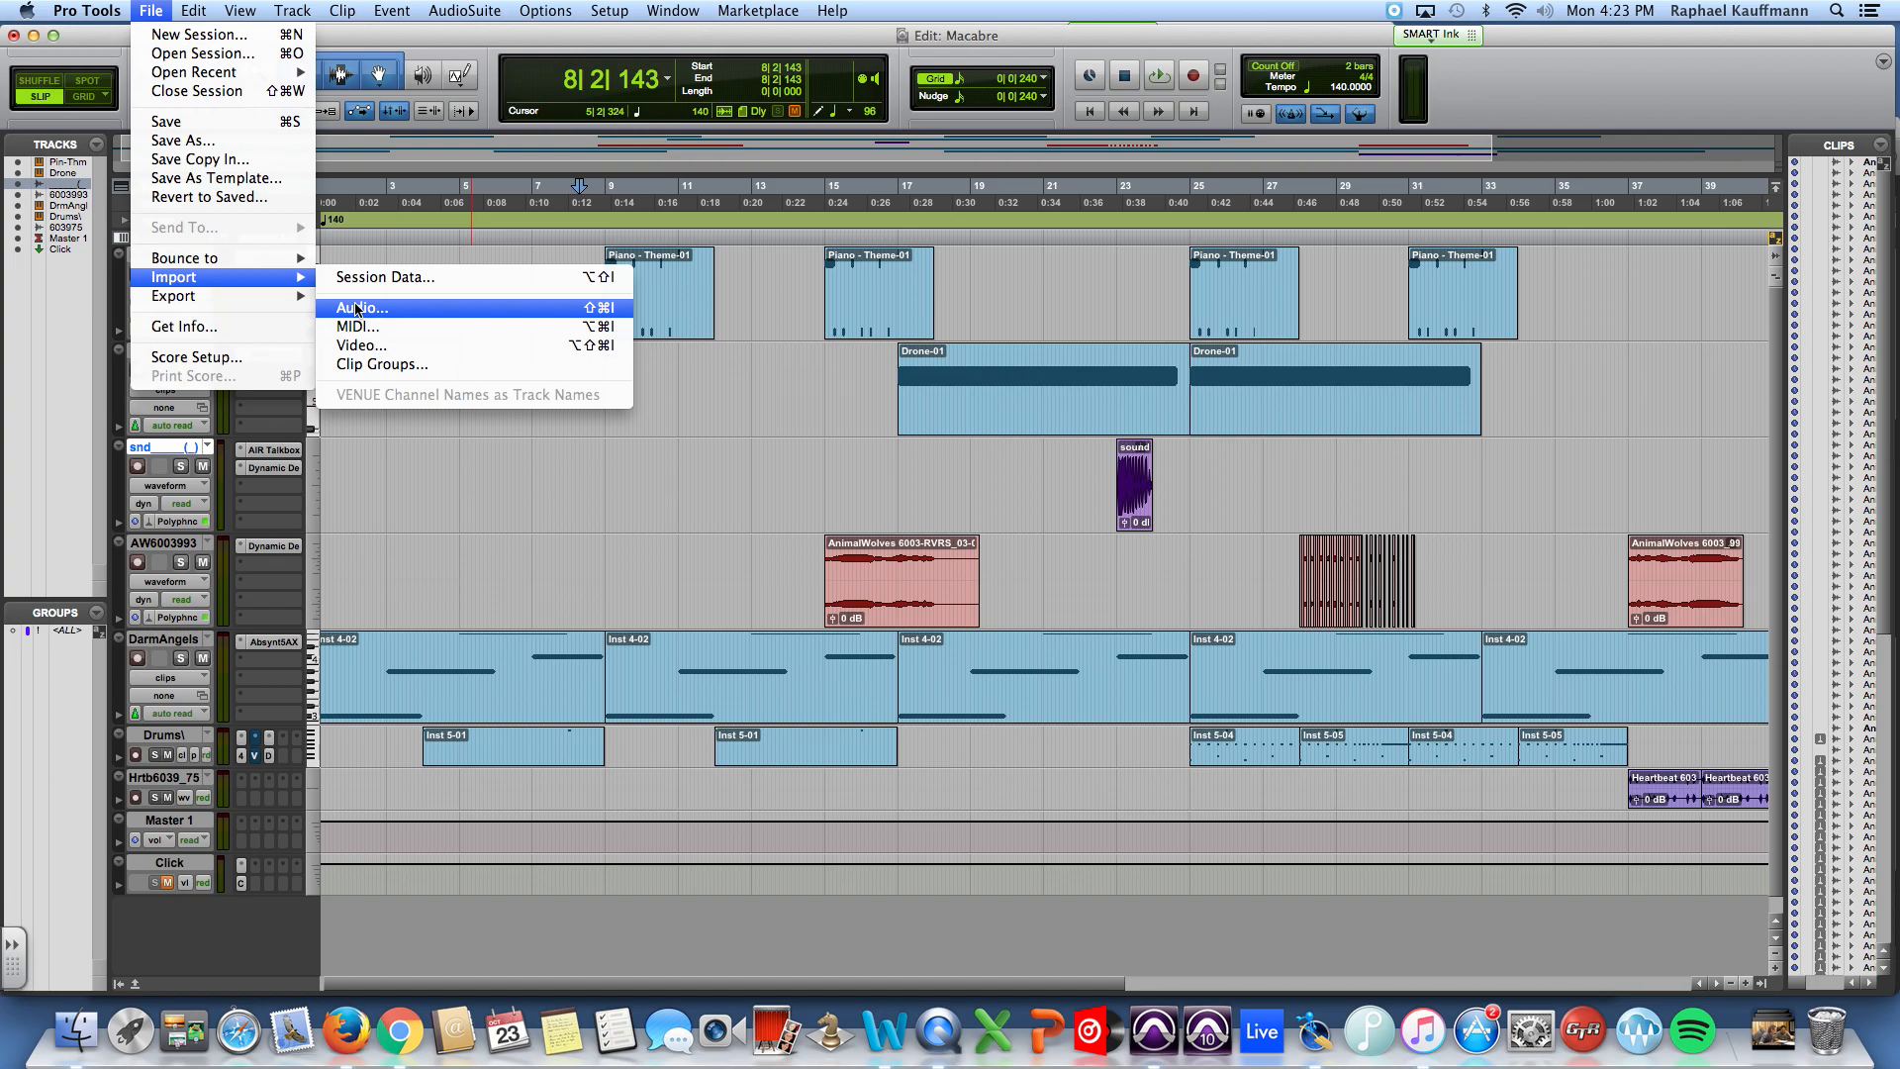
{"action": "left_click", "coordinate": [357, 309]}
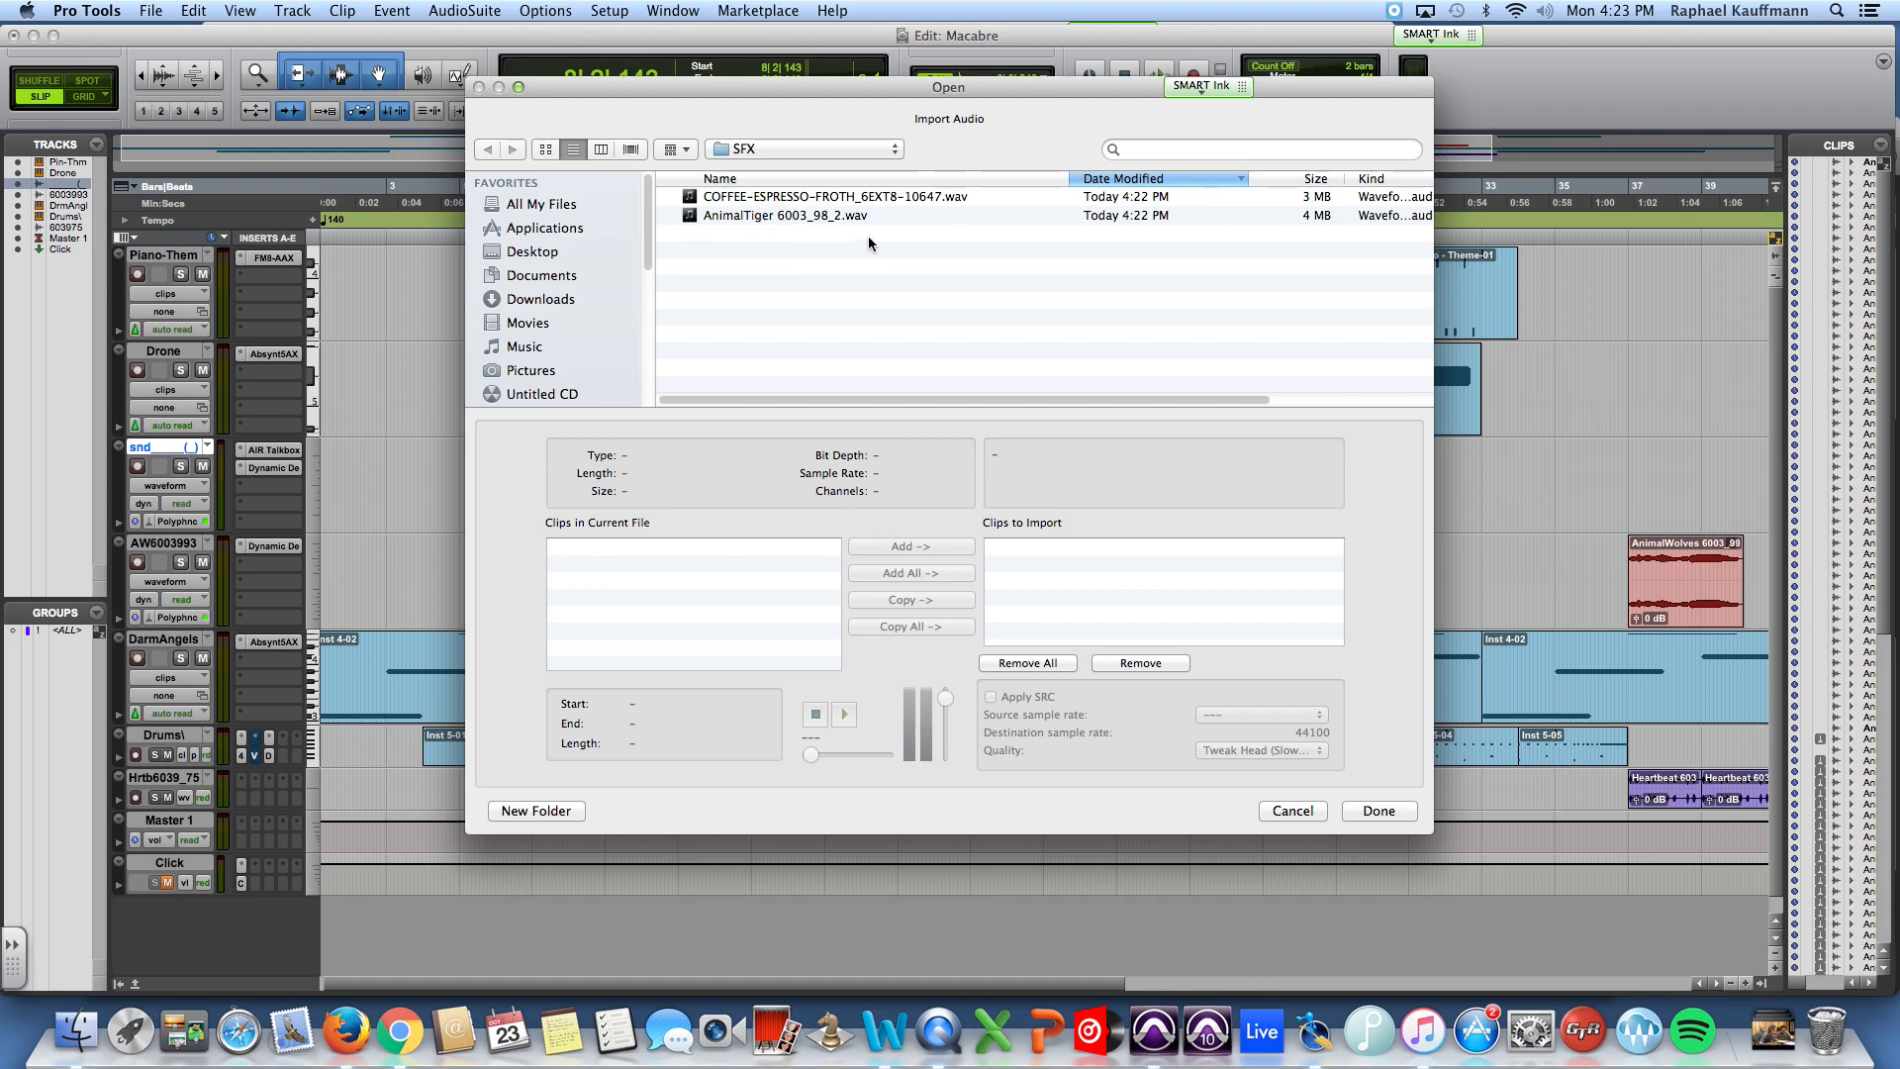
{"action": "left_click", "coordinate": [827, 214]}
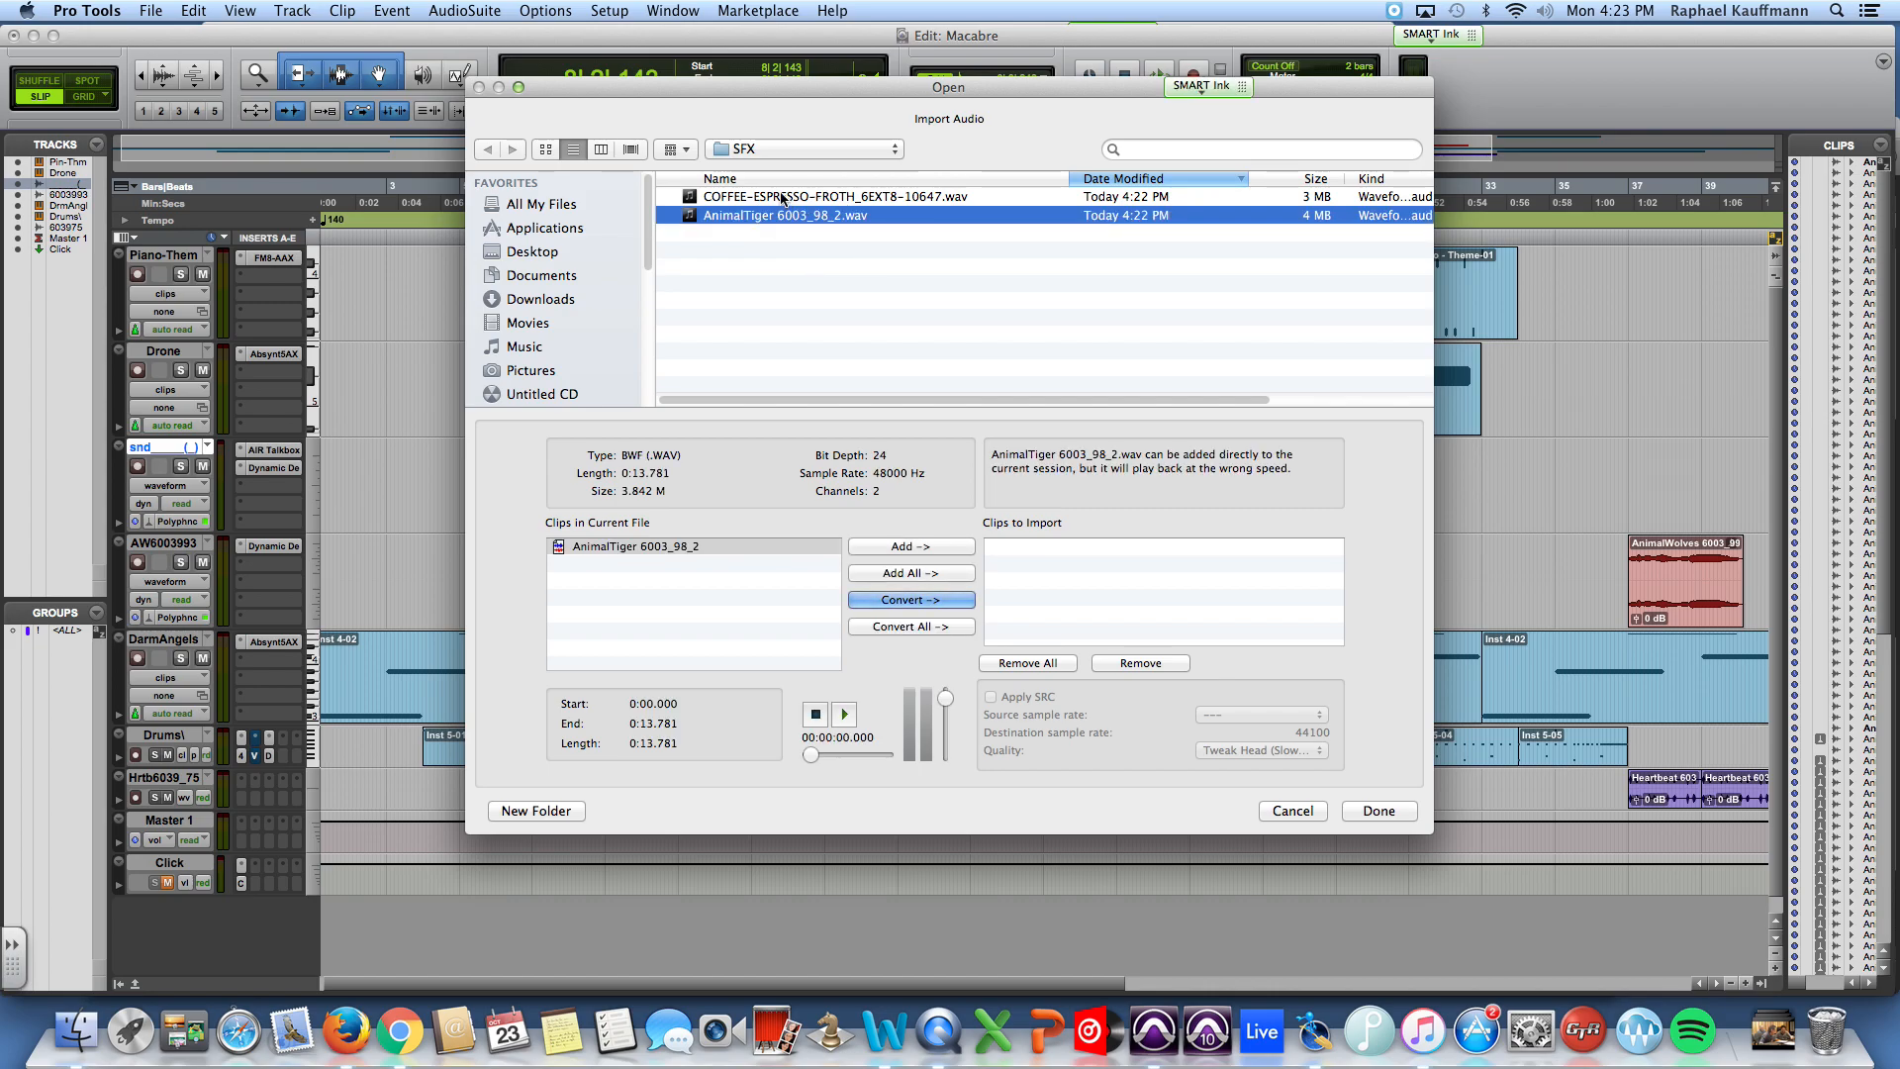
{"action": "left_click", "coordinate": [781, 198], "text": "shift"}
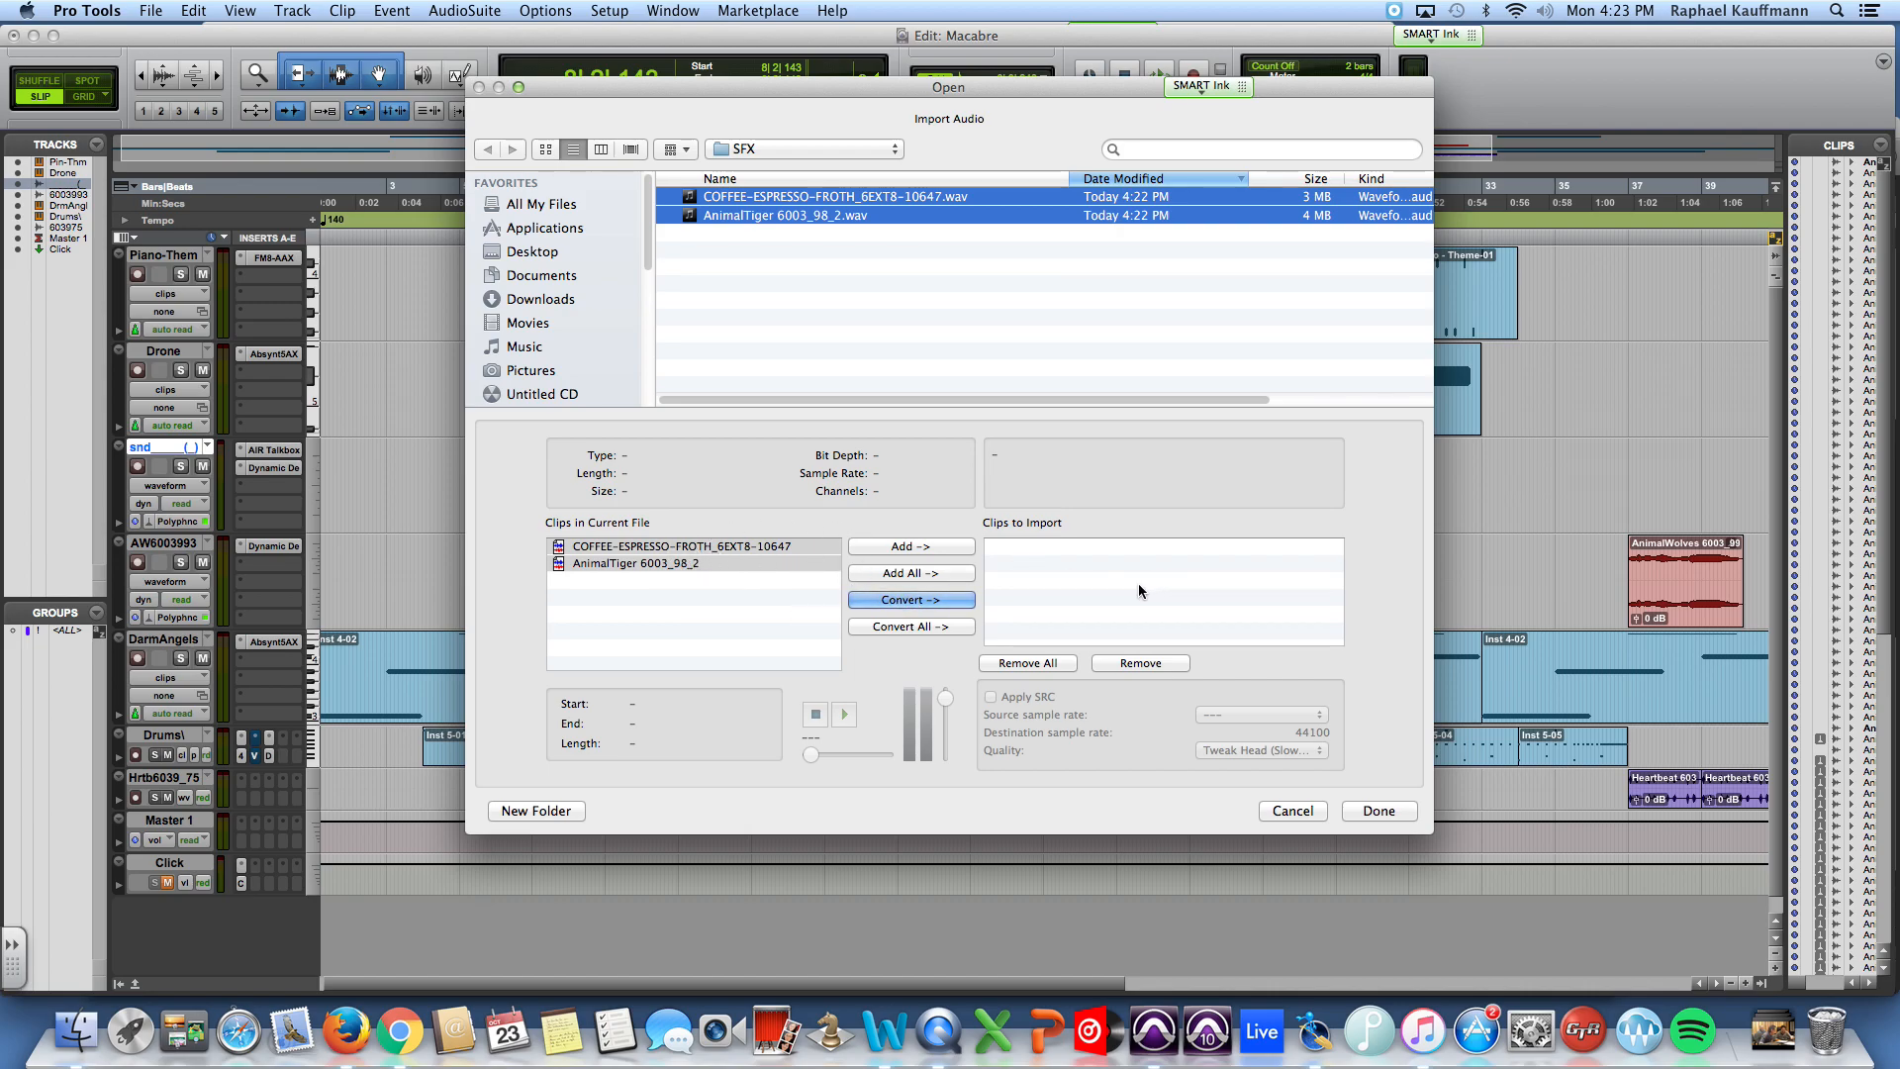
{"action": "left_click", "coordinate": [911, 546]}
{"action": "left_click", "coordinate": [1138, 665]}
{"action": "left_click", "coordinate": [1138, 665]}
Step: Add both the COFFEE-ESPRESSO-FROTH and AnimalTiger clips to the import list with the Convert option
{"action": "left_click", "coordinate": [733, 563]}
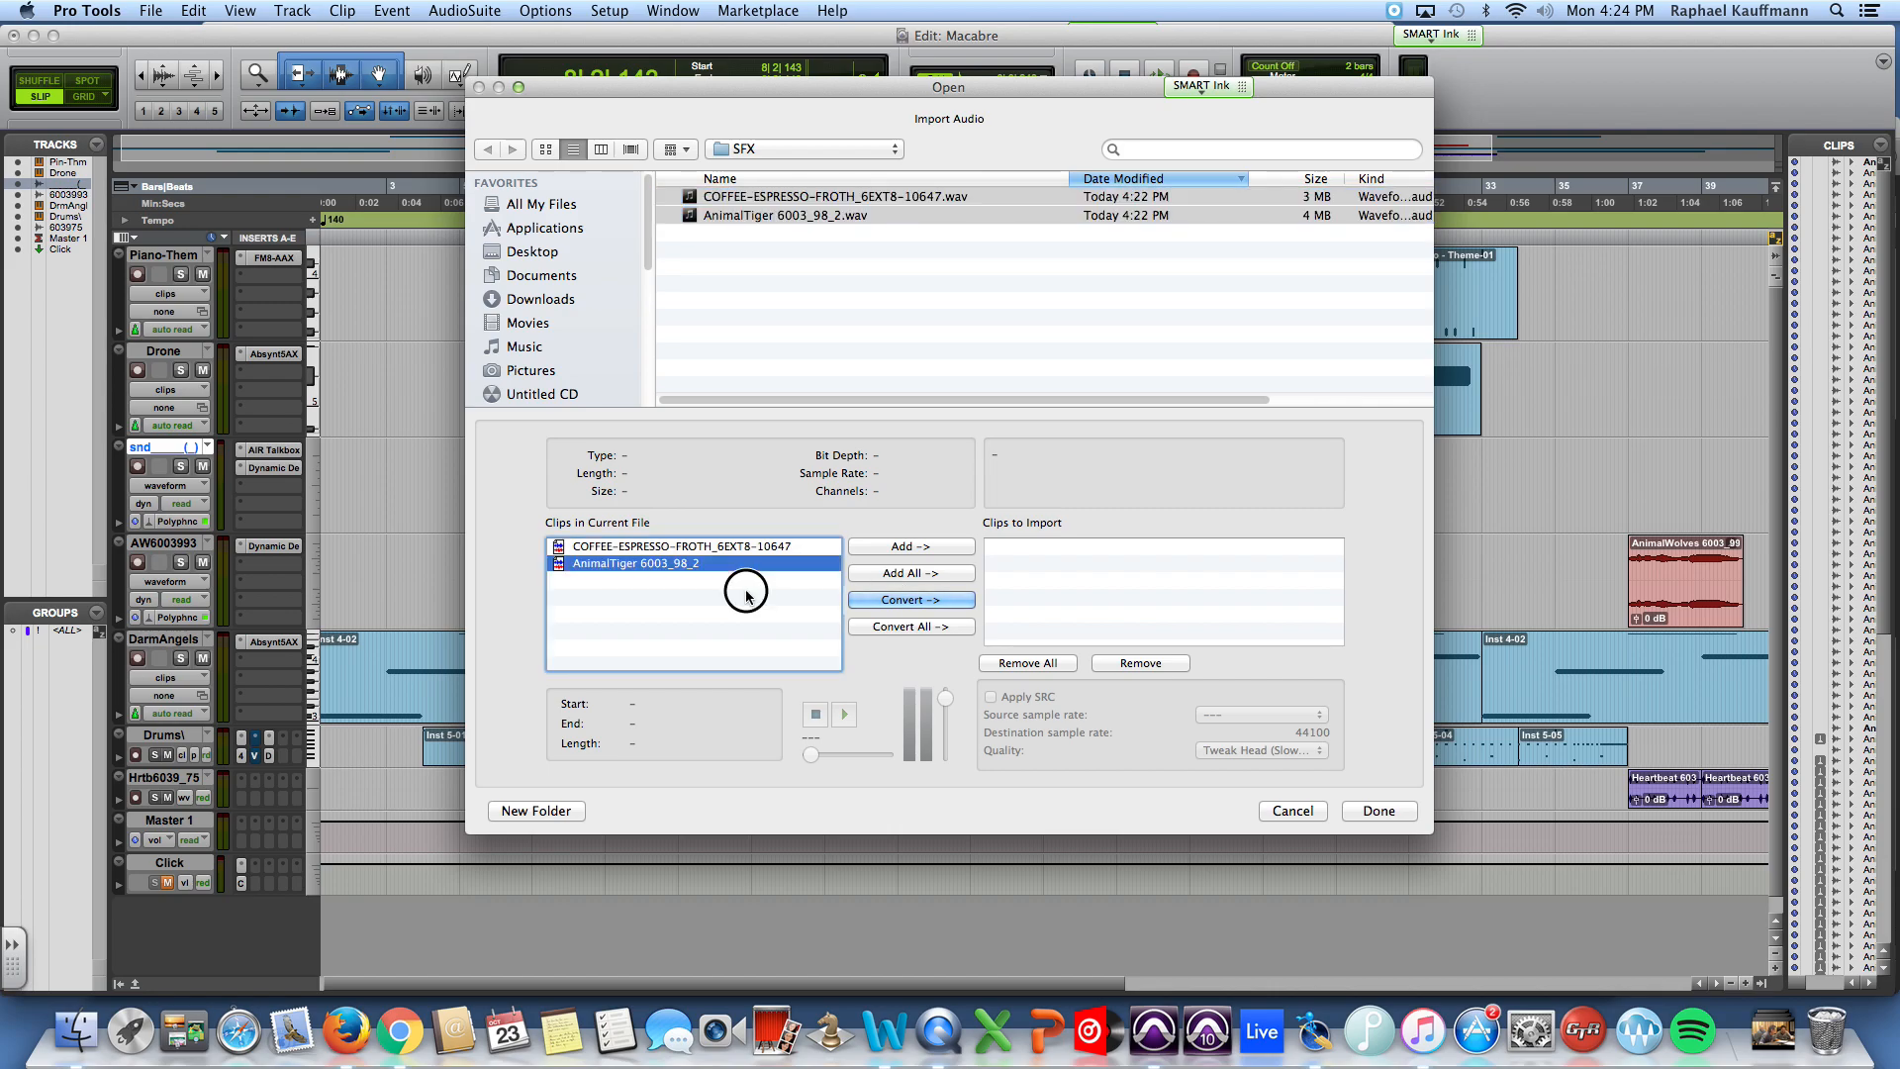
{"action": "left_click", "coordinate": [691, 548]}
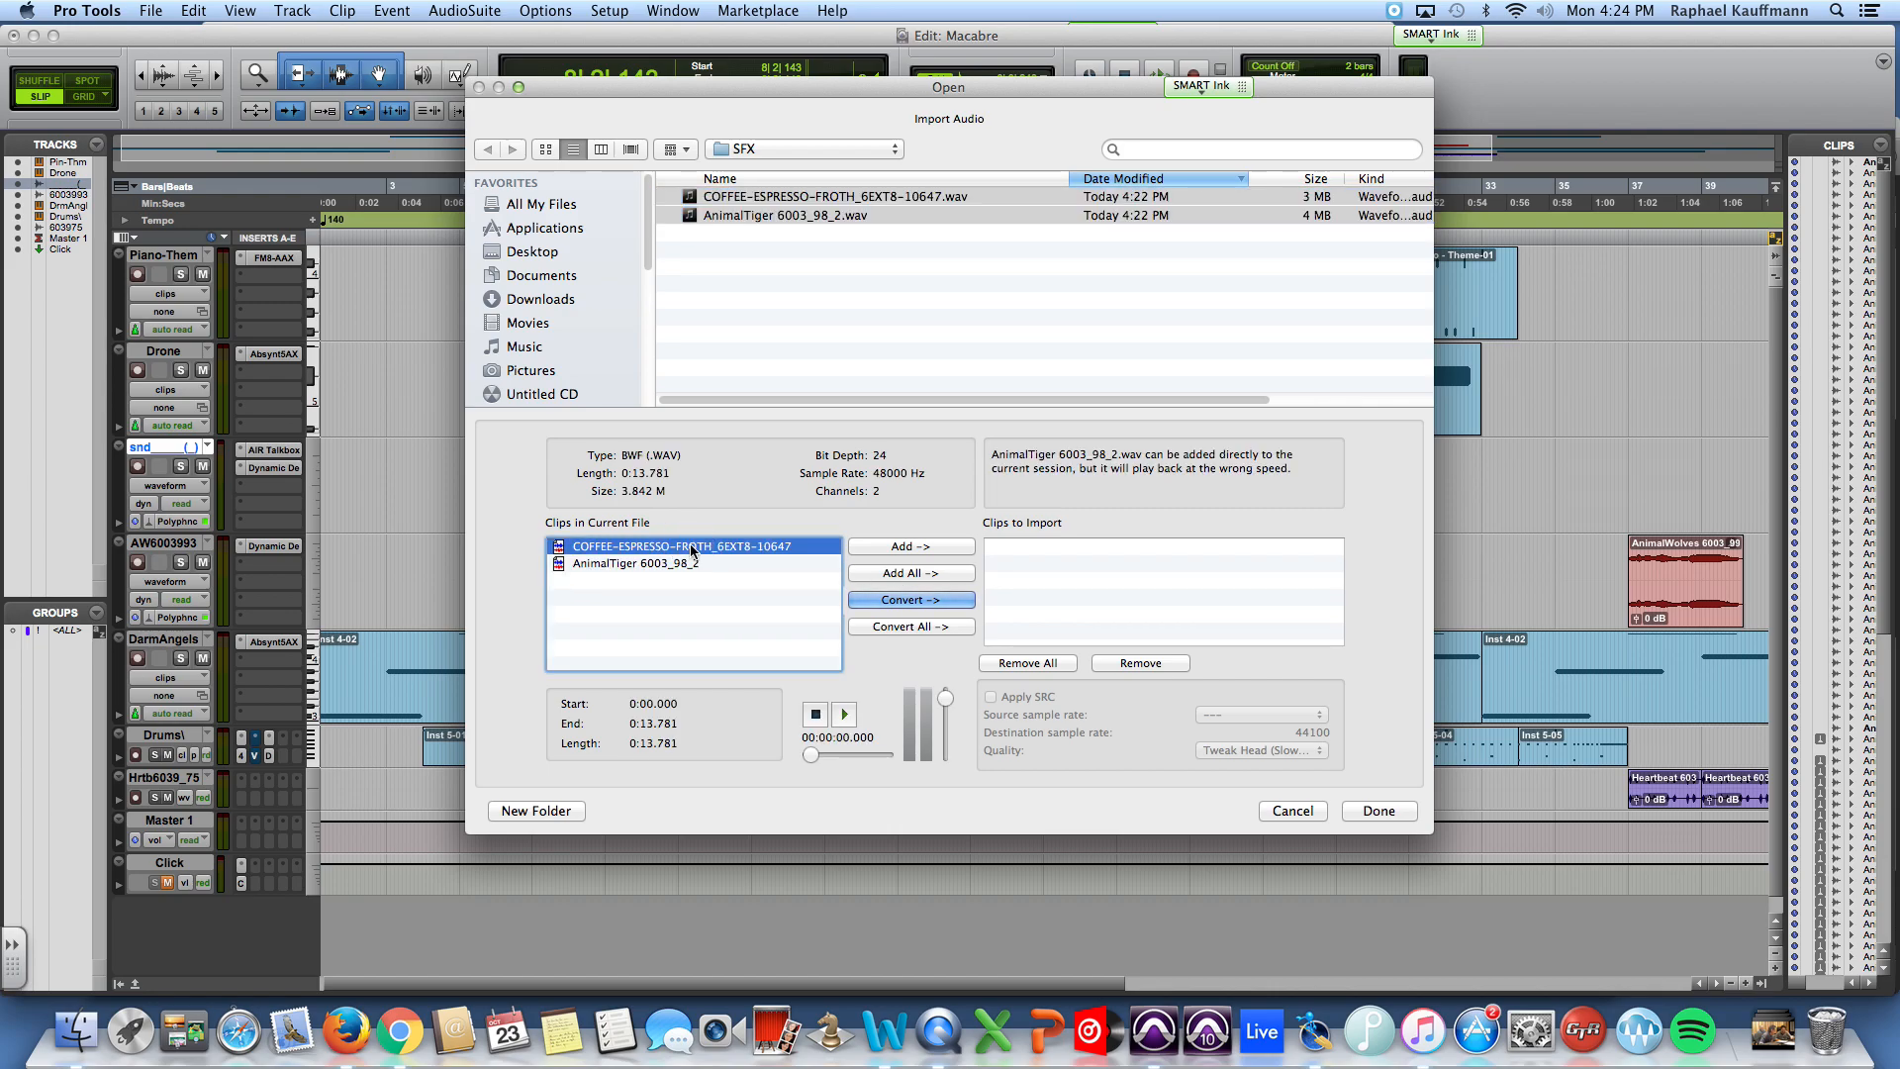
{"action": "left_click", "coordinate": [687, 562], "text": "shift"}
{"action": "left_click", "coordinate": [708, 645]}
{"action": "left_click", "coordinate": [693, 561]}
{"action": "left_click", "coordinate": [691, 544], "text": "shift"}
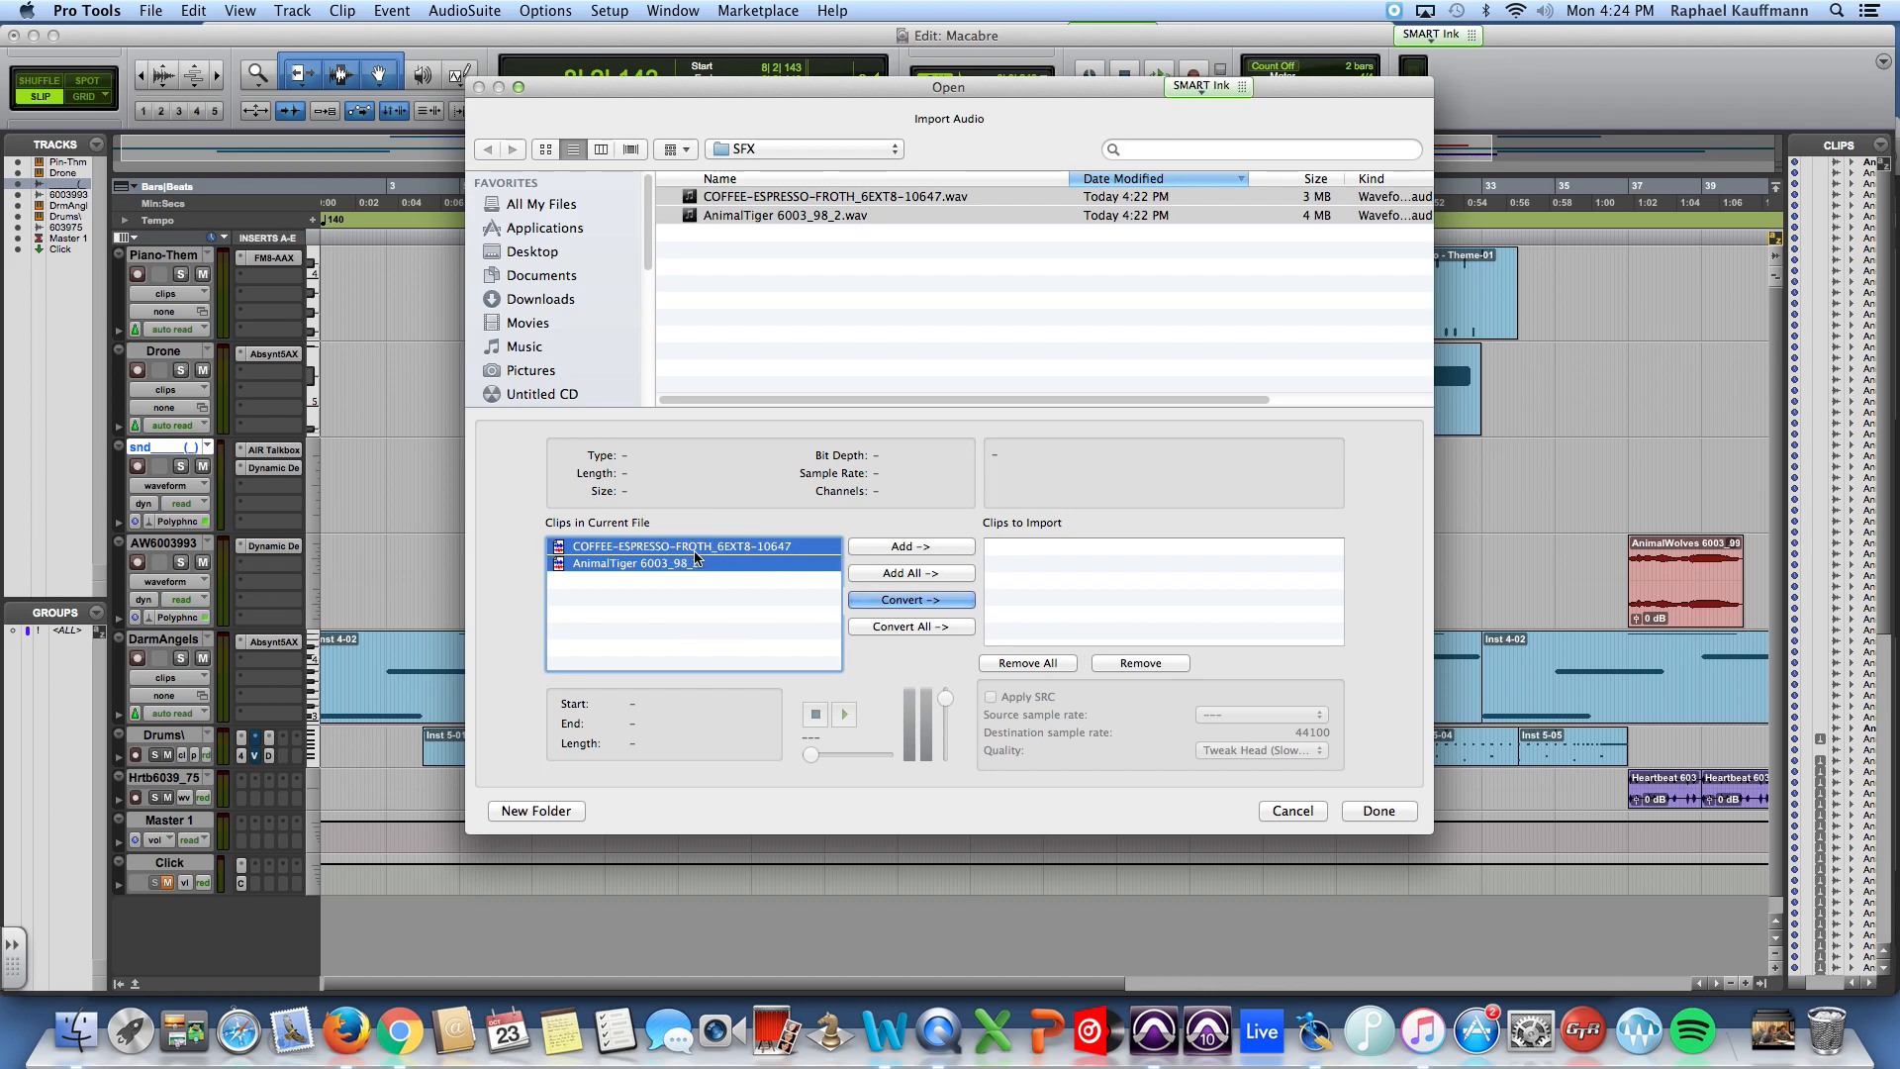
{"action": "left_click", "coordinate": [883, 600]}
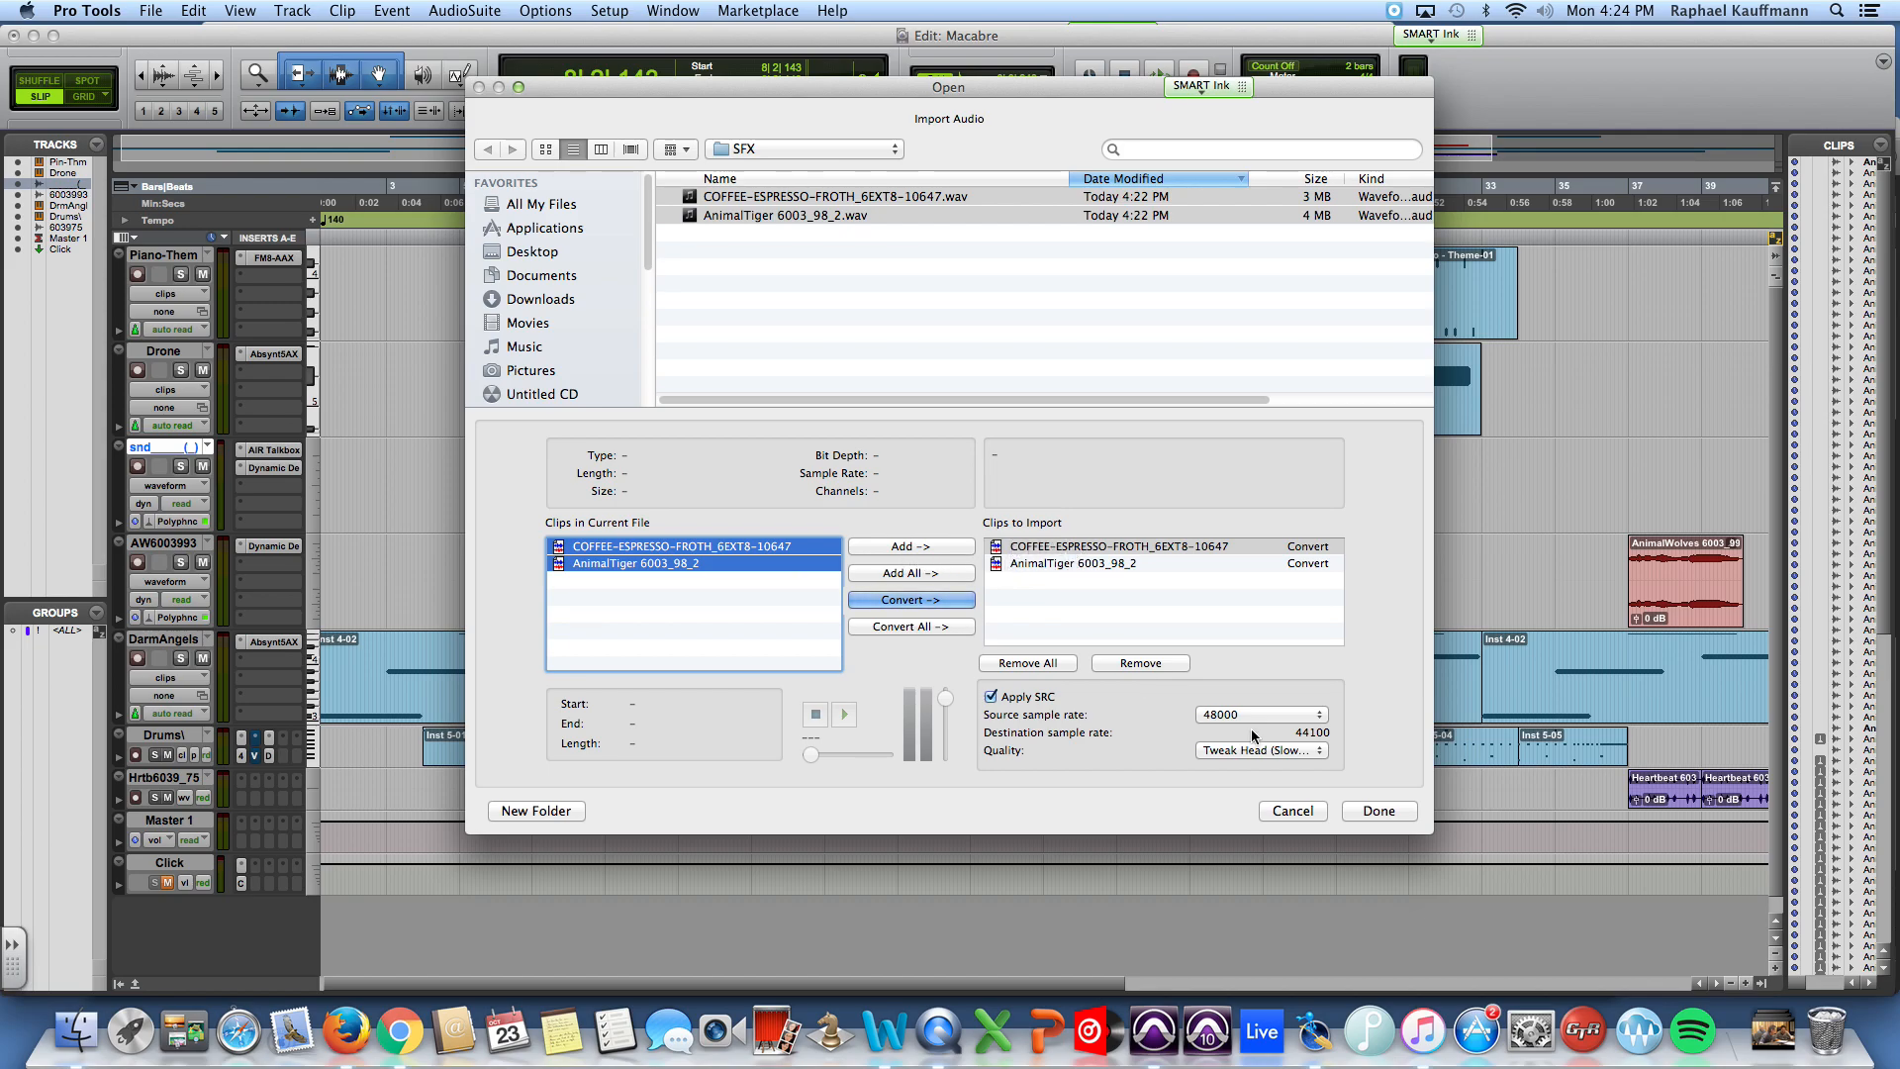
Step: Import the converted clips into the session's Audio Files folder, placing them on new tracks at Session Start
{"action": "left_click", "coordinate": [1378, 811]}
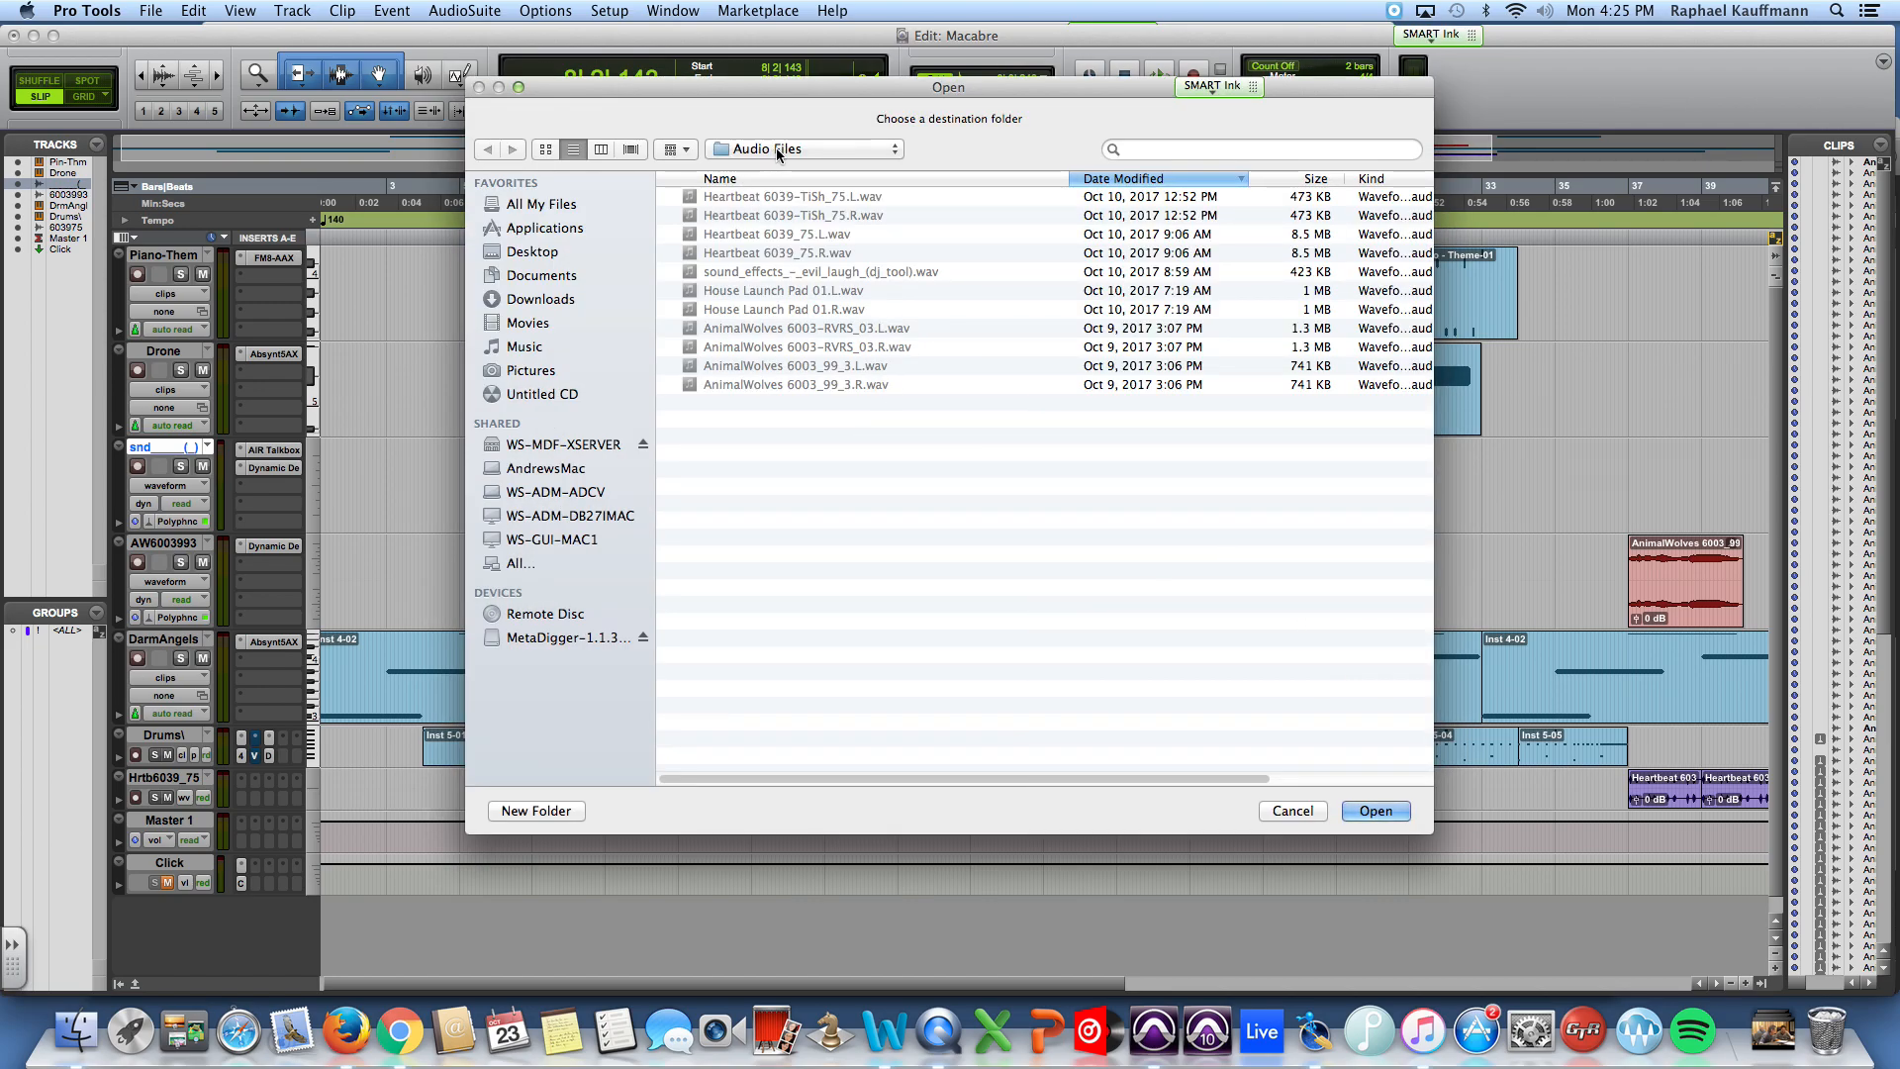
{"action": "left_click", "coordinate": [778, 153]}
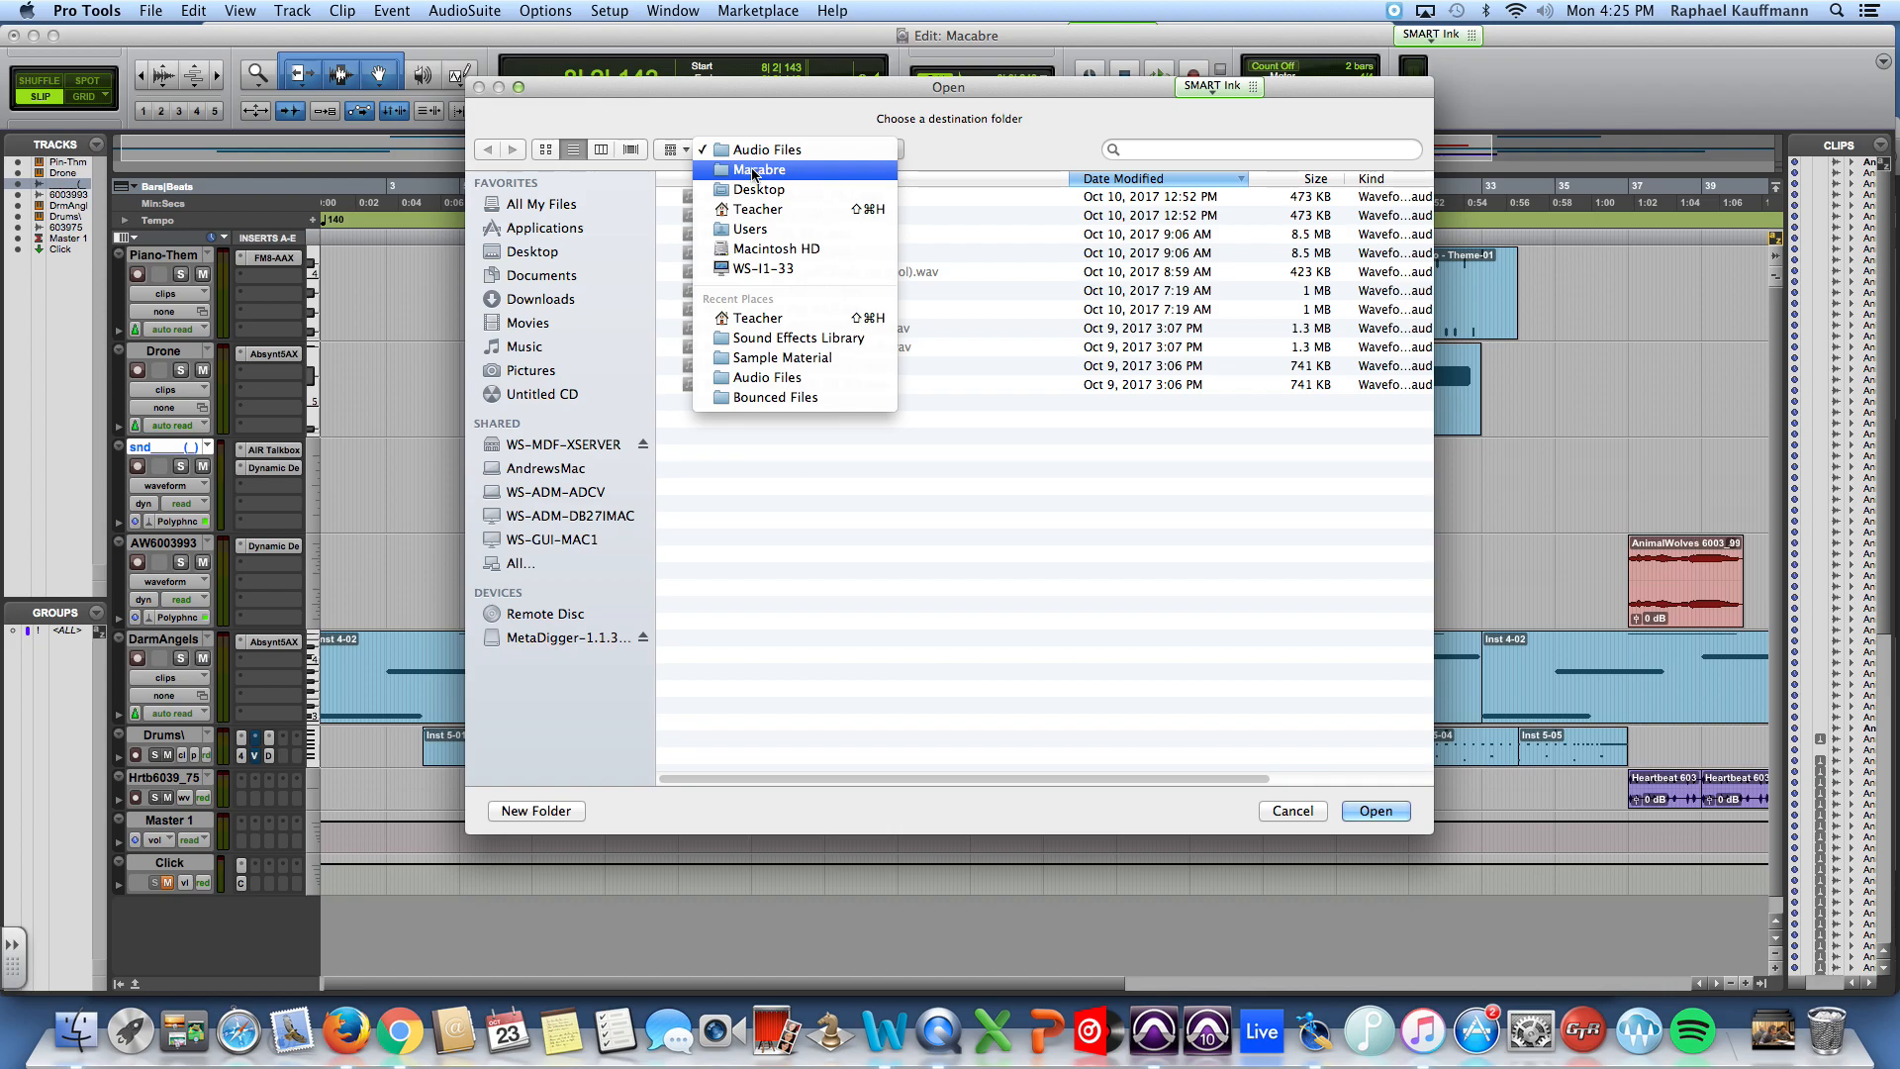
{"action": "left_click", "coordinate": [752, 150]}
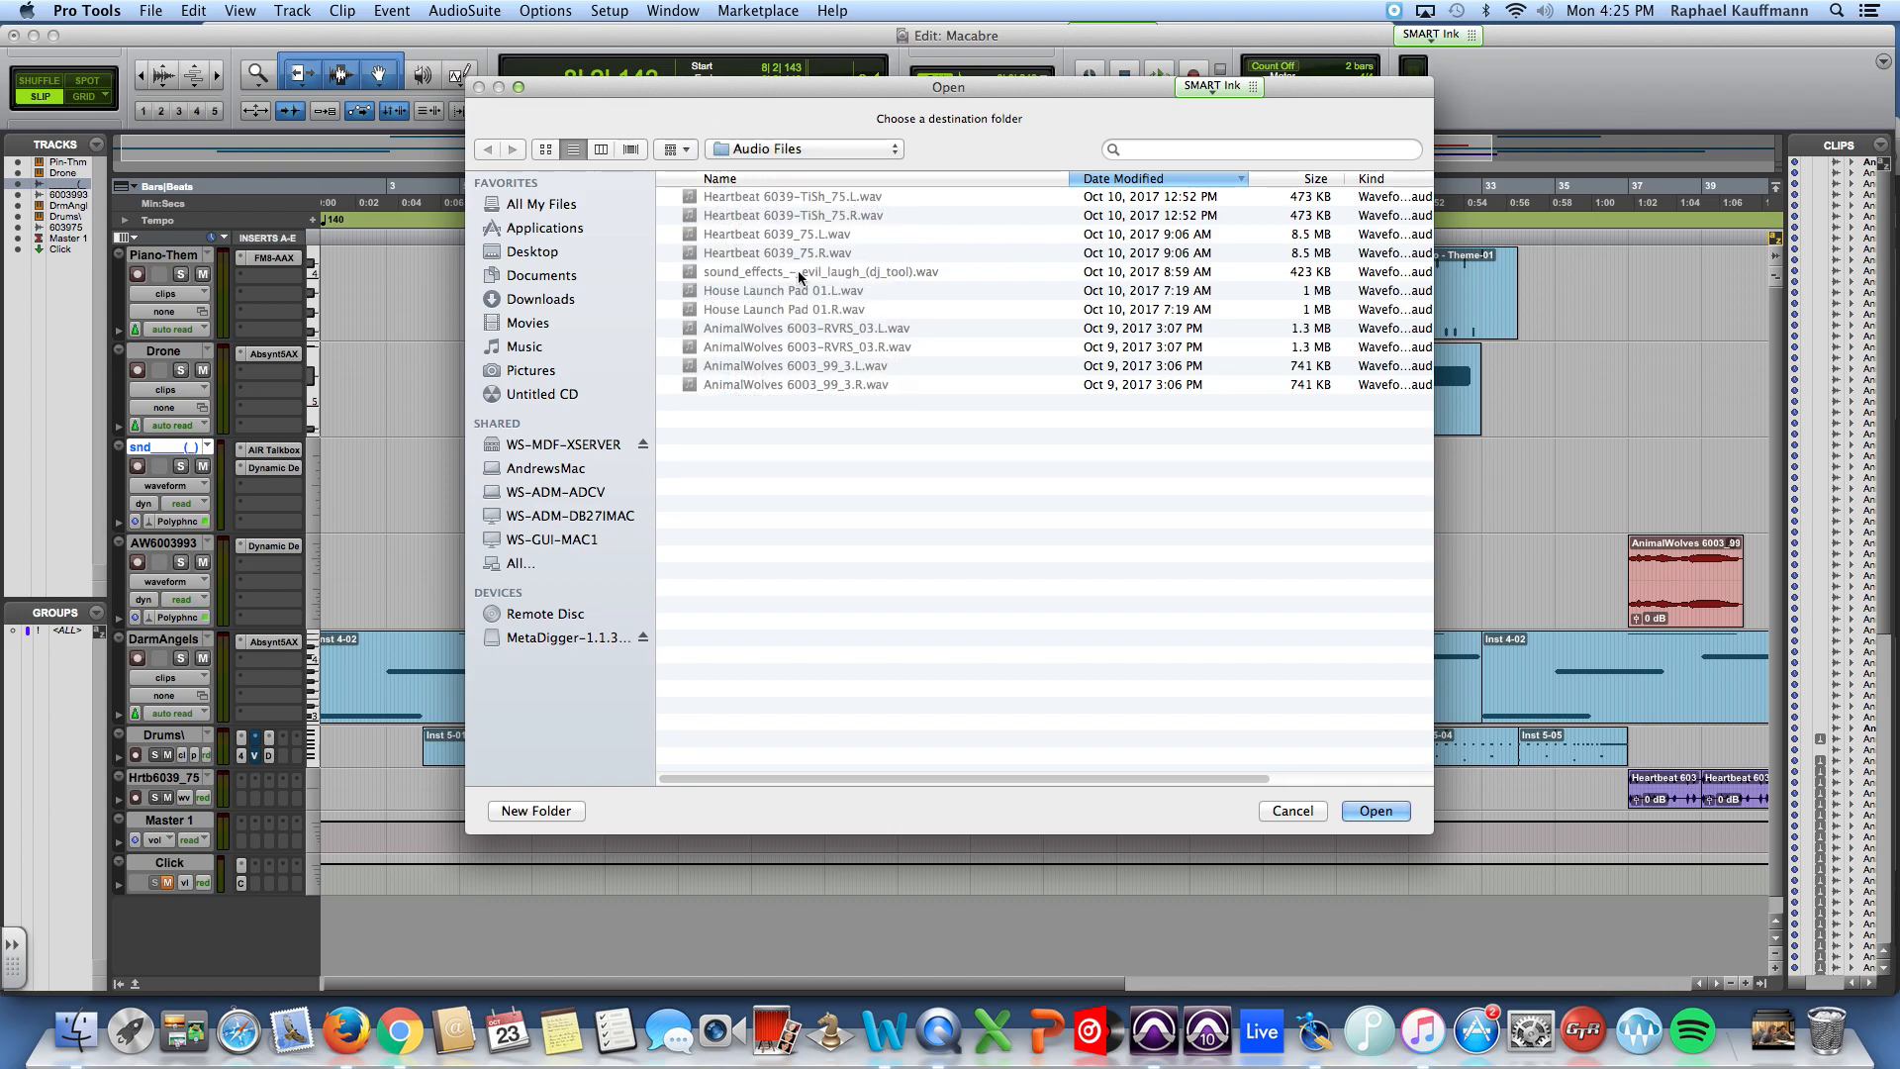
{"action": "left_click", "coordinate": [1377, 812]}
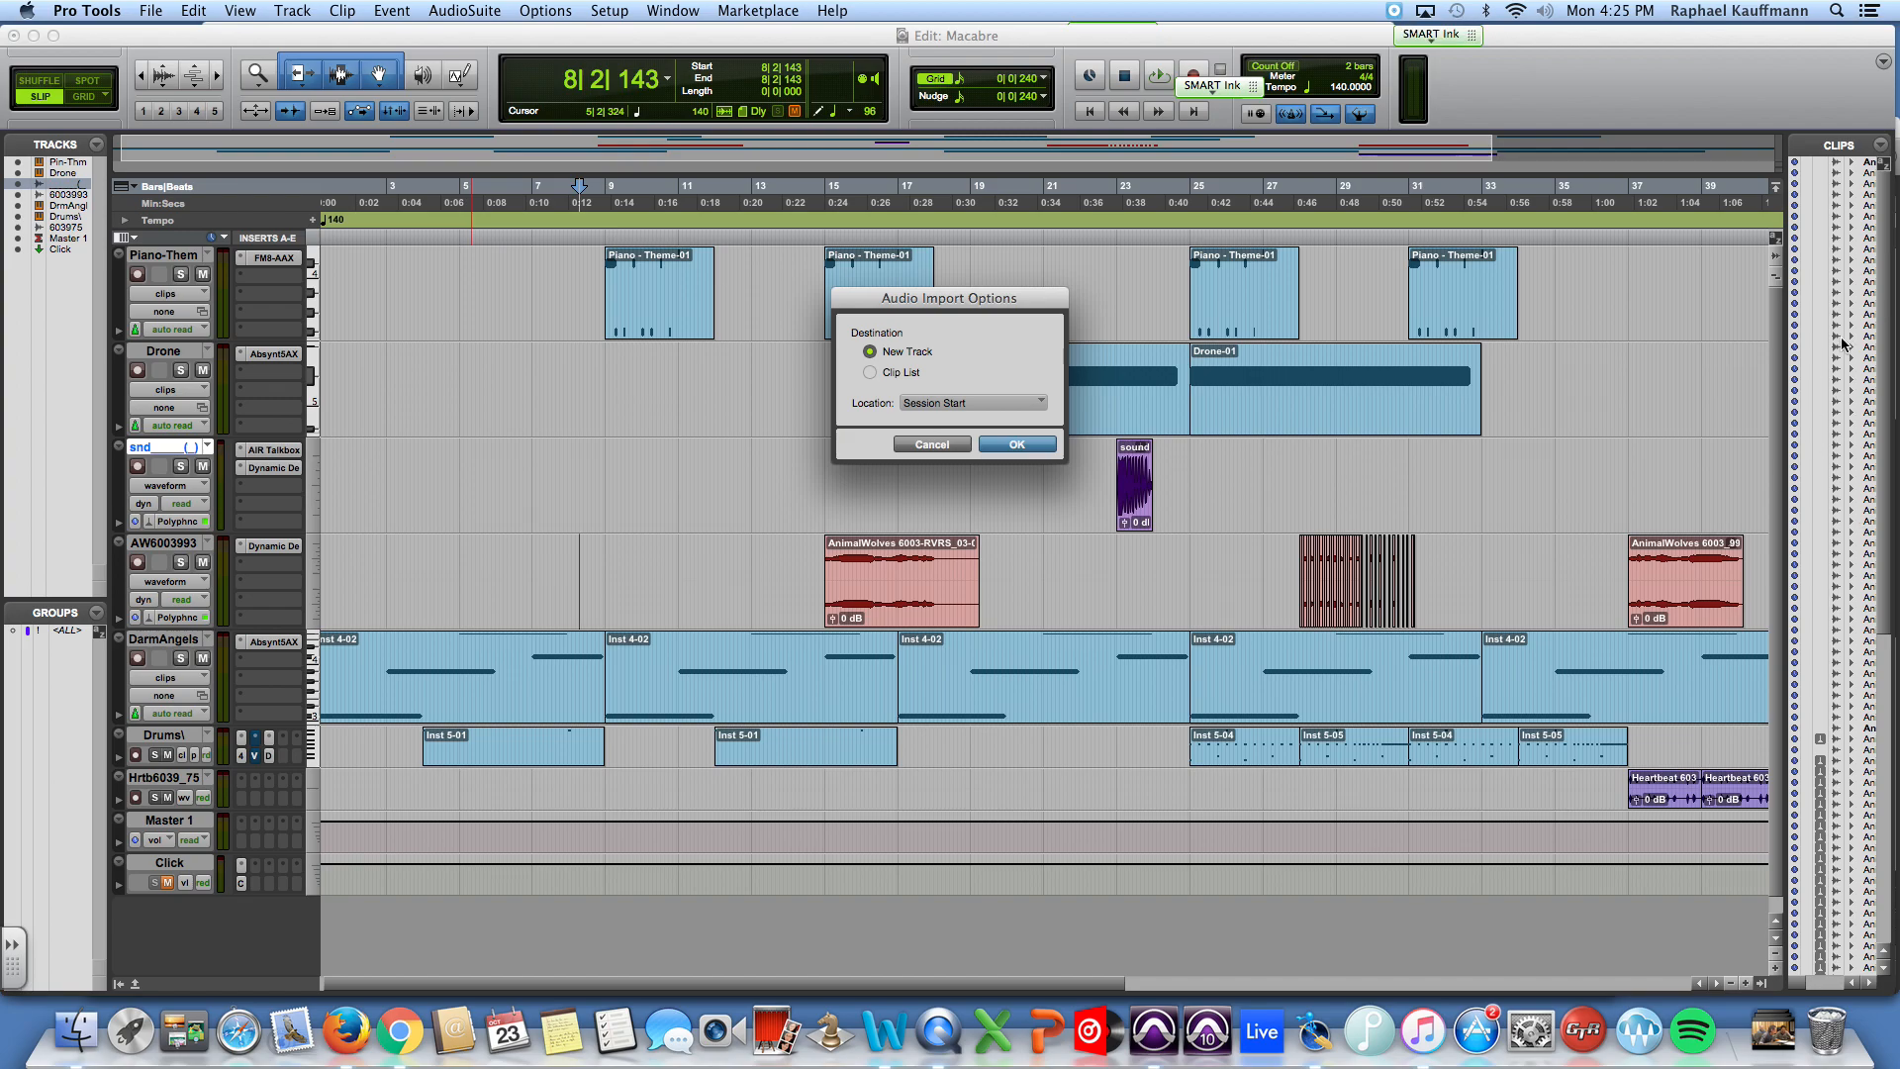
{"action": "left_click", "coordinate": [1014, 444]}
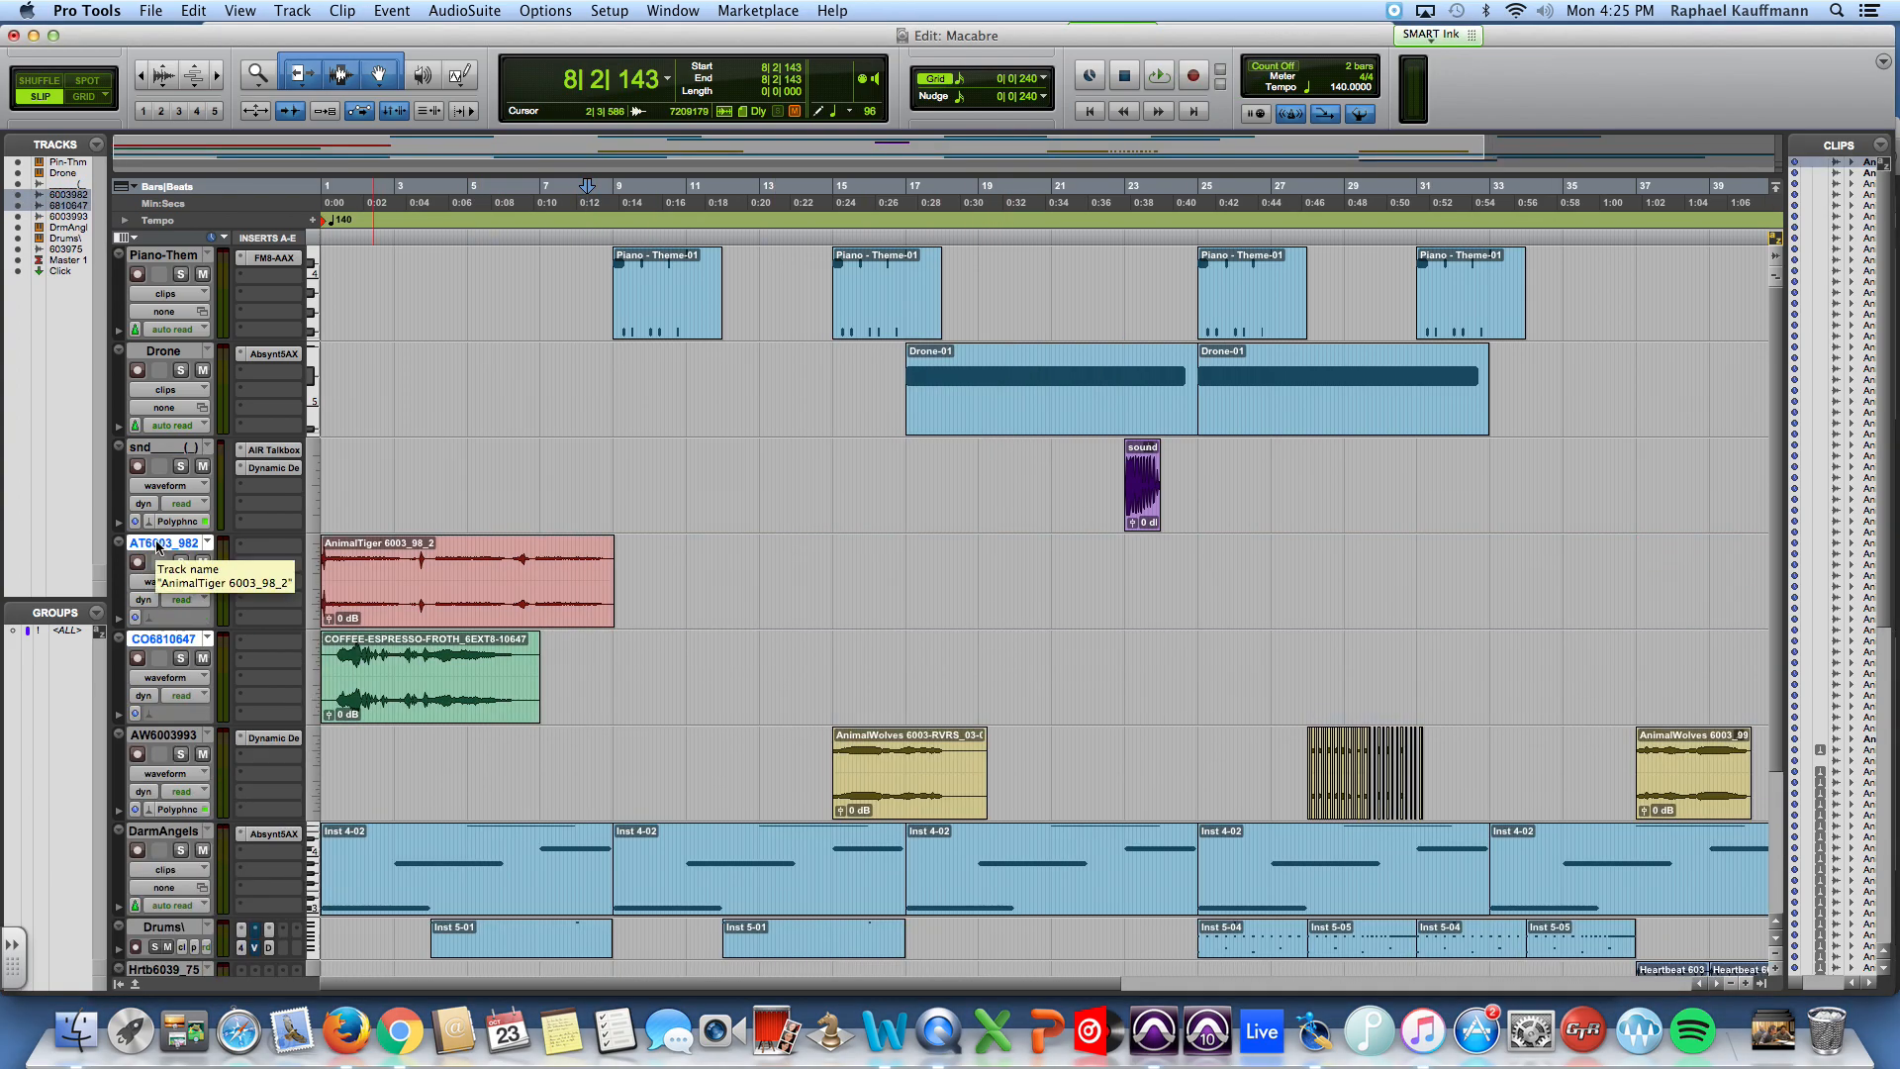
Step: Rename the AnimalTiger track as Tiger and the coffee froth track as Espresso
{"action": "double_click", "coordinate": [157, 545]}
{"action": "type", "text": "Tiger"}
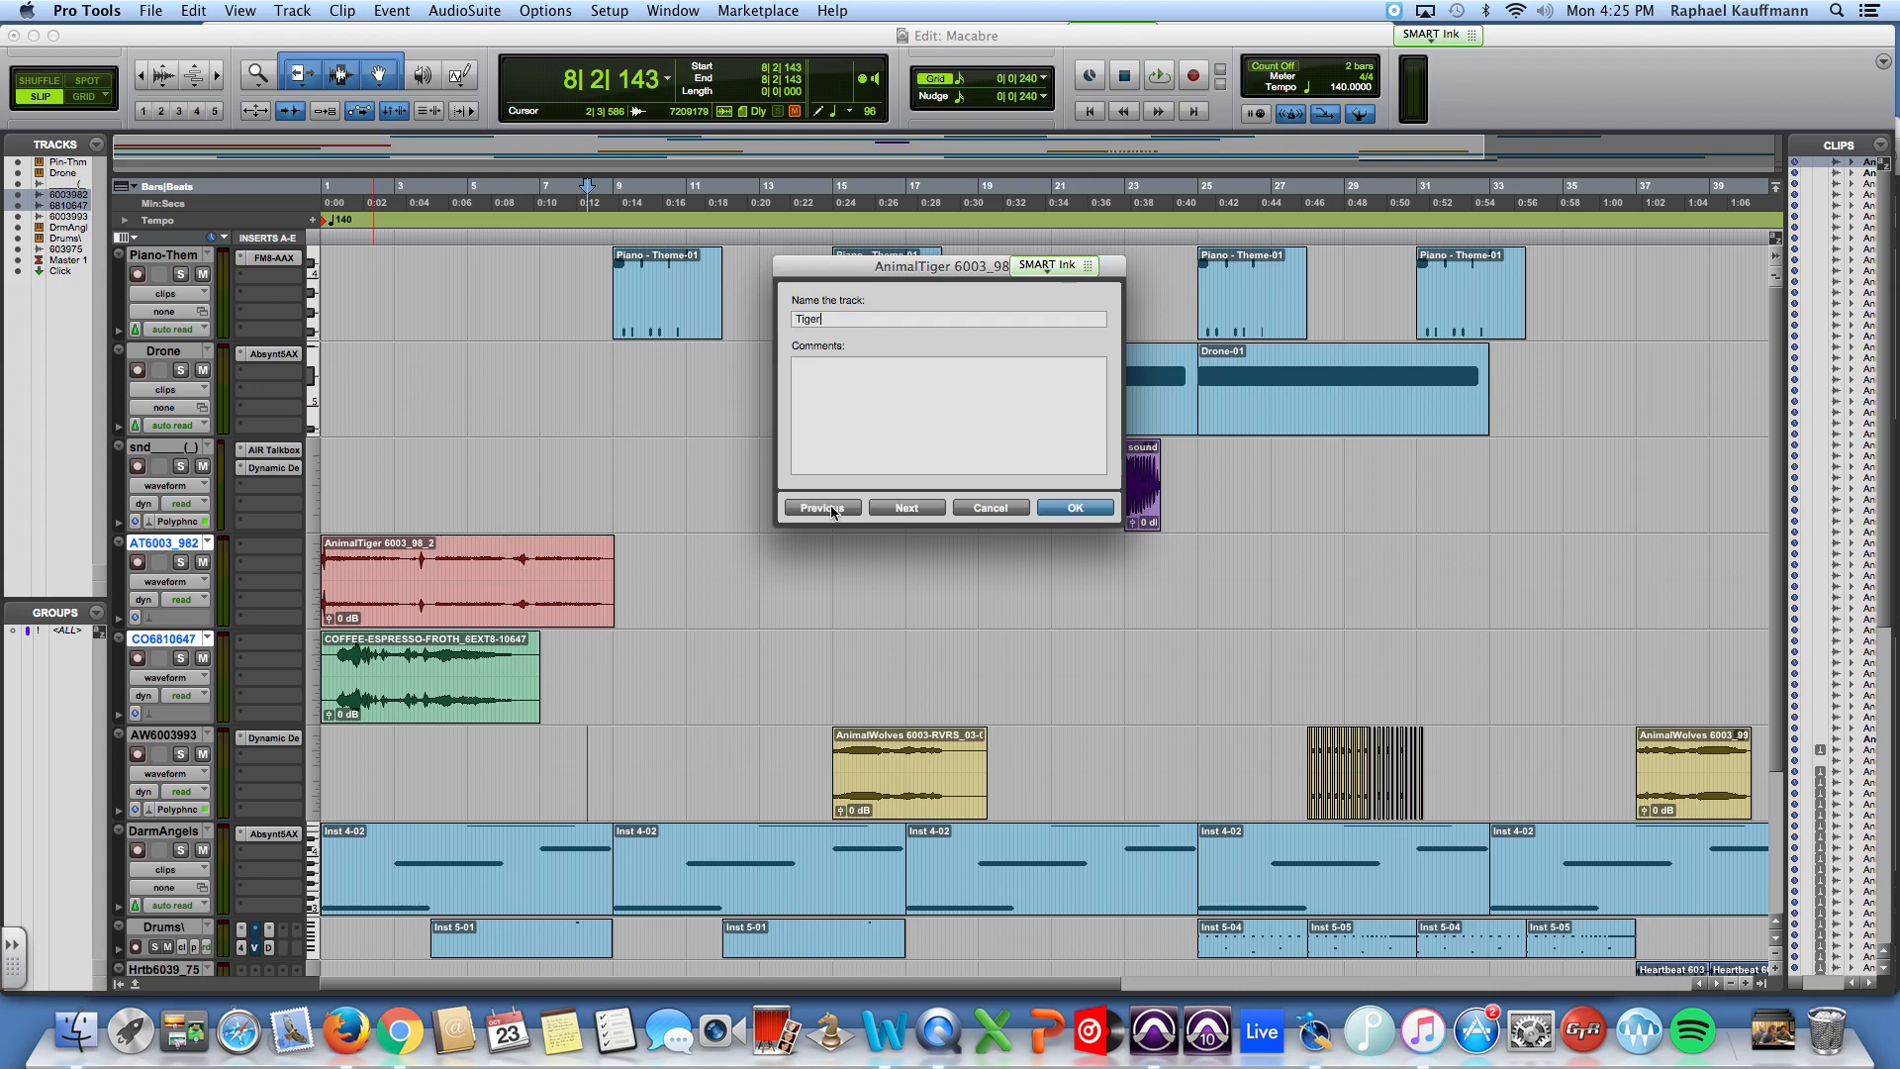
{"action": "left_click", "coordinate": [896, 508]}
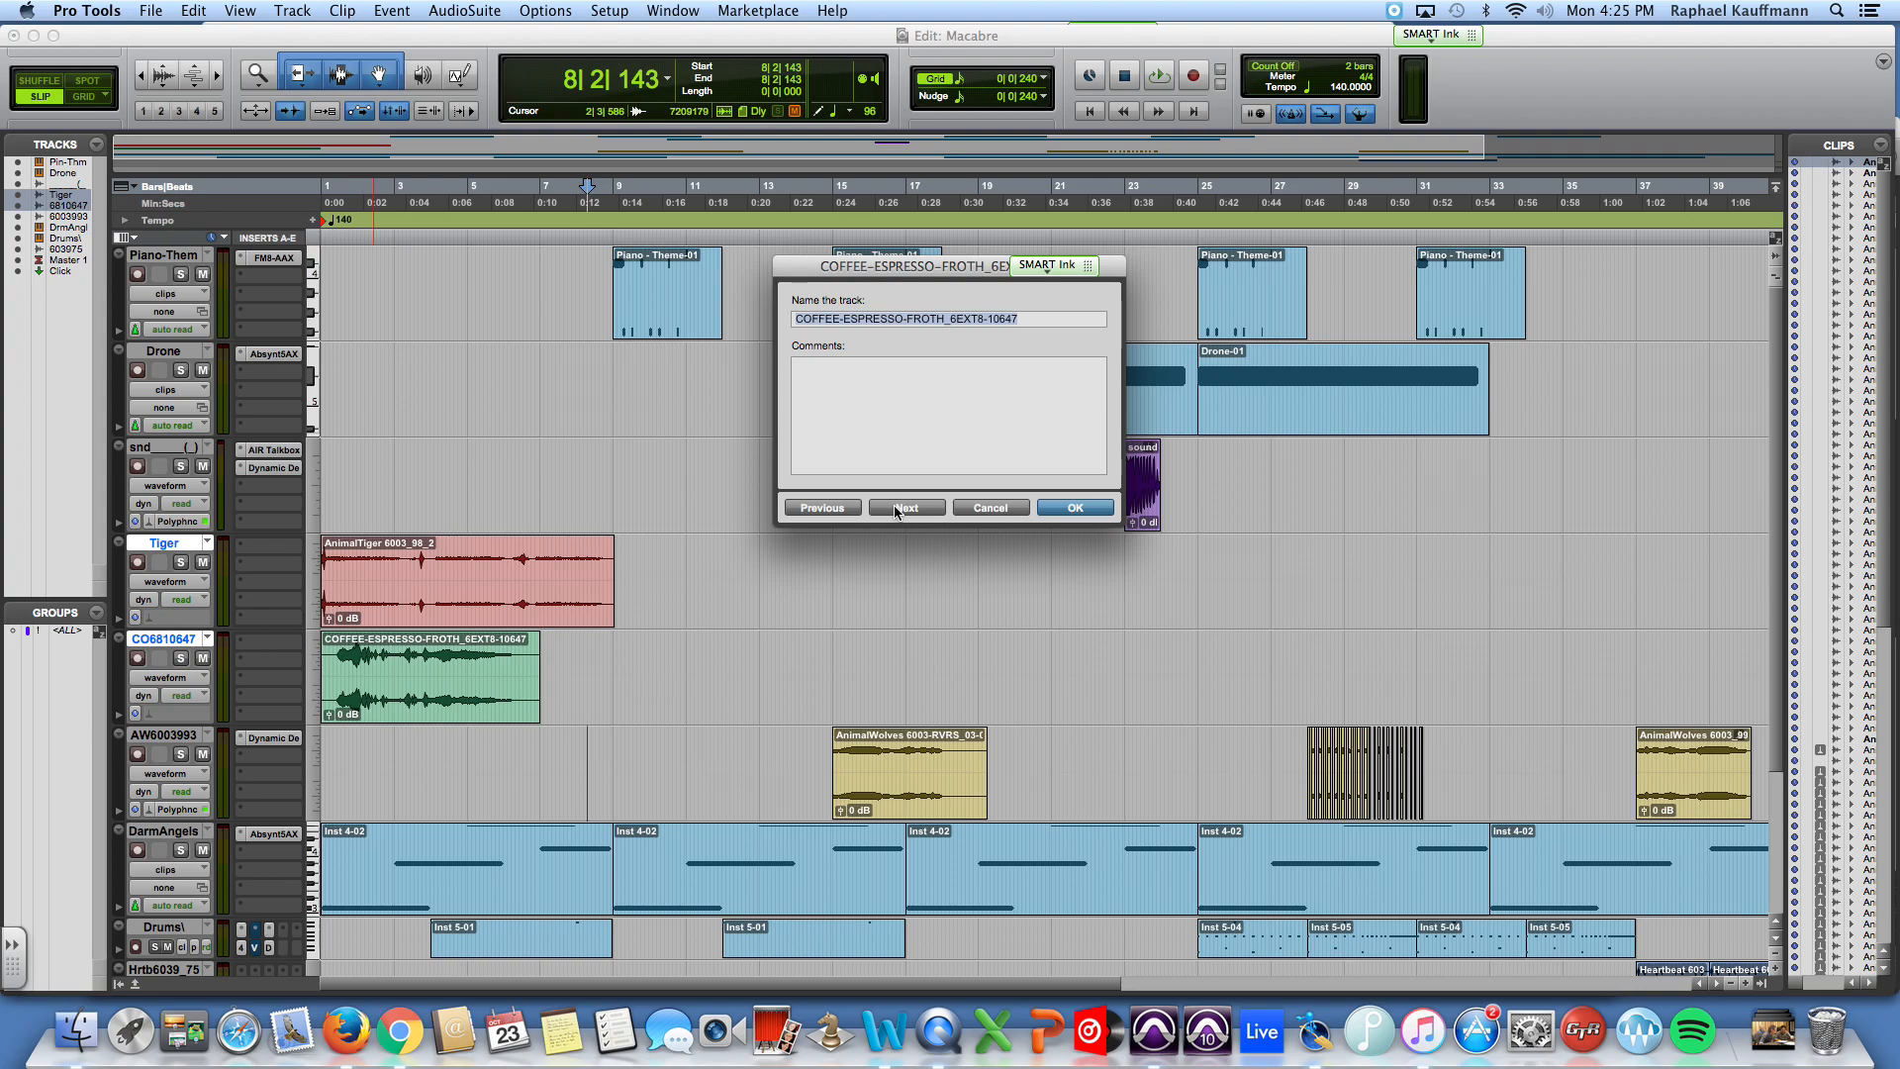
{"action": "type", "text": "E"}
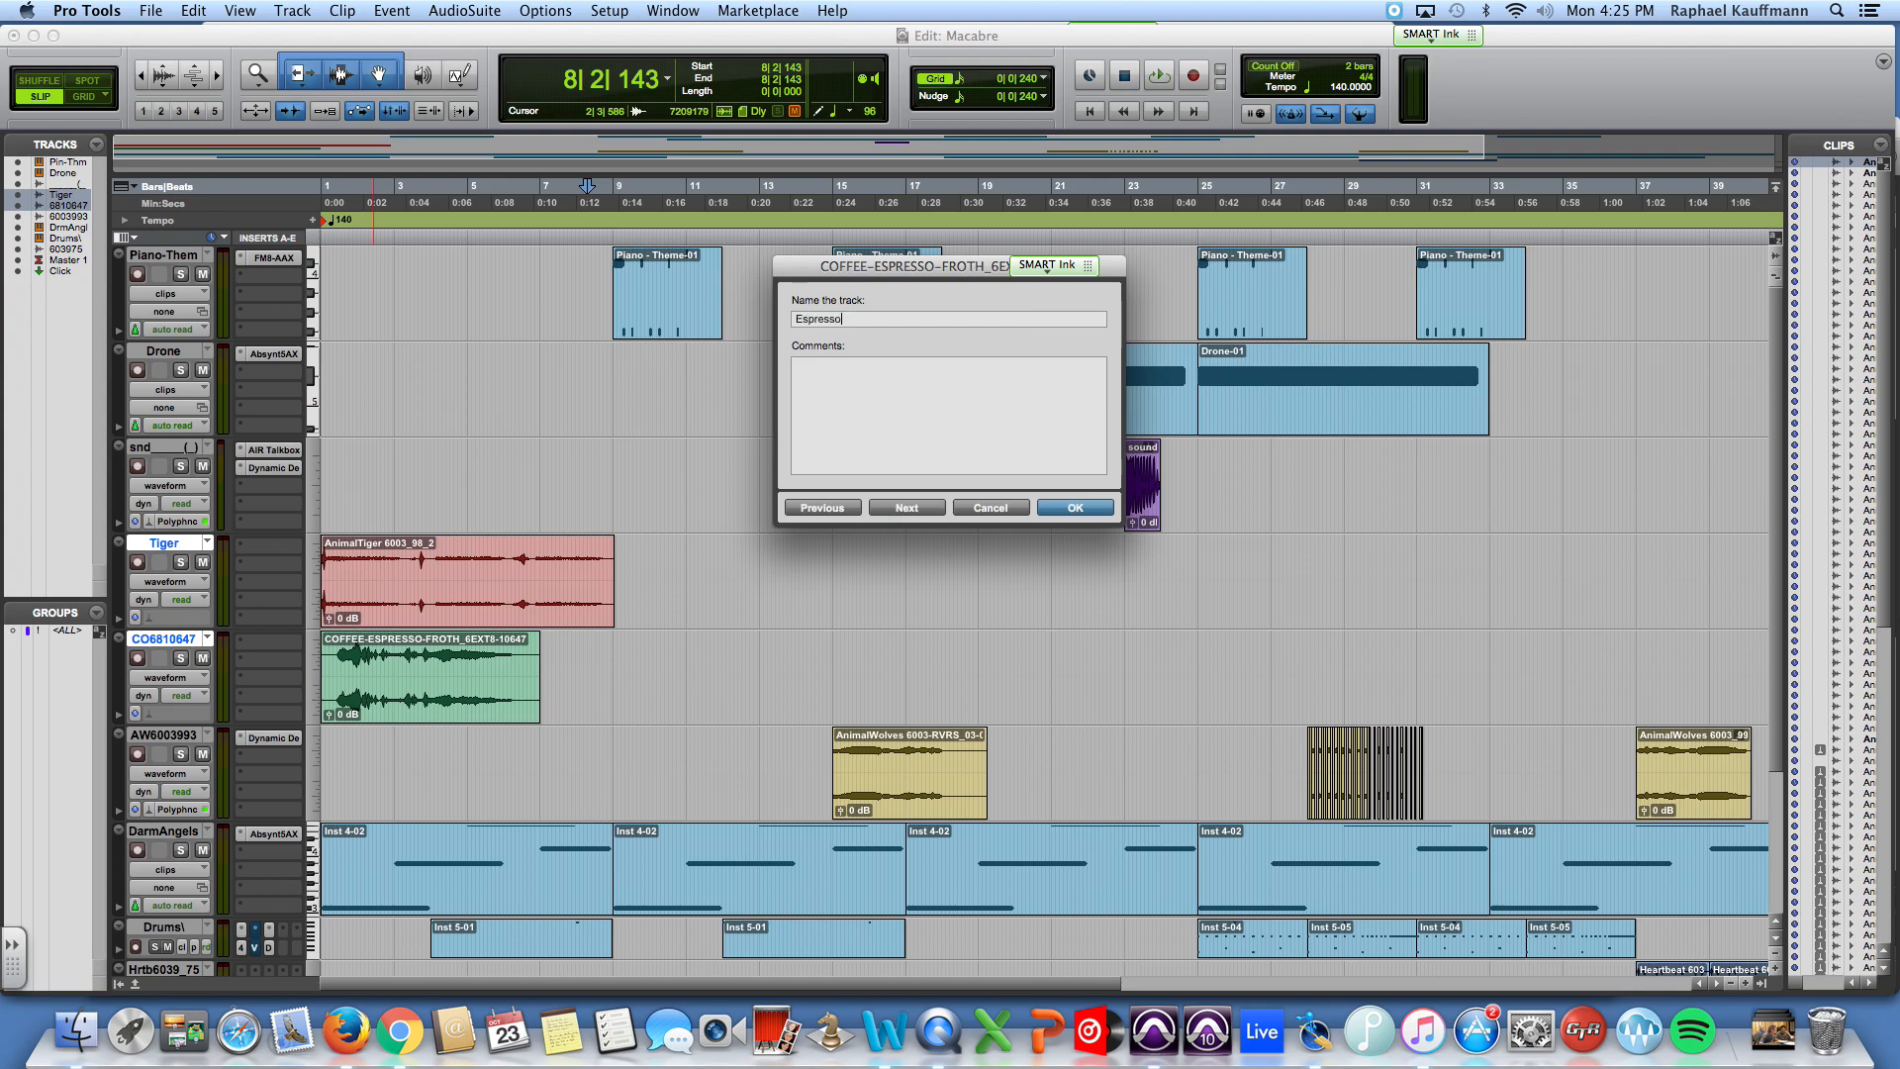
{"action": "type", "text": "spresso"}
{"action": "left_click", "coordinate": [1084, 507]}
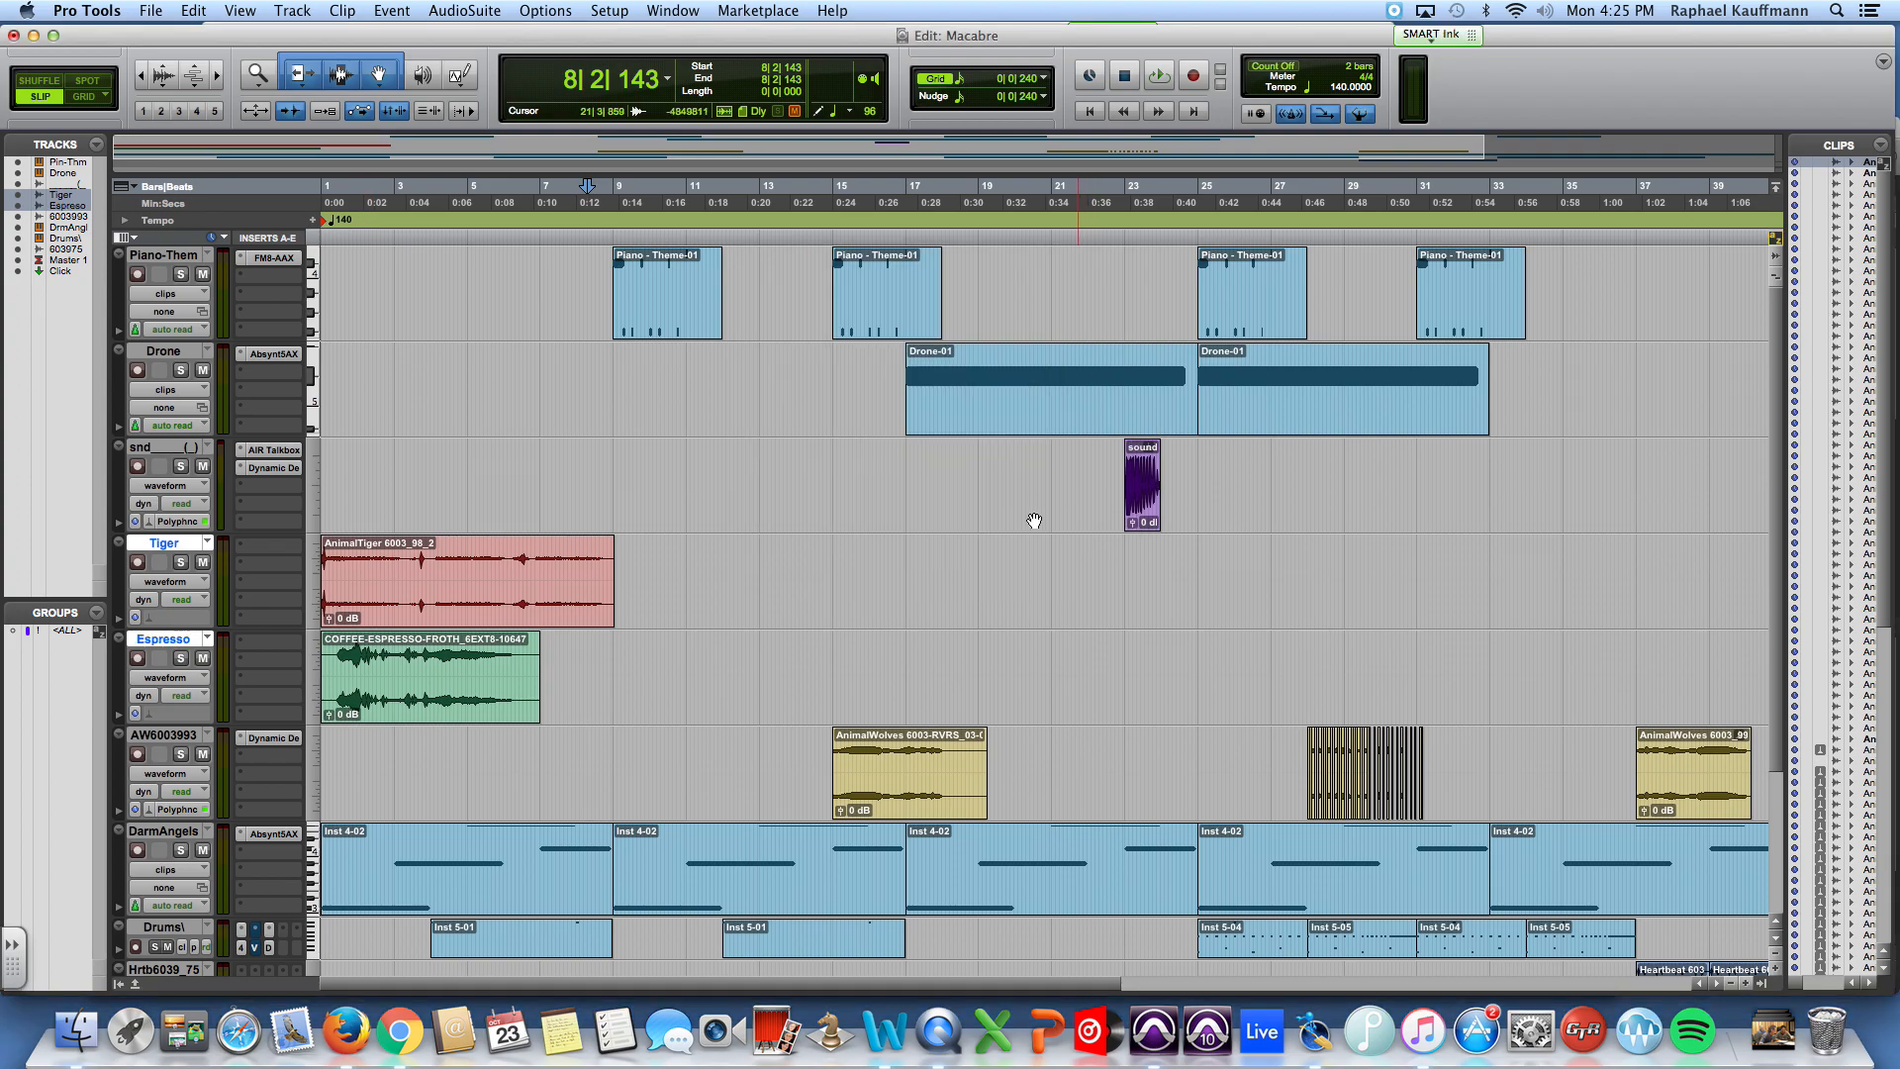
Step: Return to the session start, audition the Tiger track in solo, and take it out of solo
{"action": "key", "text": "Return"}
{"action": "left_click", "coordinate": [181, 562]}
{"action": "key", "text": "space"}
Step: Move the AnimalTiger clip to start at about bar 15, and play the session from just before it
{"action": "key", "text": "space"}
{"action": "left_click", "coordinate": [181, 562]}
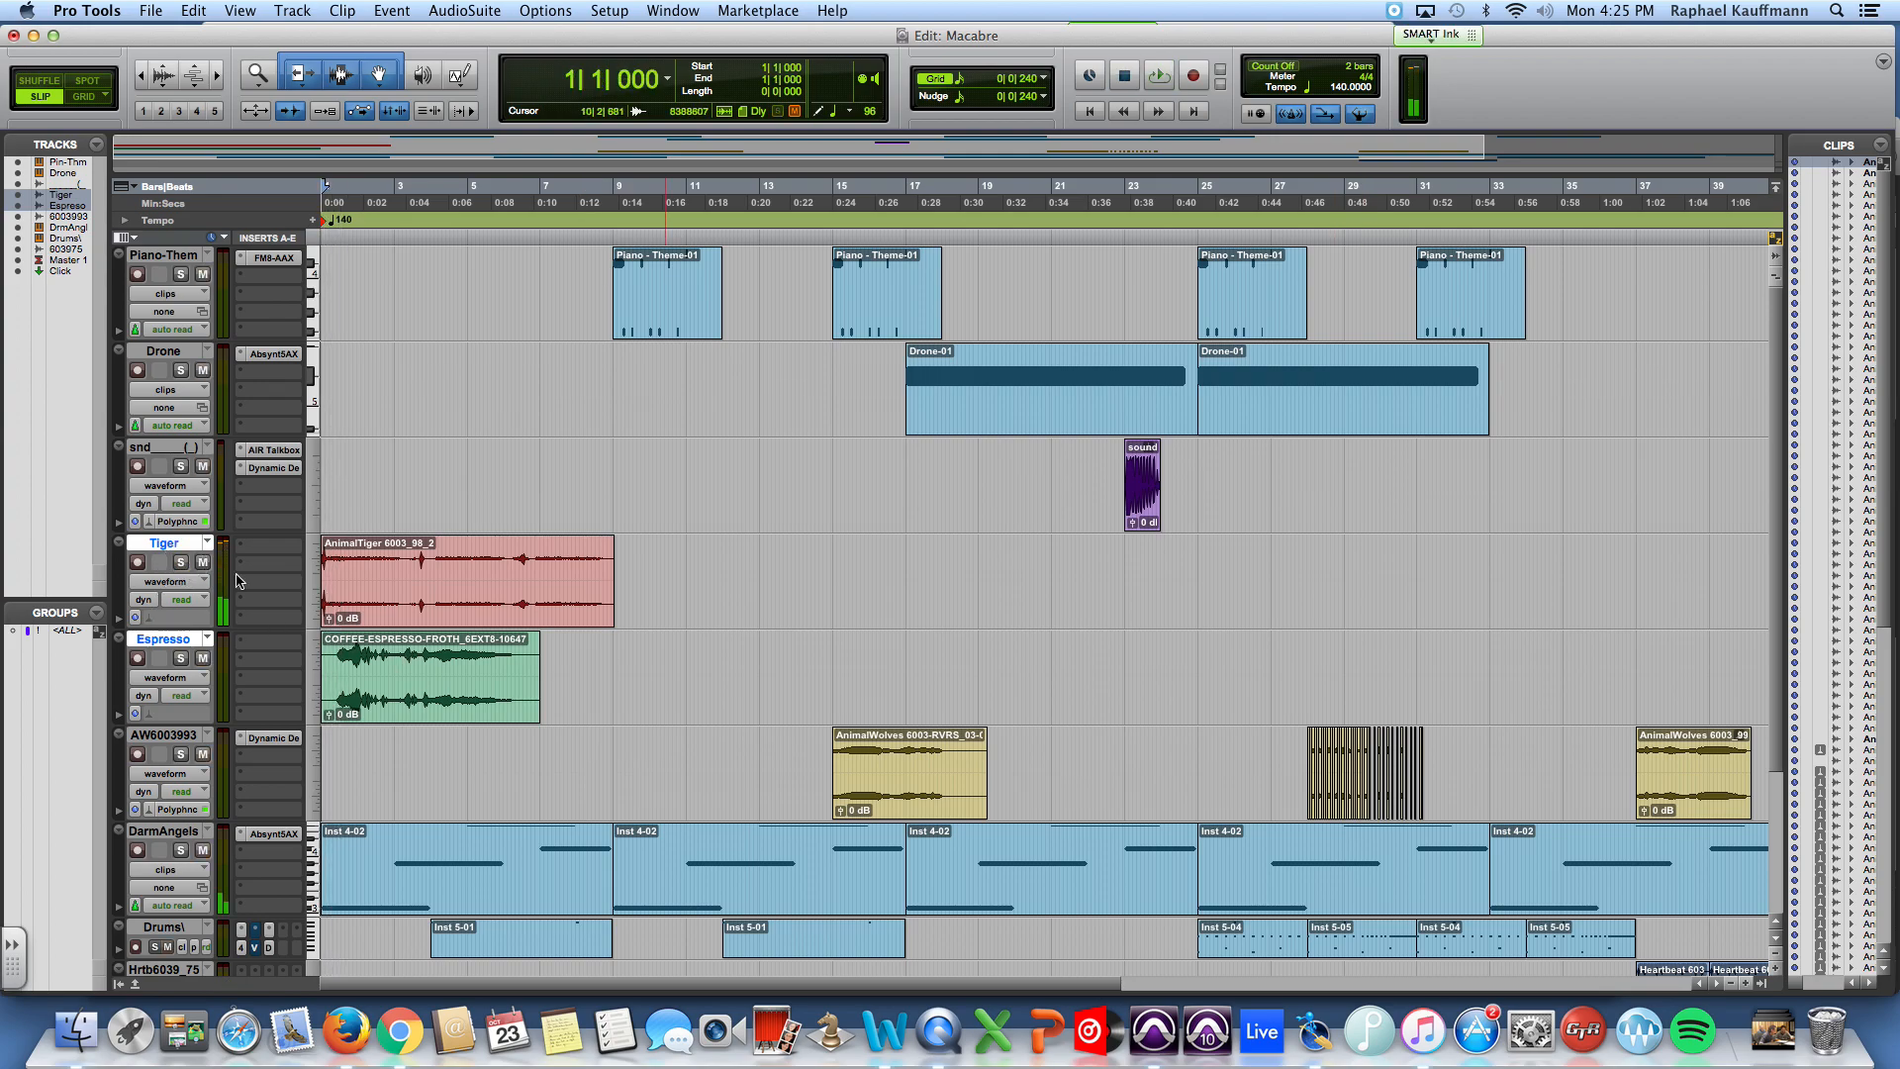
{"action": "left_click_drag", "start_coordinate": [428, 608], "coordinate": [923, 572]}
{"action": "left_click", "coordinate": [811, 550]}
{"action": "key", "text": "space"}
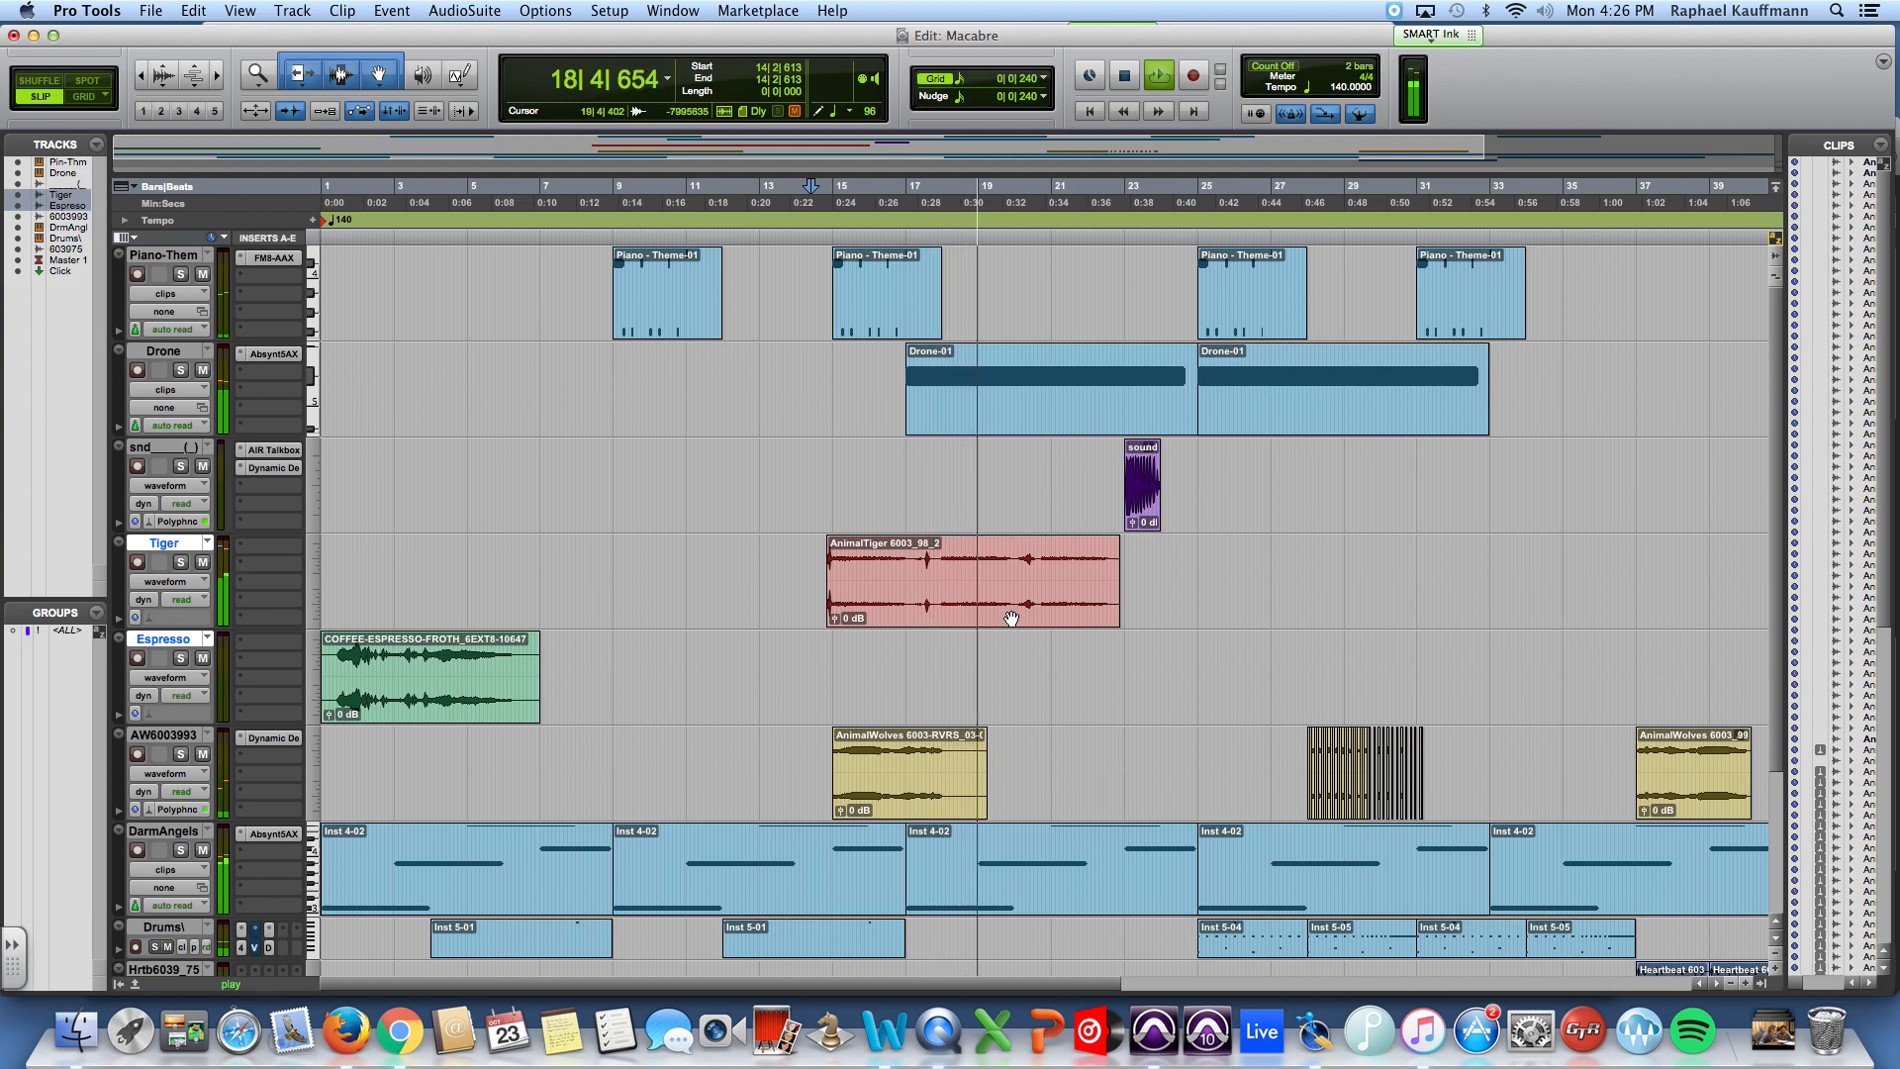
Step: Open the Elastic Properties of the evil laugh clip and set its pitch shift to 2 semitones
{"action": "left_click", "coordinate": [1144, 508]}
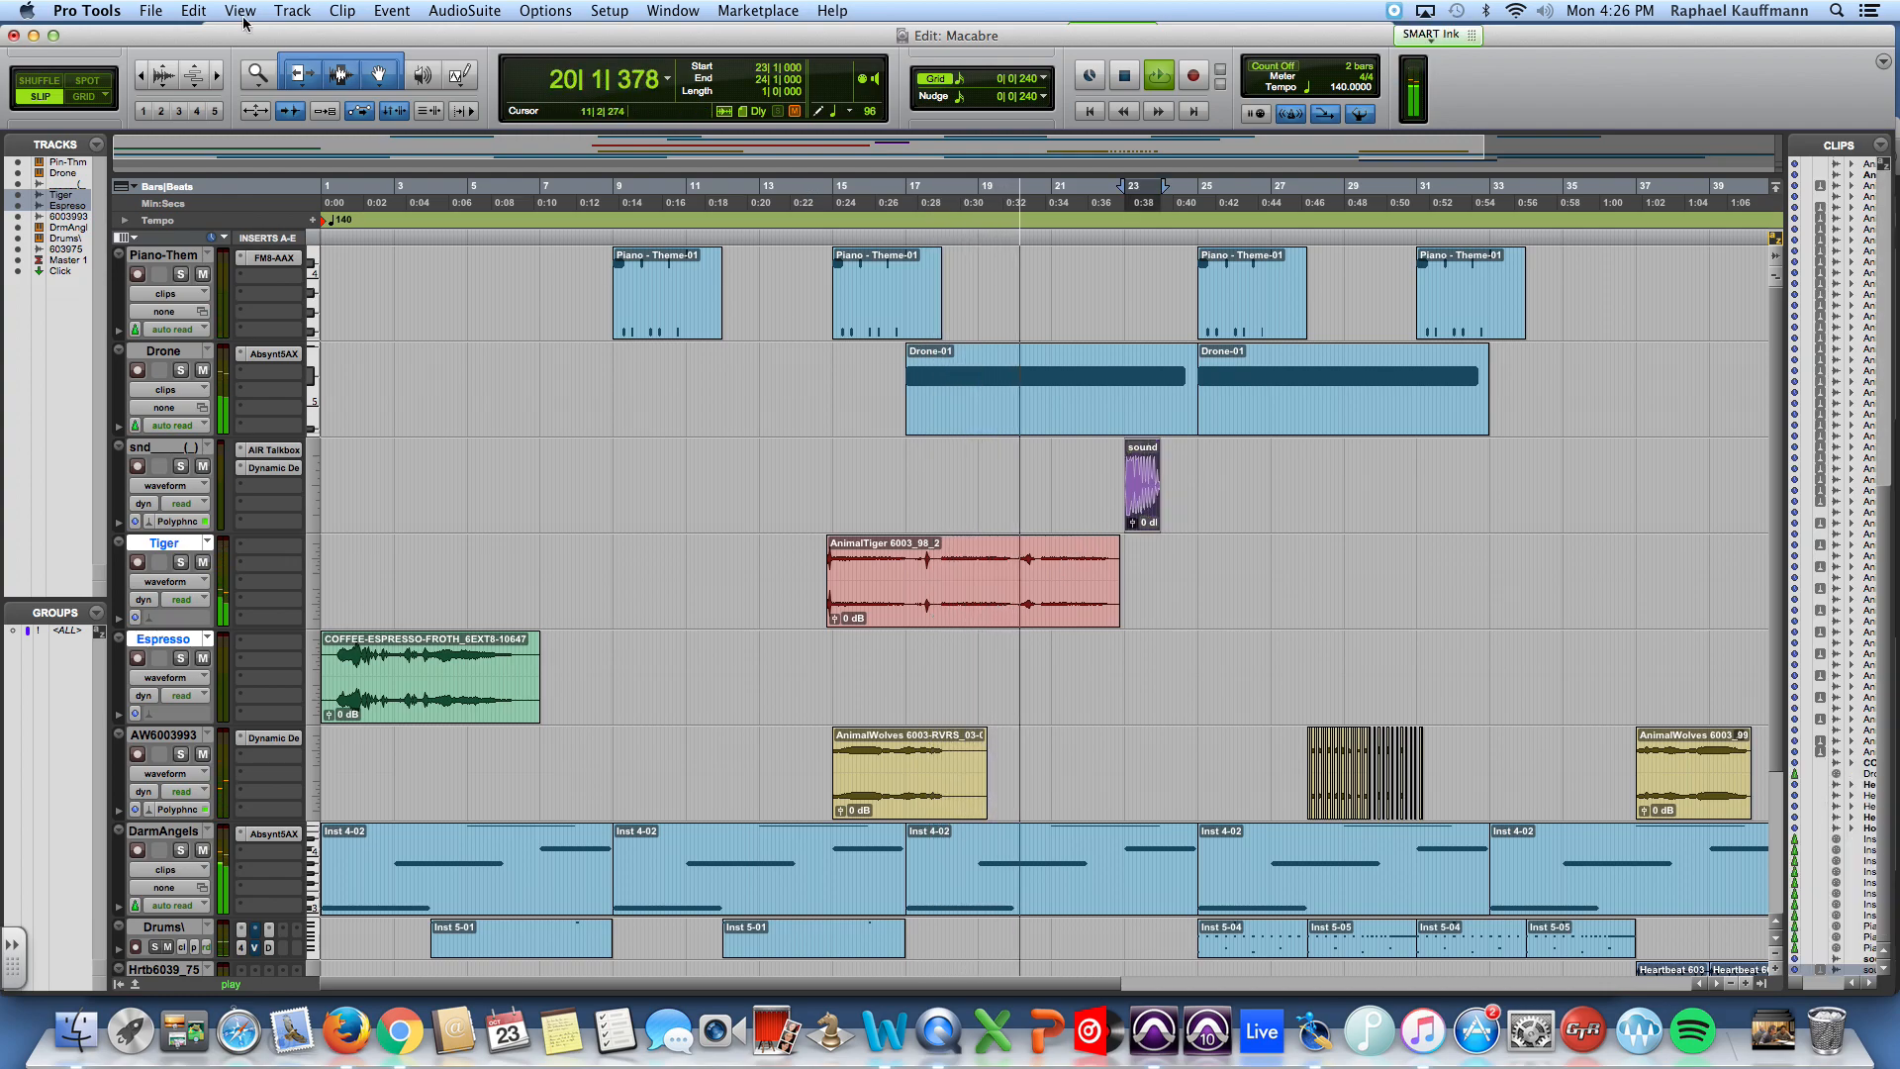
{"action": "left_click", "coordinate": [343, 10]}
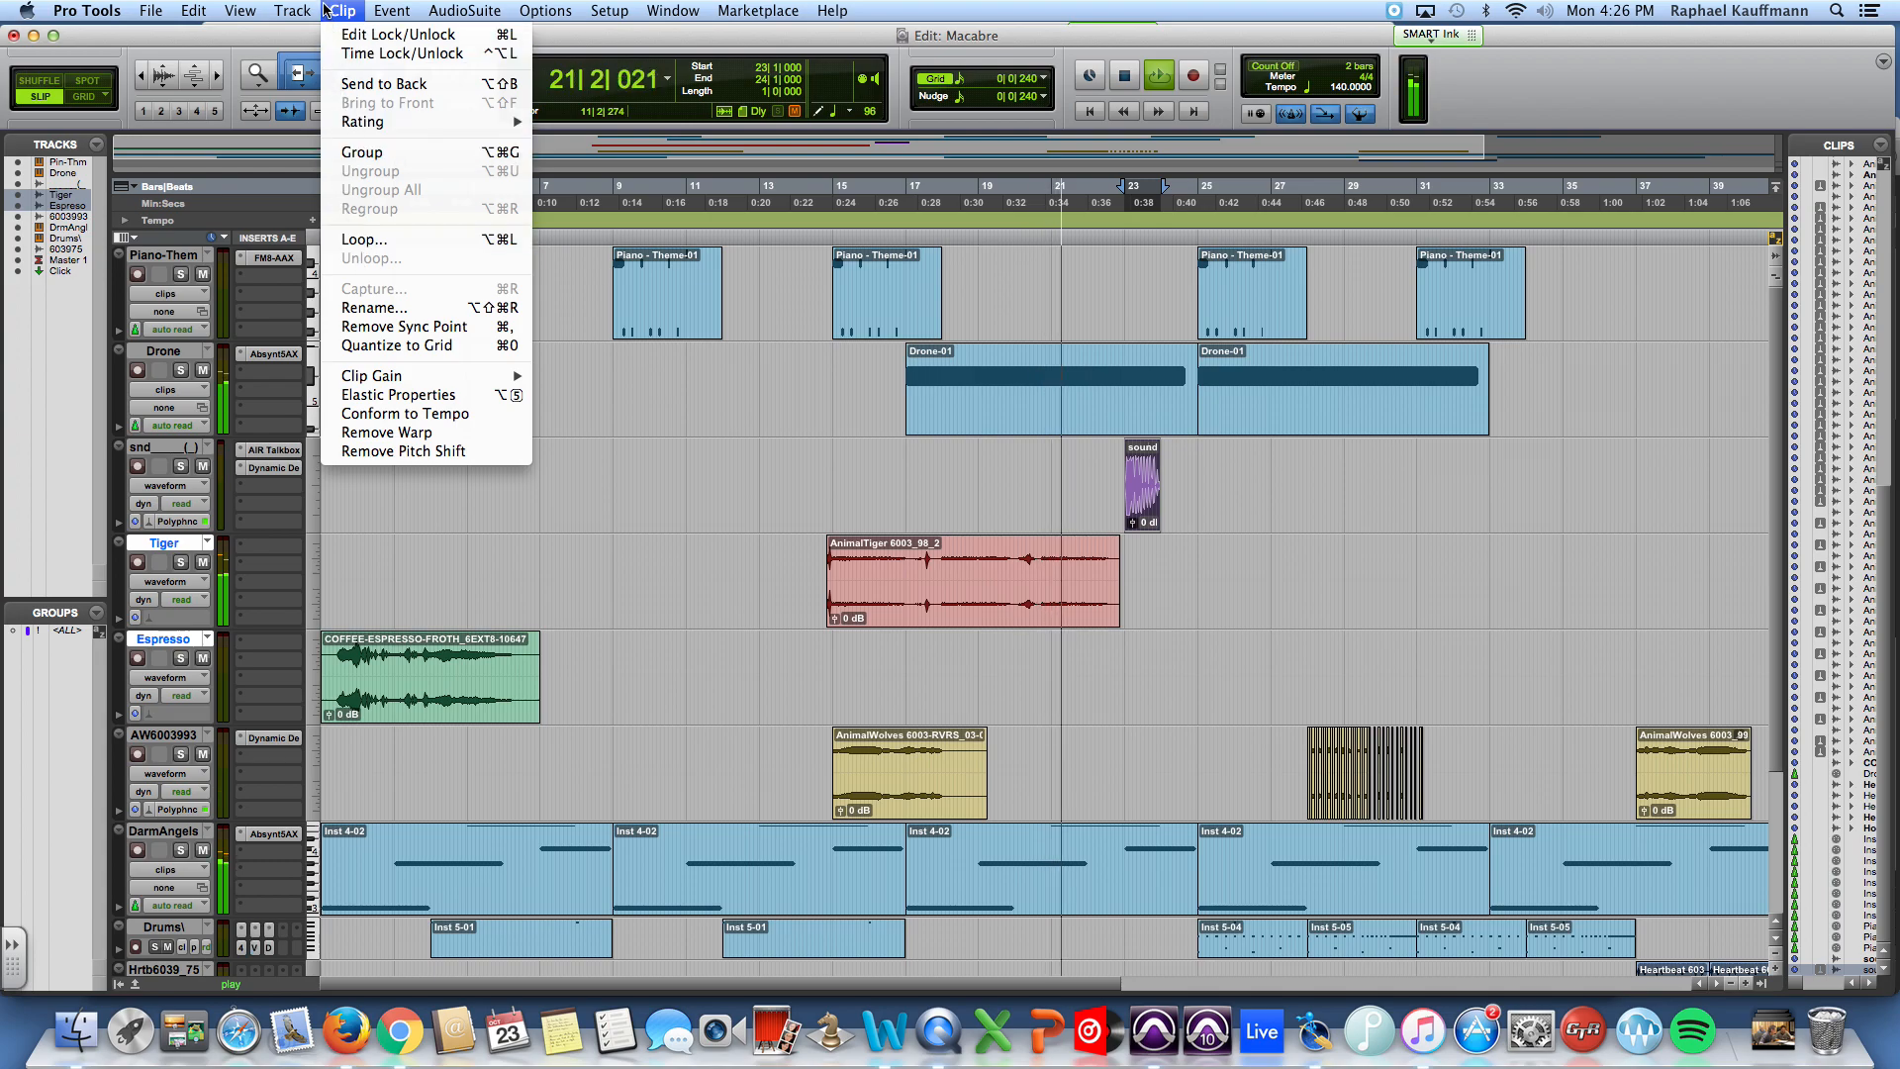
{"action": "left_click", "coordinate": [396, 395]}
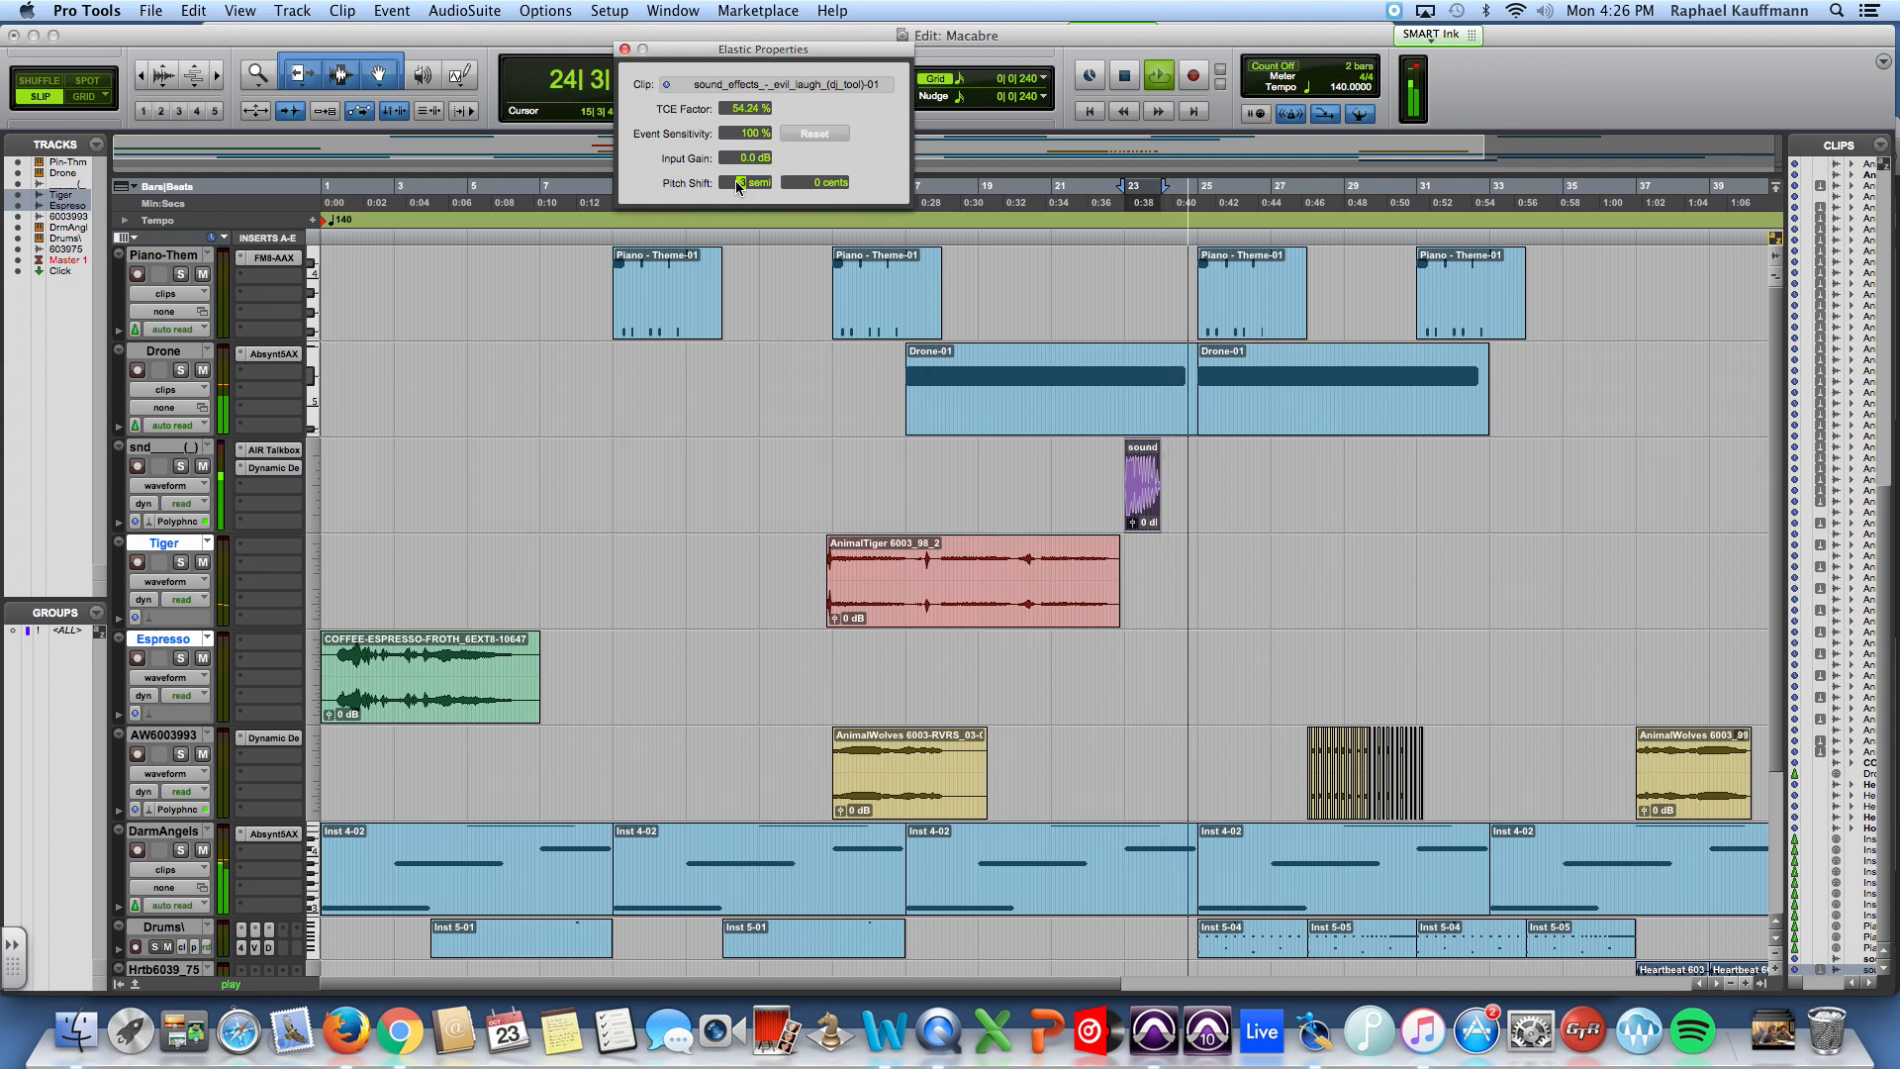
{"action": "left_click", "coordinate": [1078, 467]}
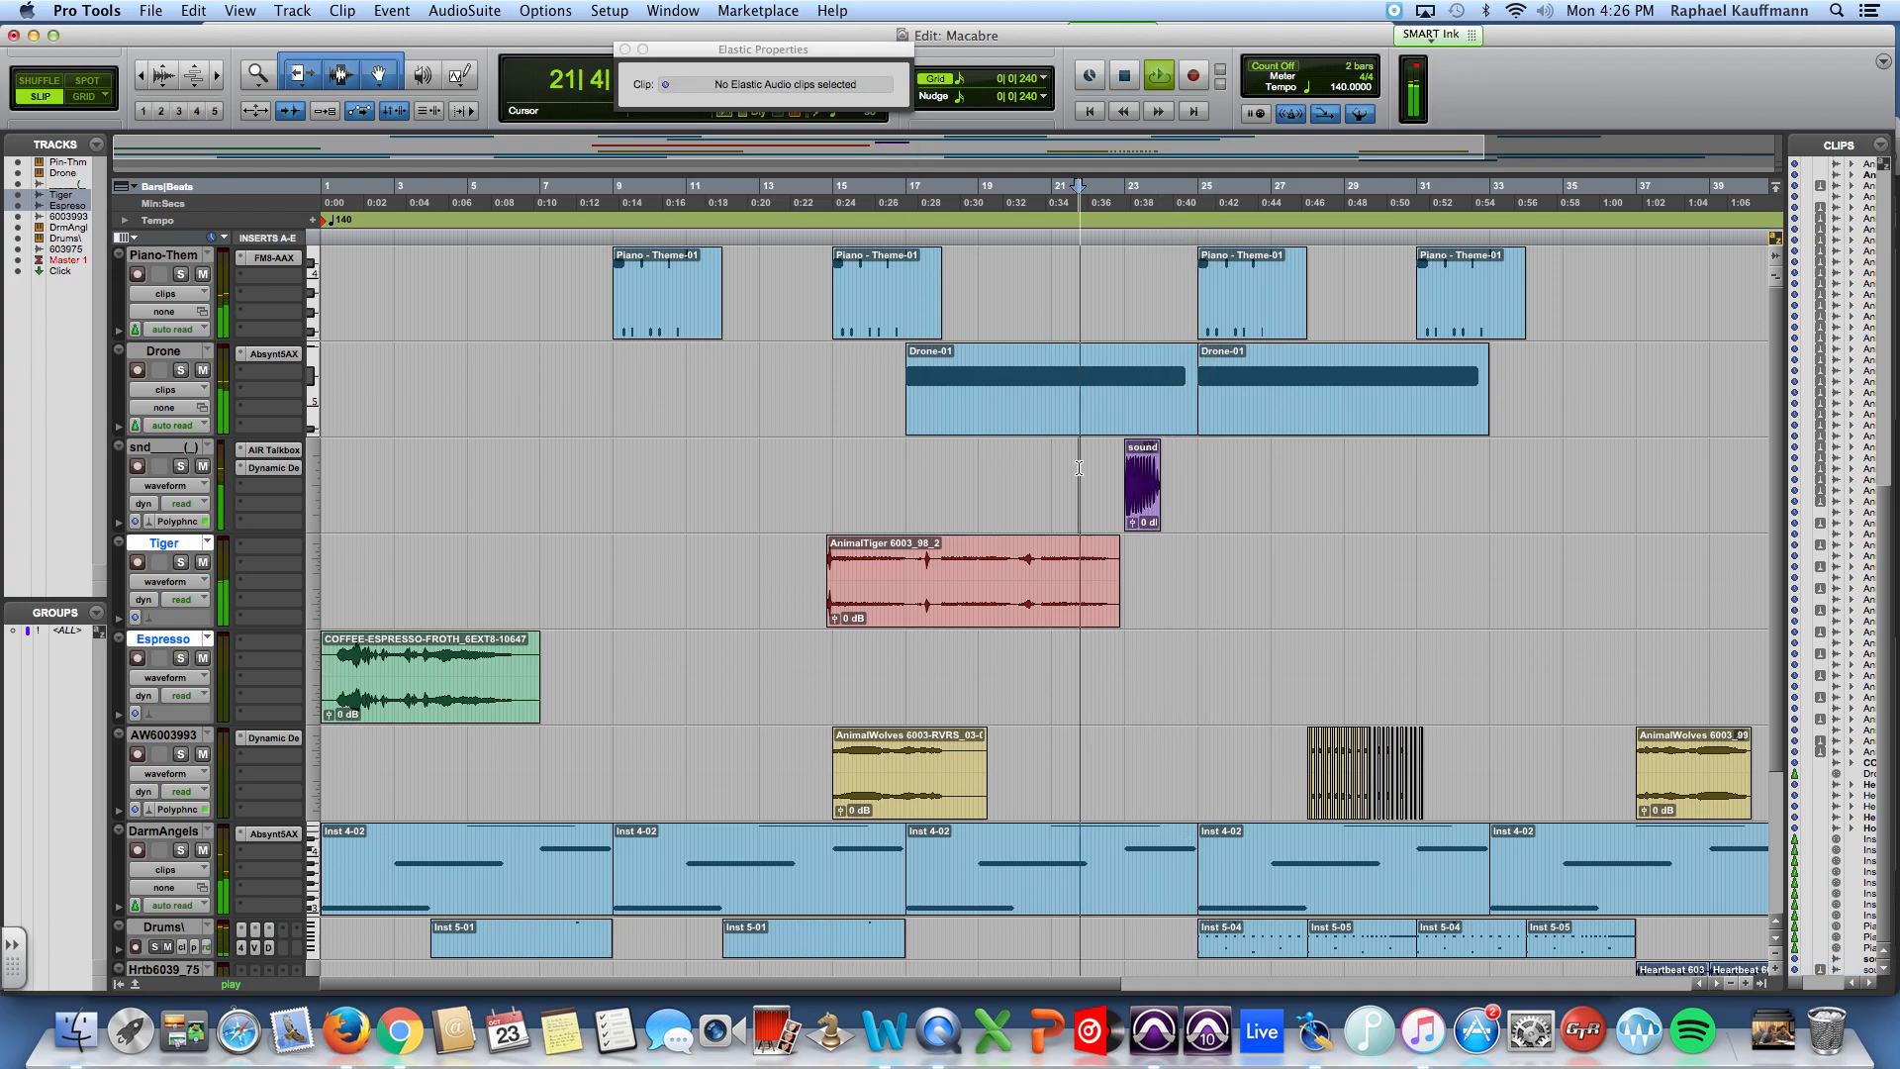
{"action": "left_click", "coordinate": [1136, 510]}
{"action": "left_click", "coordinate": [746, 181]}
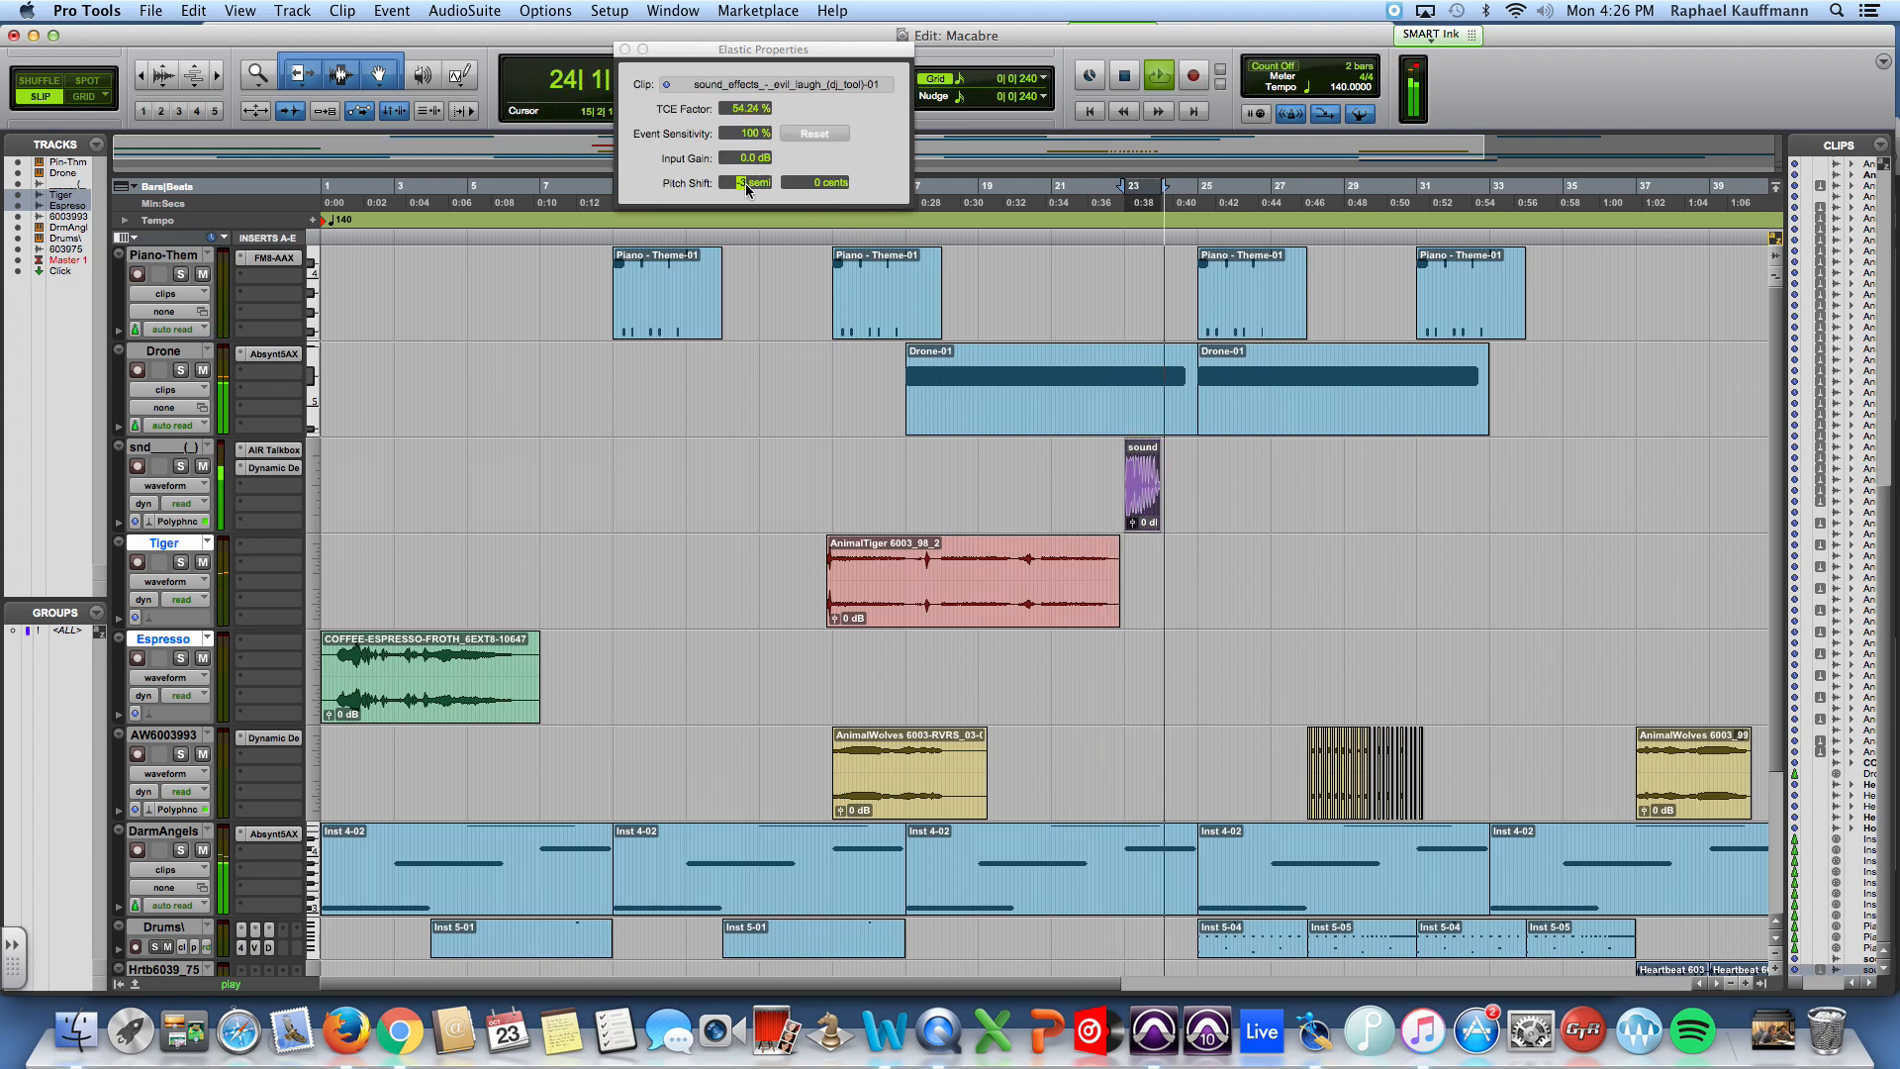
{"action": "type", "text": "2"}
Step: Play the session from shortly before the evil laugh clip to hear it in context
{"action": "key", "text": "space"}
{"action": "left_click", "coordinate": [1060, 472]}
{"action": "key", "text": "space"}
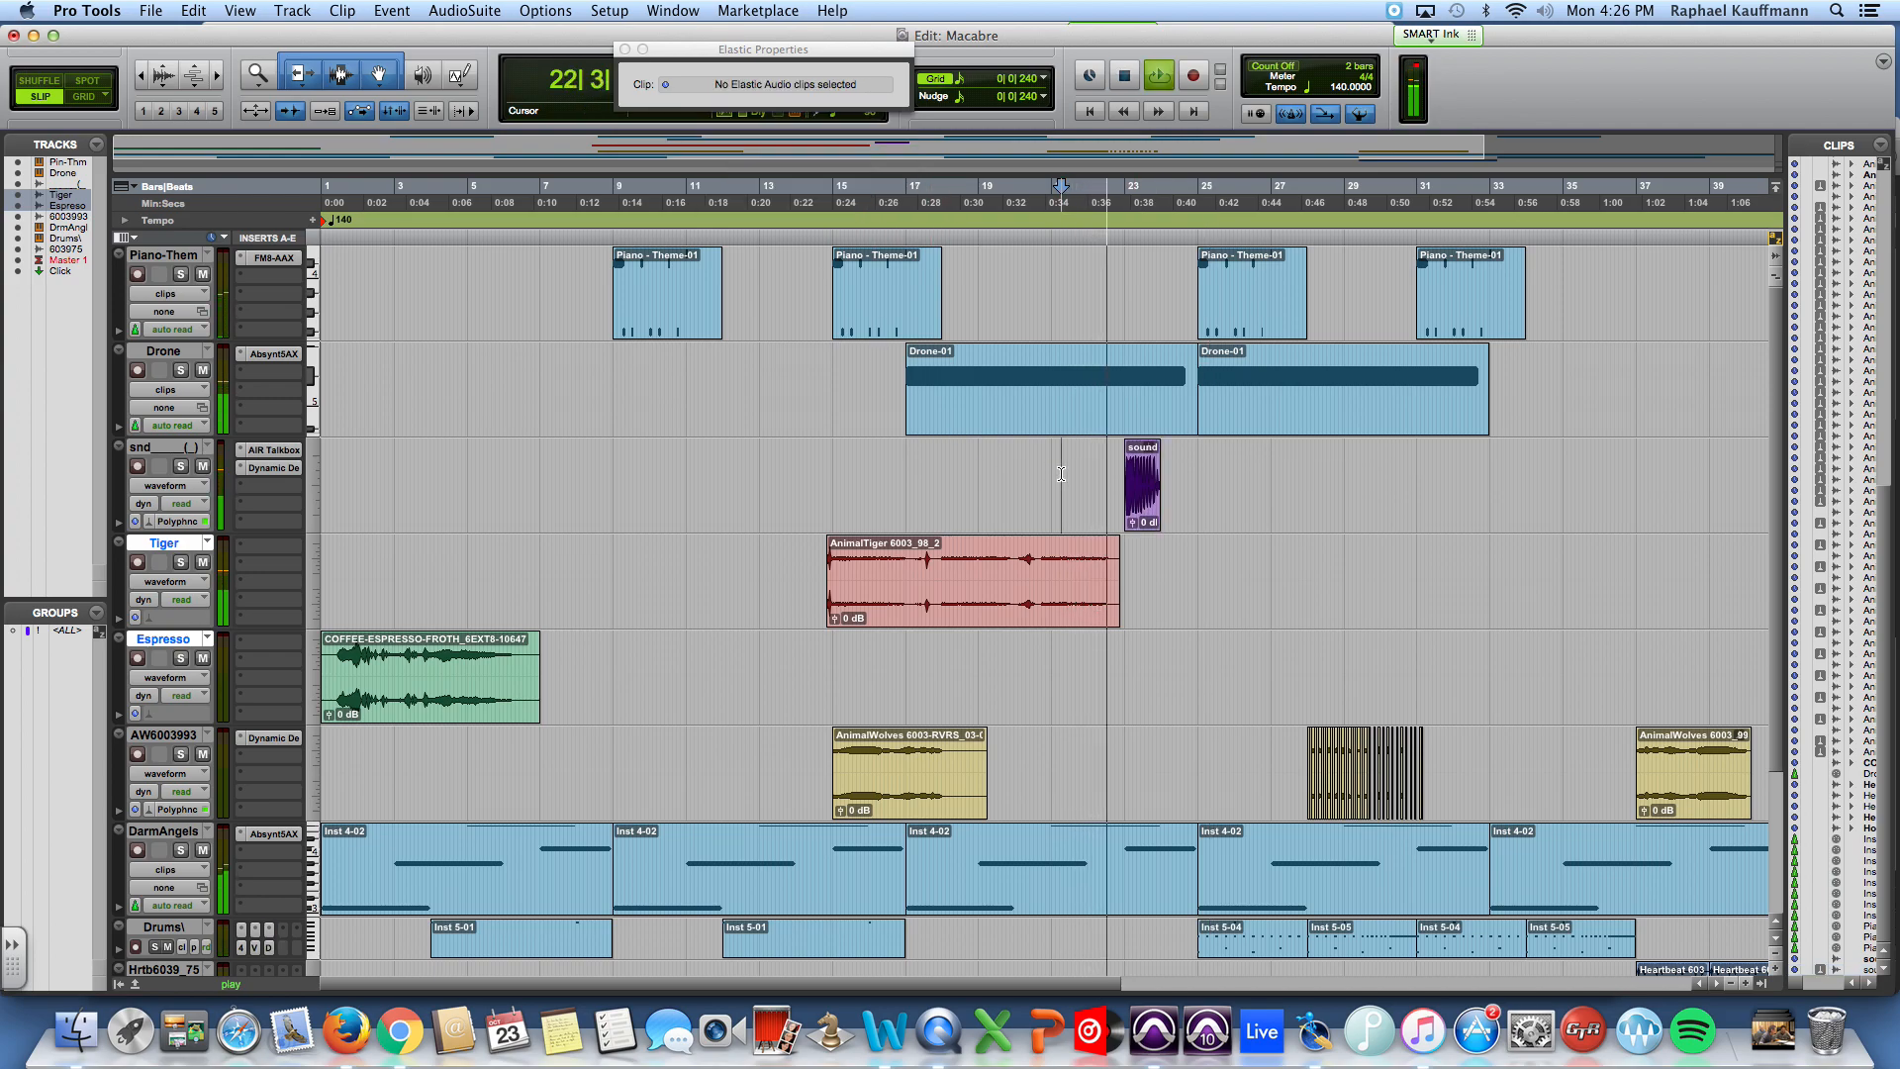
{"action": "key", "text": "space"}
Step: Move the espresso froth clip to about bar 24, right after the evil laugh clip, and trim its start slightly
{"action": "left_click_drag", "start_coordinate": [406, 704], "coordinate": [1027, 676]}
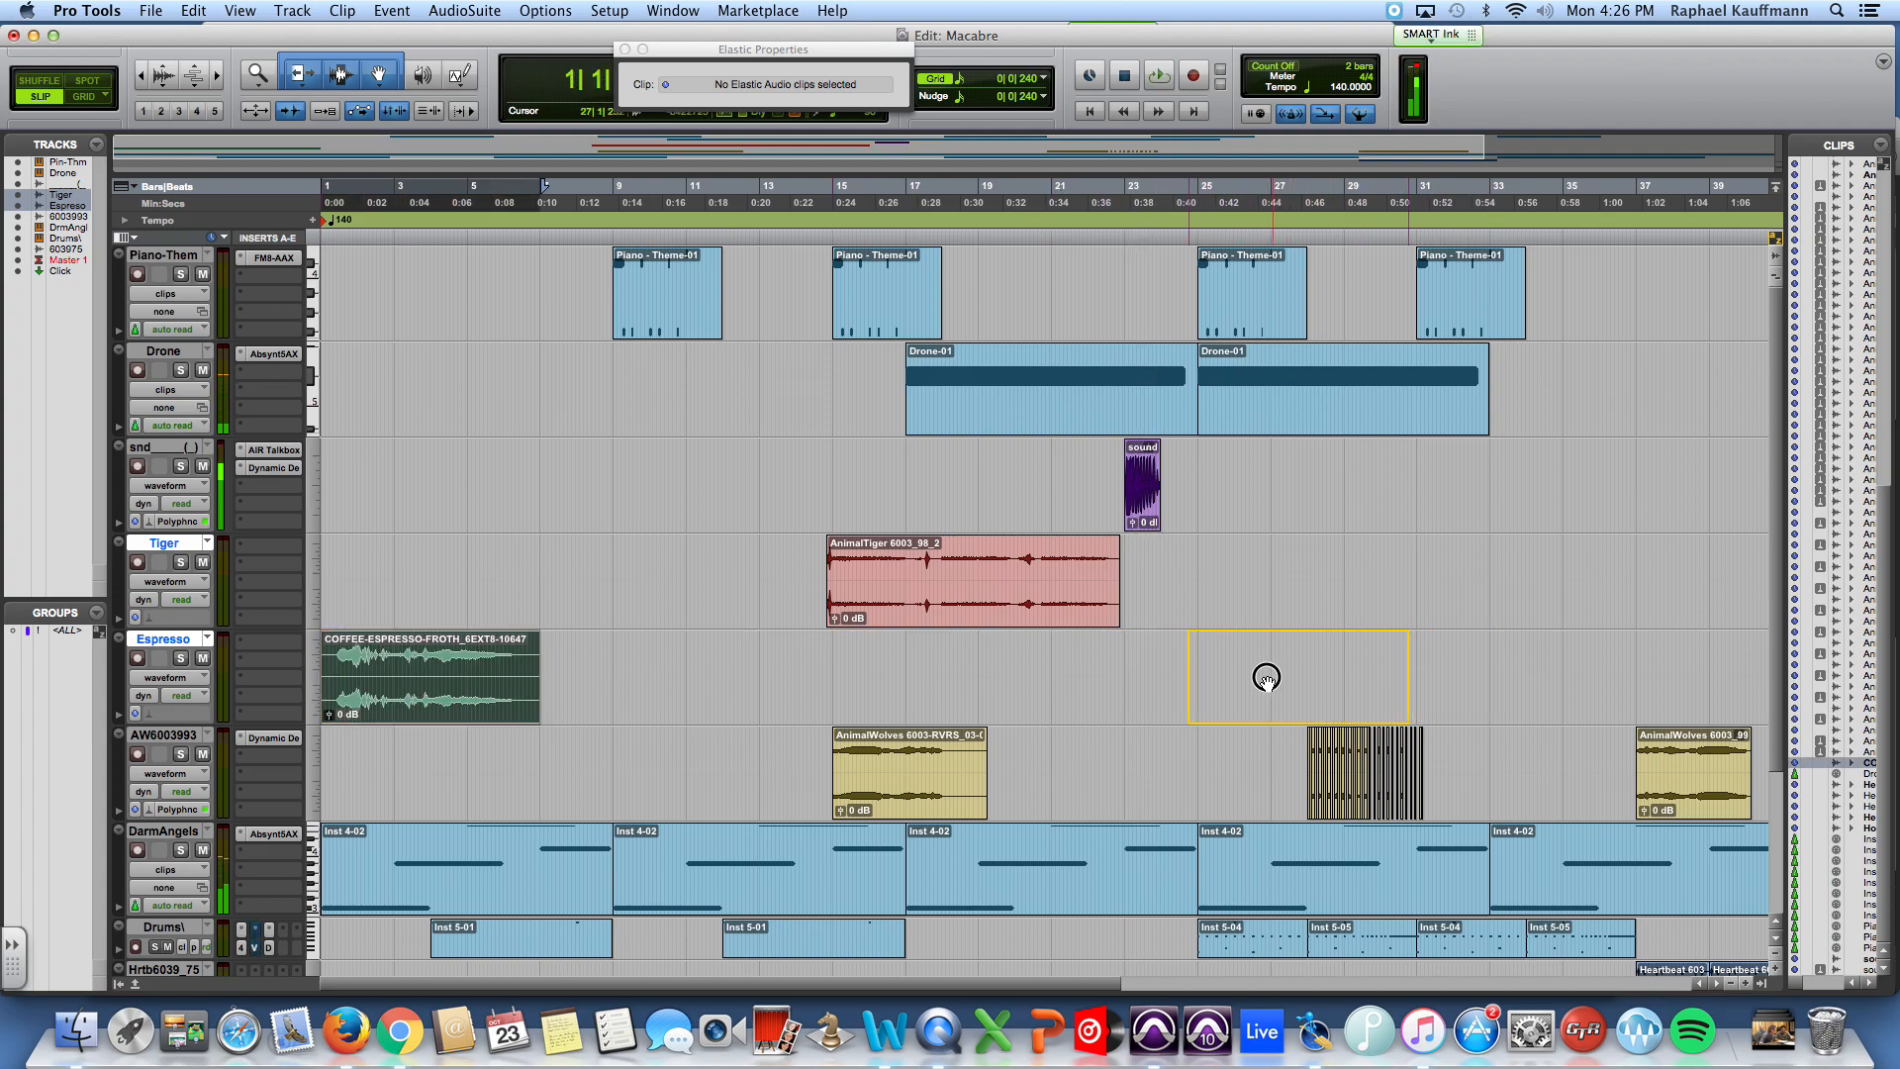
{"action": "left_click_drag", "start_coordinate": [1245, 678], "coordinate": [1245, 679]}
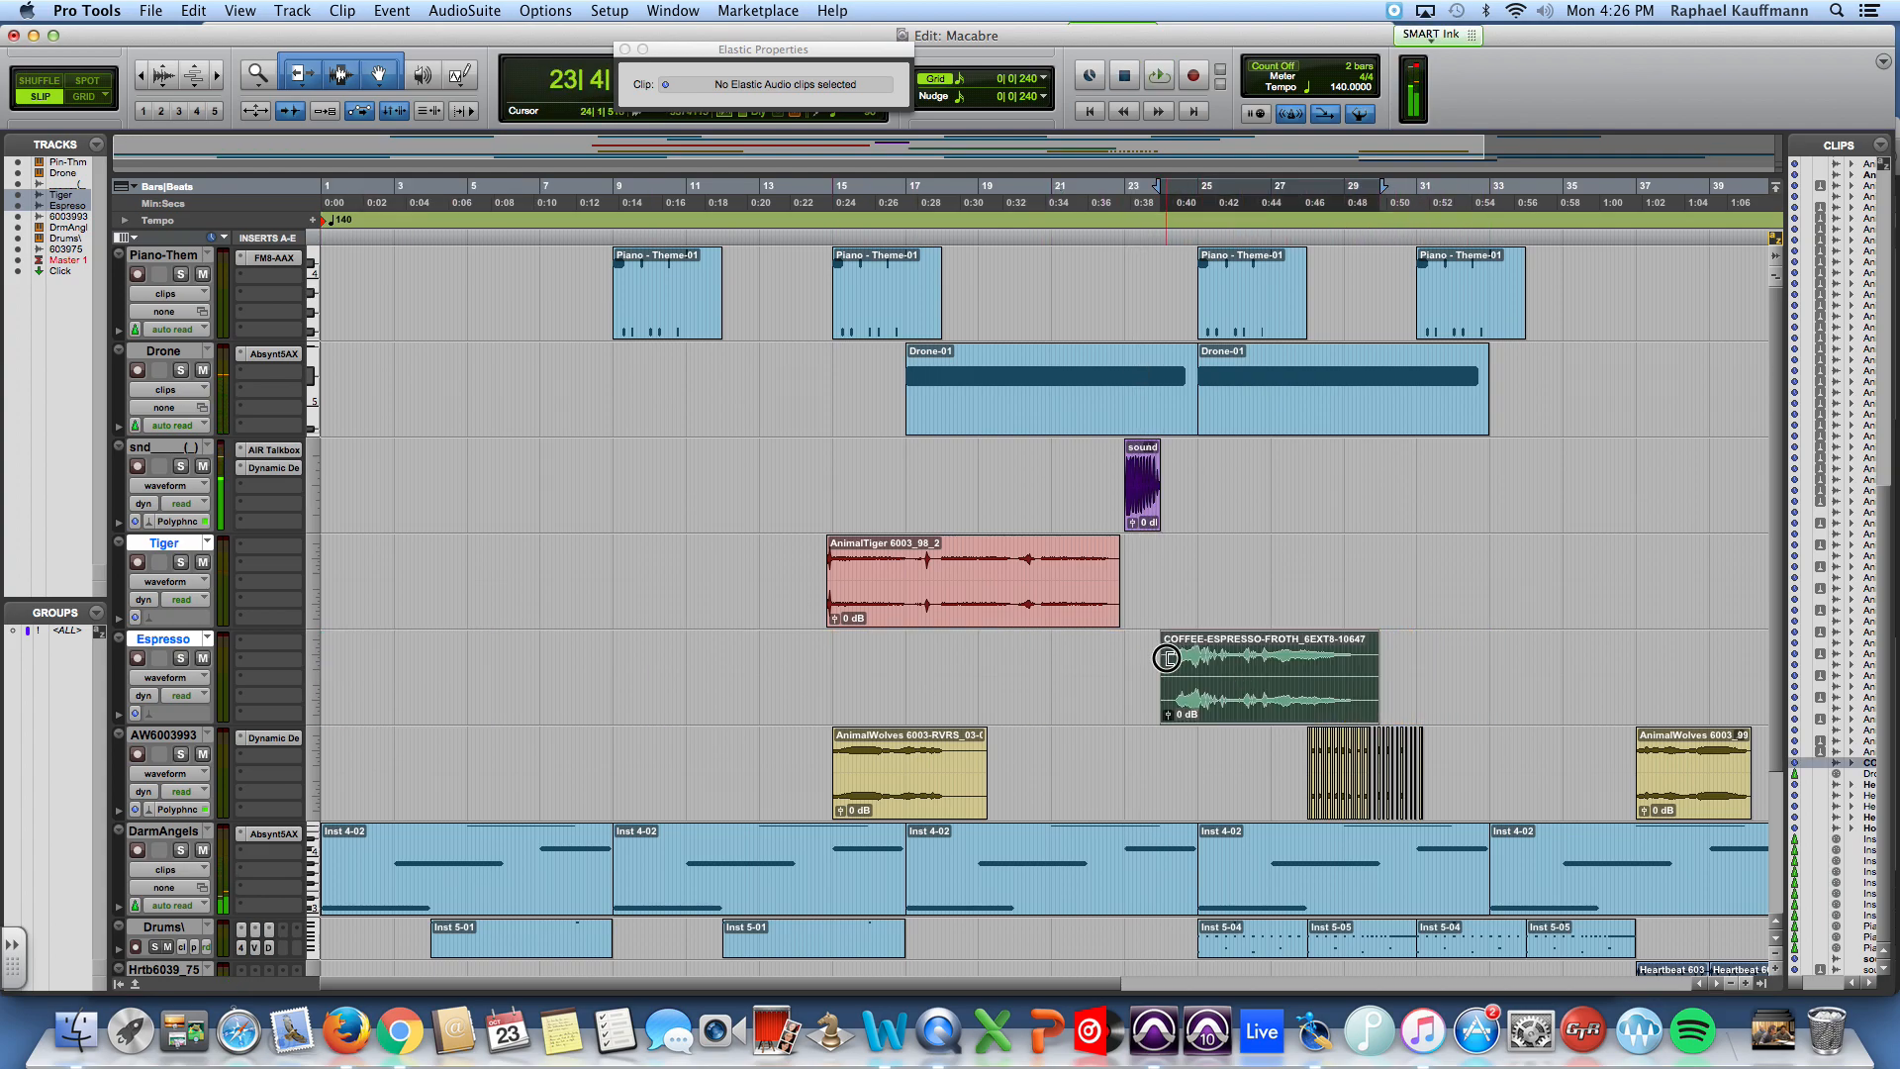
{"action": "left_click_drag", "start_coordinate": [1177, 663], "coordinate": [1189, 693]}
Step: Play the session from the start of the espresso froth clip, and select that clip during playback
{"action": "left_click", "coordinate": [1161, 661]}
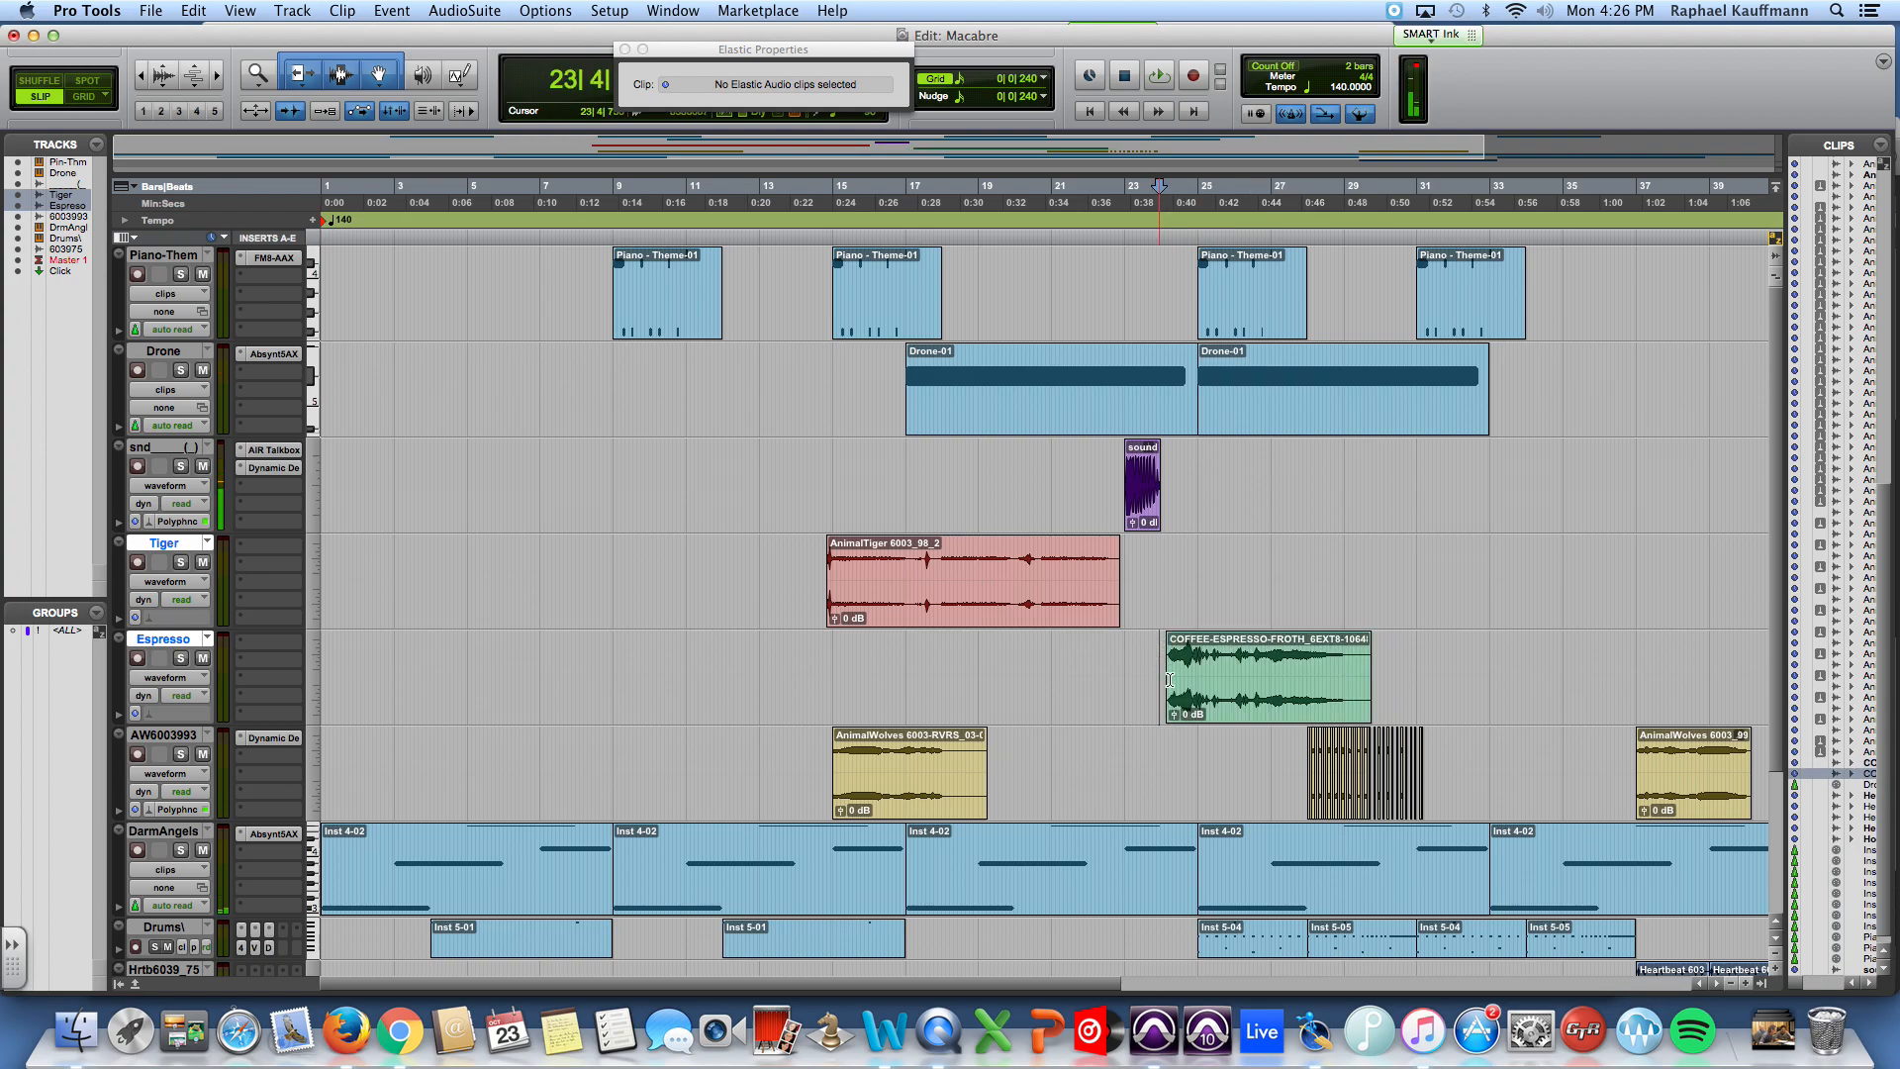
{"action": "key", "text": "space"}
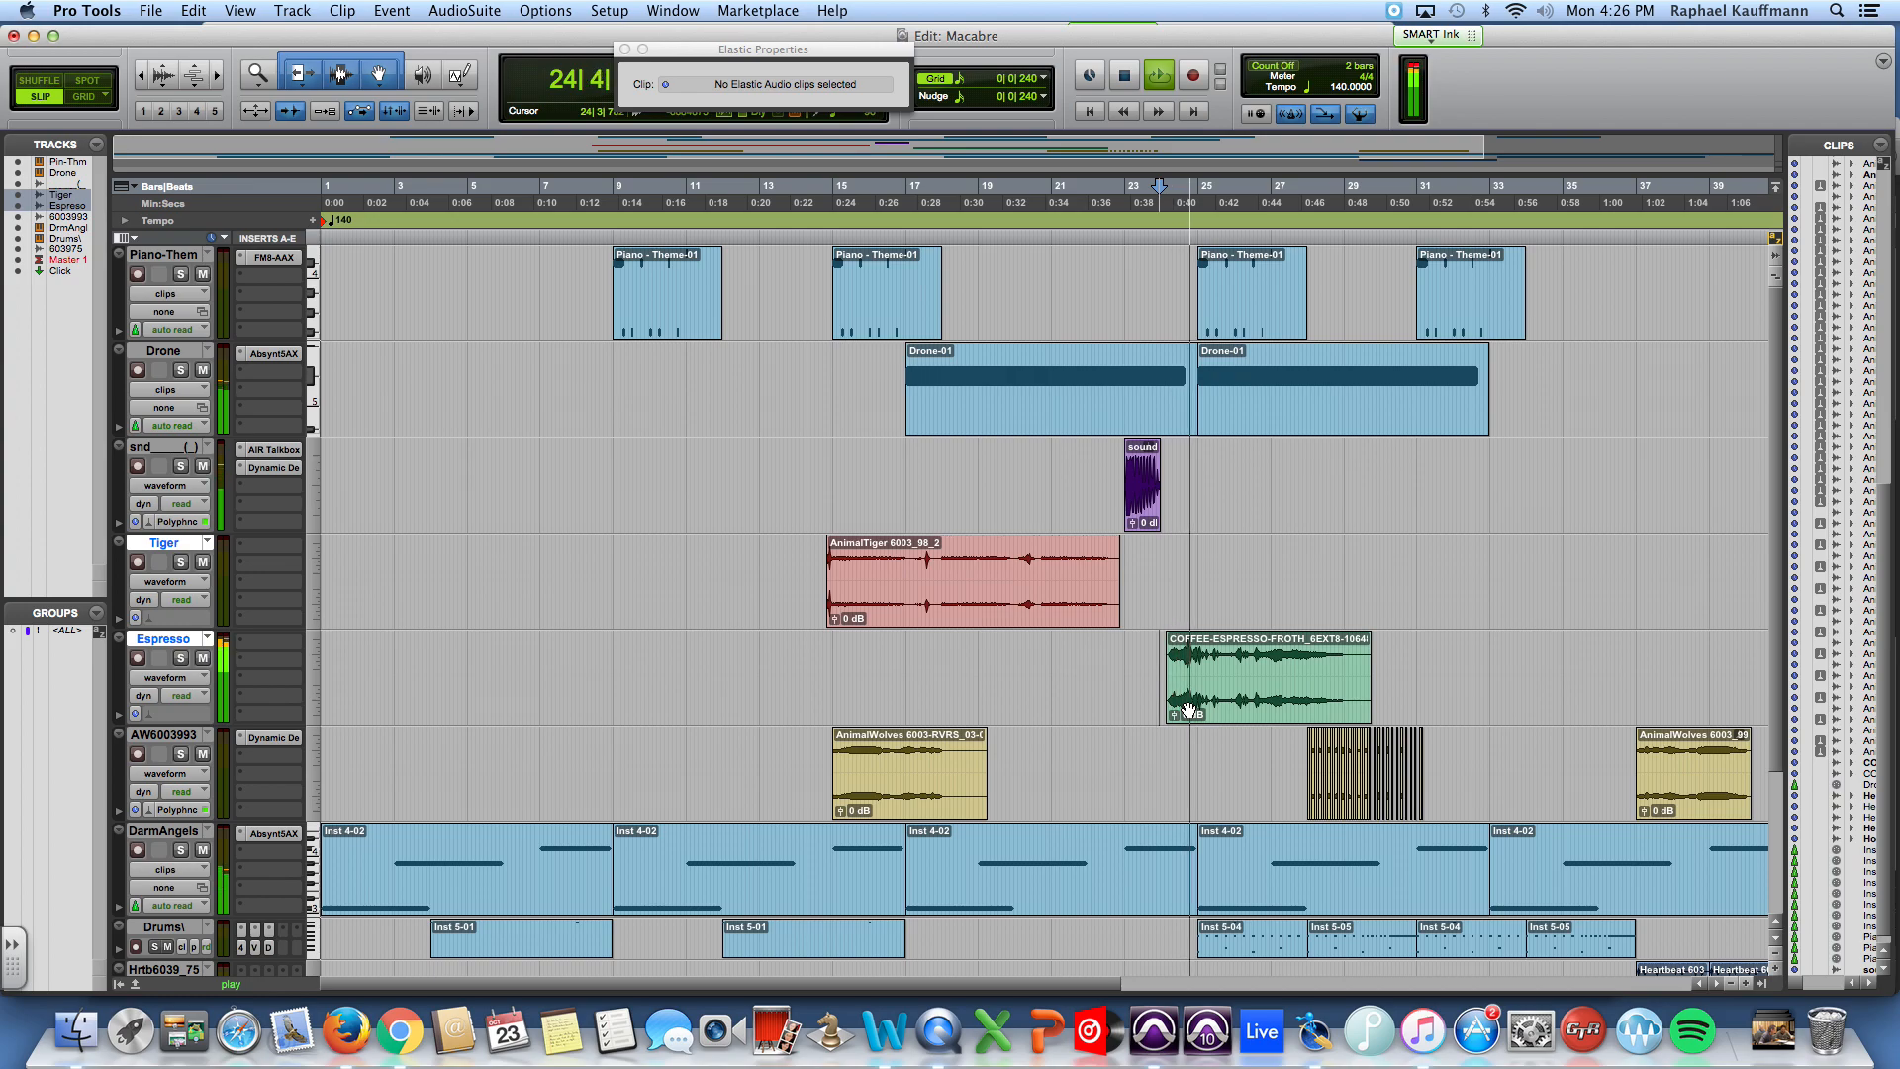
{"action": "left_click", "coordinate": [1265, 697]}
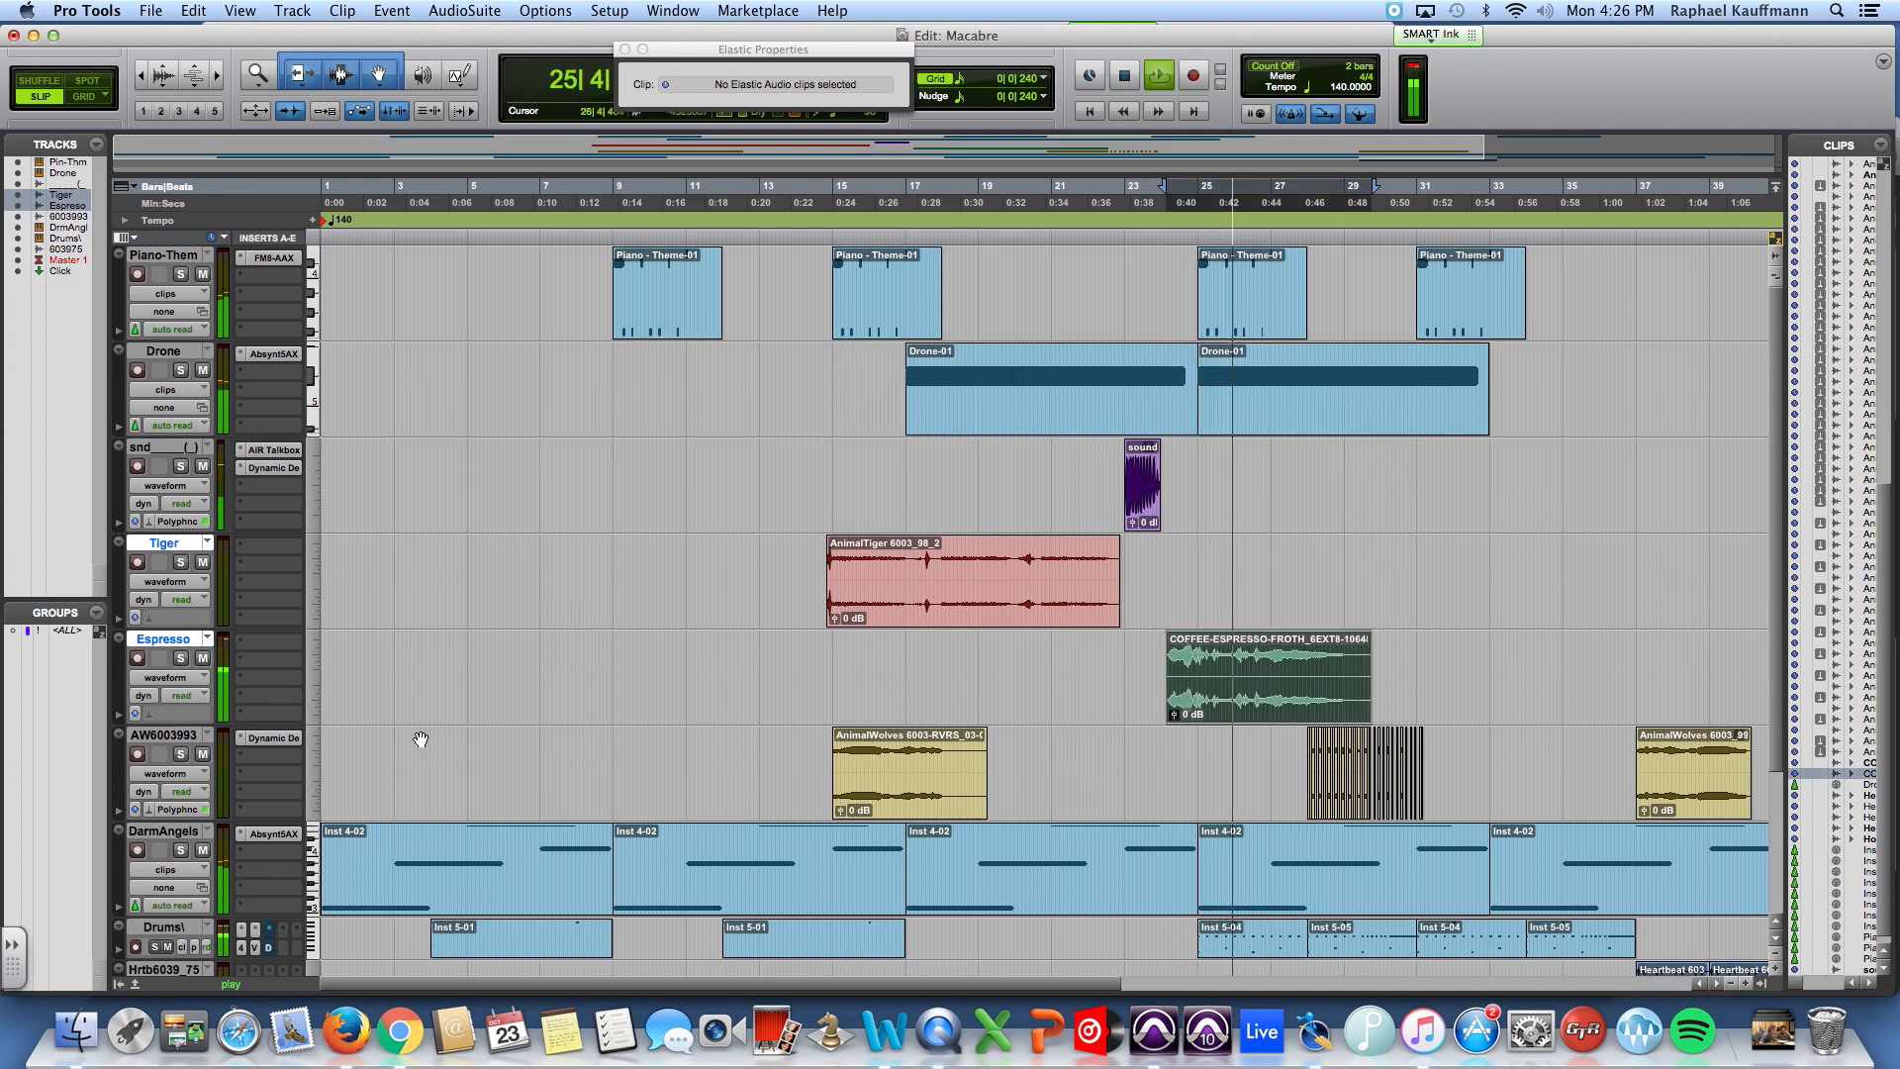
Step: Enable Polyphonic Elastic Audio on the Espresso track and set the espresso froth clip's pitch shift to -5 semitones
{"action": "left_click", "coordinate": [198, 714]}
{"action": "left_click", "coordinate": [202, 743]}
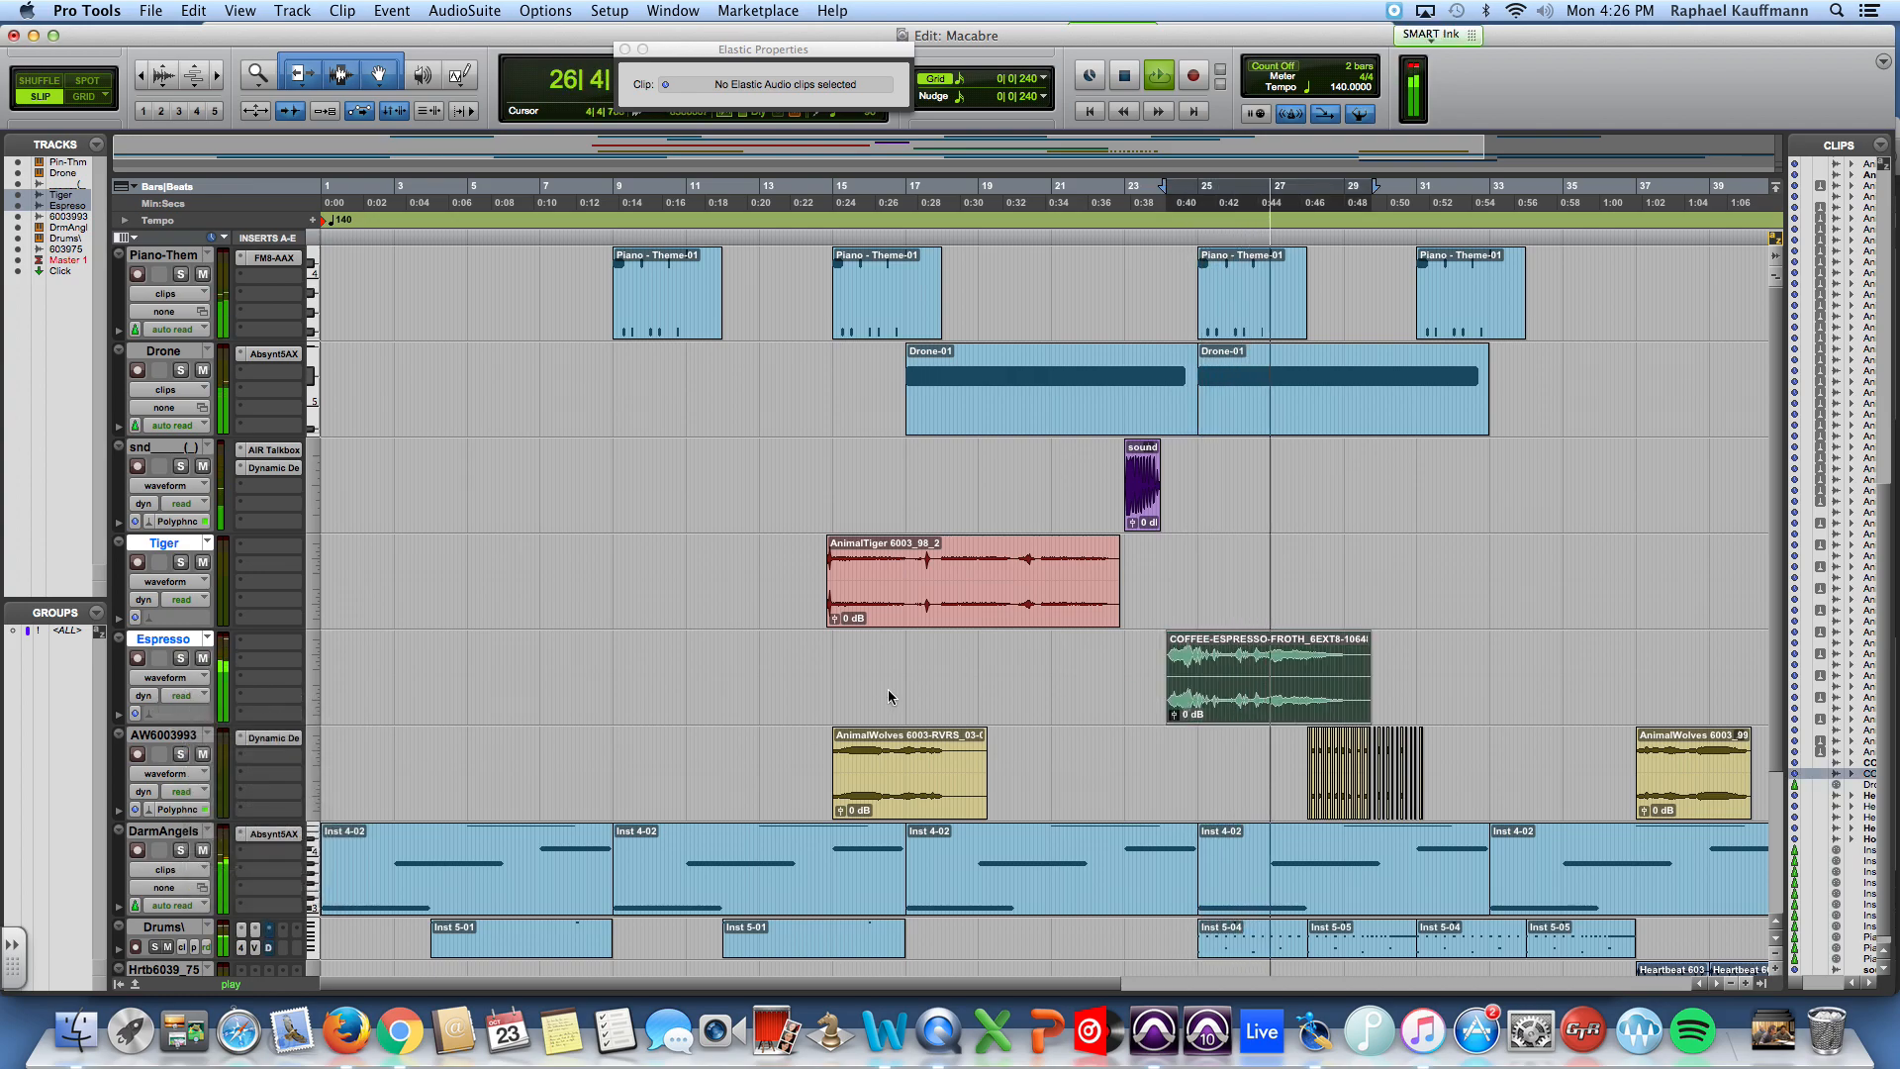
{"action": "key", "text": "space"}
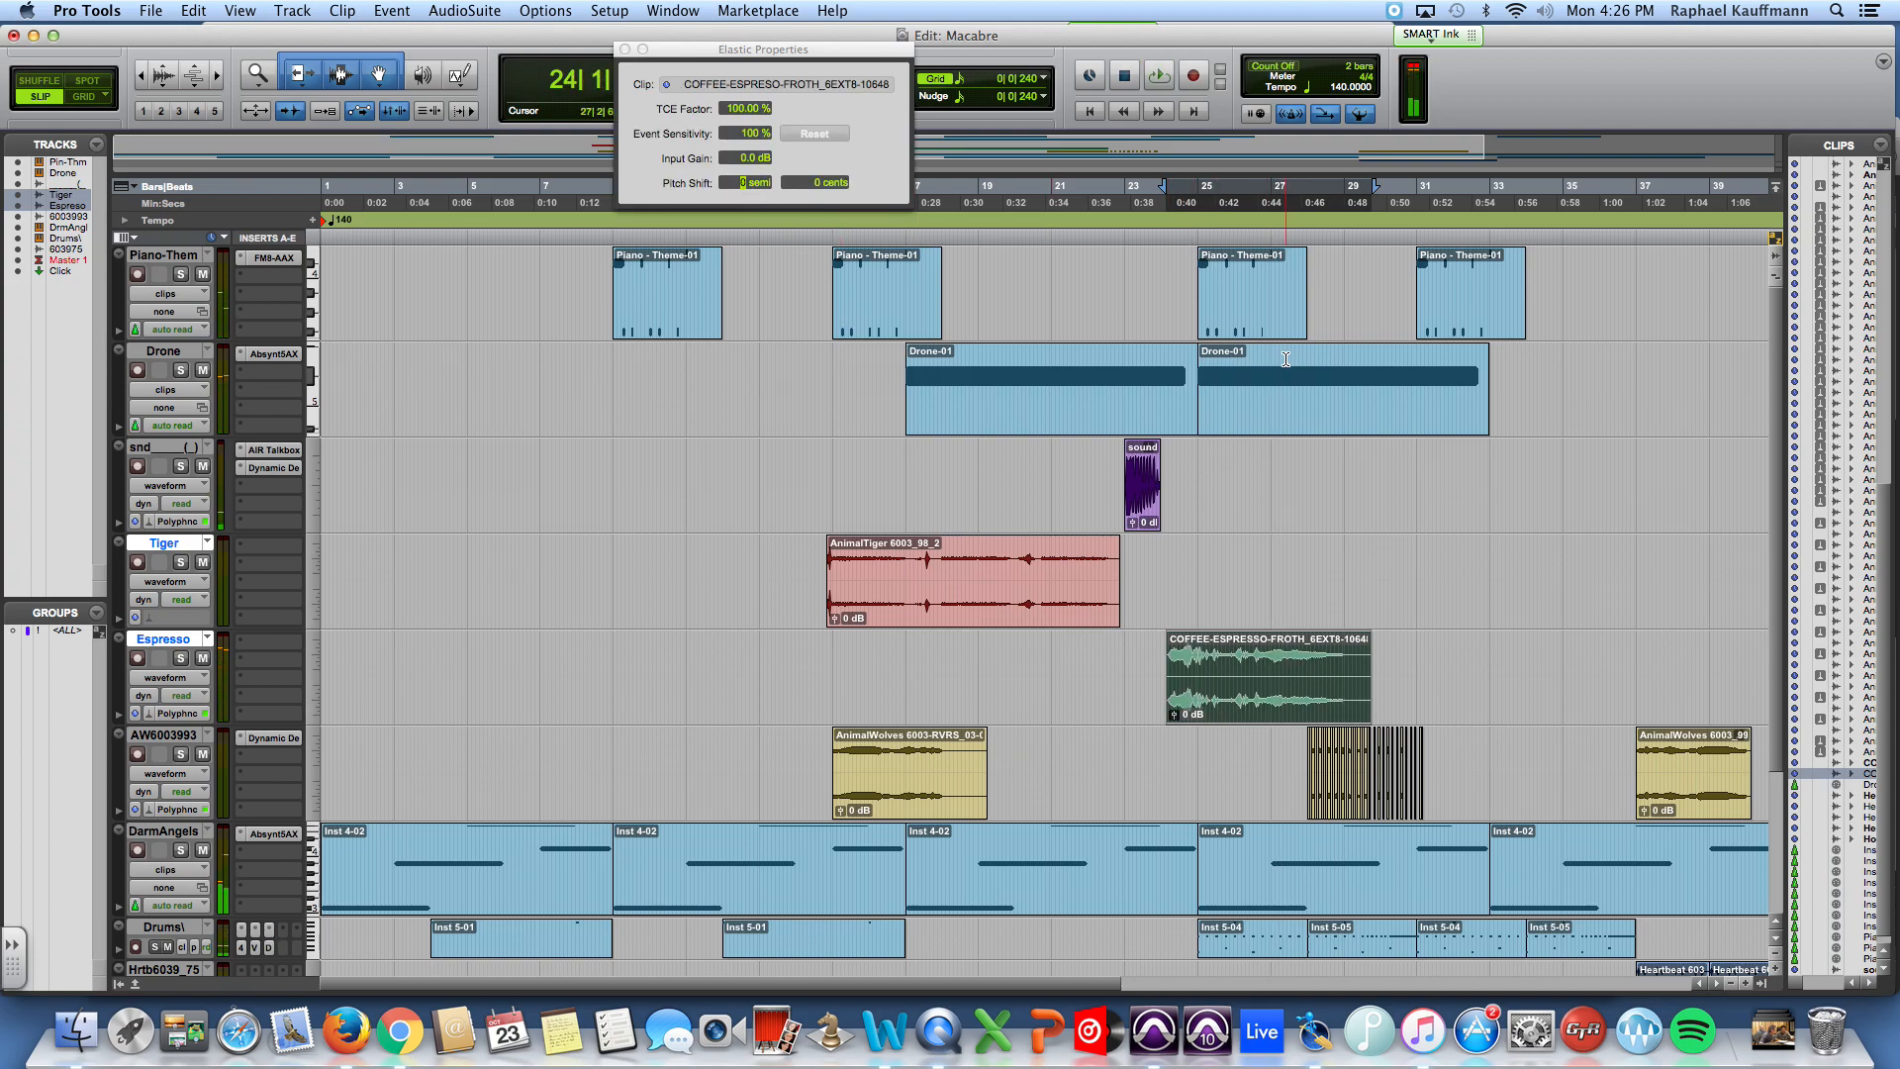
{"action": "key", "text": "space"}
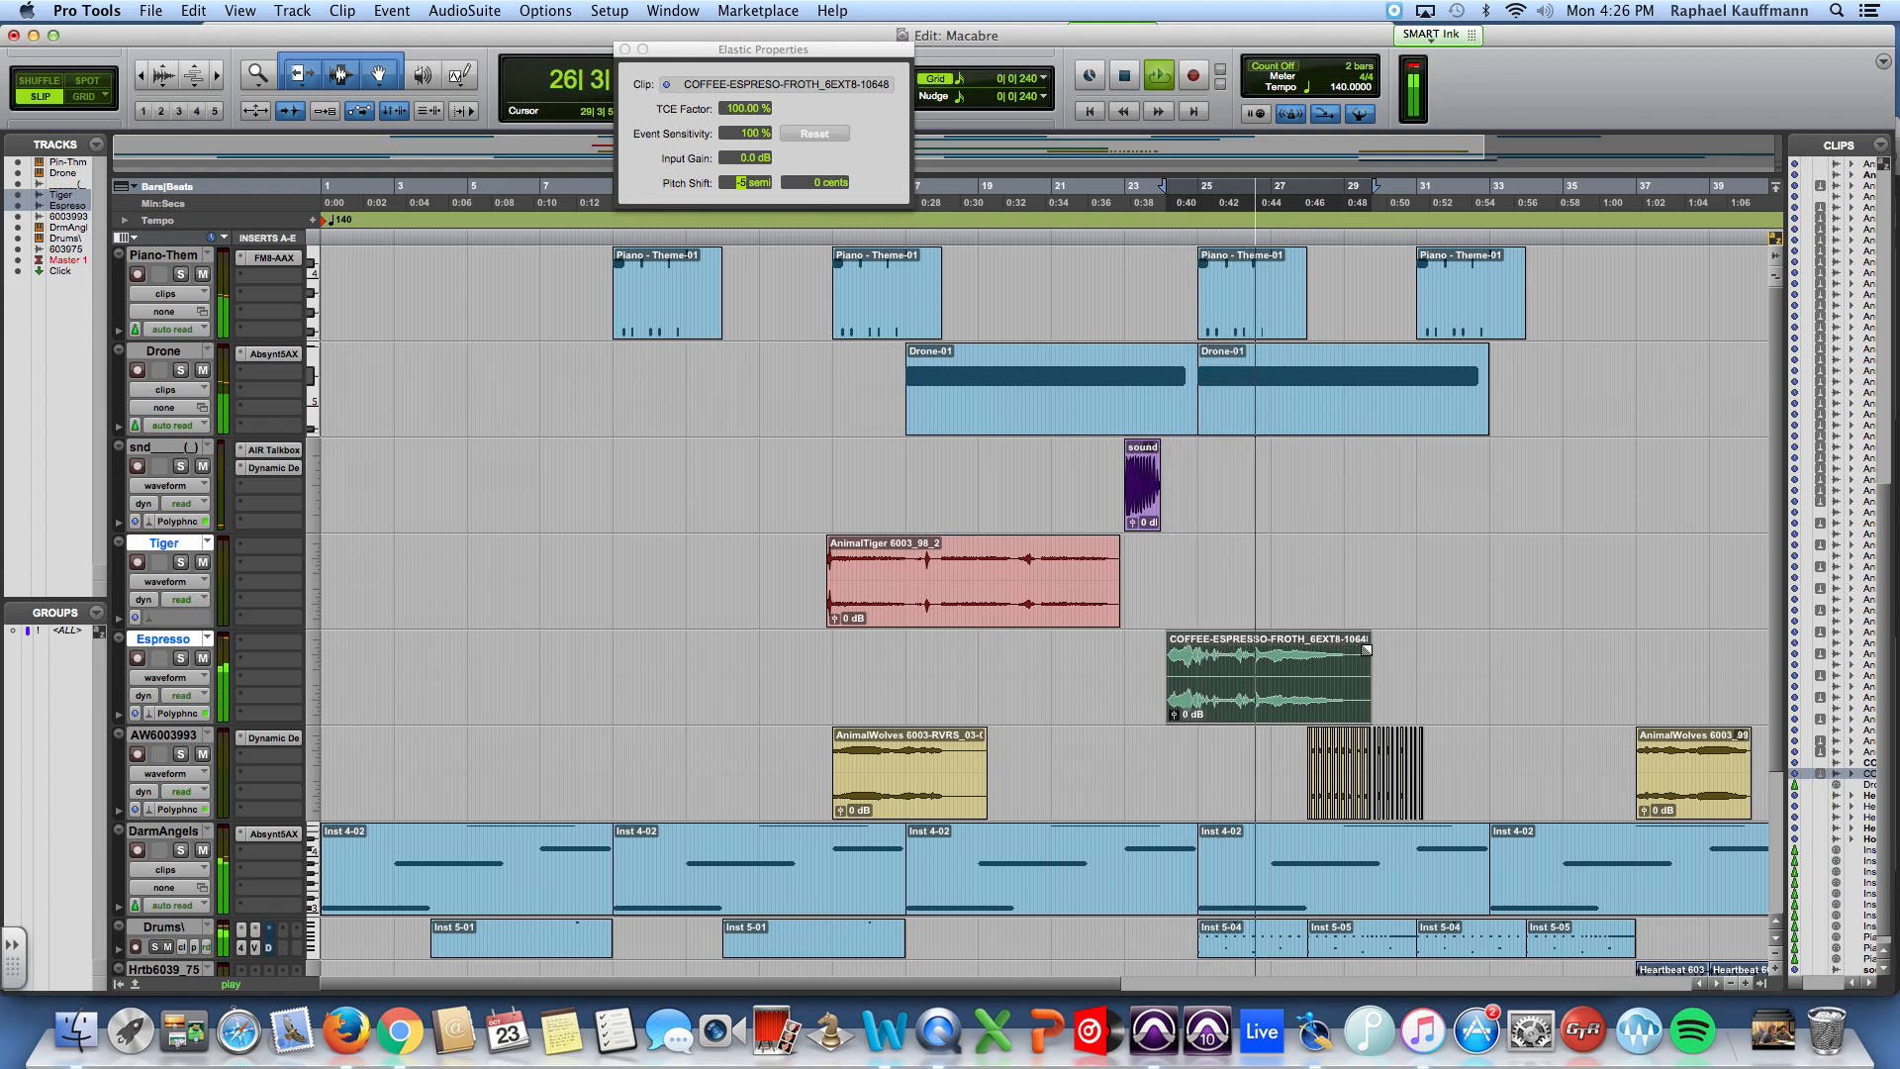
Step: Shorten the espresso froth clip to end at about bar 26 with a fade-out, and play from bar 23
{"action": "left_click_drag", "start_coordinate": [1361, 672], "coordinate": [1237, 646]}
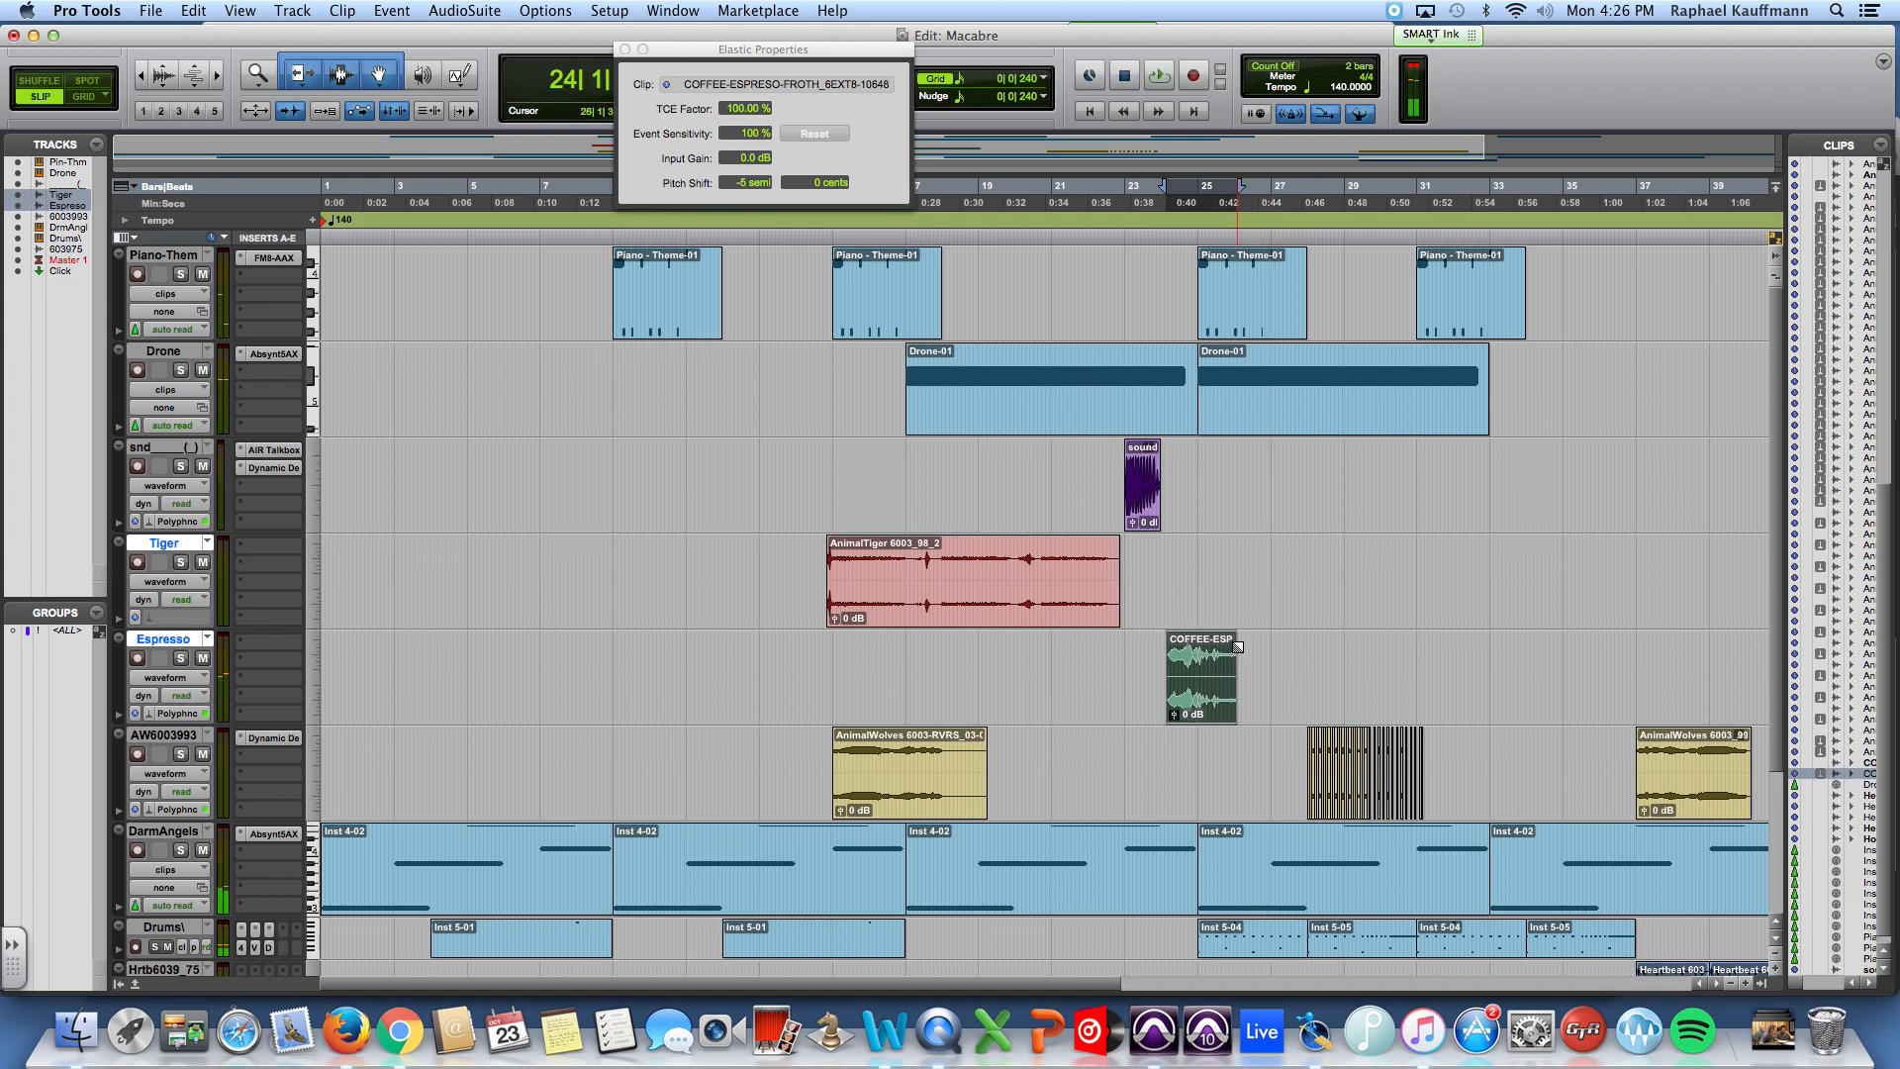
{"action": "left_click", "coordinate": [1136, 670]}
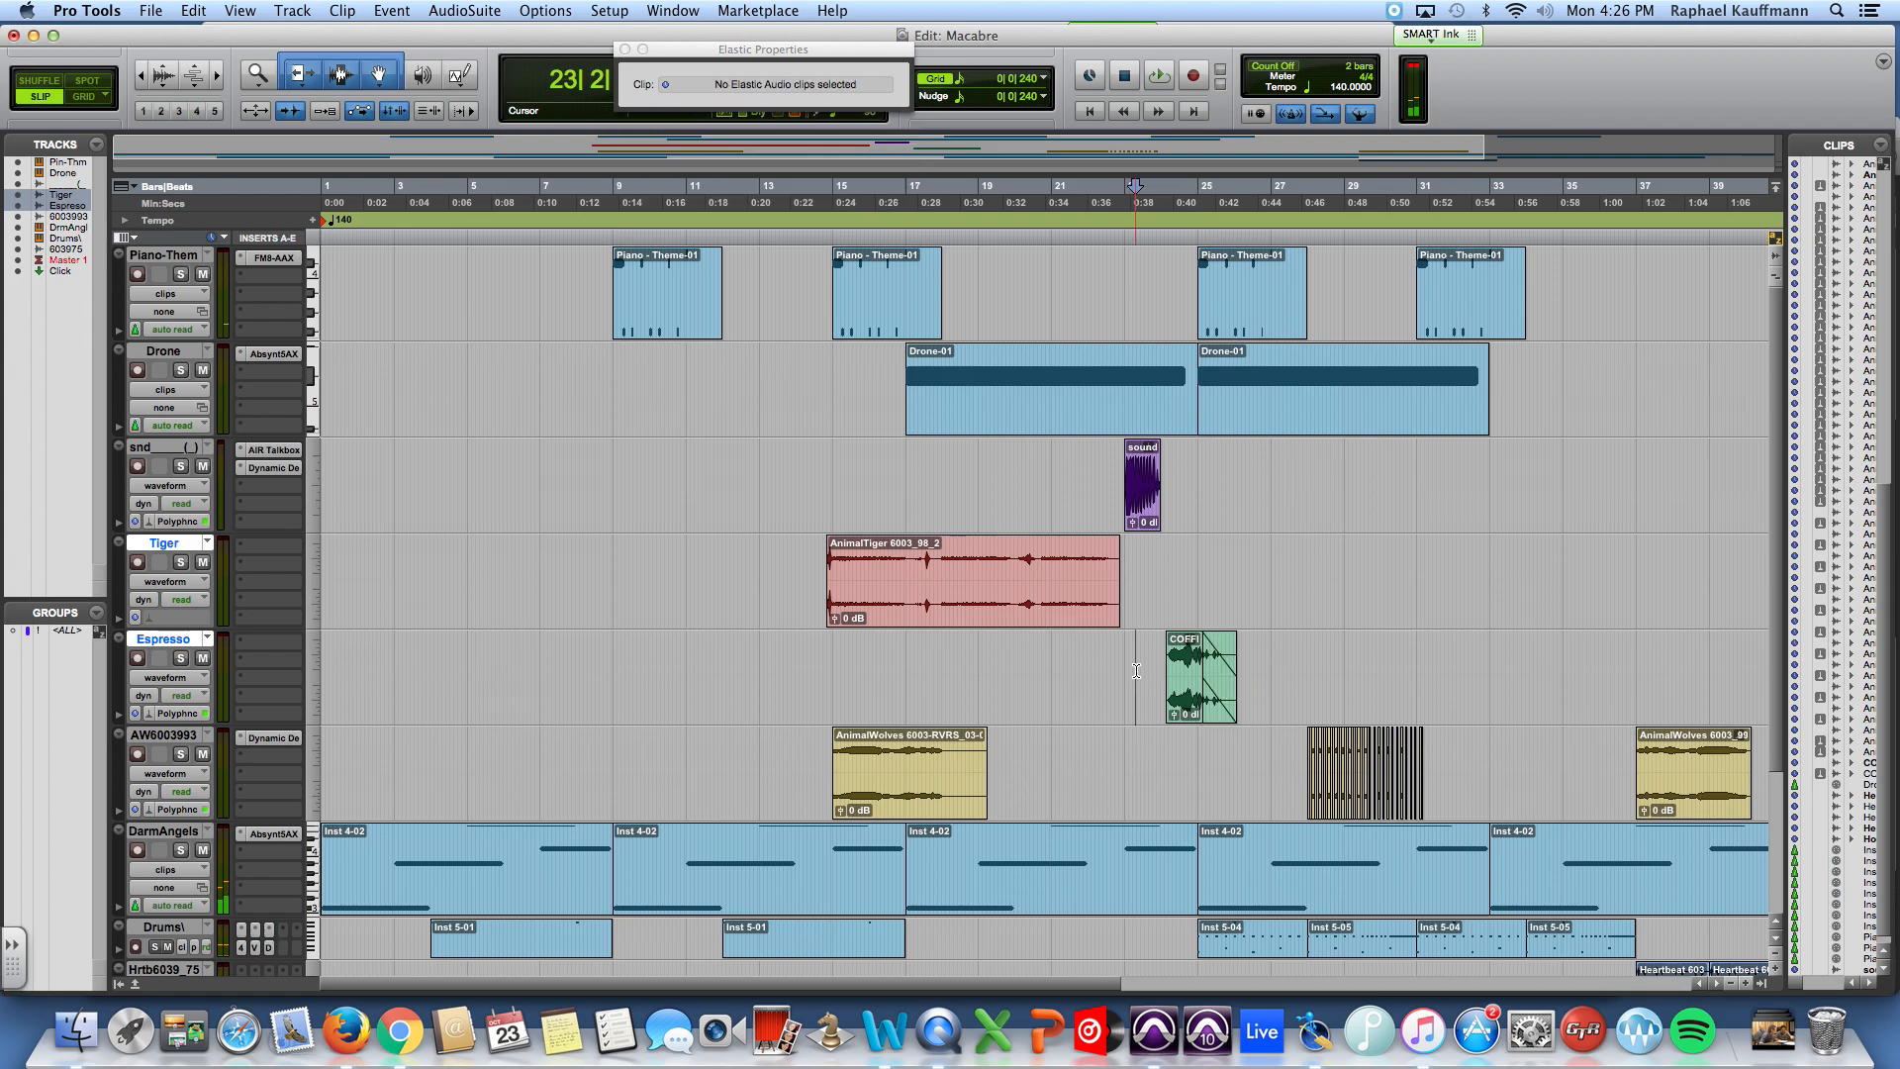
{"action": "key", "text": "space"}
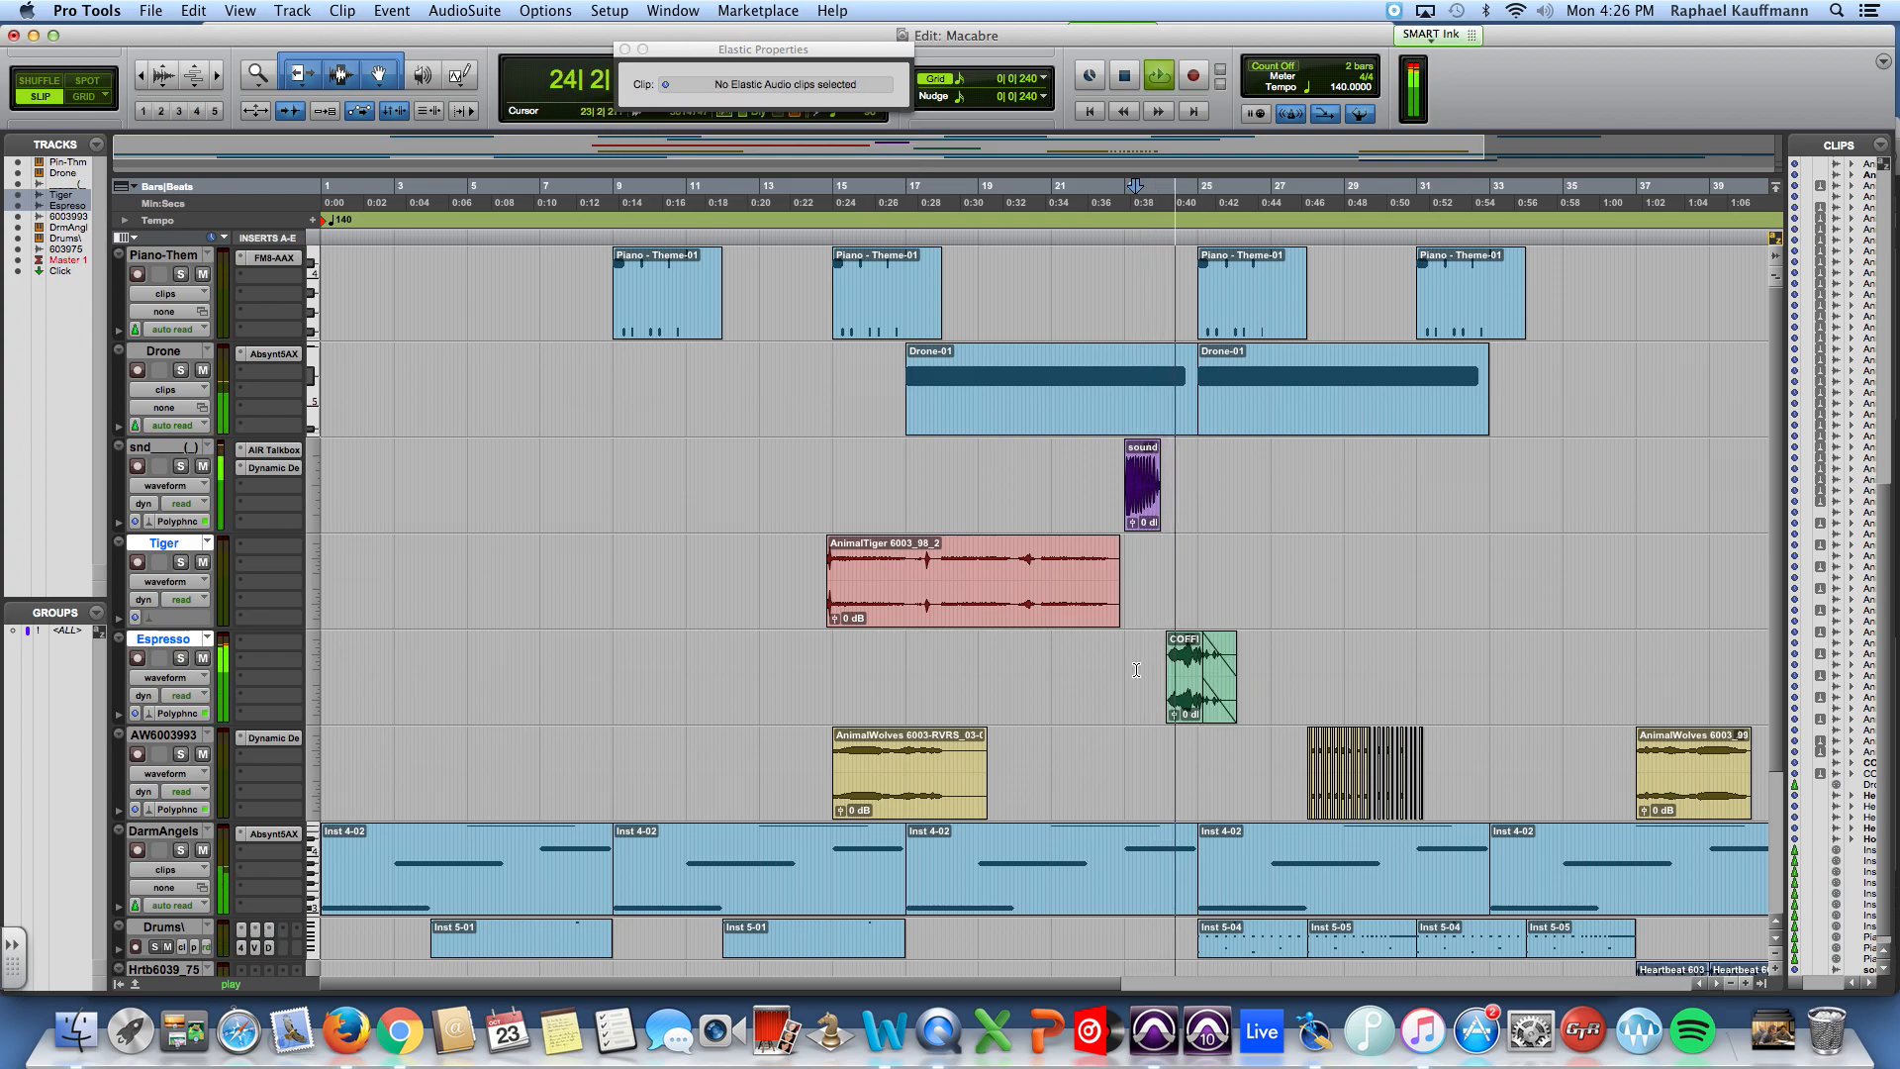
Step: Insert the stereo AIR Dynamic Delay on the Espresso track with its factory default settings and stop playback
{"action": "left_click", "coordinate": [271, 643]}
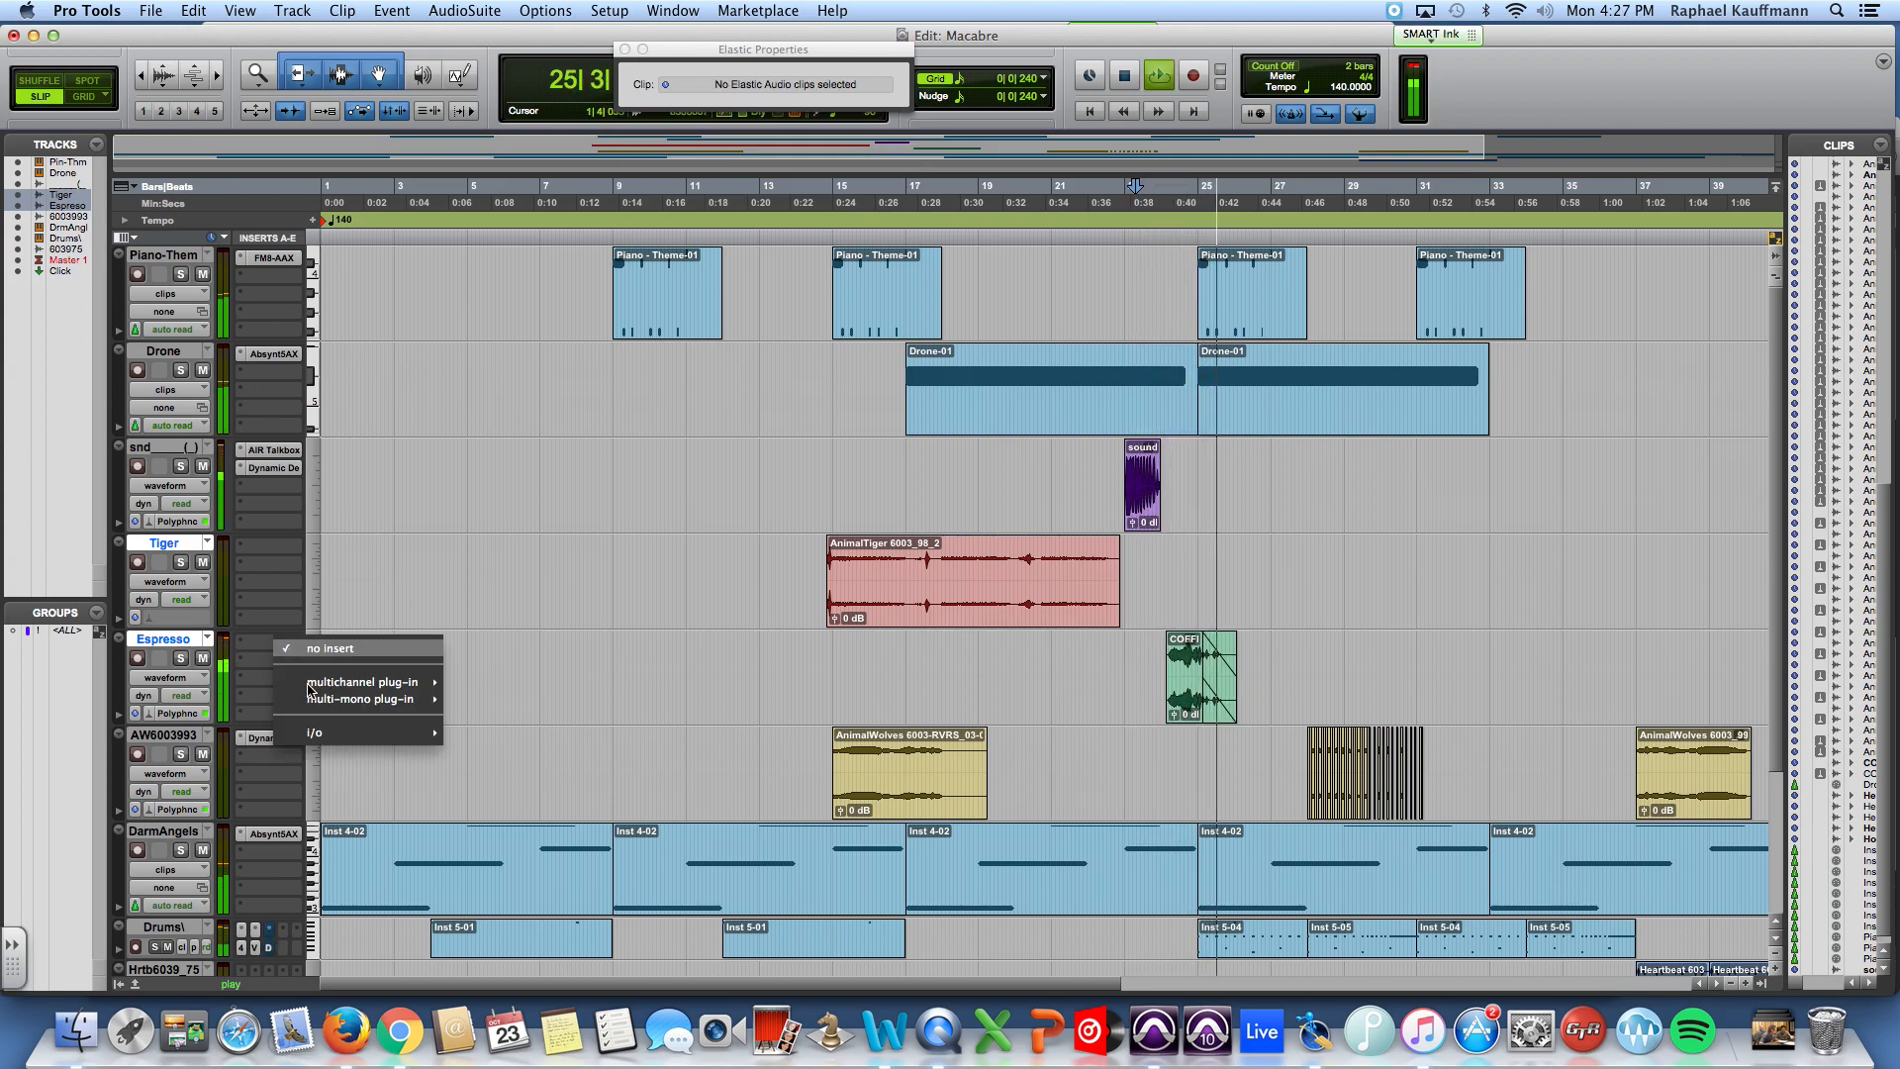
{"action": "mouse_move", "coordinate": [361, 682]}
{"action": "mouse_move", "coordinate": [509, 754]}
{"action": "left_click", "coordinate": [632, 758]}
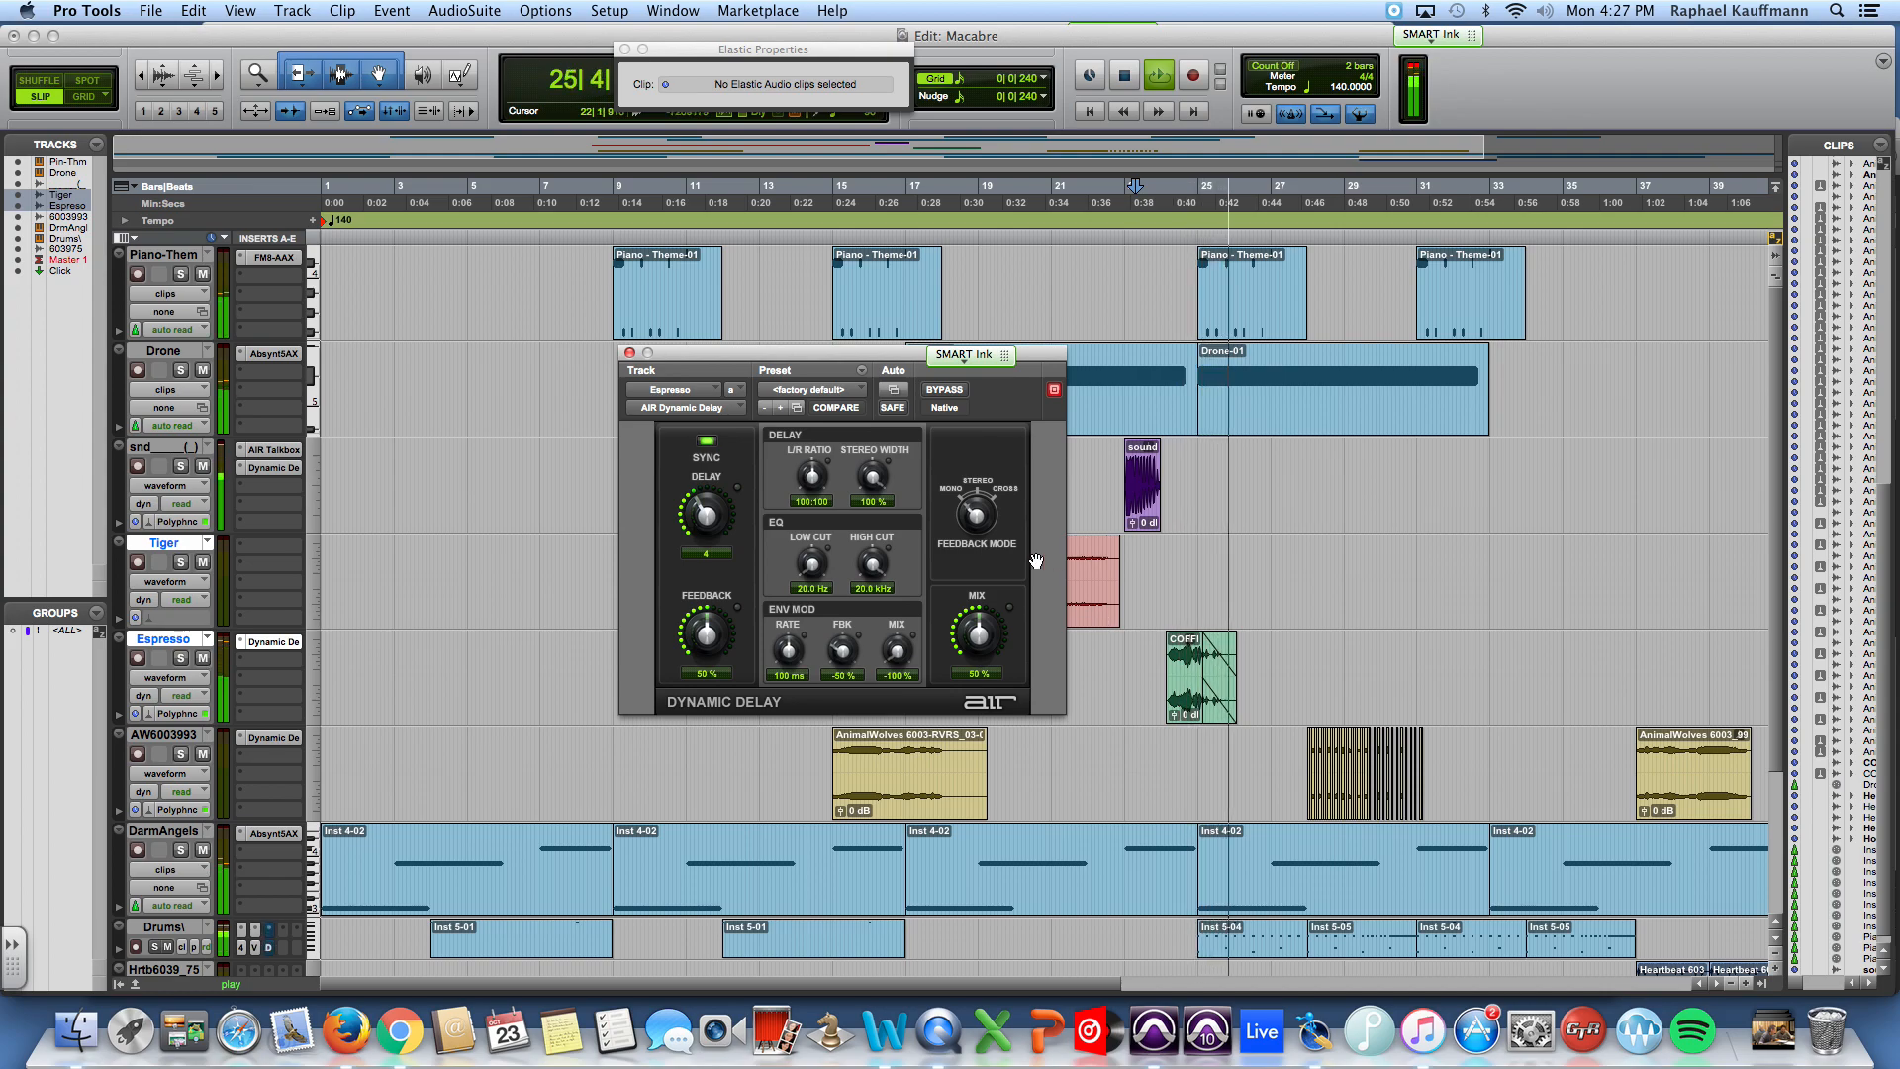
{"action": "left_click", "coordinate": [628, 353]}
{"action": "key", "text": "space"}
Step: Move Dynamic Delay to the Espresso track's second insert slot and insert the stereo EQ3 7-Band in the first slot
{"action": "left_click", "coordinate": [270, 660]}
{"action": "mouse_move", "coordinate": [311, 715]}
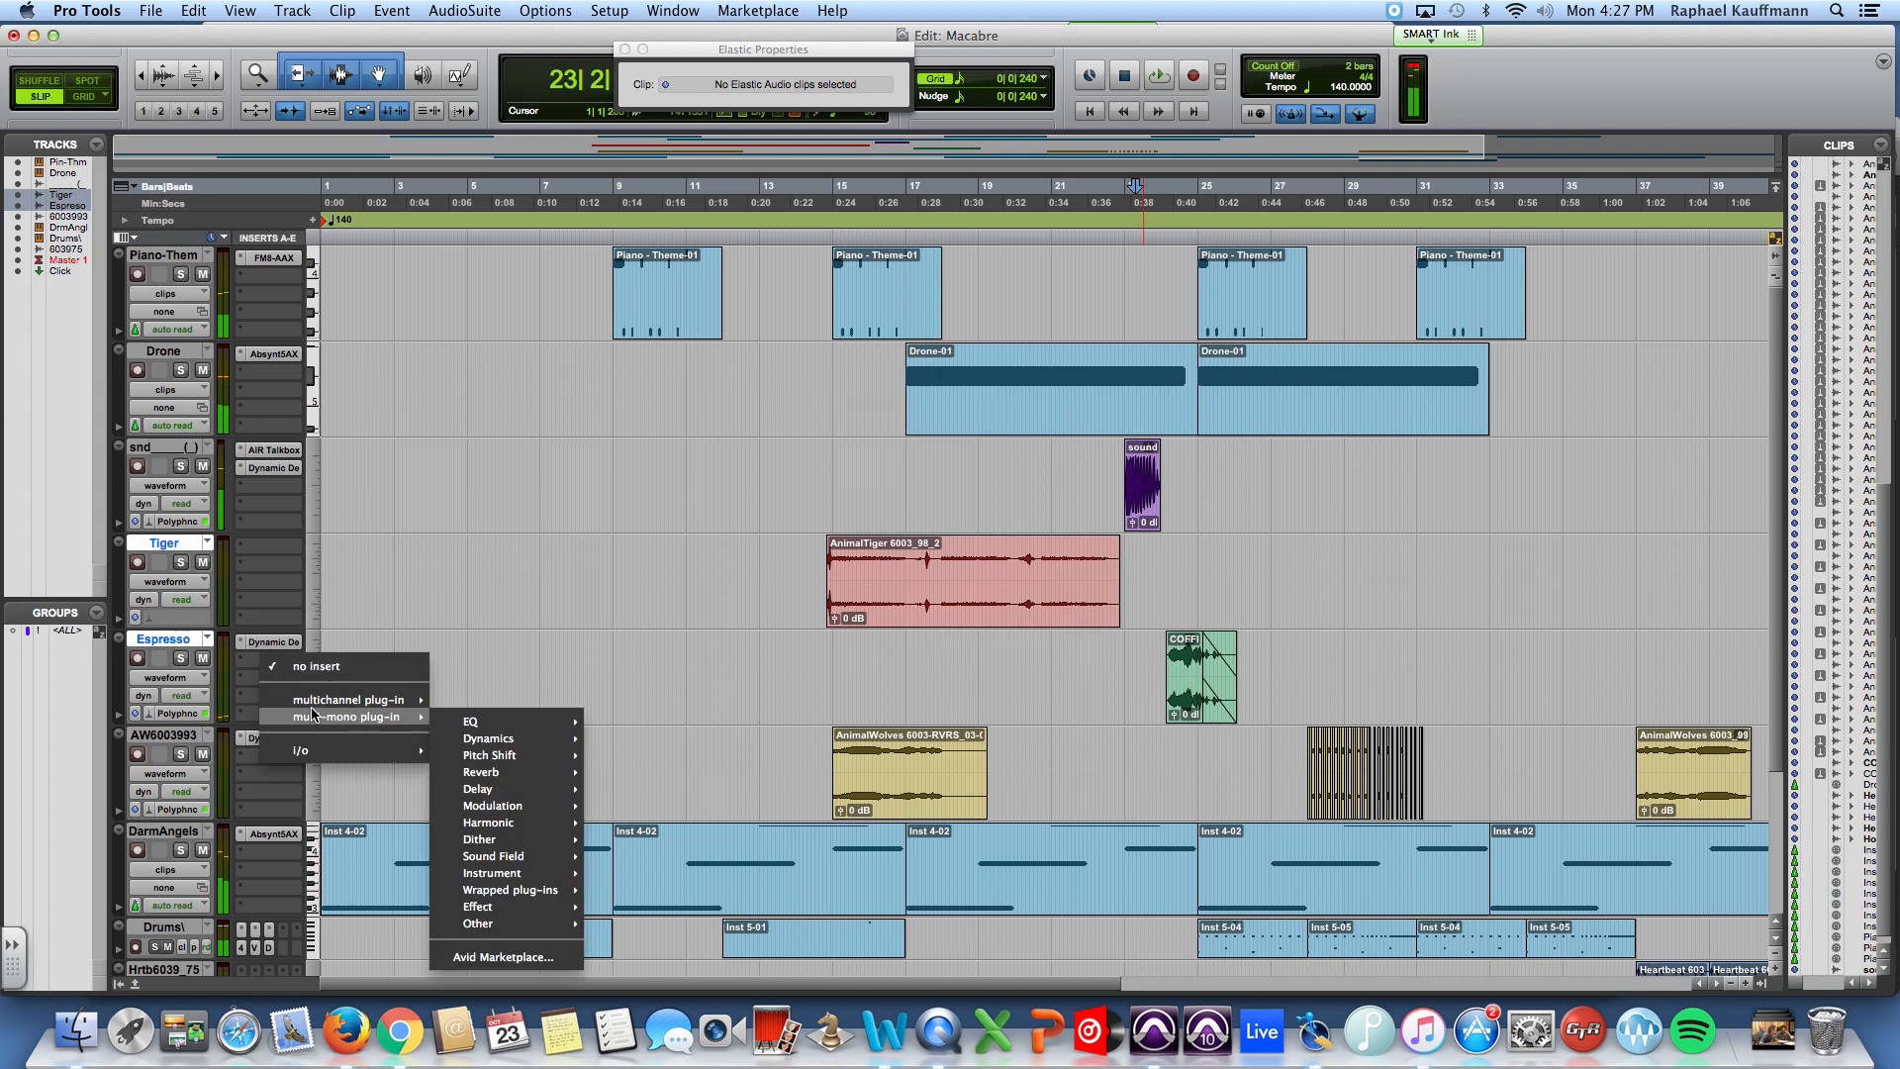
{"action": "left_click", "coordinate": [427, 599]}
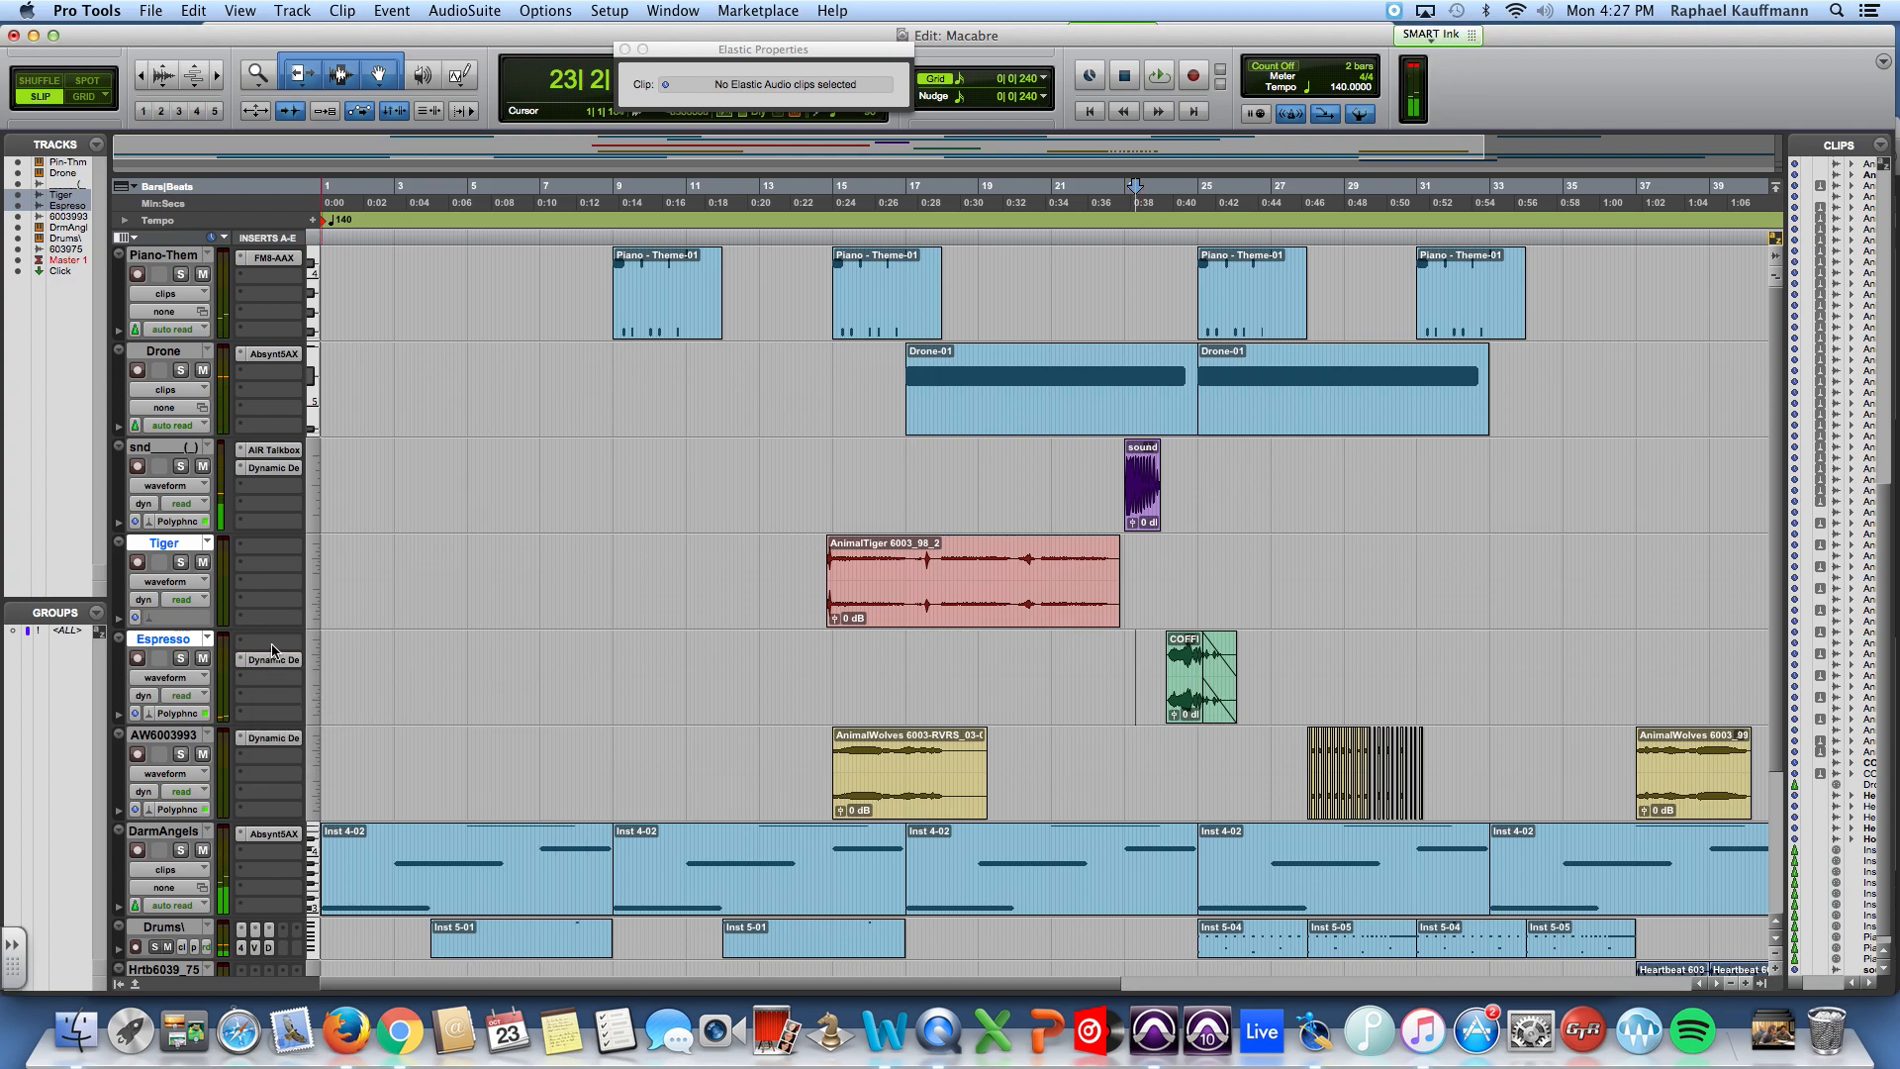
{"action": "left_click", "coordinate": [274, 651]}
{"action": "mouse_move", "coordinate": [362, 682]}
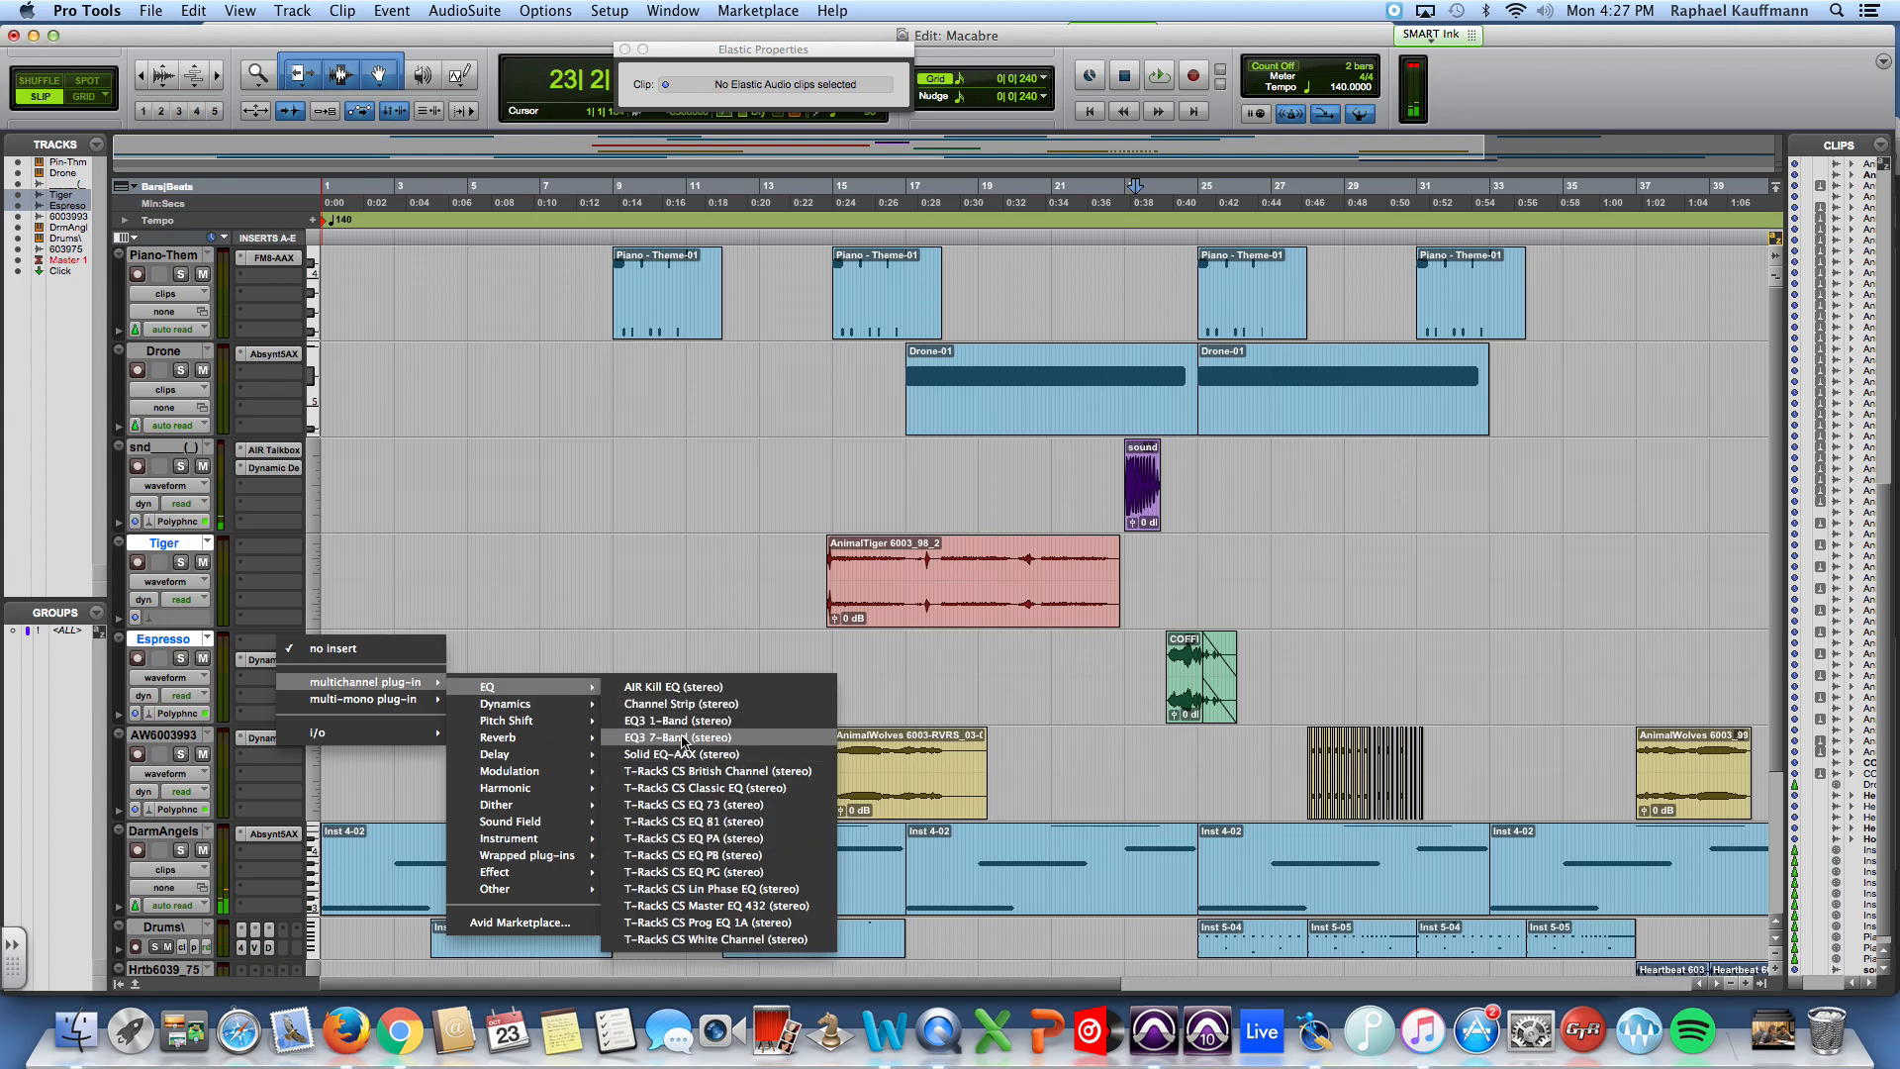
{"action": "left_click", "coordinate": [681, 737]}
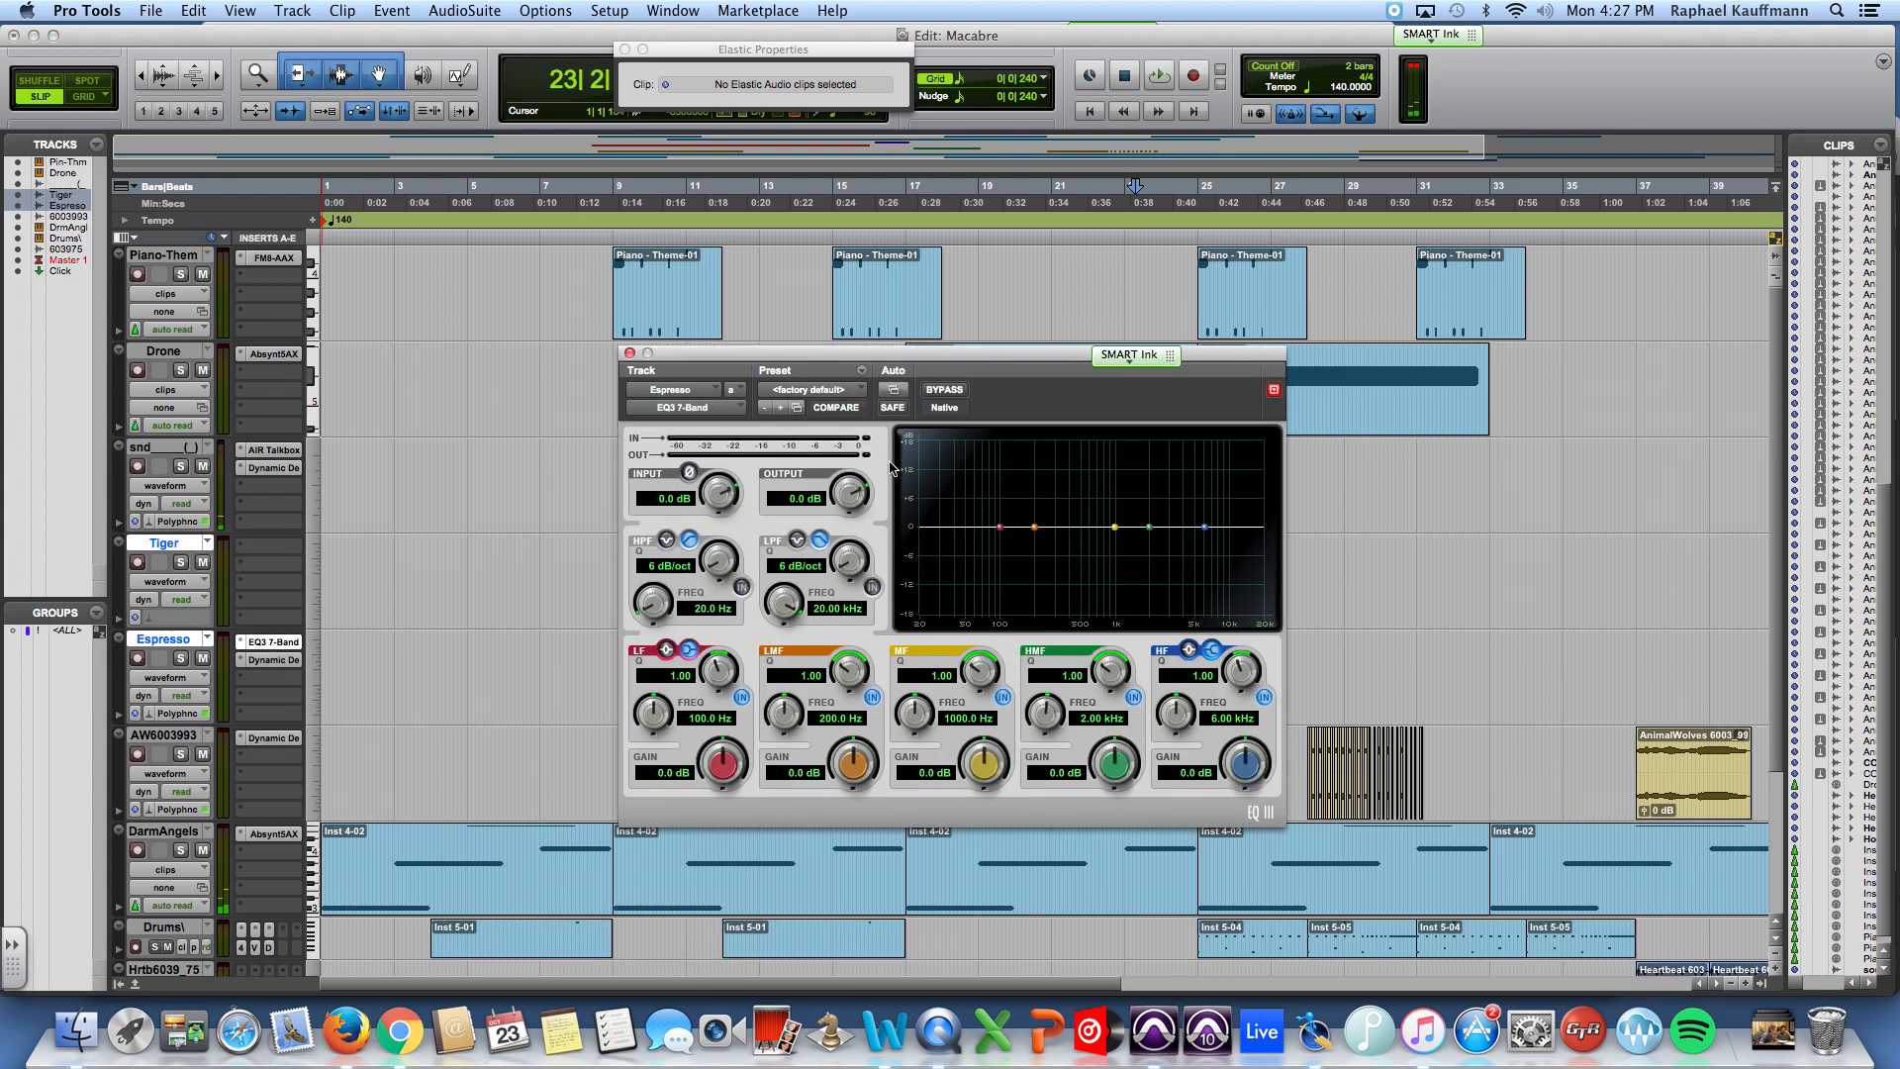
Step: Load the Telephone 1 – 7 Band special effects preset in the EQ3 and audition it from bar 23
{"action": "left_click", "coordinate": [809, 389]}
{"action": "mouse_move", "coordinate": [904, 308]}
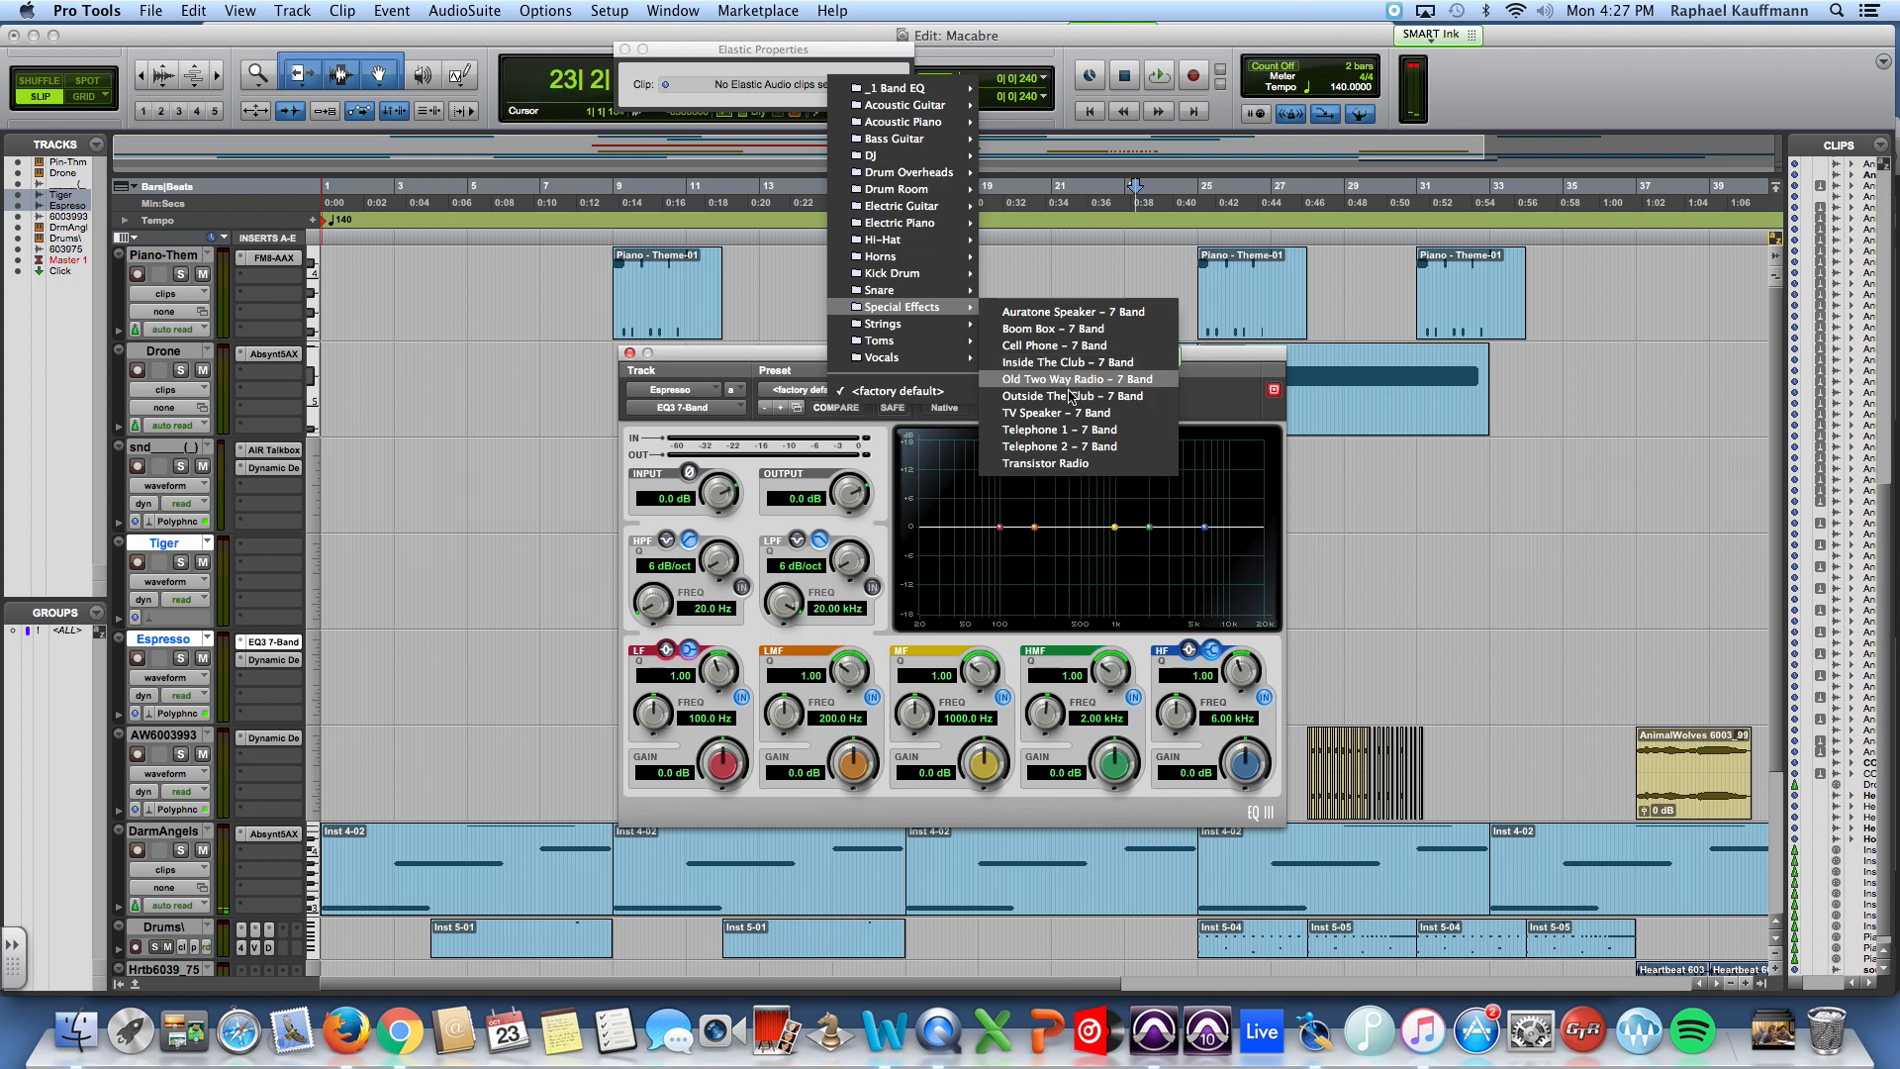
{"action": "left_click", "coordinate": [1074, 432]}
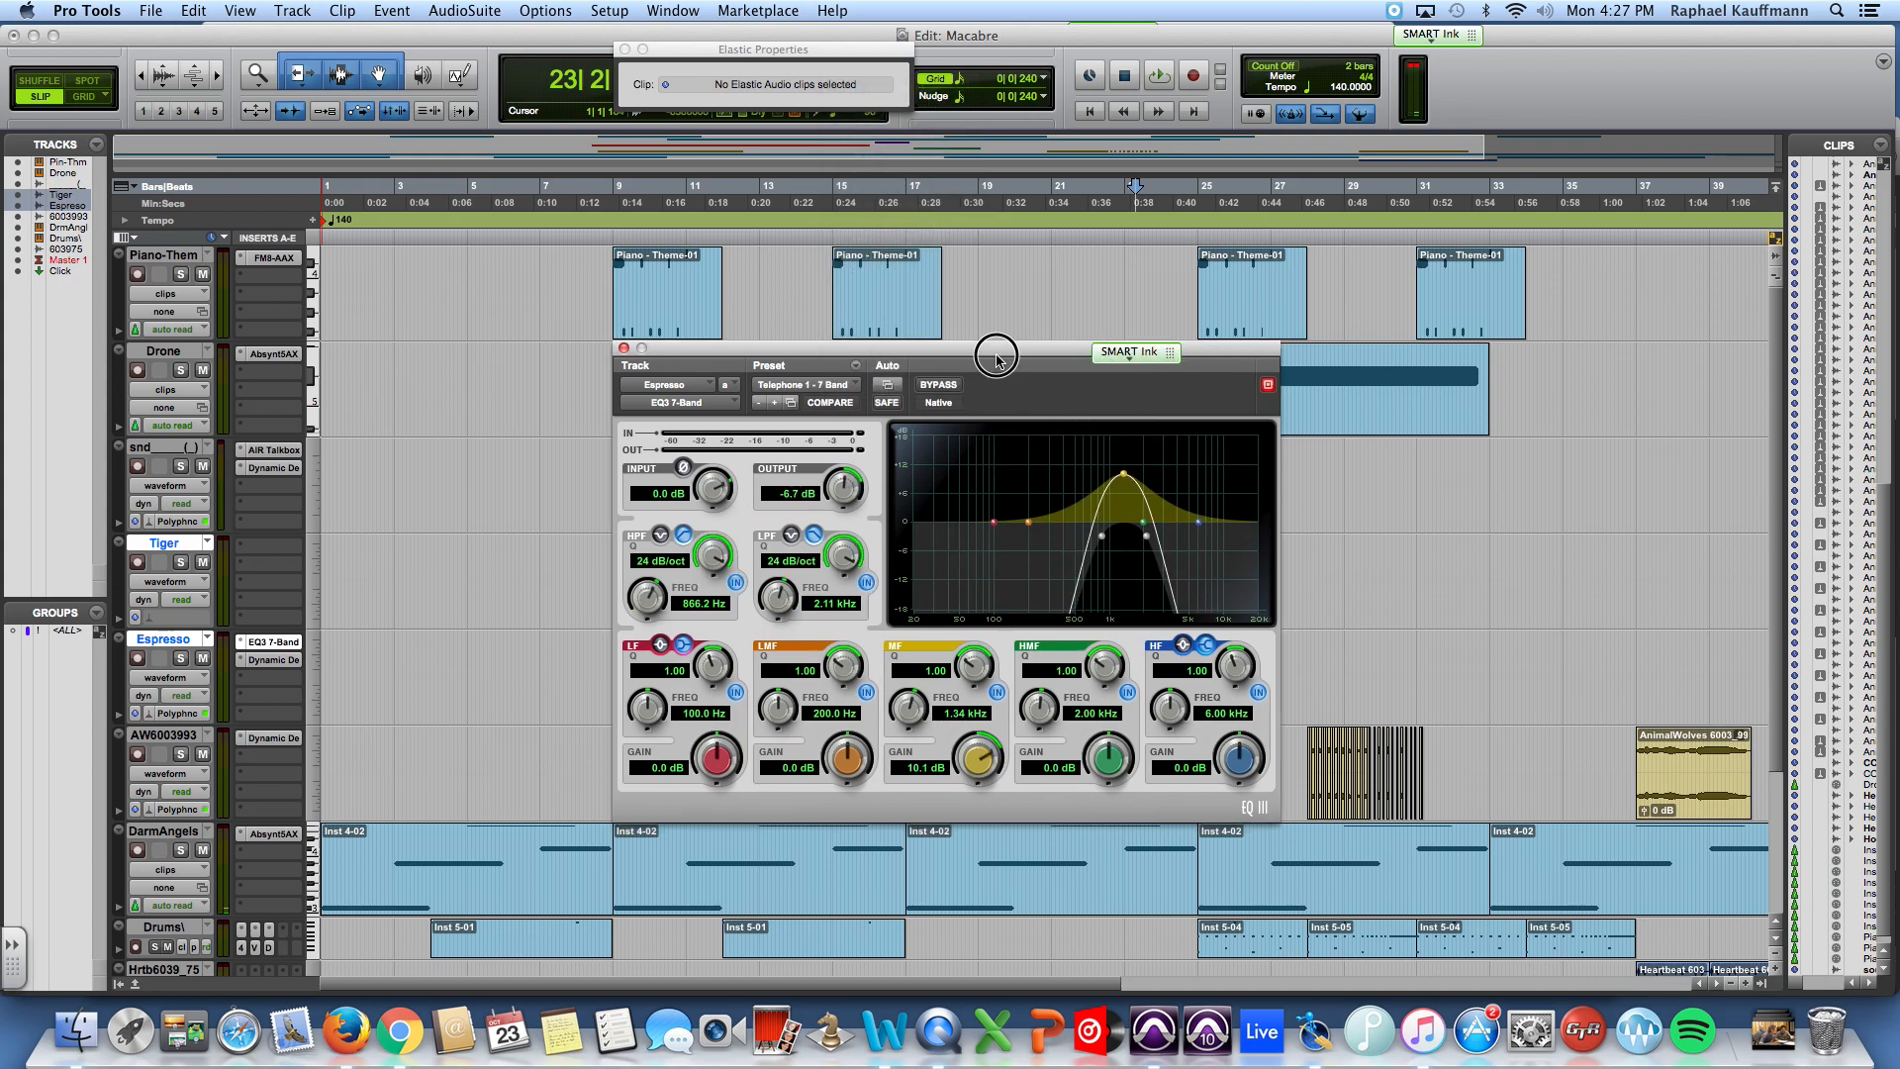
{"action": "left_click_drag", "start_coordinate": [1006, 360], "coordinate": [600, 199]}
{"action": "key", "text": "space"}
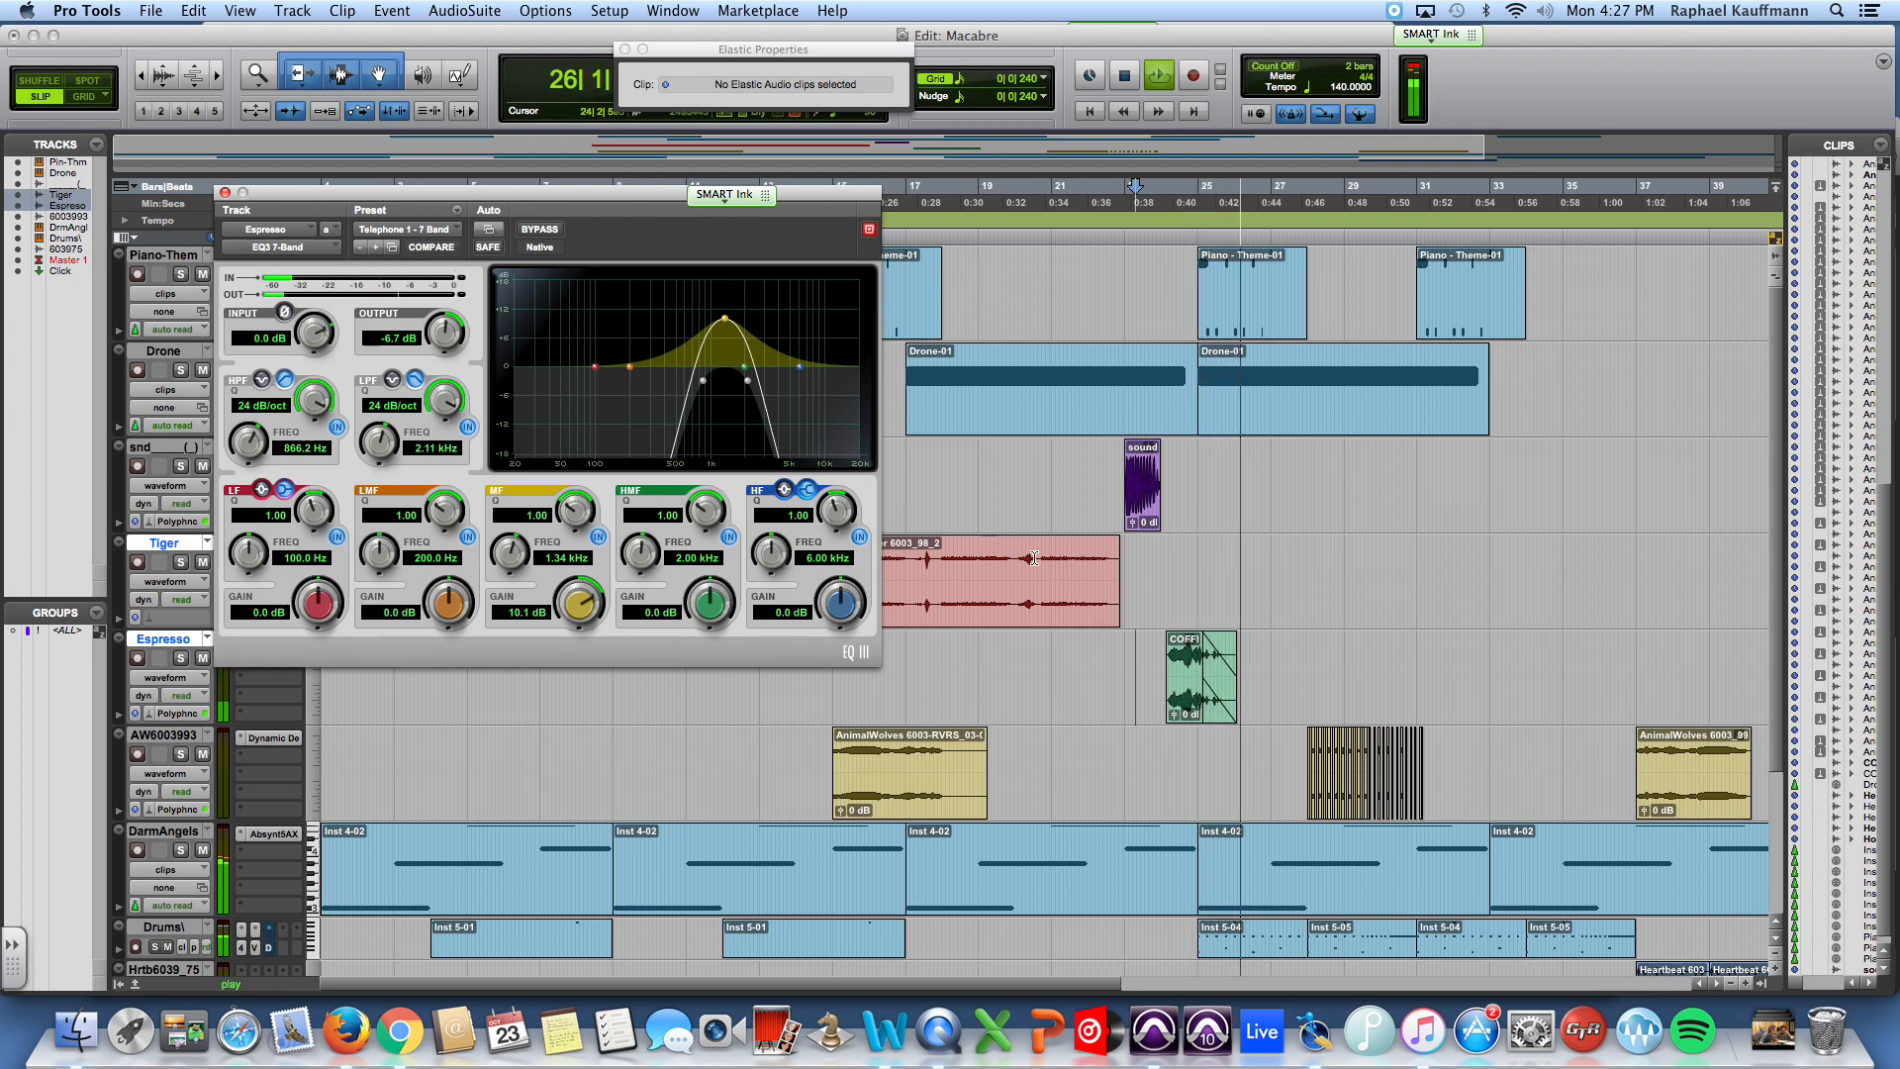
{"action": "key", "text": "space"}
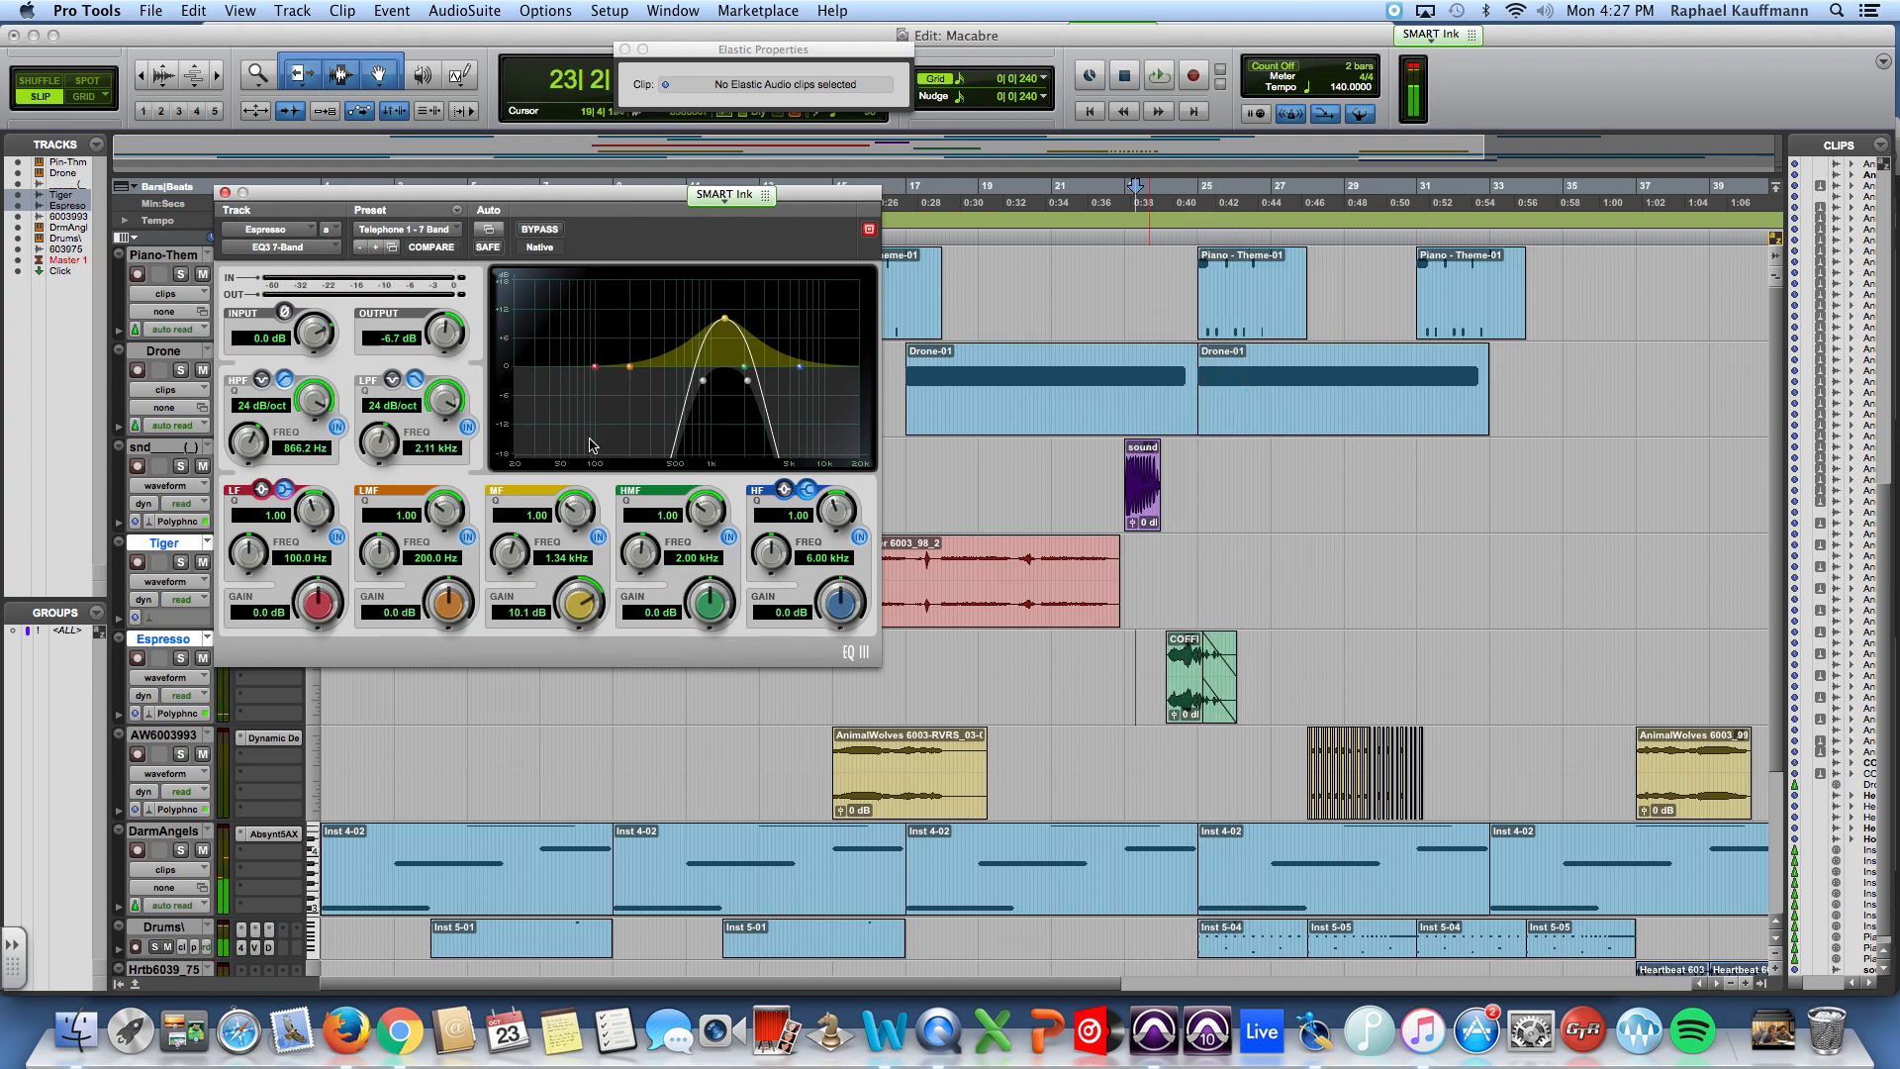
Step: Set the EQ3's high-pass filter frequency to 771.3 Hz and audition the Espresso track soloed and in the mix
{"action": "mouse_move", "coordinate": [703, 386]}
{"action": "left_mouse_down"}
{"action": "mouse_move", "coordinate": [629, 382]}
{"action": "mouse_move", "coordinate": [696, 387]}
{"action": "left_mouse_up"}
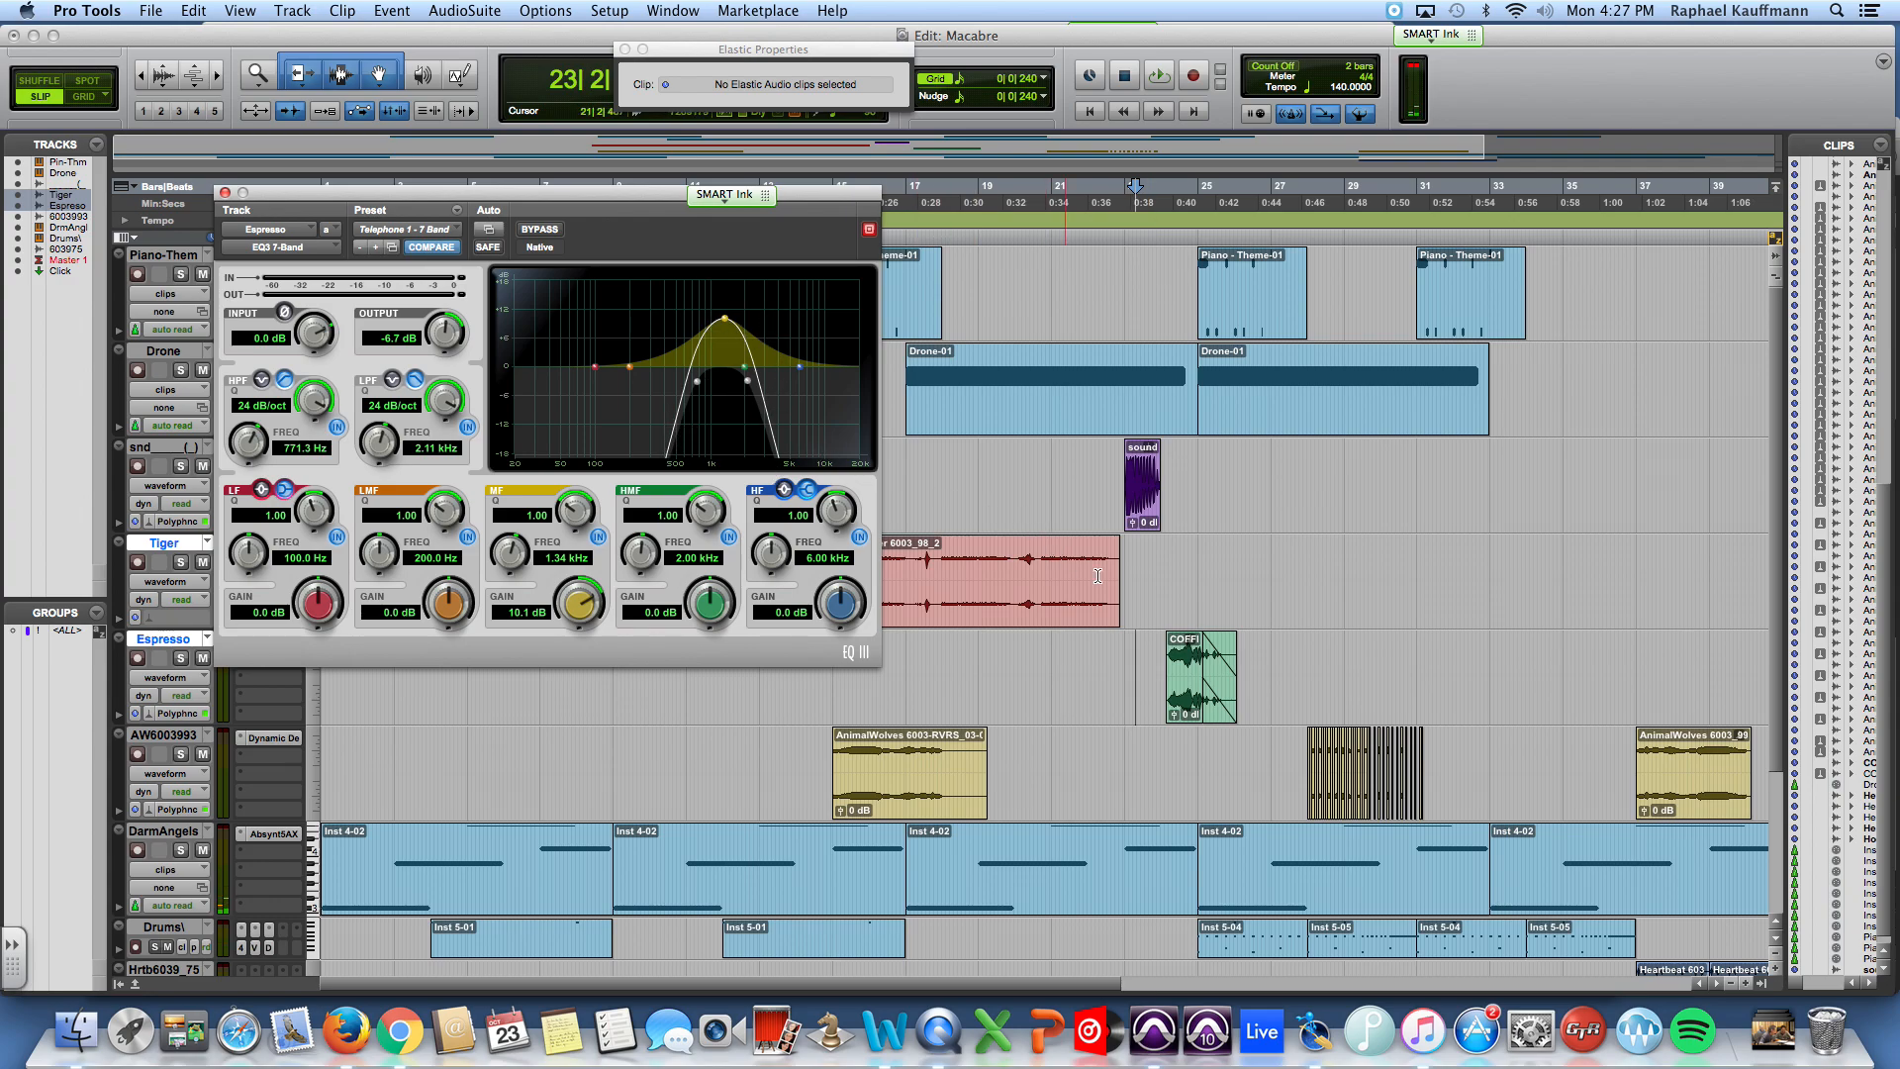
{"action": "left_click", "coordinate": [182, 660]}
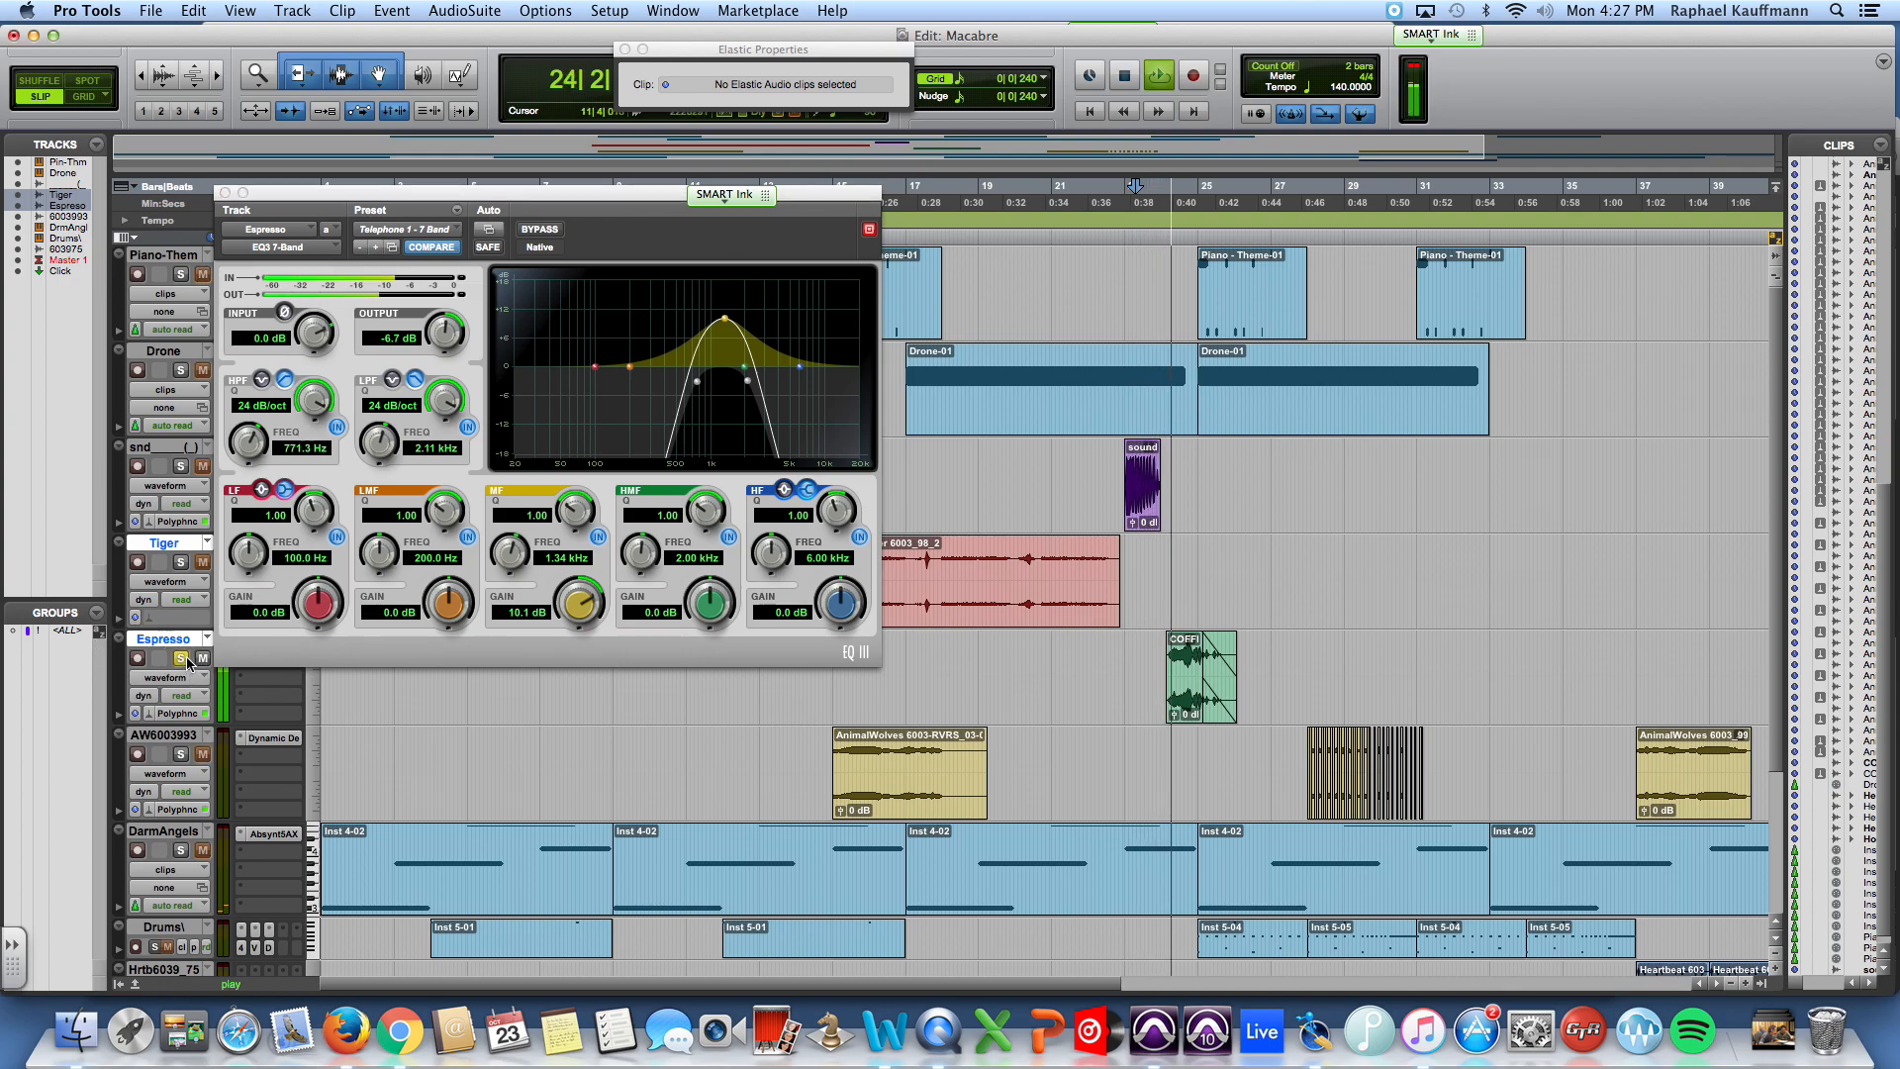
{"action": "left_click", "coordinate": [182, 659]}
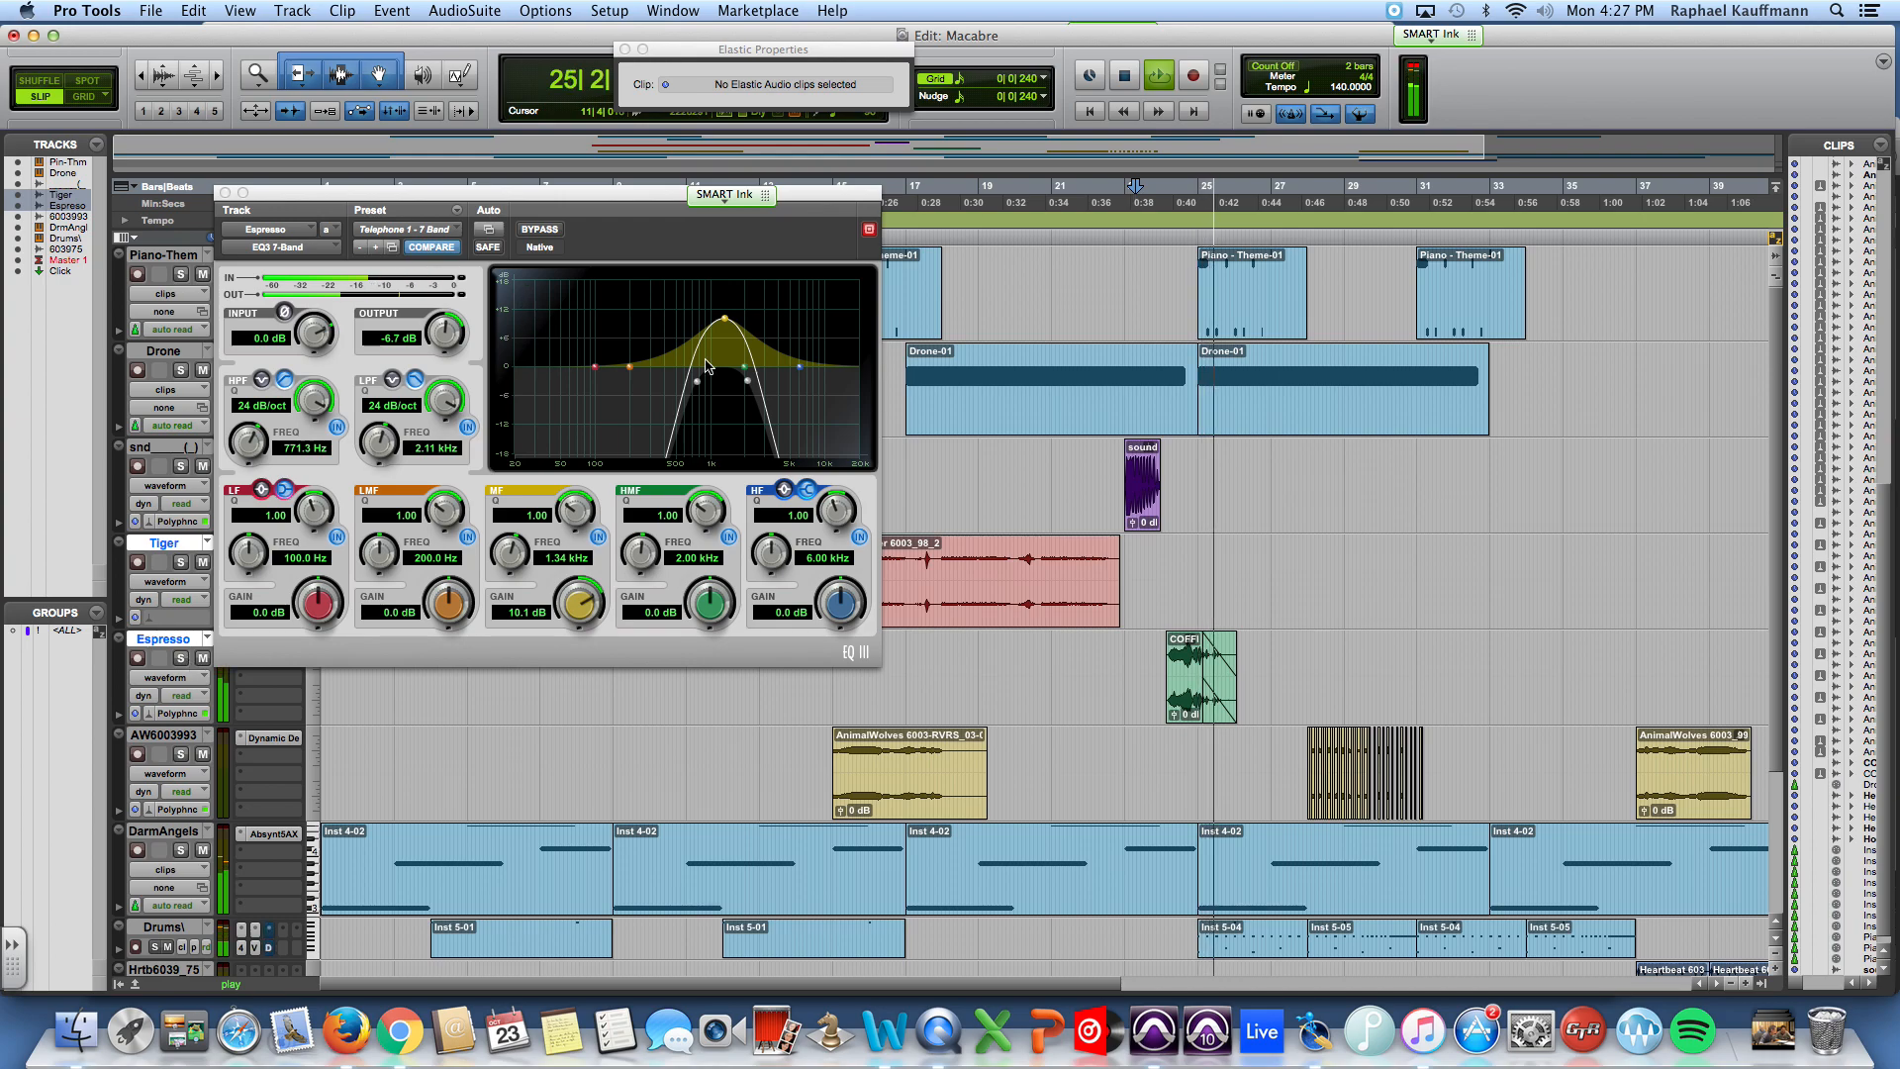
{"action": "key", "text": "space"}
{"action": "left_click", "coordinate": [225, 193]}
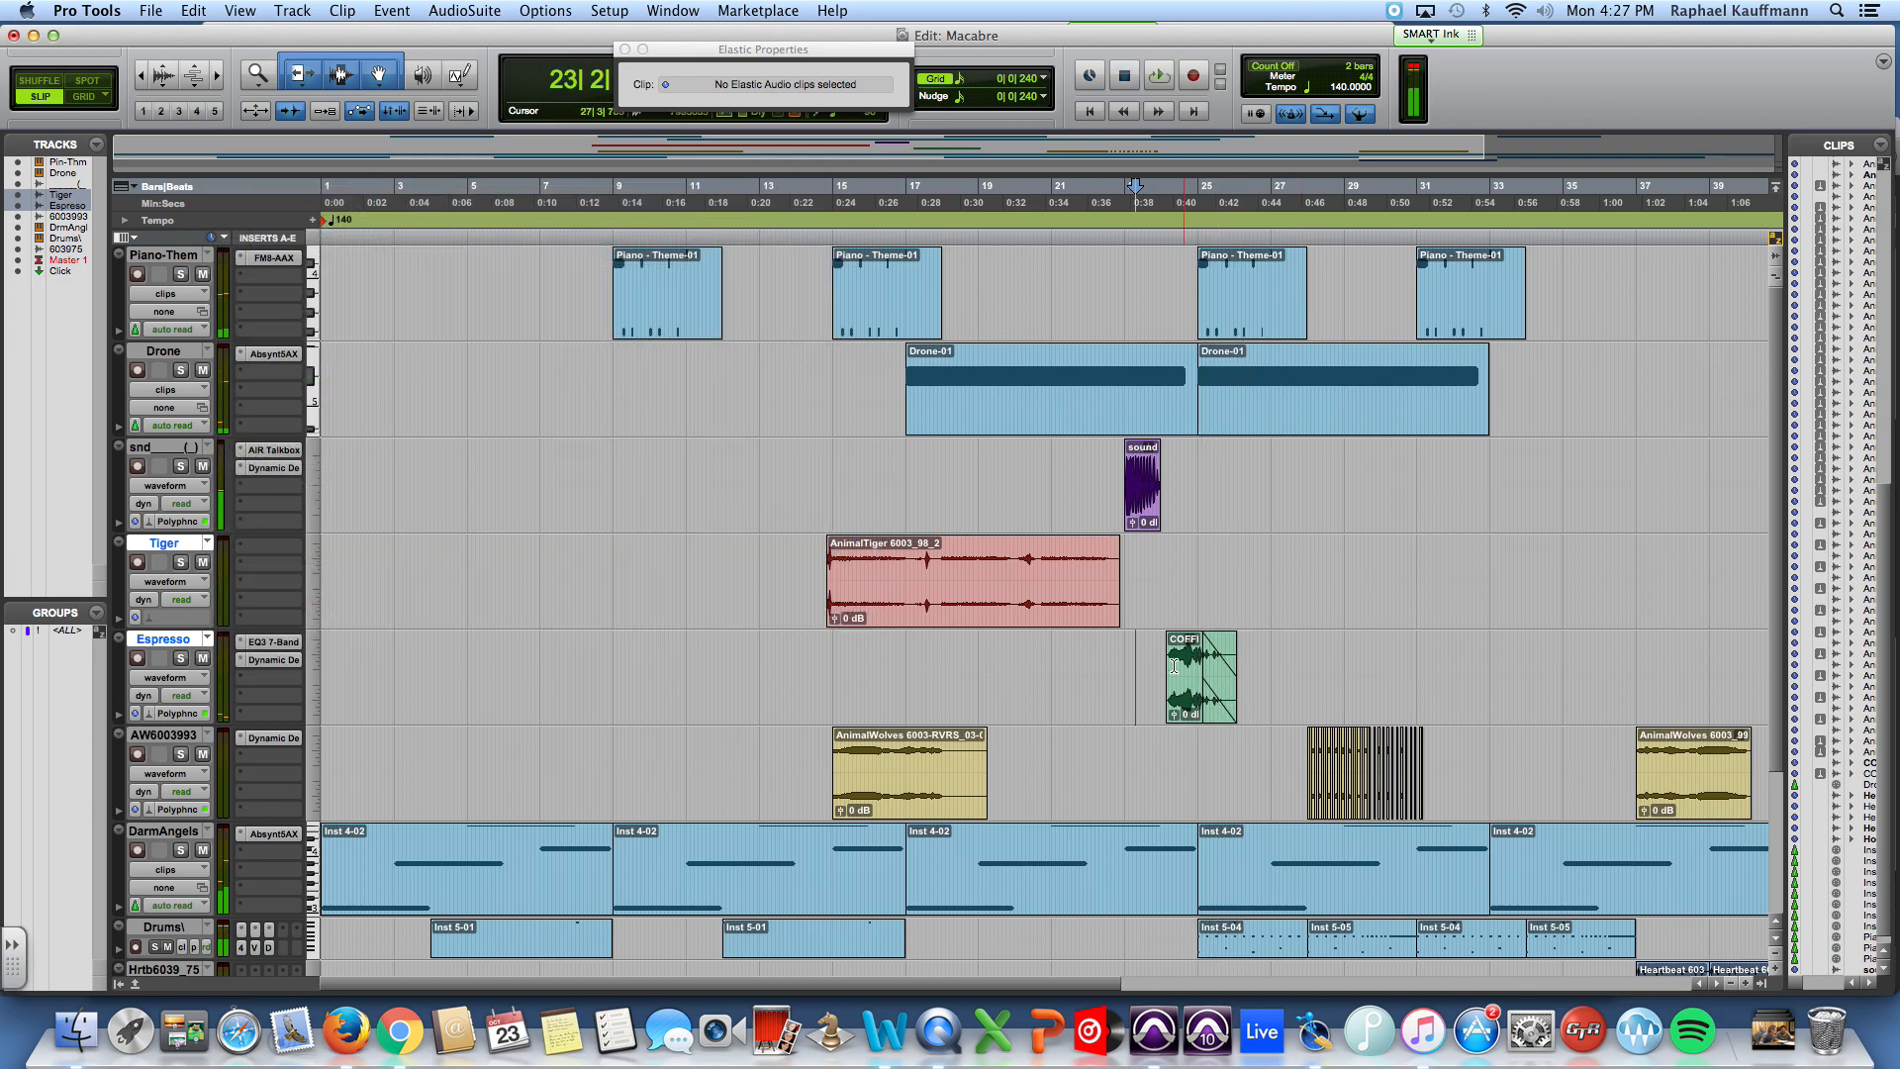
Step: Insert the stereo Sci-Fi modulation plug-in in the Espresso track's third insert slot
{"action": "left_click", "coordinate": [275, 686]}
{"action": "mouse_move", "coordinate": [367, 717]}
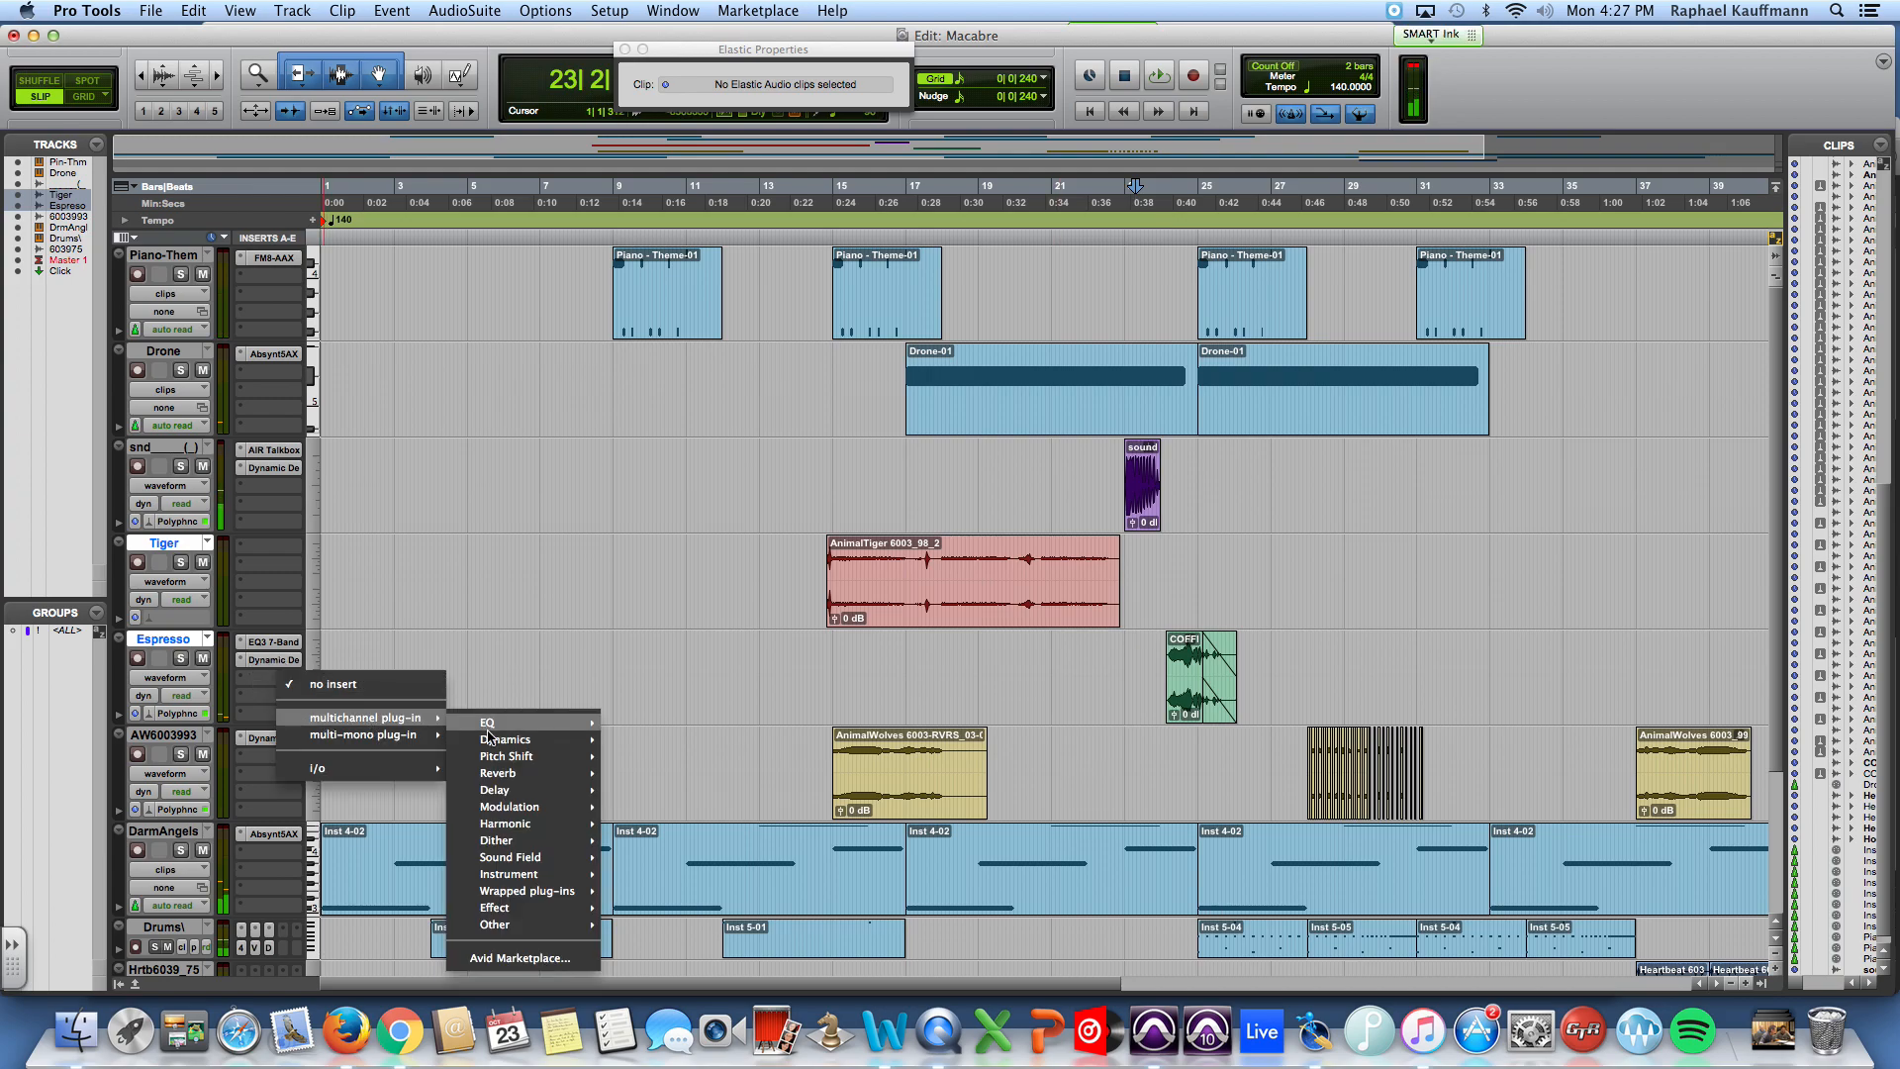
{"action": "mouse_move", "coordinate": [509, 808]}
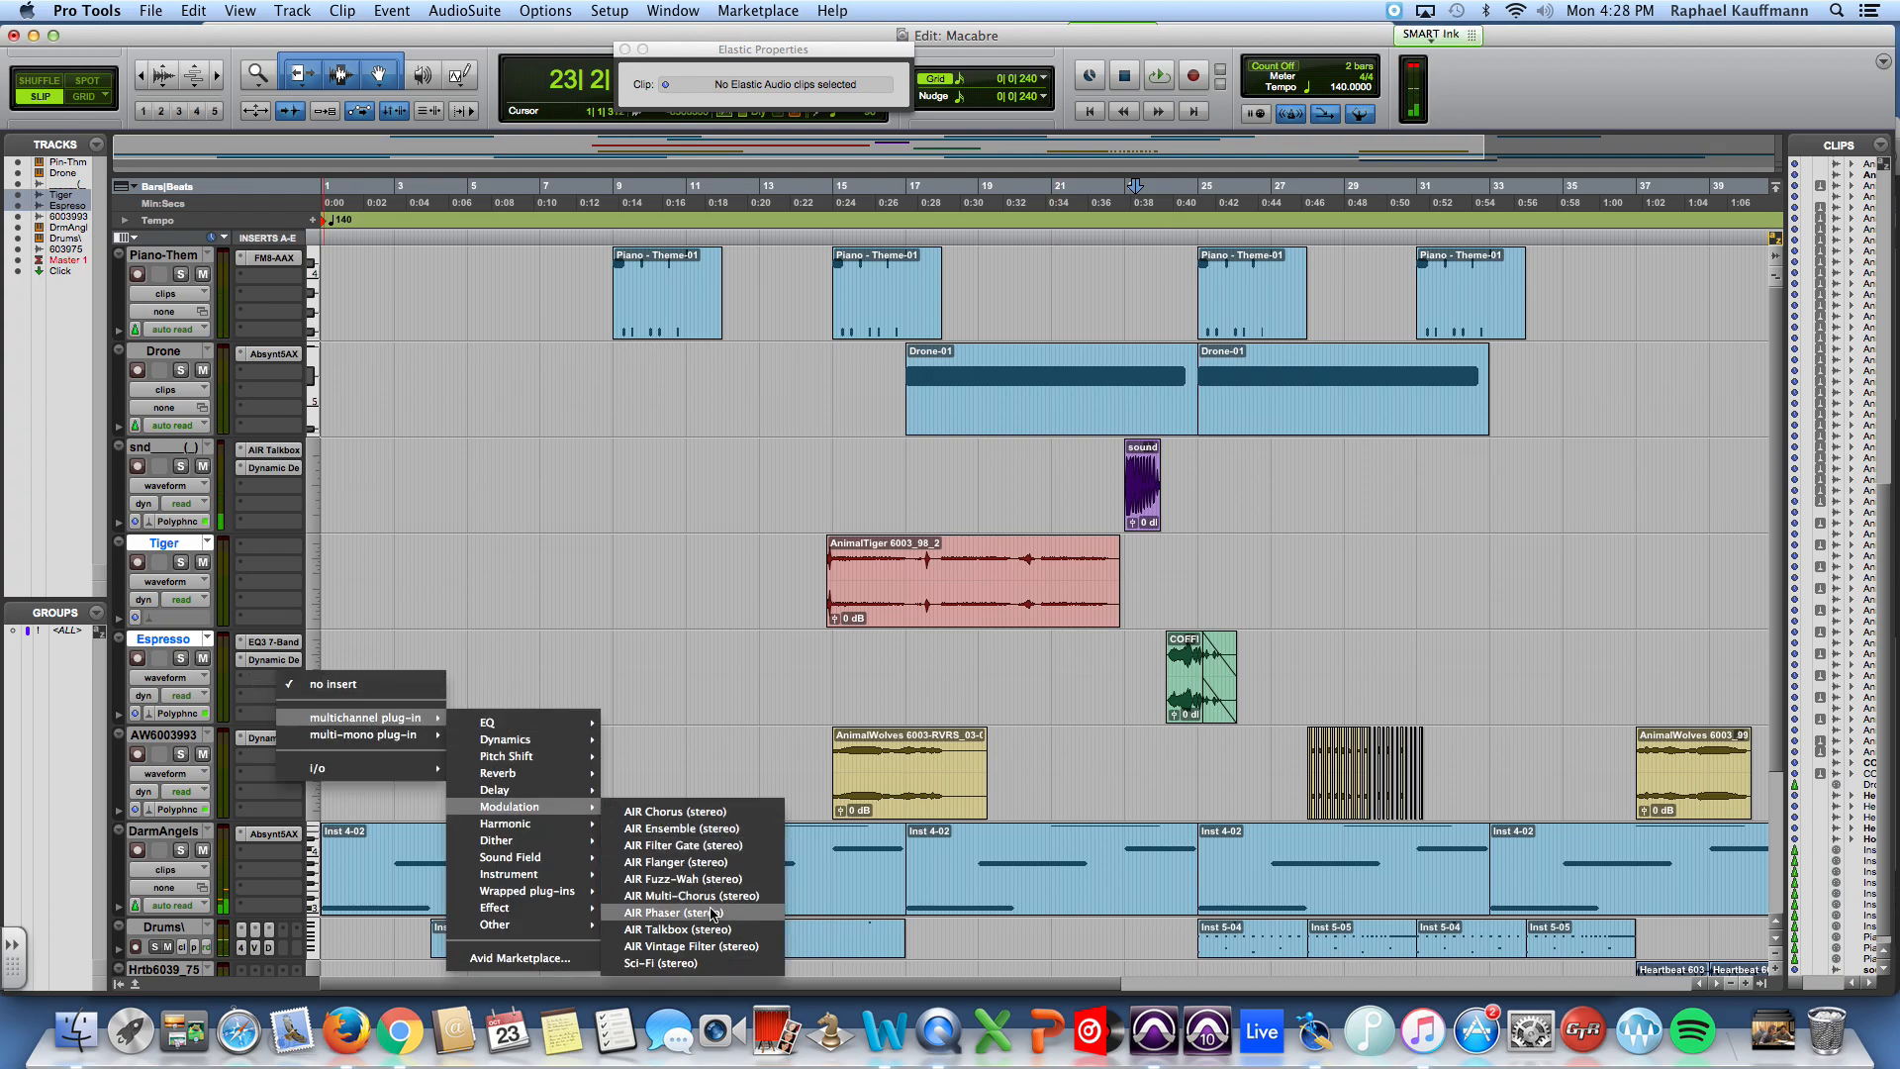
{"action": "left_click", "coordinate": [720, 965]}
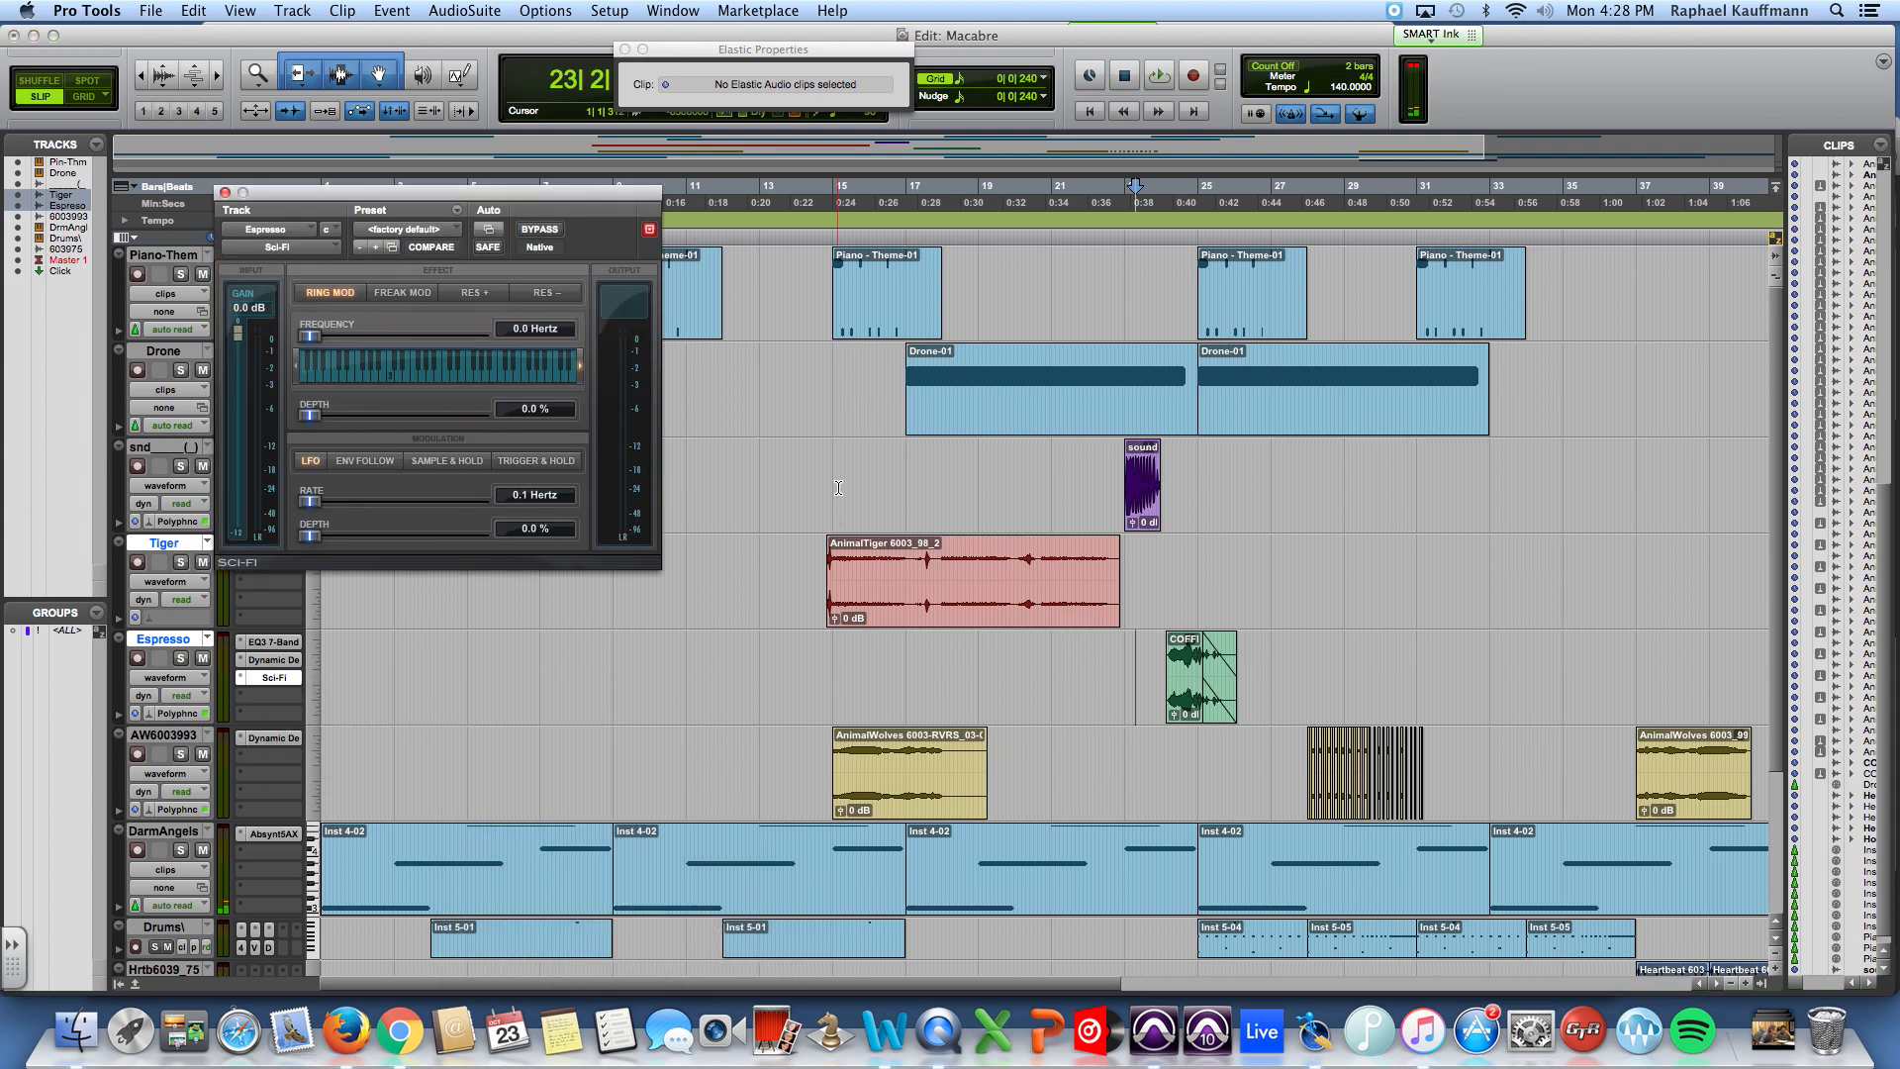
Step: Try the Envelope Ringmod preset in Sci-Fi, auditioning it in the mix and with the Espresso track soloed
{"action": "left_click", "coordinate": [426, 231]}
{"action": "mouse_move", "coordinate": [515, 196]}
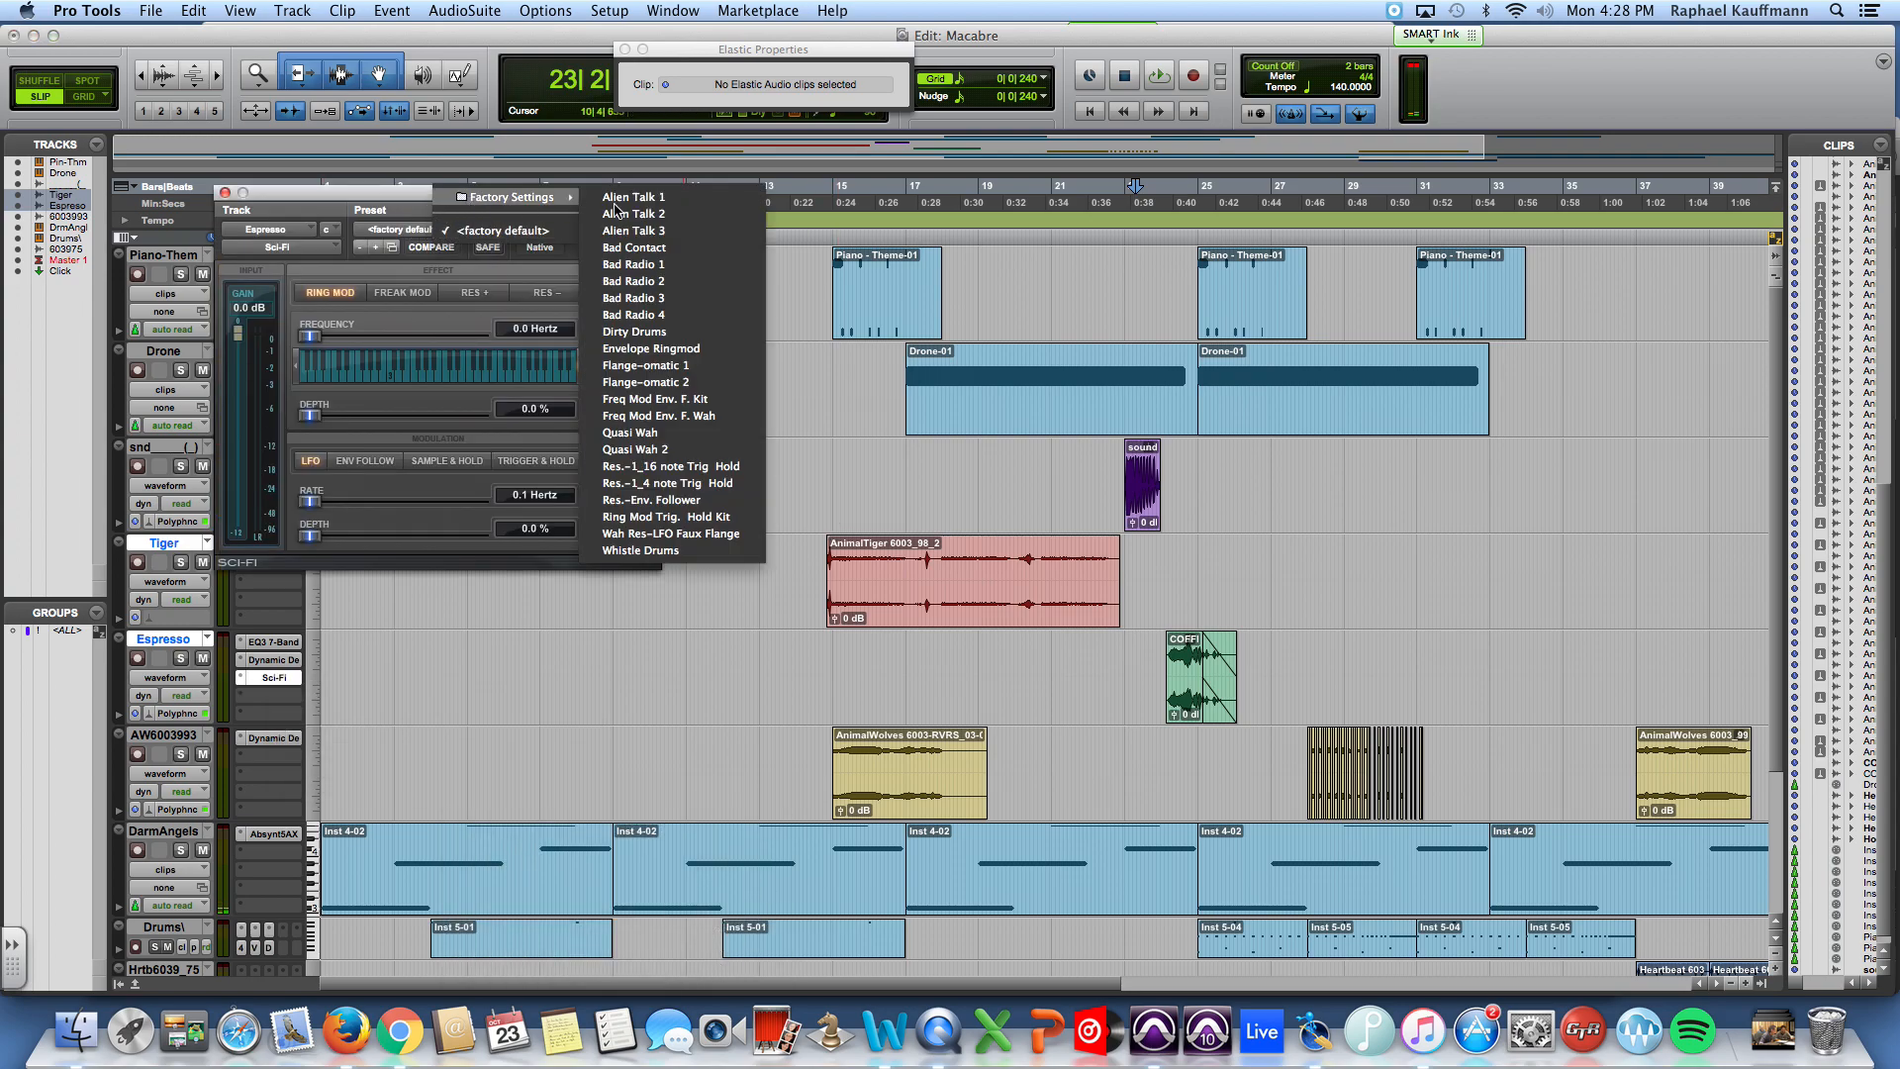
{"action": "left_click", "coordinate": [652, 349]}
{"action": "key", "text": "space"}
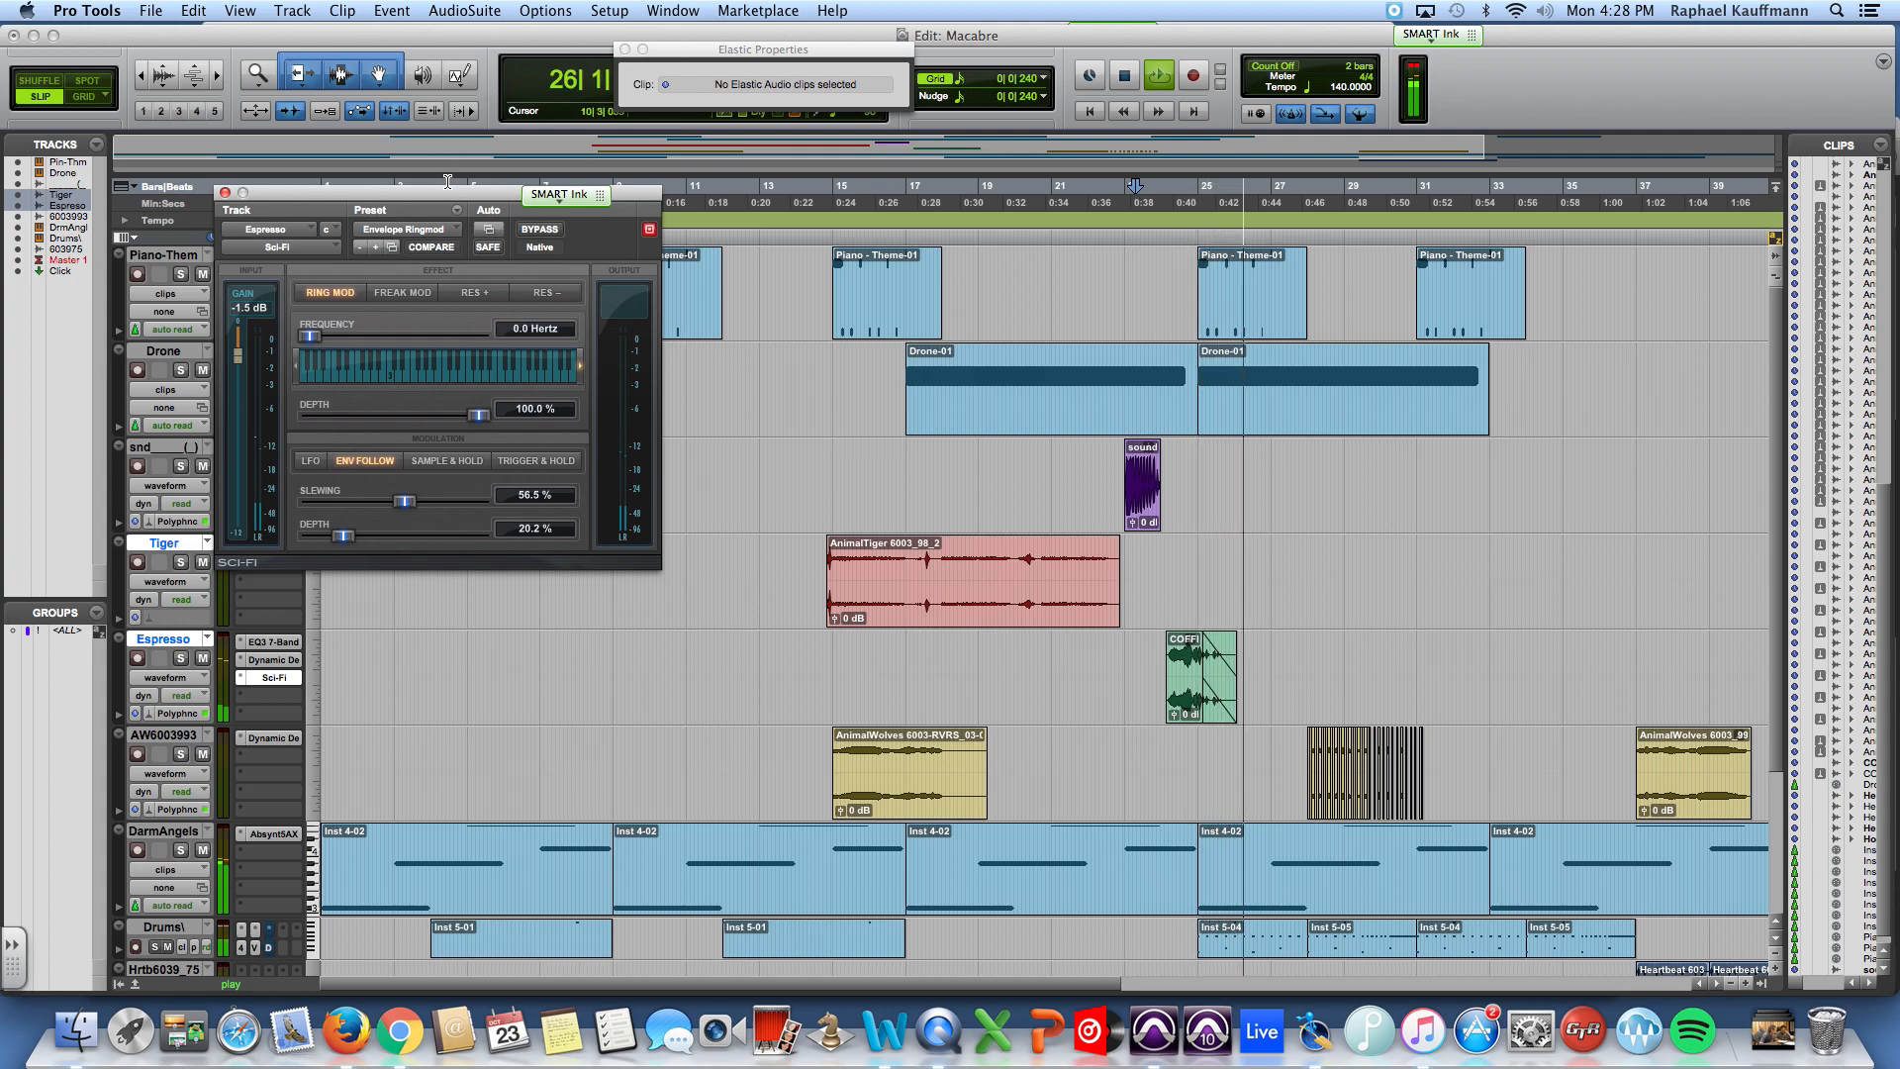
{"action": "left_click", "coordinate": [182, 657]}
{"action": "key", "text": "space"}
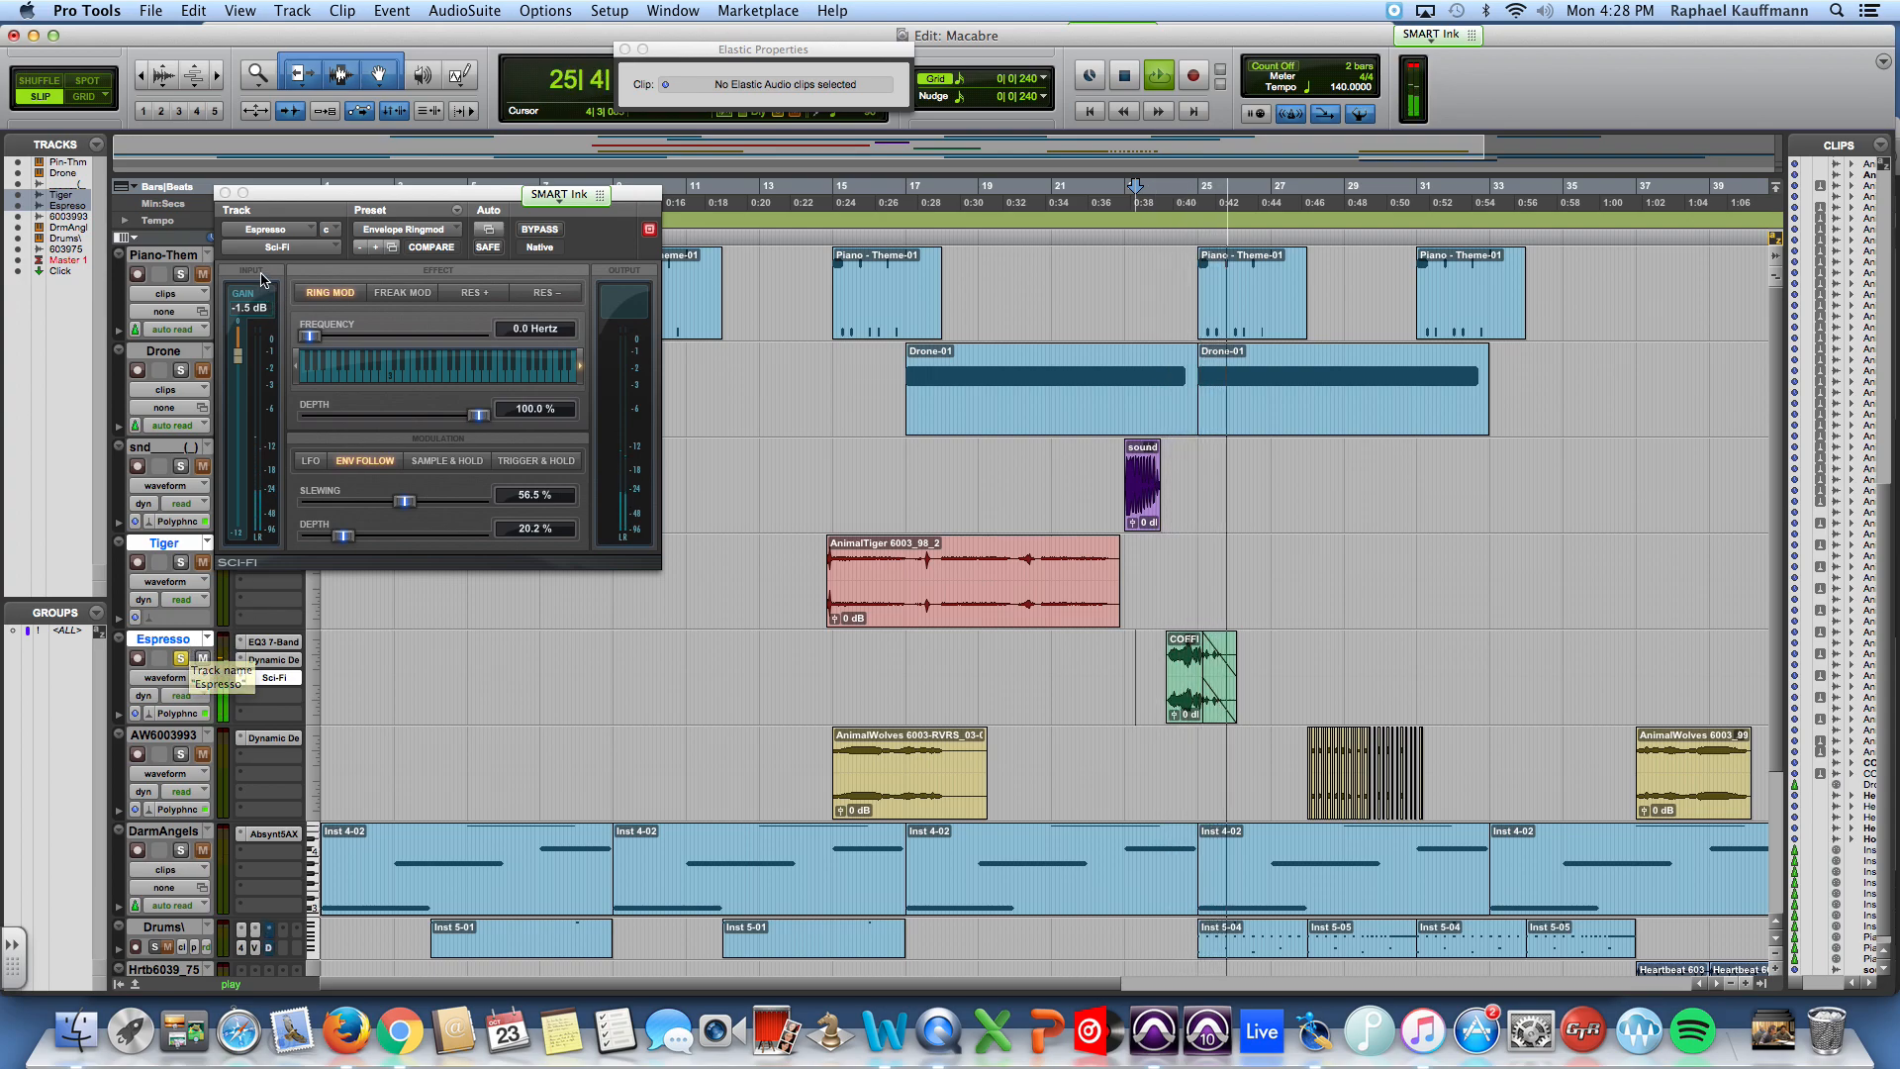
Step: Load the Alien Talk 1 preset in Sci-Fi and audition it from bar 23 with the Espresso track unsoloed
{"action": "left_click", "coordinate": [410, 232]}
{"action": "mouse_move", "coordinate": [484, 234]}
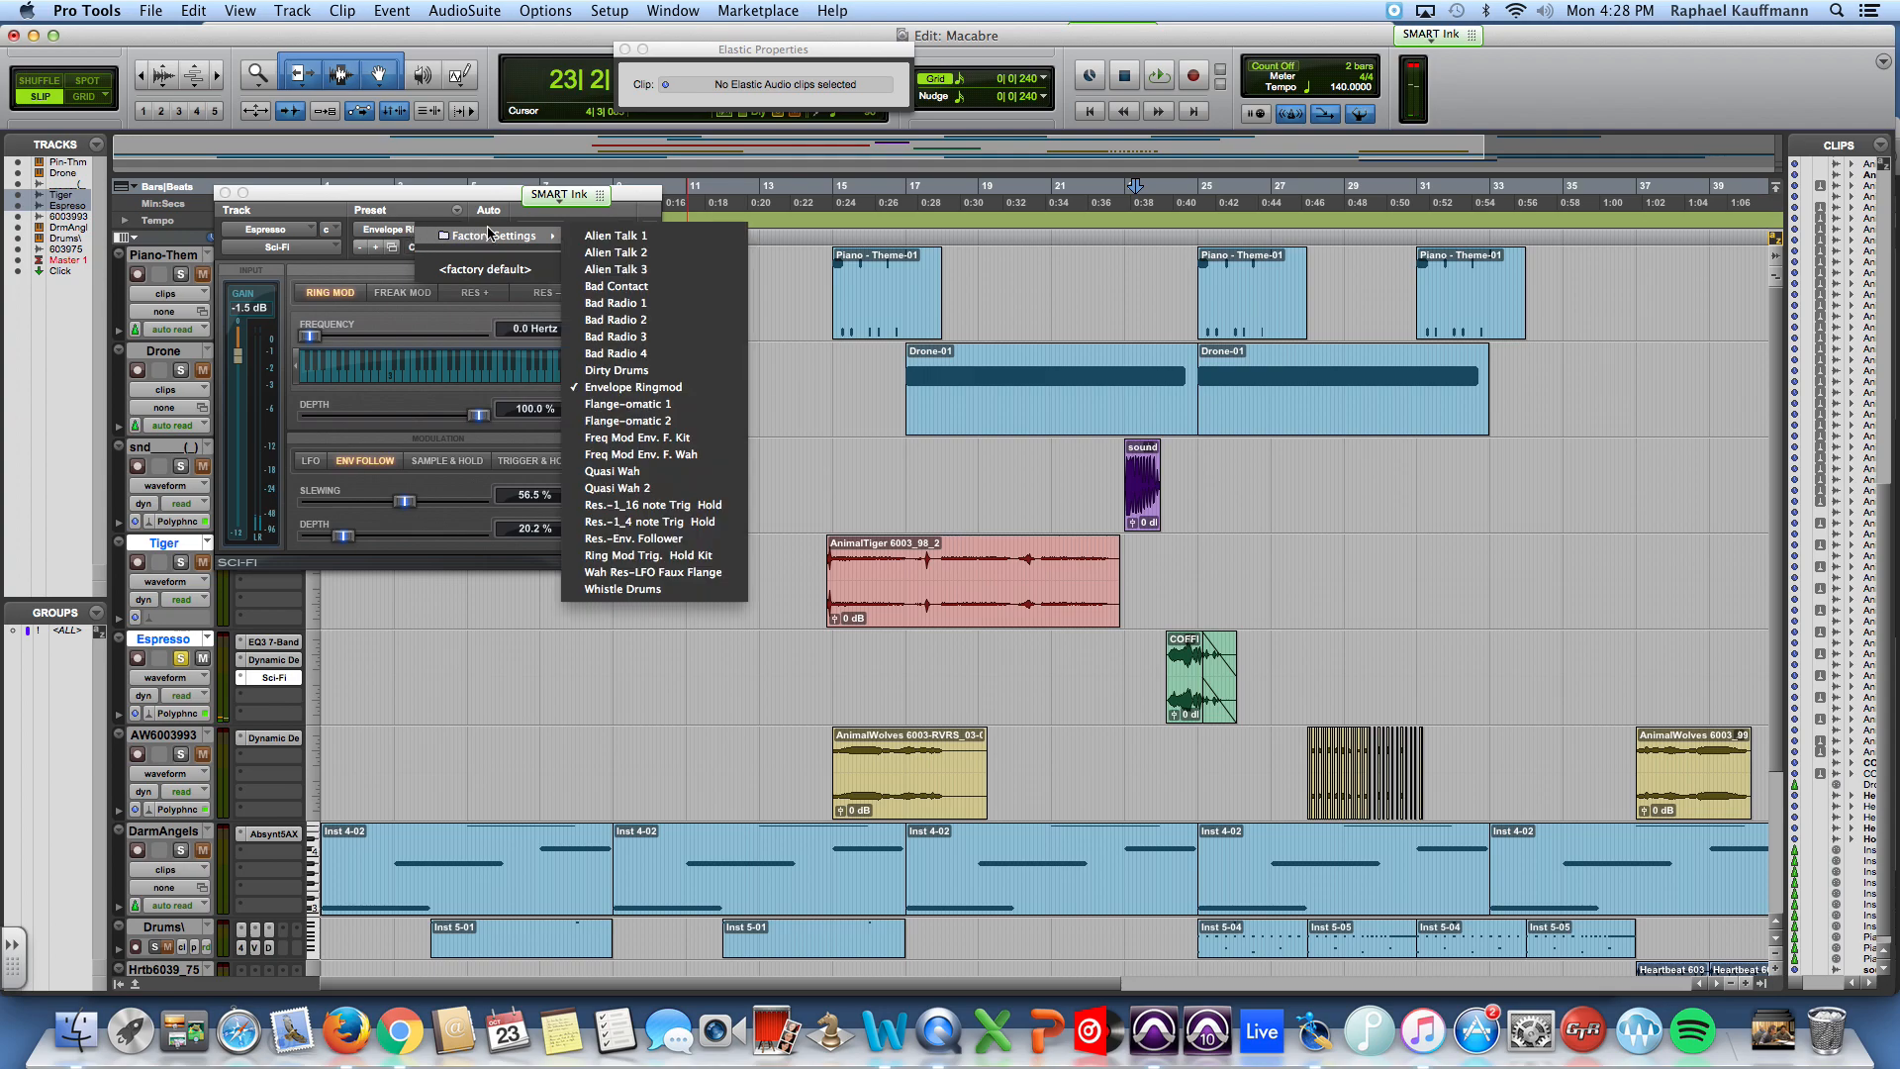
{"action": "left_click", "coordinate": [614, 235]}
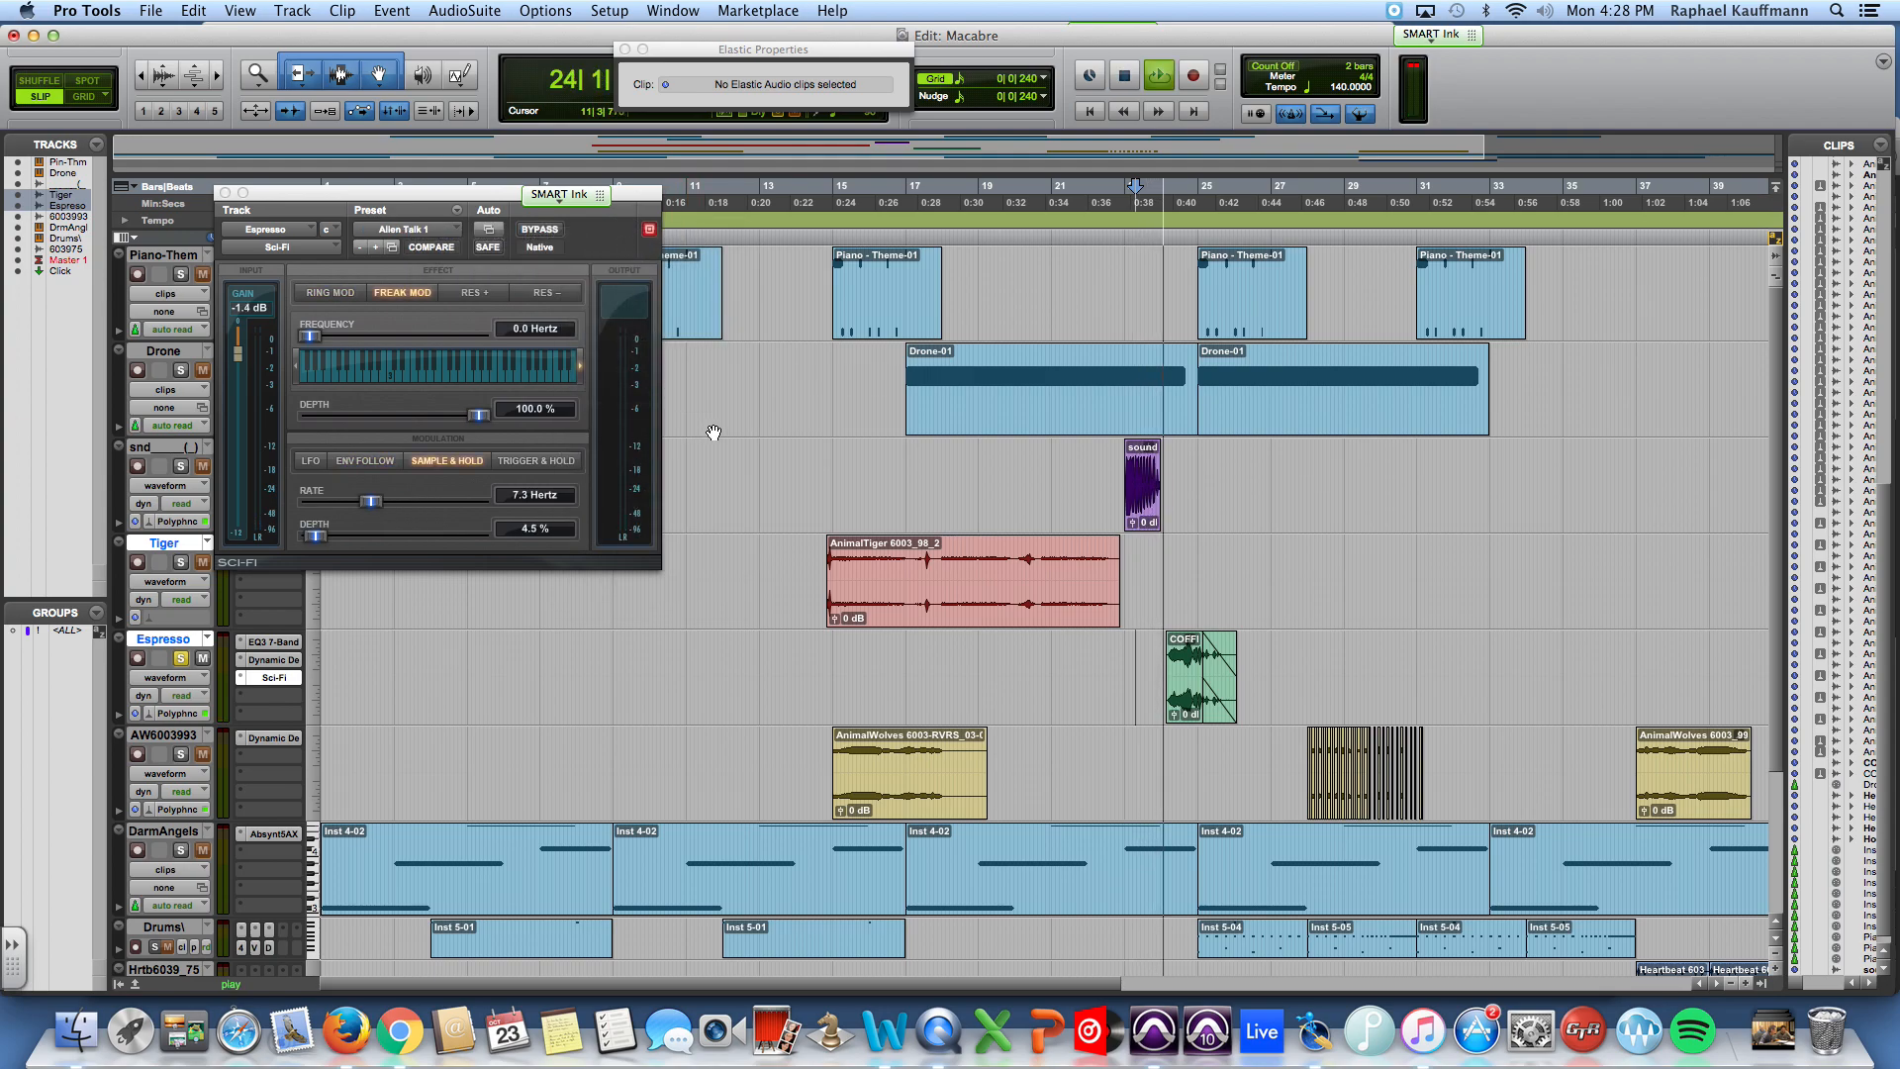
{"action": "left_click", "coordinate": [181, 658]}
{"action": "key", "text": "space"}
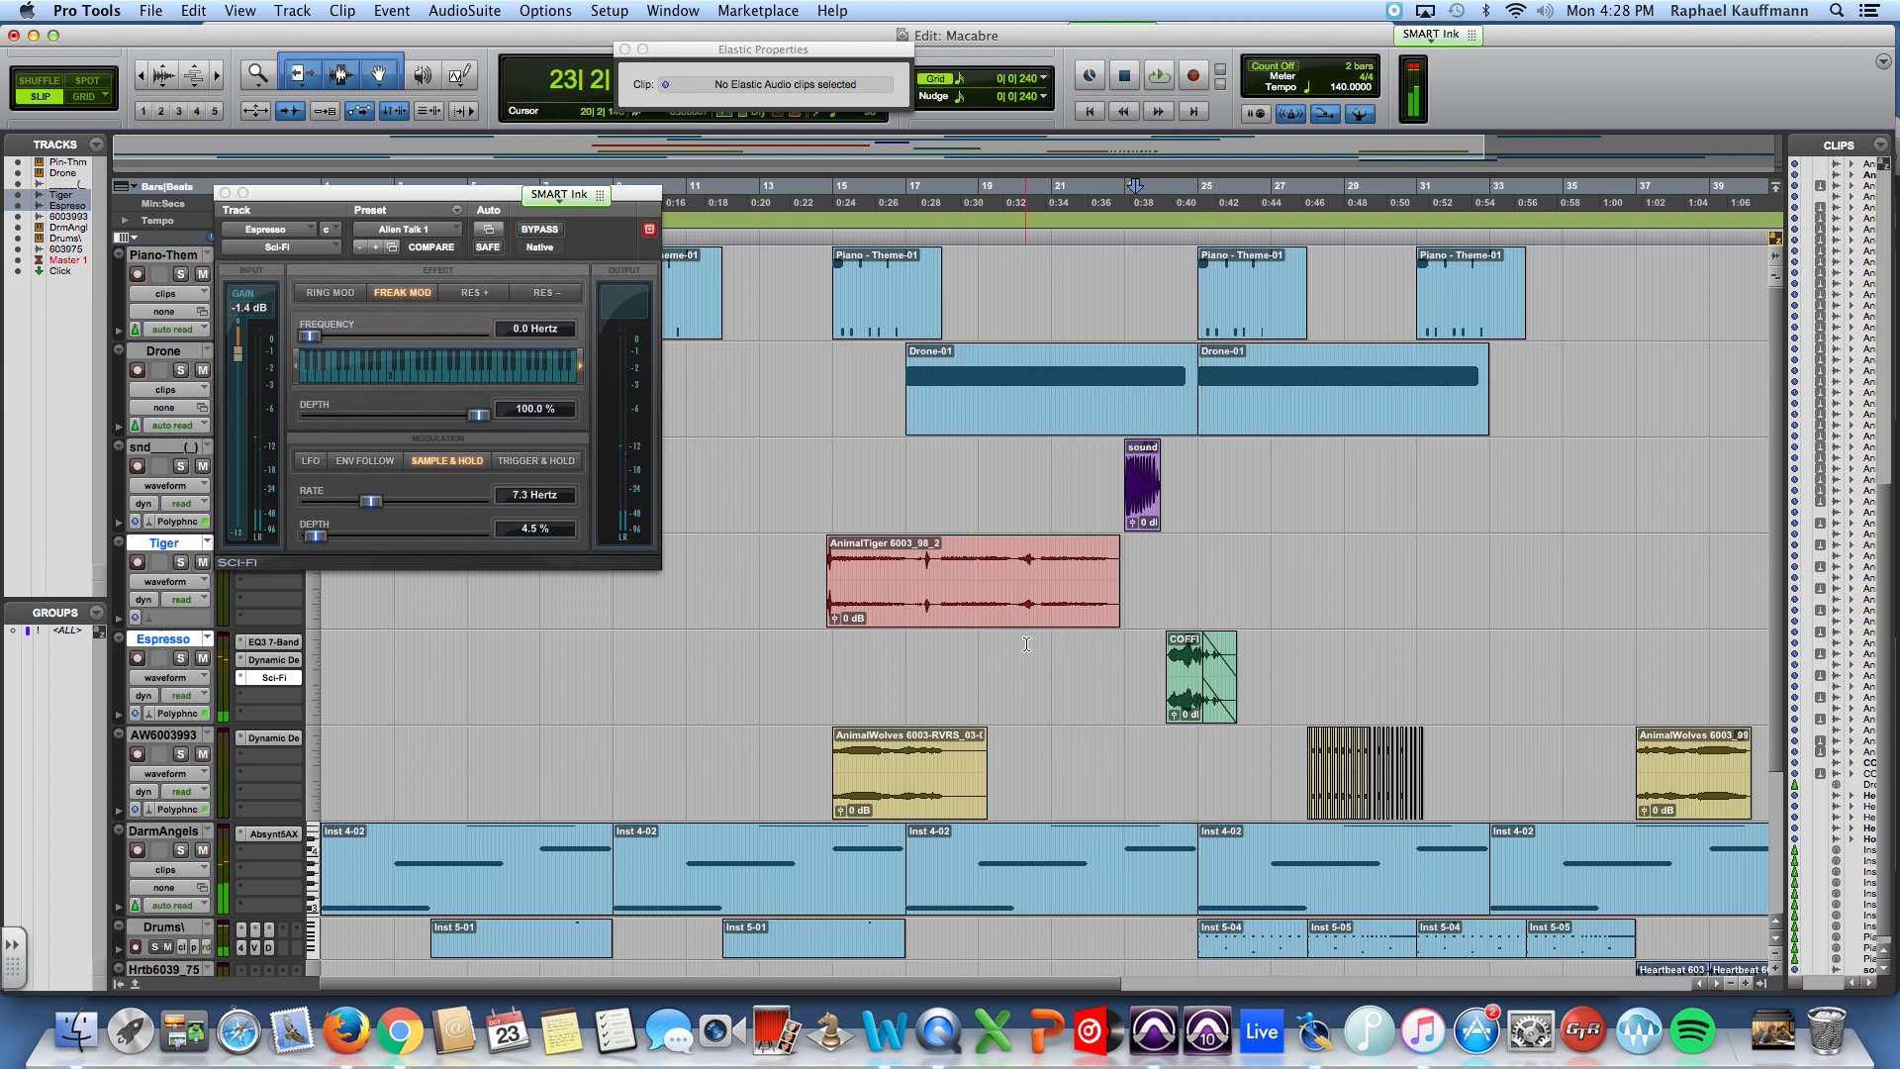
{"action": "key", "text": "space"}
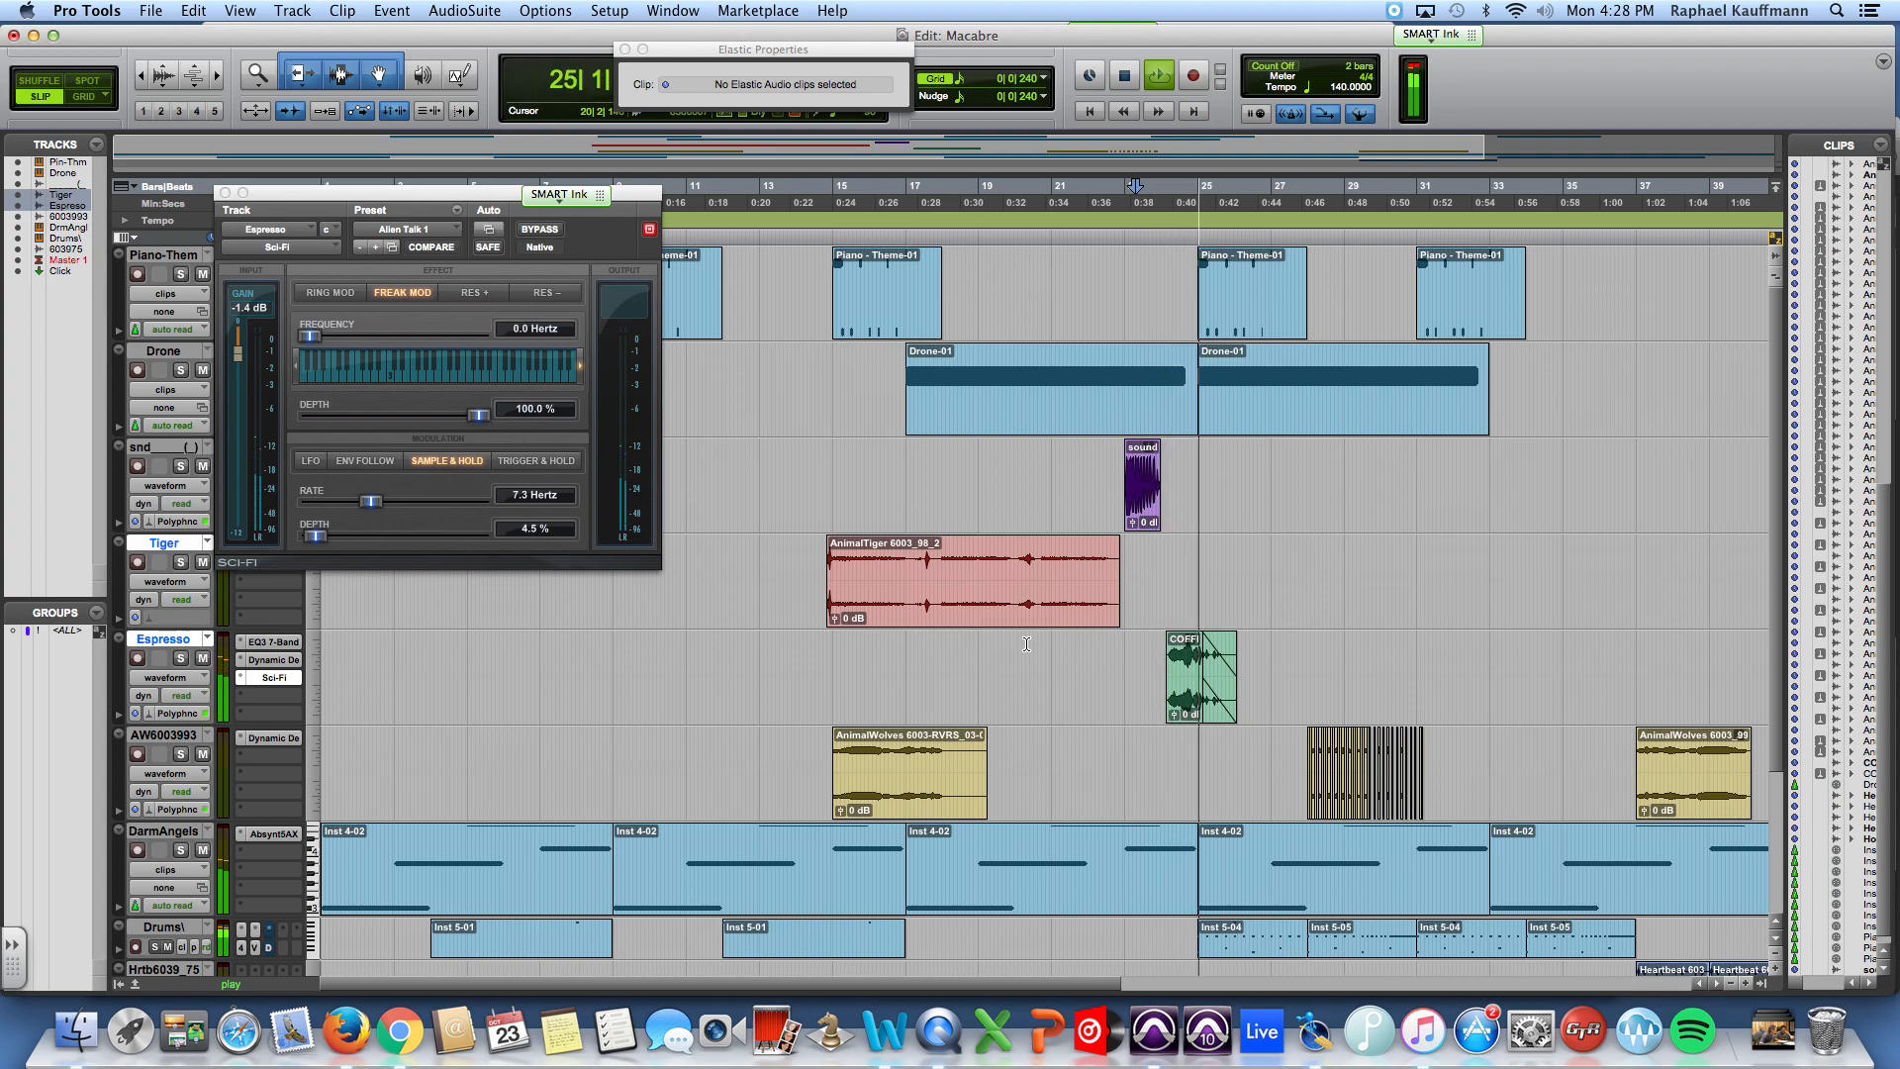
{"action": "key", "text": "space"}
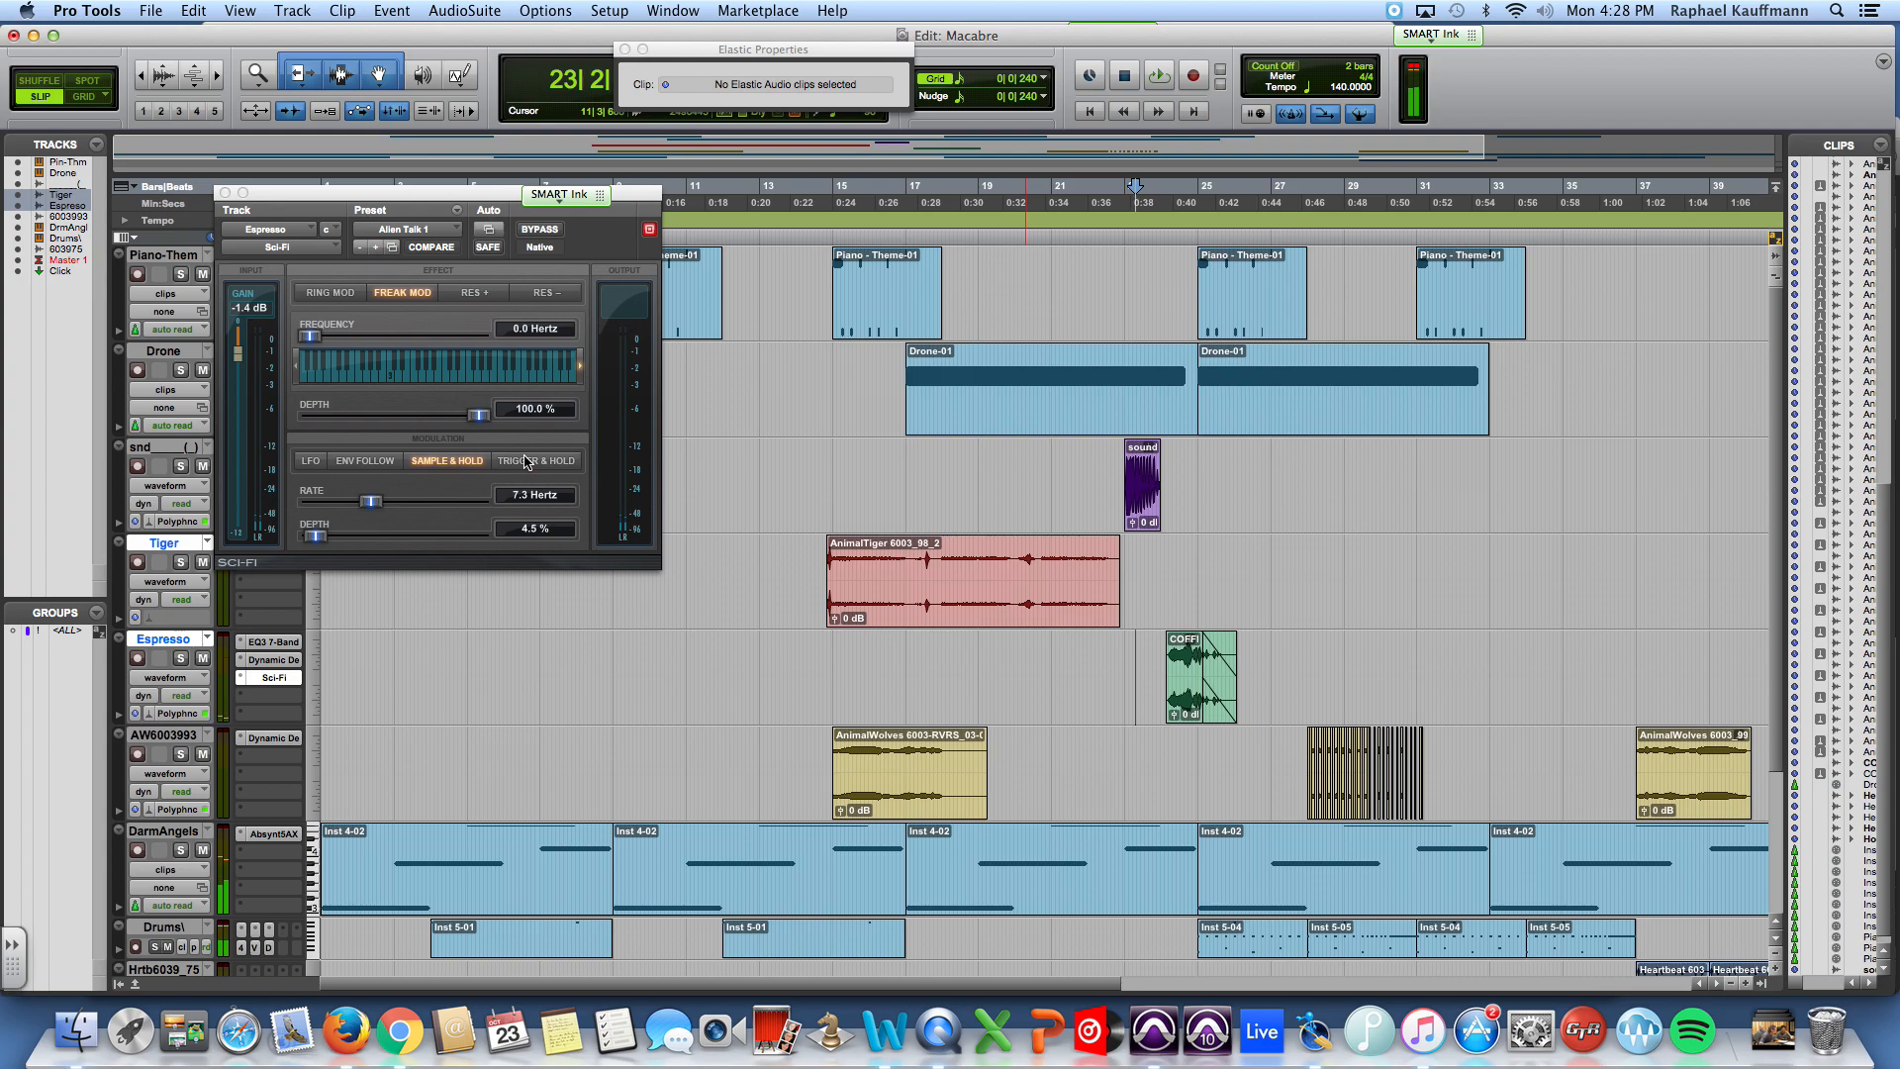